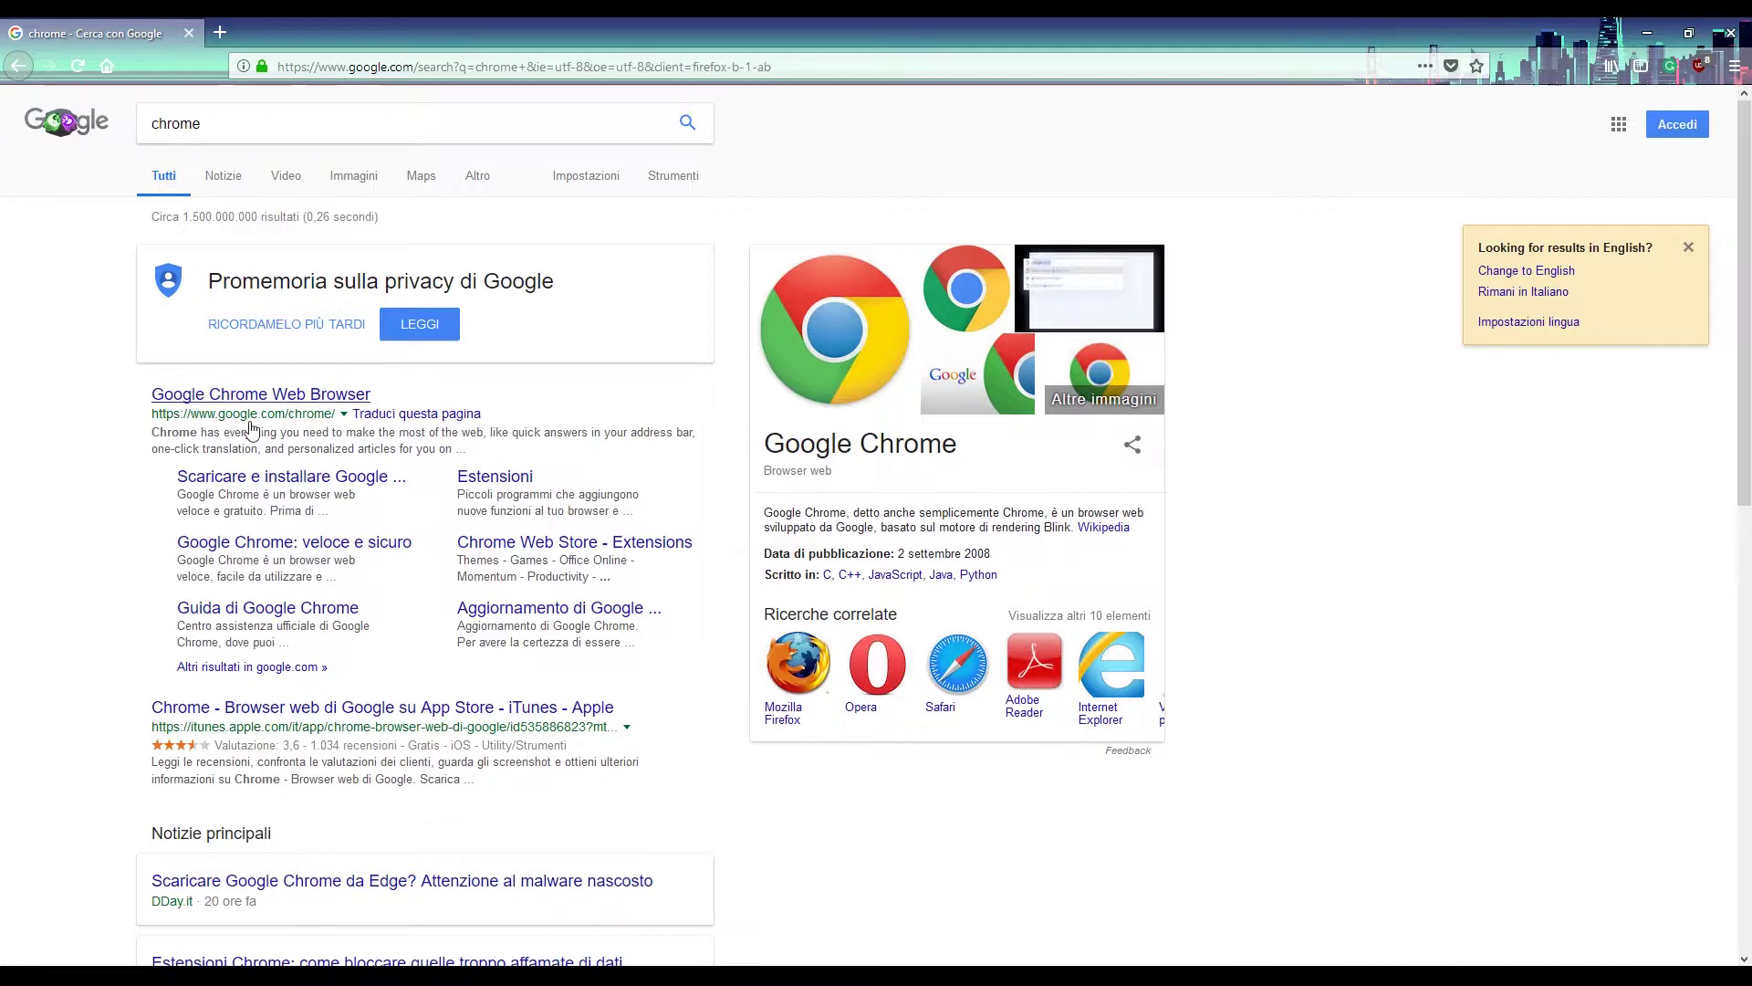
pyautogui.click(154, 420)
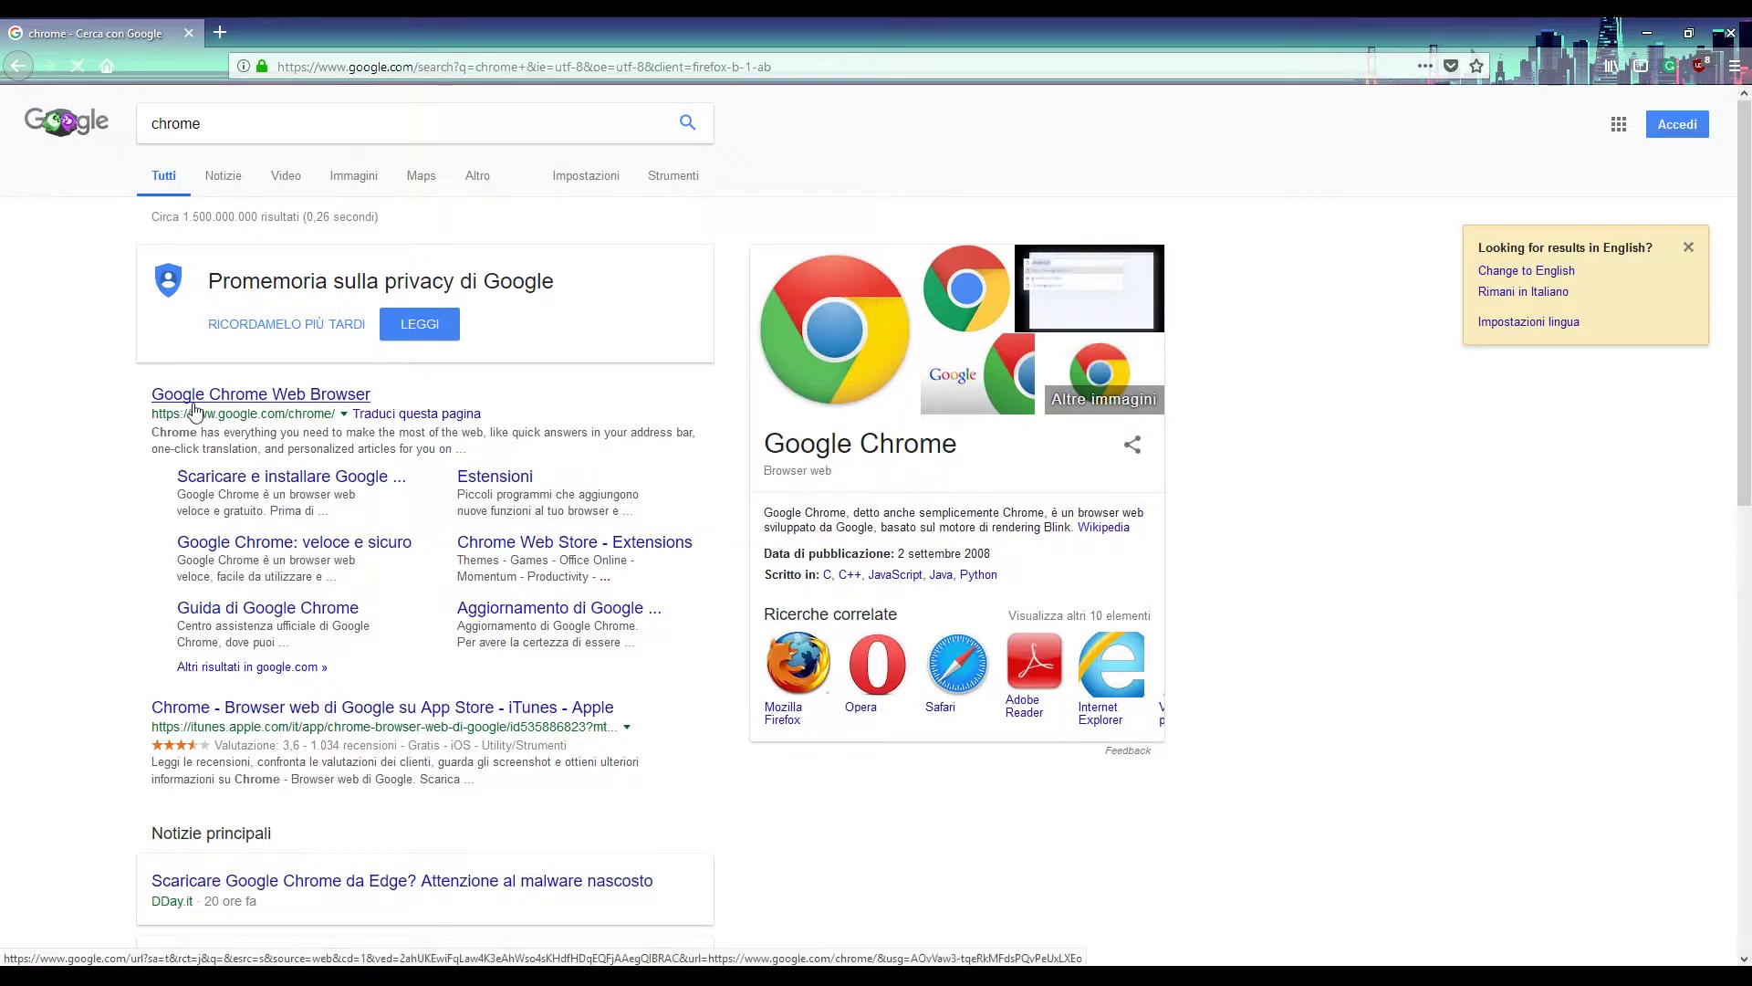
pyautogui.doubleClick(285, 67)
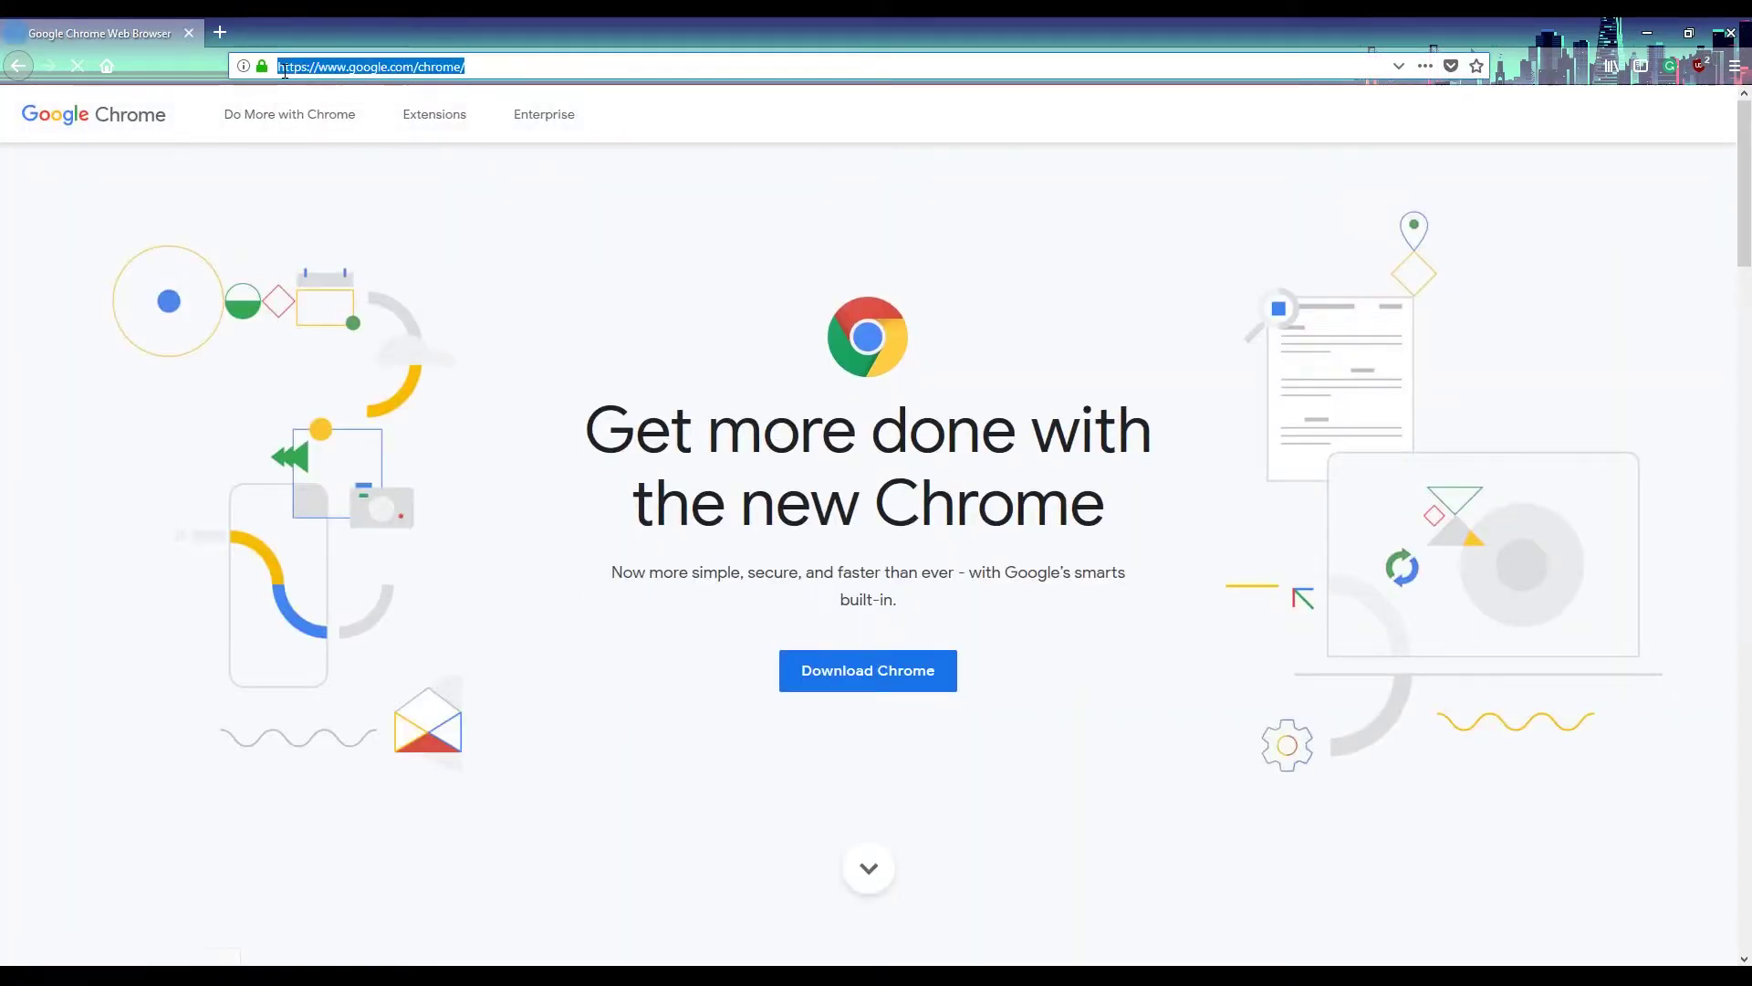
pyautogui.doubleClick(321, 71)
pyautogui.moveTo(321, 71); pyautogui.dragTo(413, 70)
pyautogui.click(428, 69)
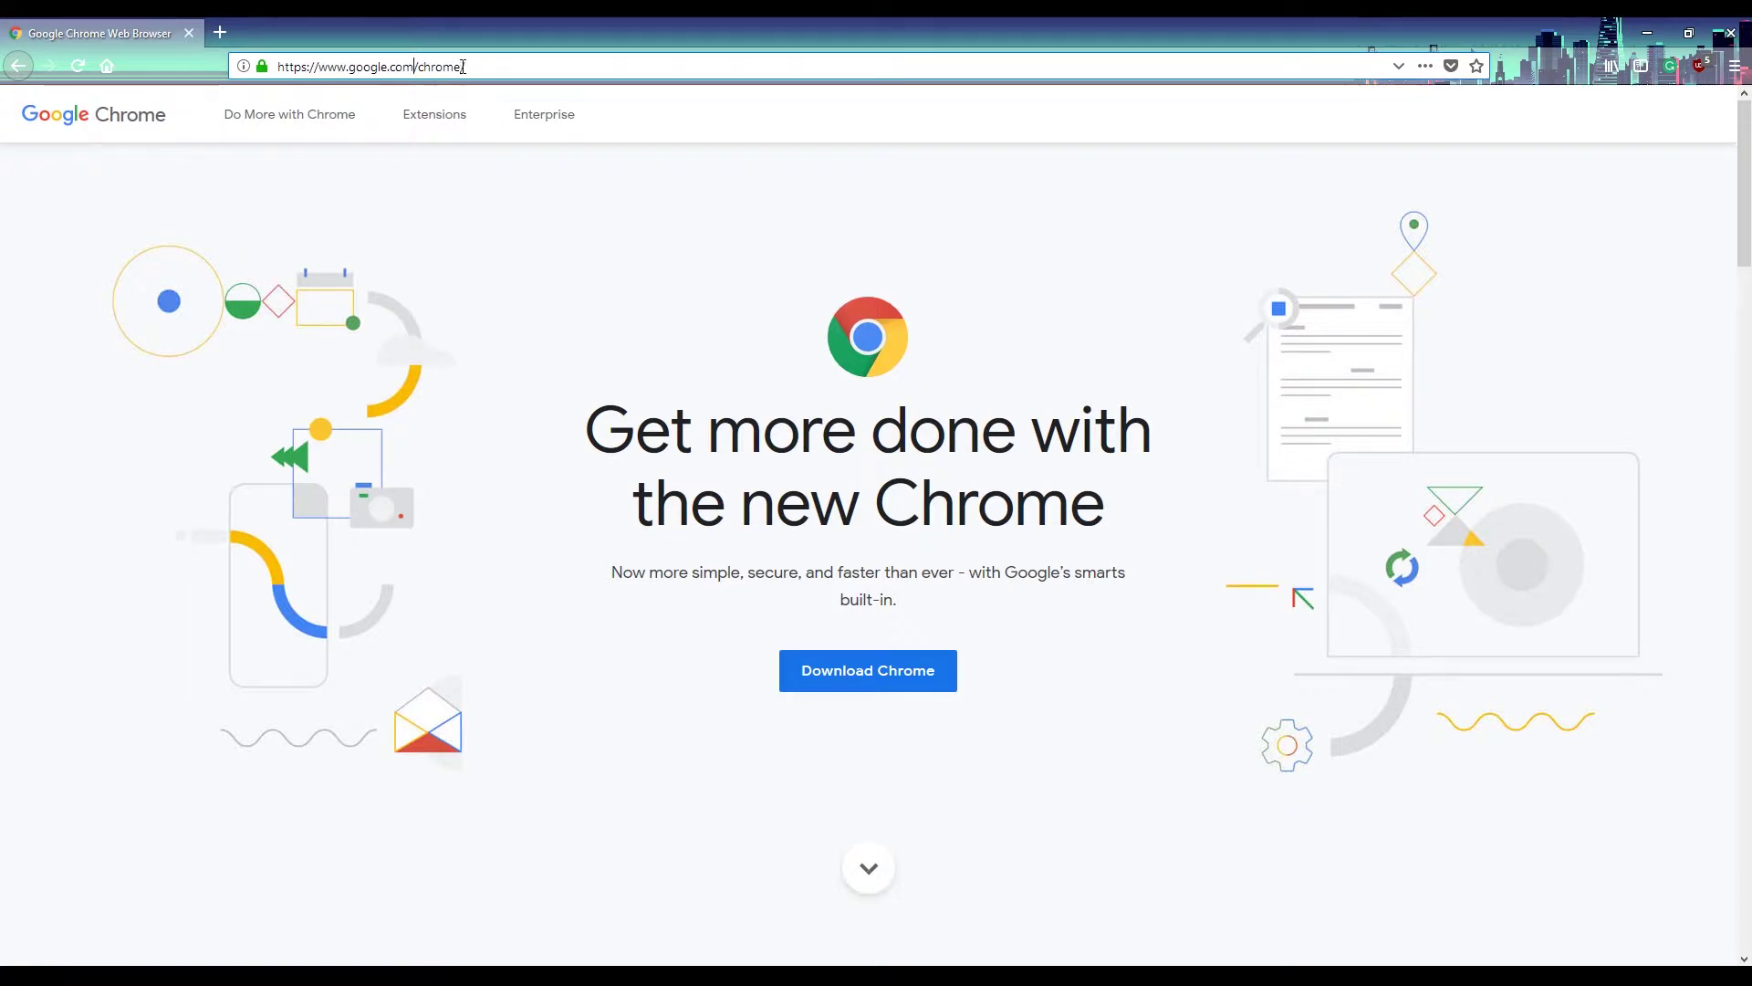
pyautogui.moveTo(284, 69); pyautogui.dragTo(480, 66)
pyautogui.moveTo(307, 69); pyautogui.dragTo(461, 66)
pyautogui.click(467, 65)
pyautogui.click(262, 67)
pyautogui.click(639, 165)
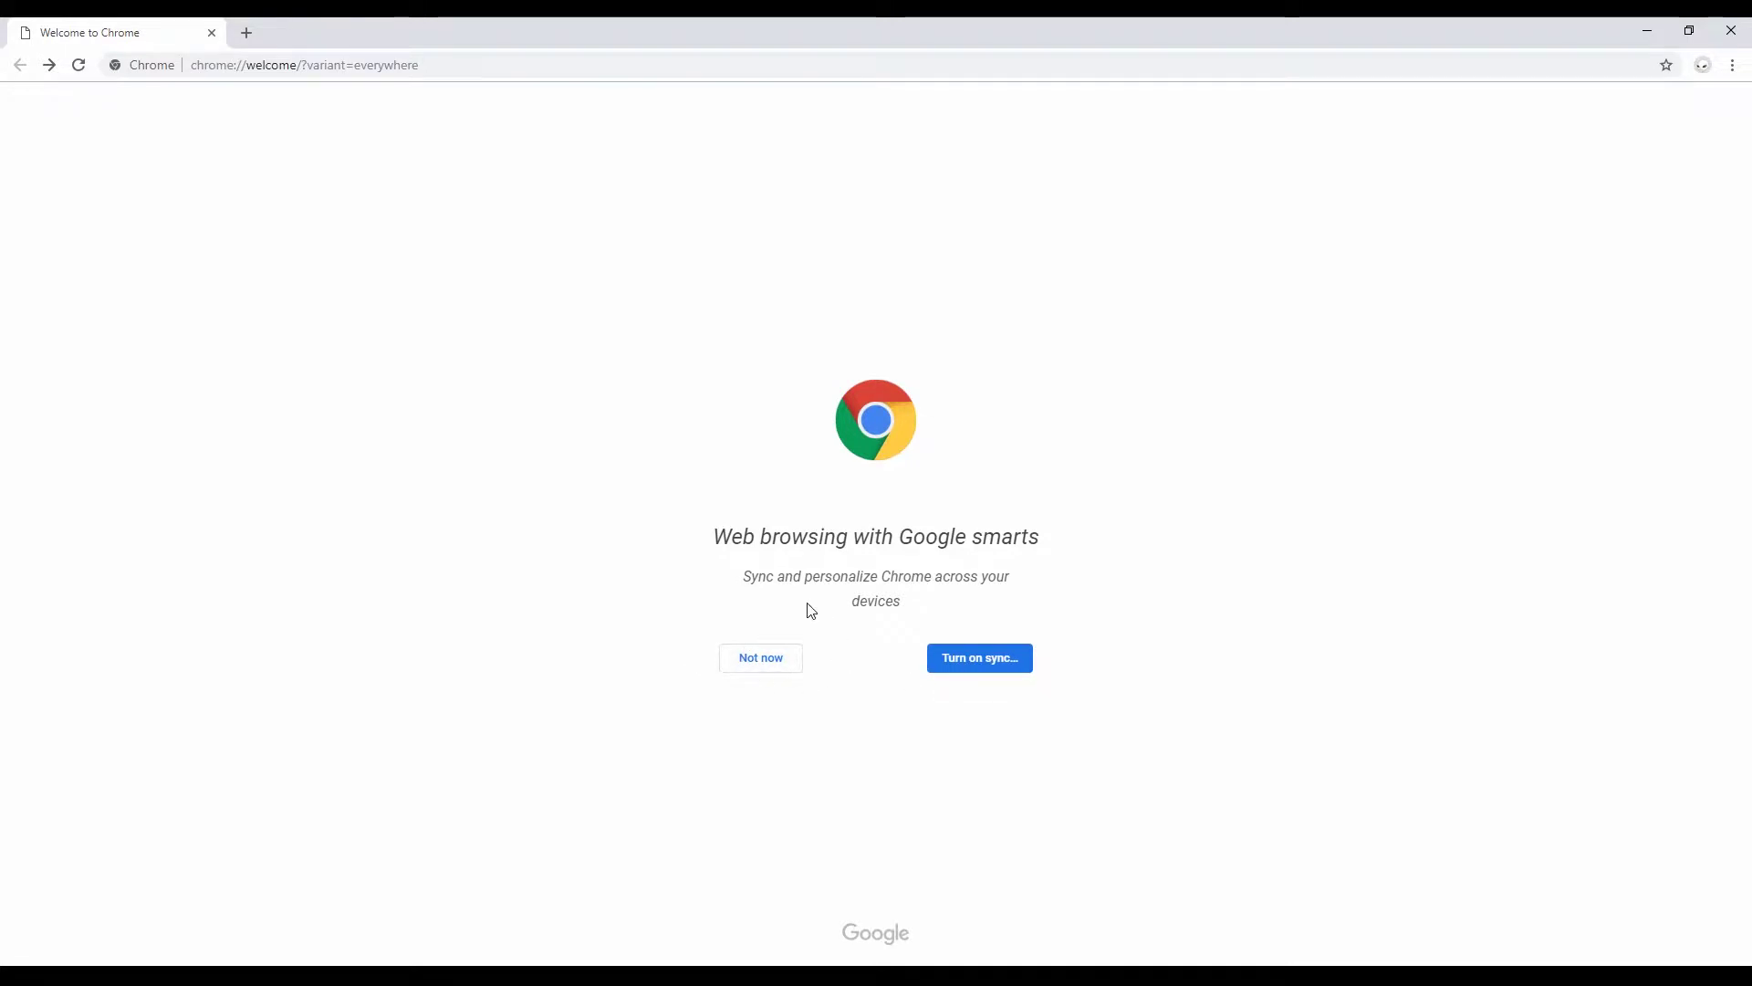
# - Switch to Chrome, decline sync on the welcome page, and turn on the bookmarks bar
pyautogui.click(761, 657)
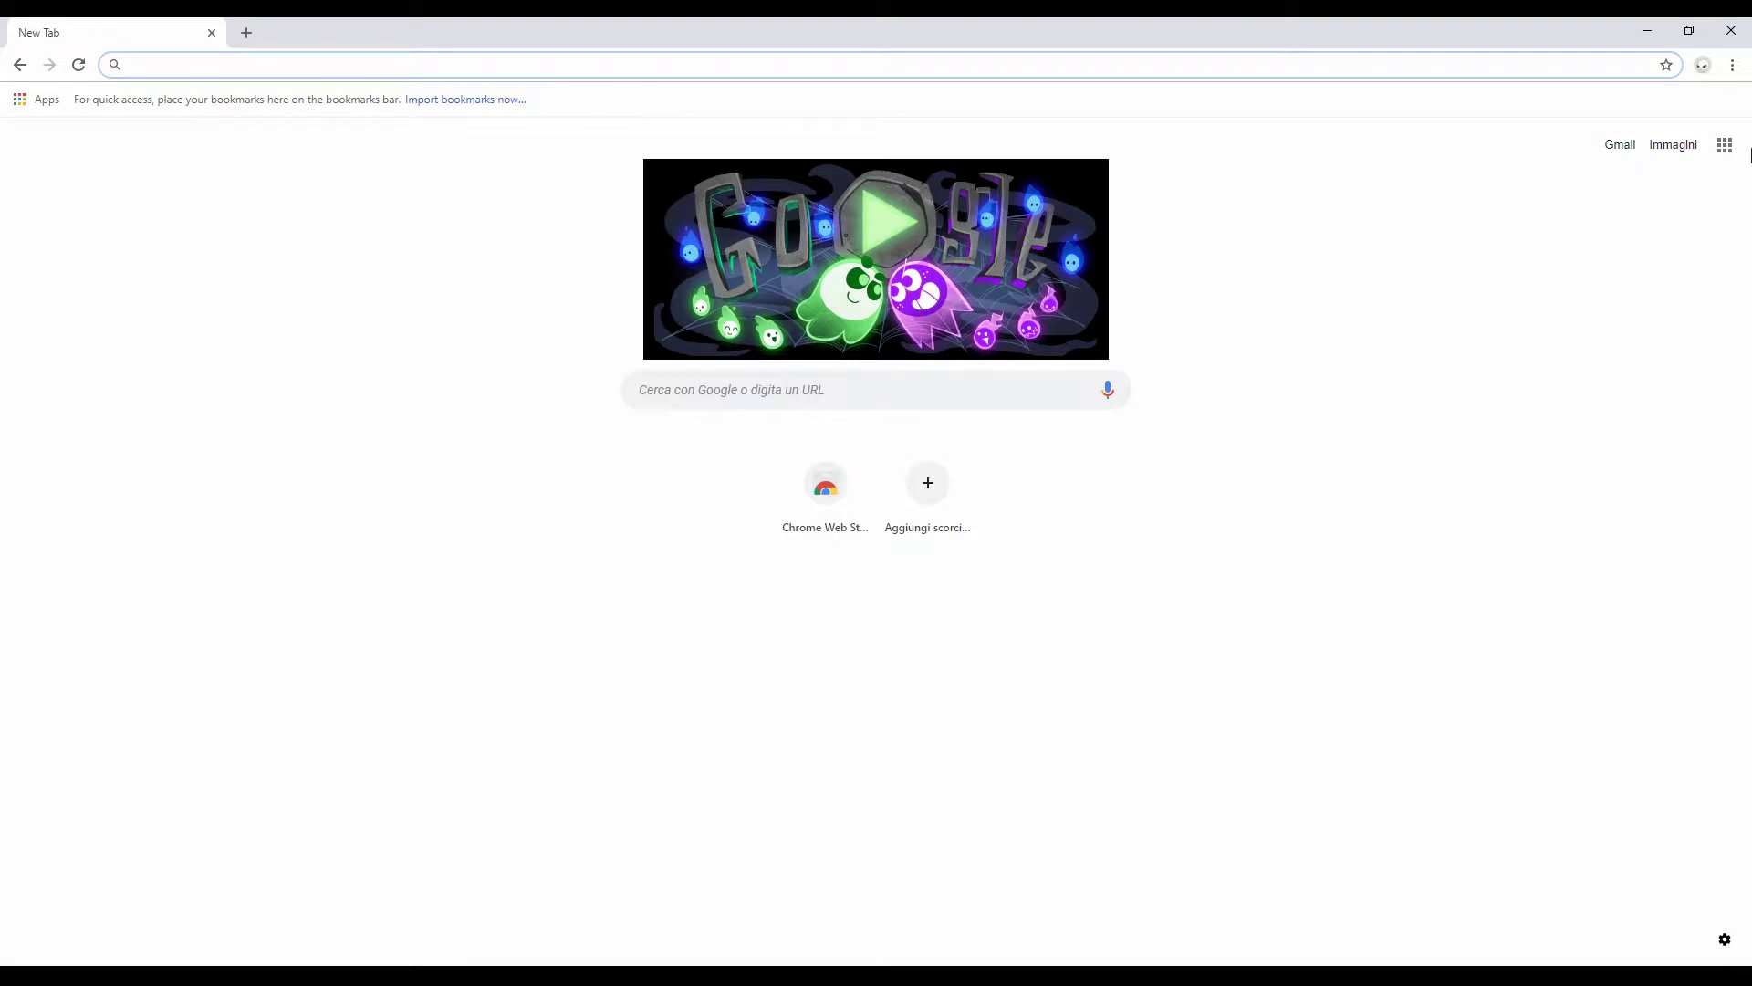
pyautogui.click(1732, 65)
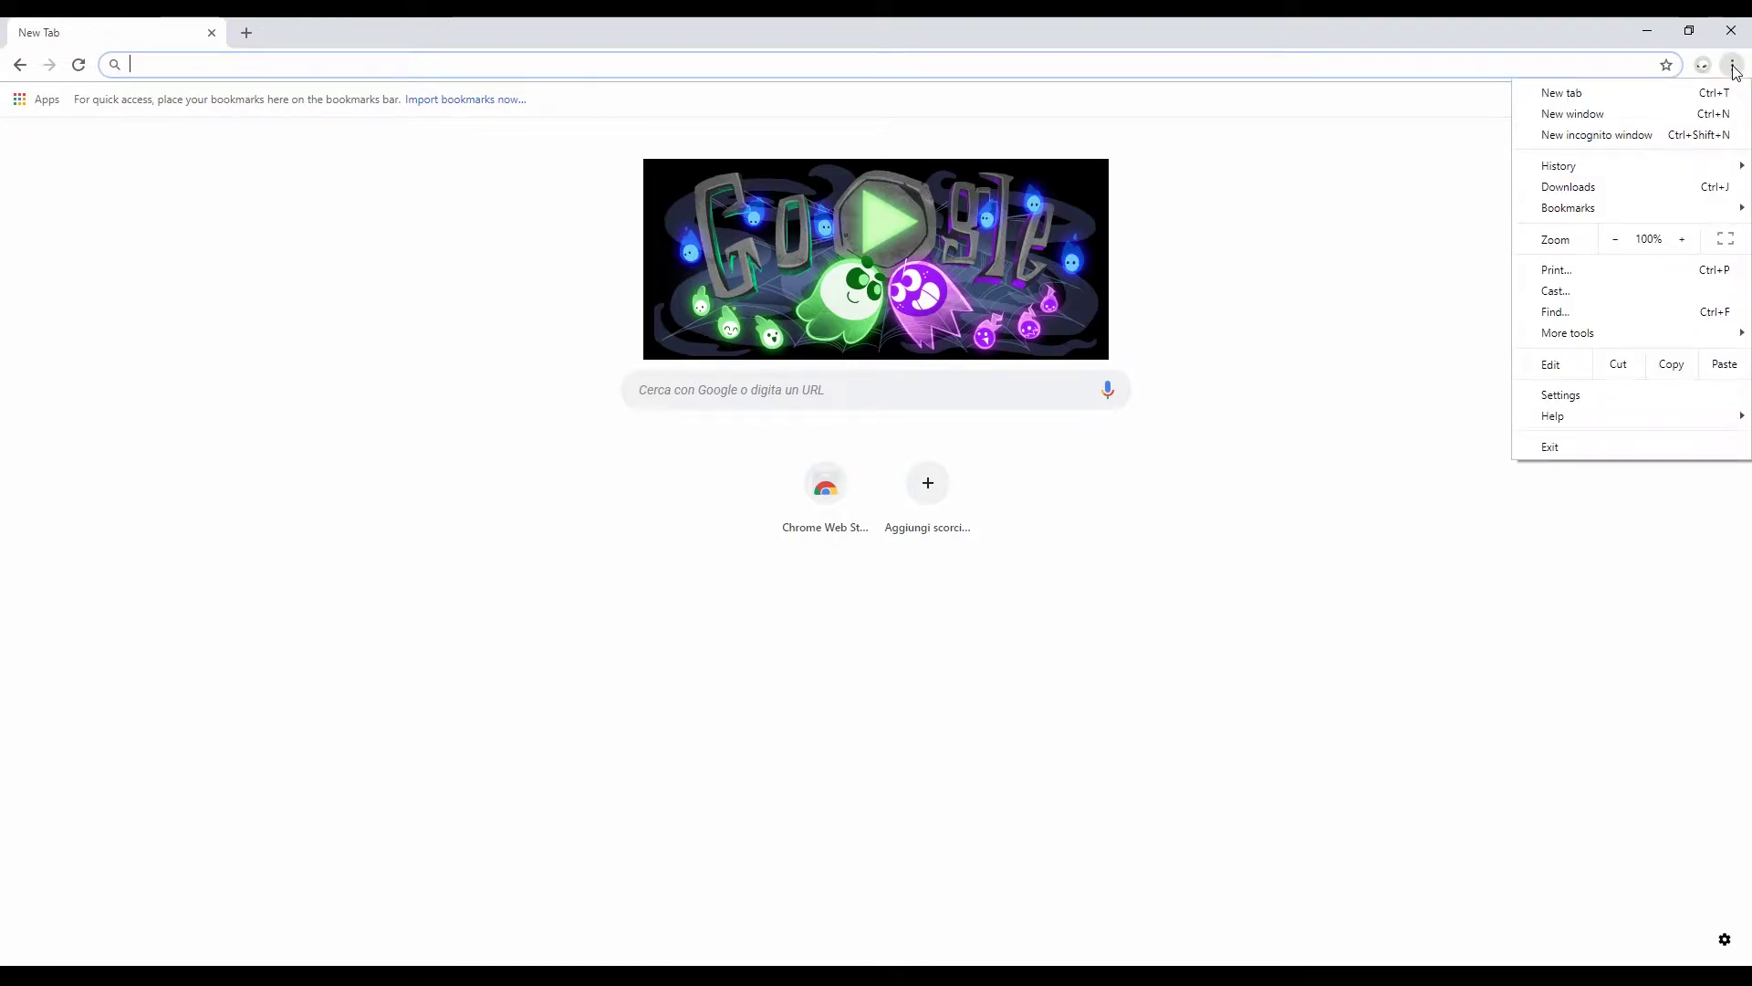
pyautogui.moveTo(1600, 209)
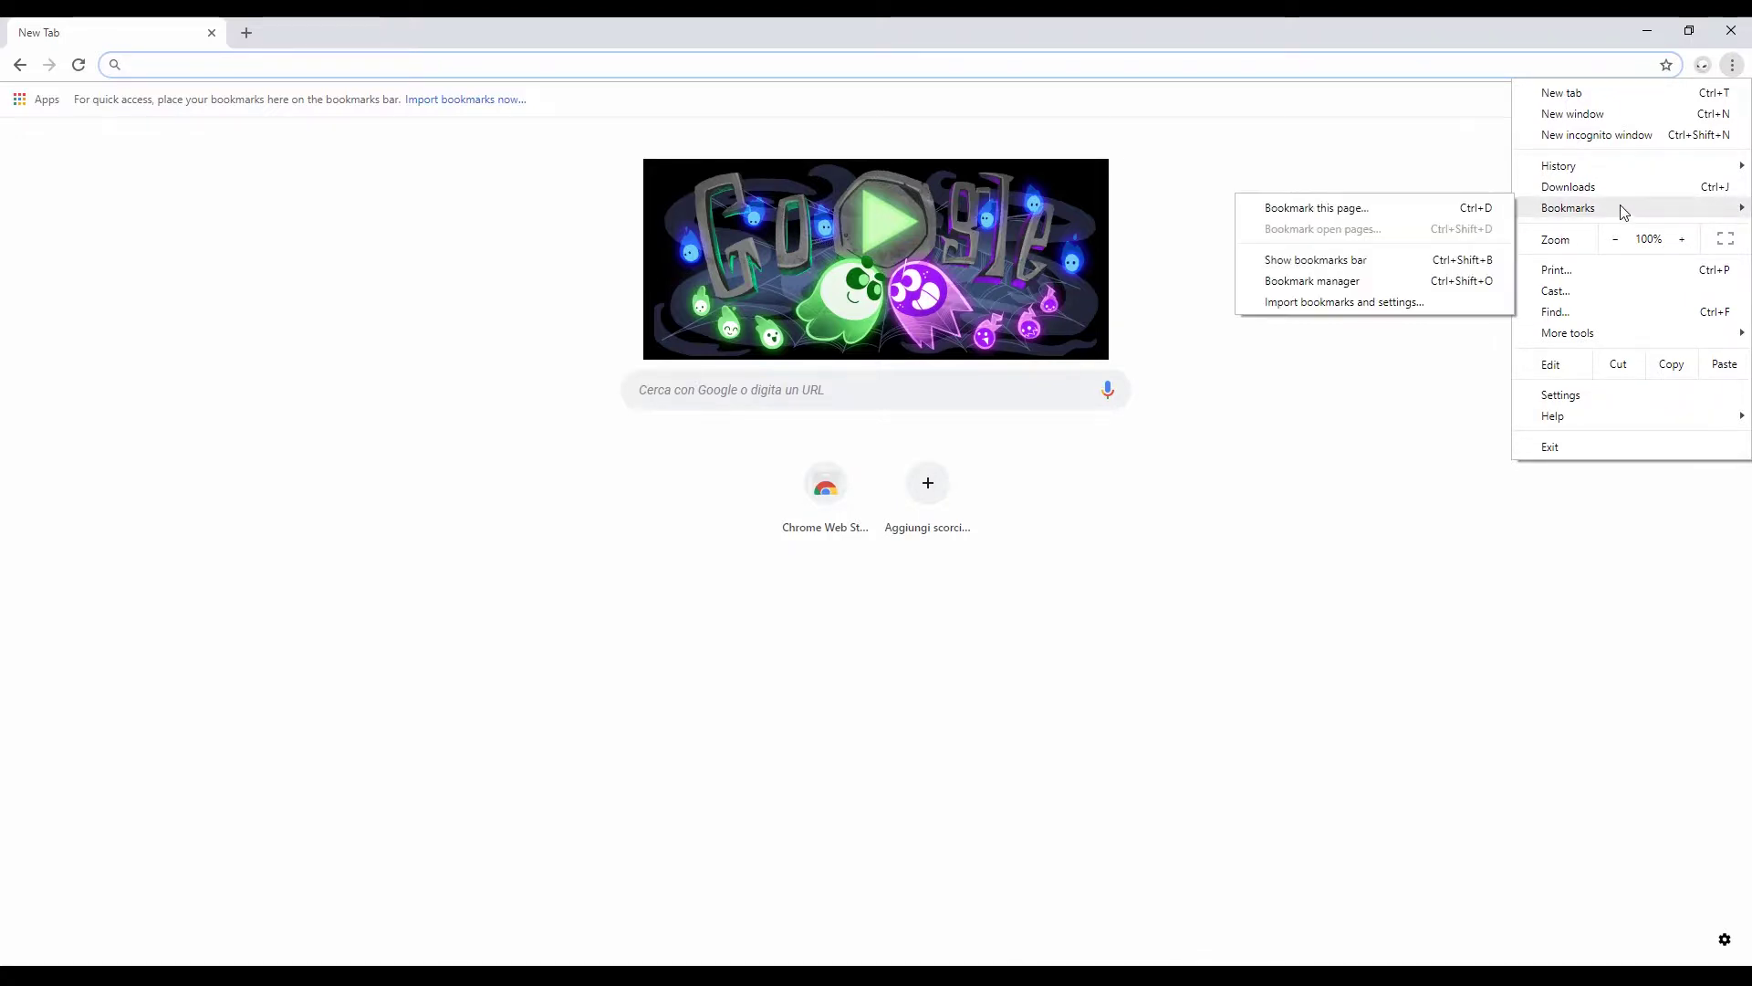
pyautogui.click(1426, 121)
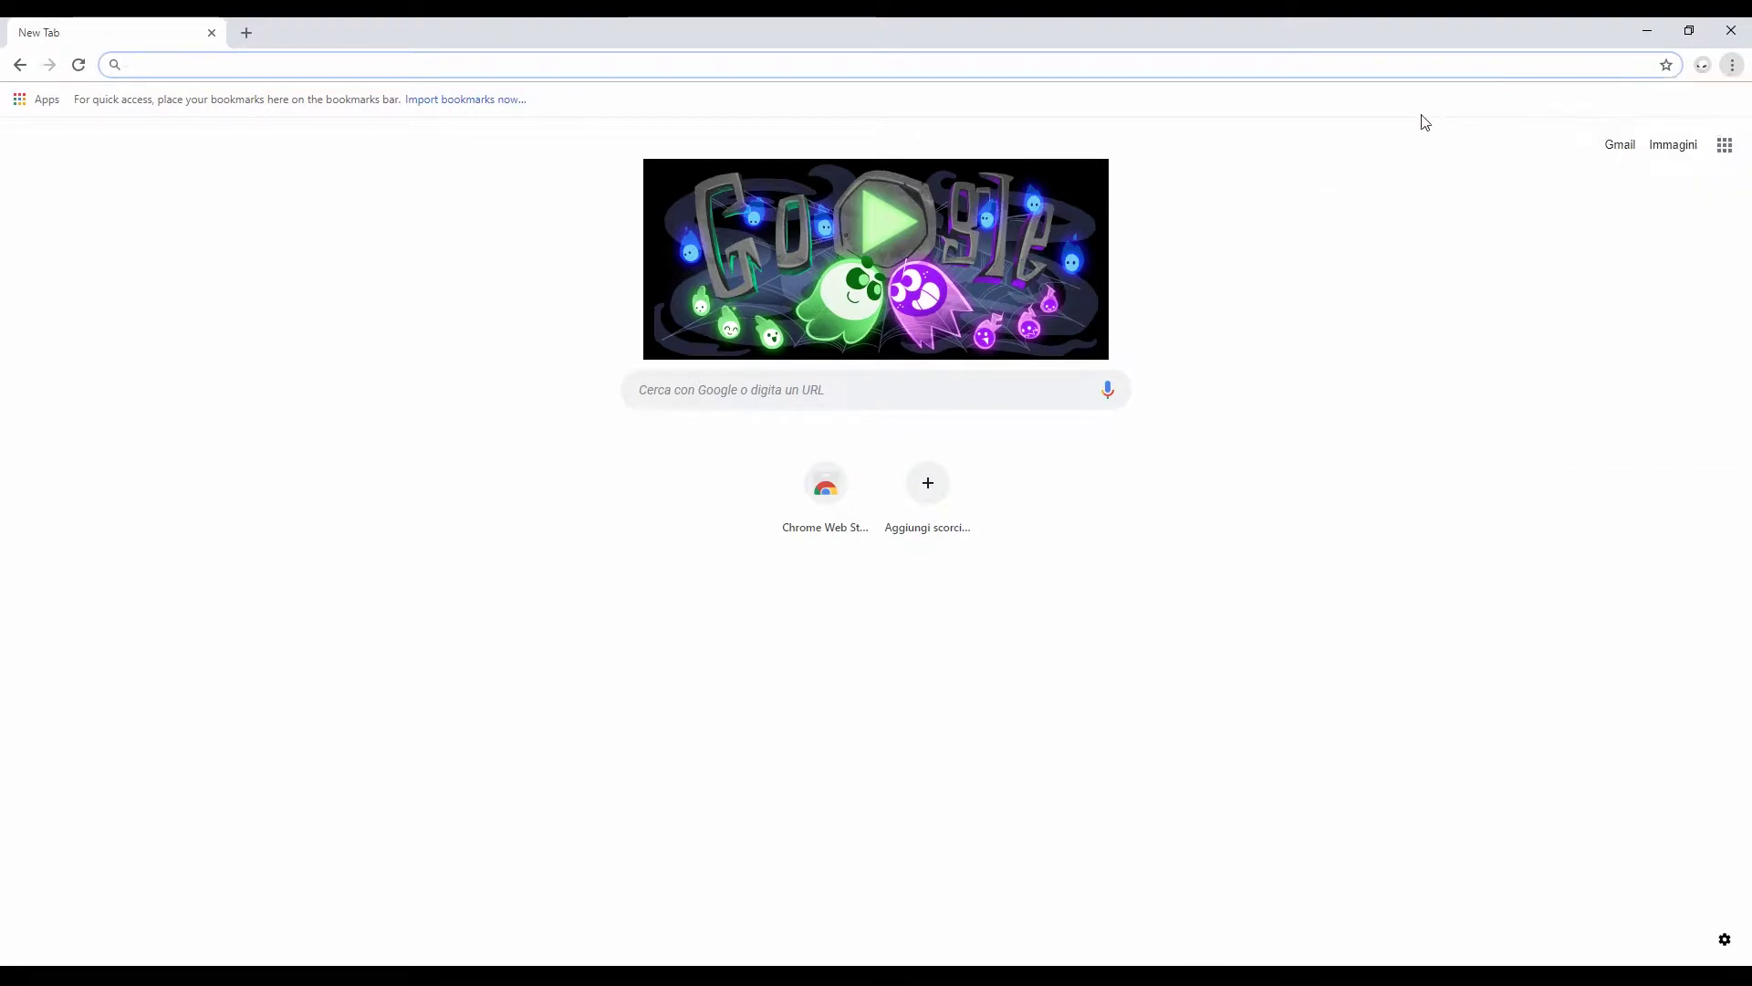
pyautogui.click(1732, 66)
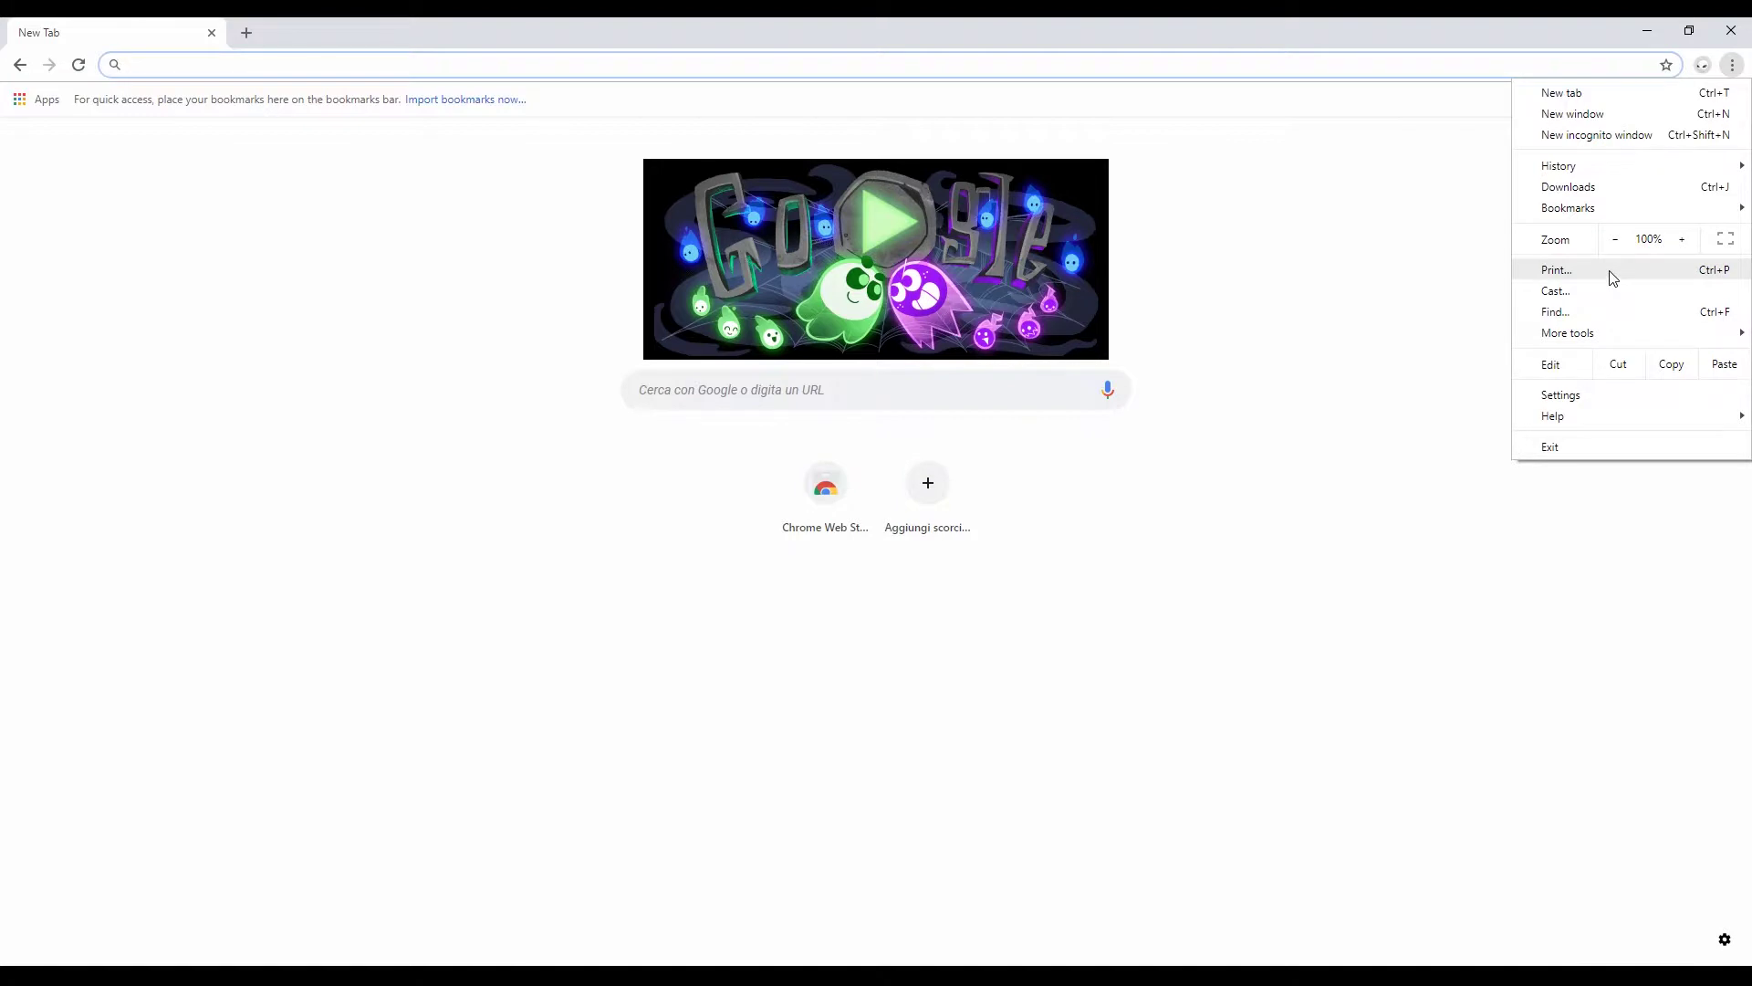
pyautogui.moveTo(1578, 172)
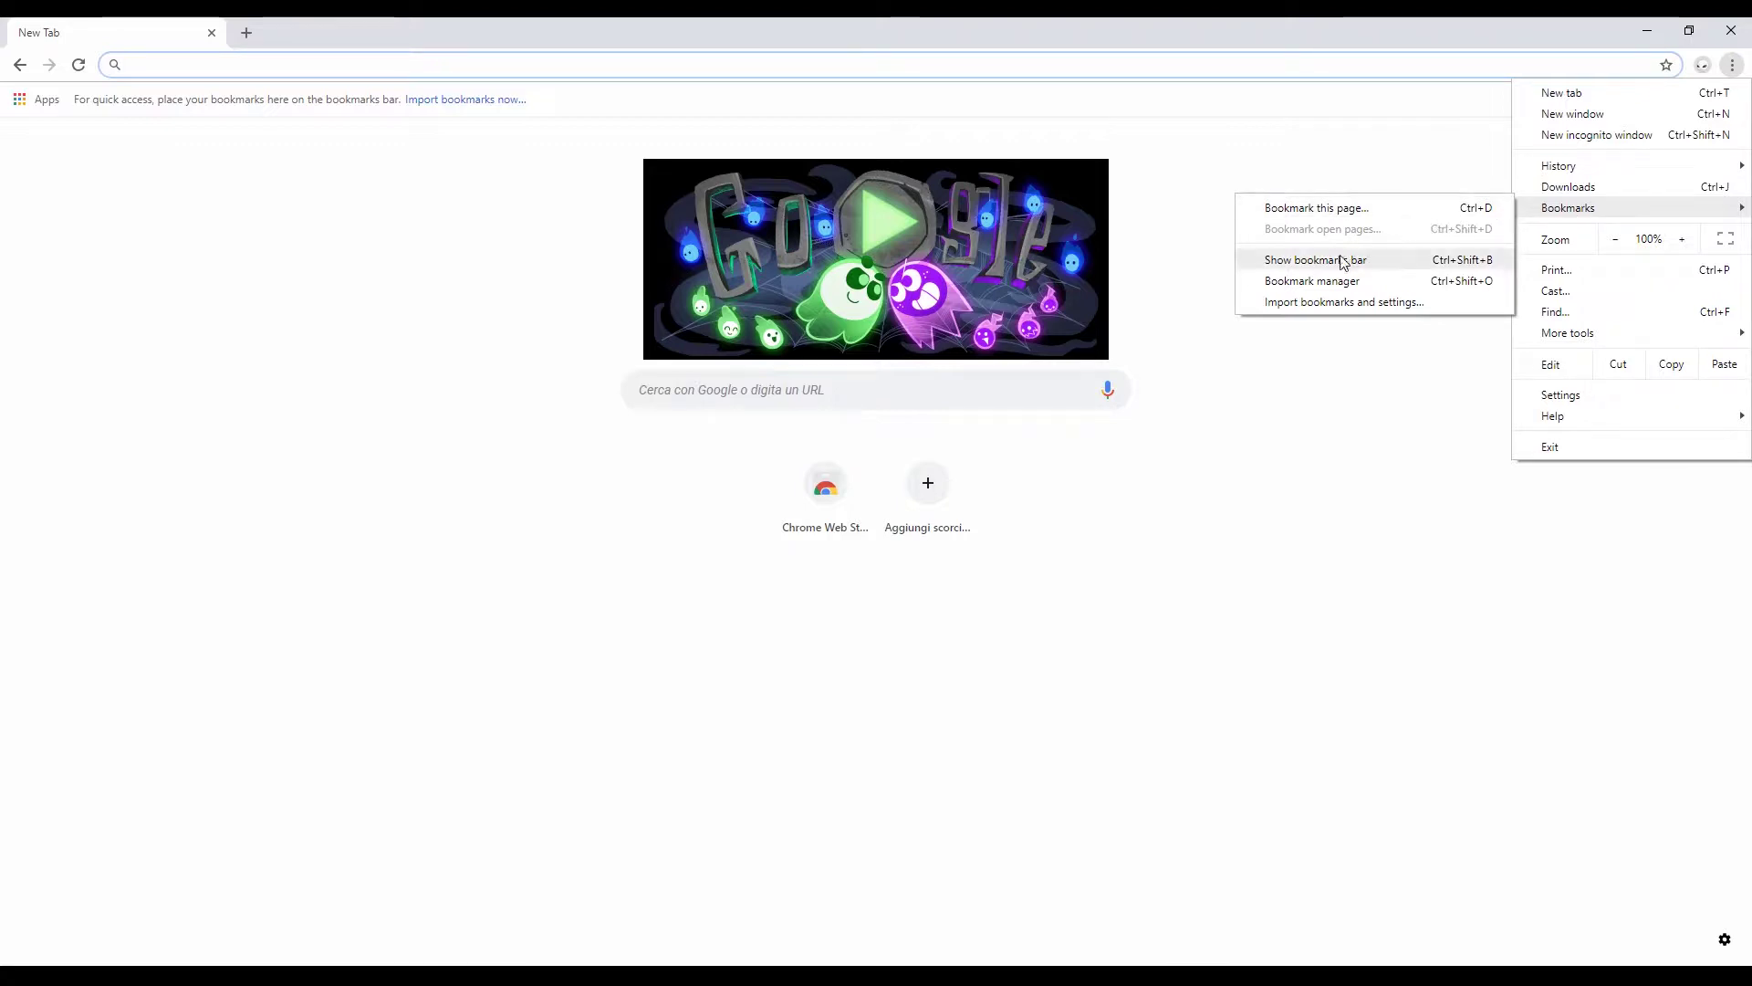
pyautogui.click(1439, 263)
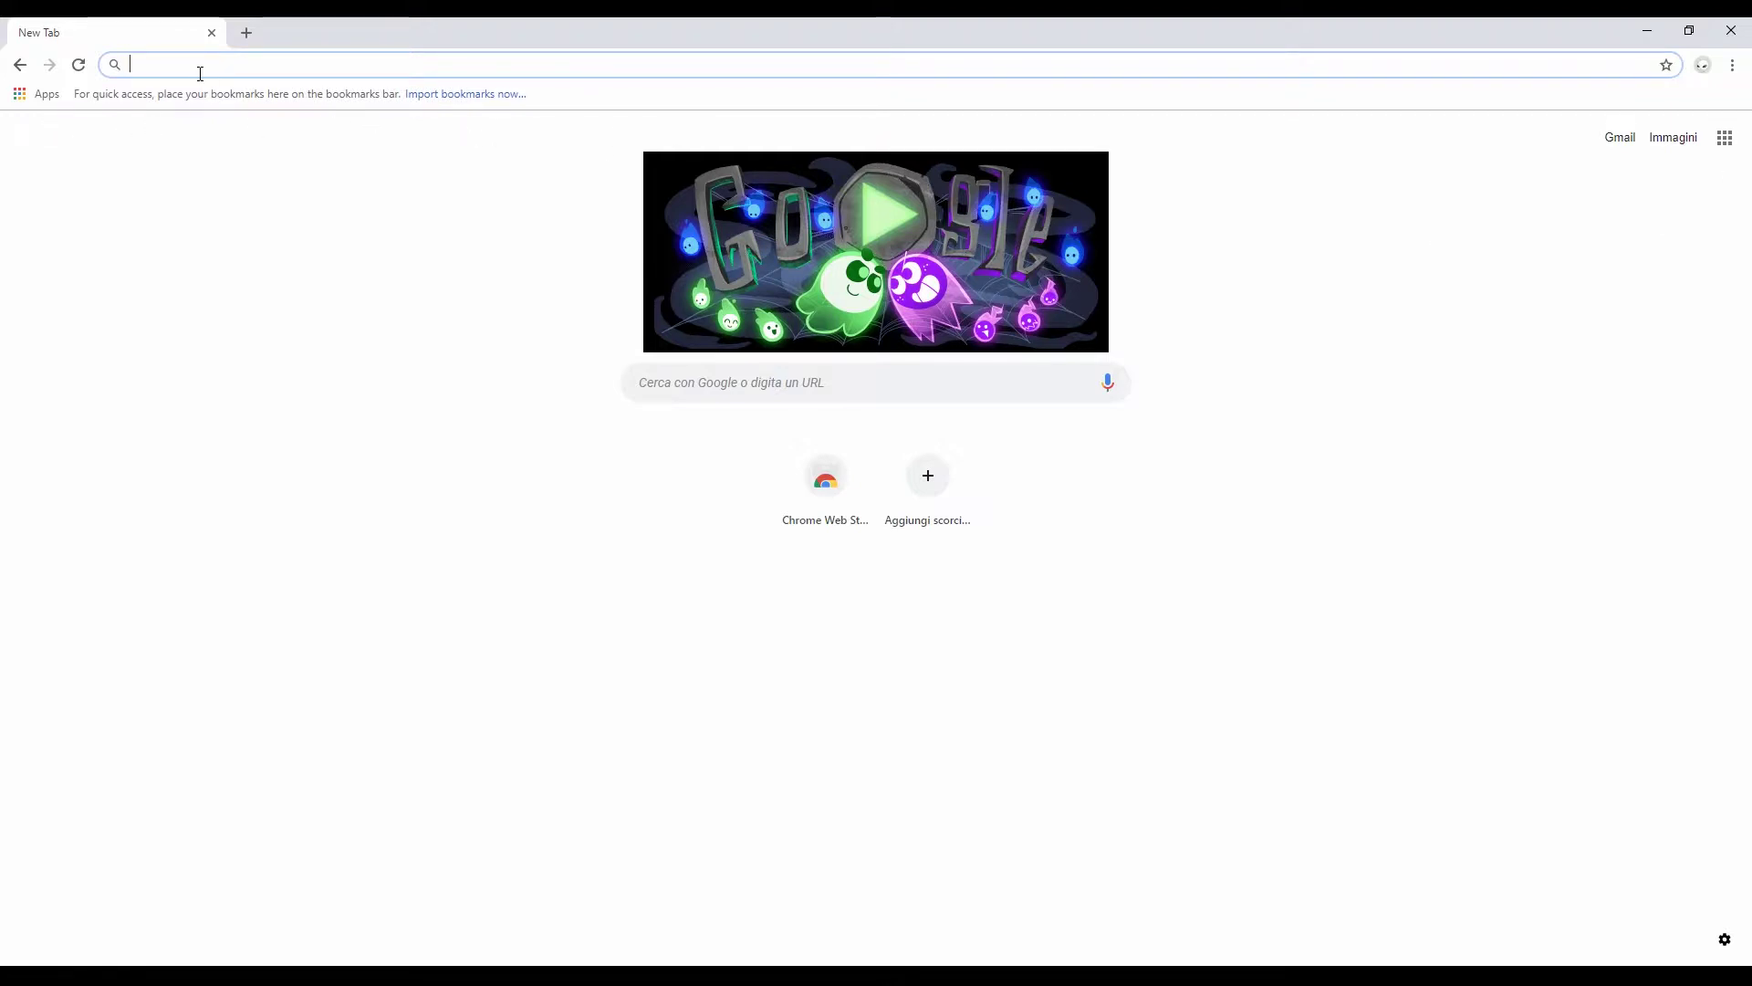
# - Search for "kiheicharter" in a new tab and open the school's website, kiheicharter.org
pyautogui.click(246, 35)
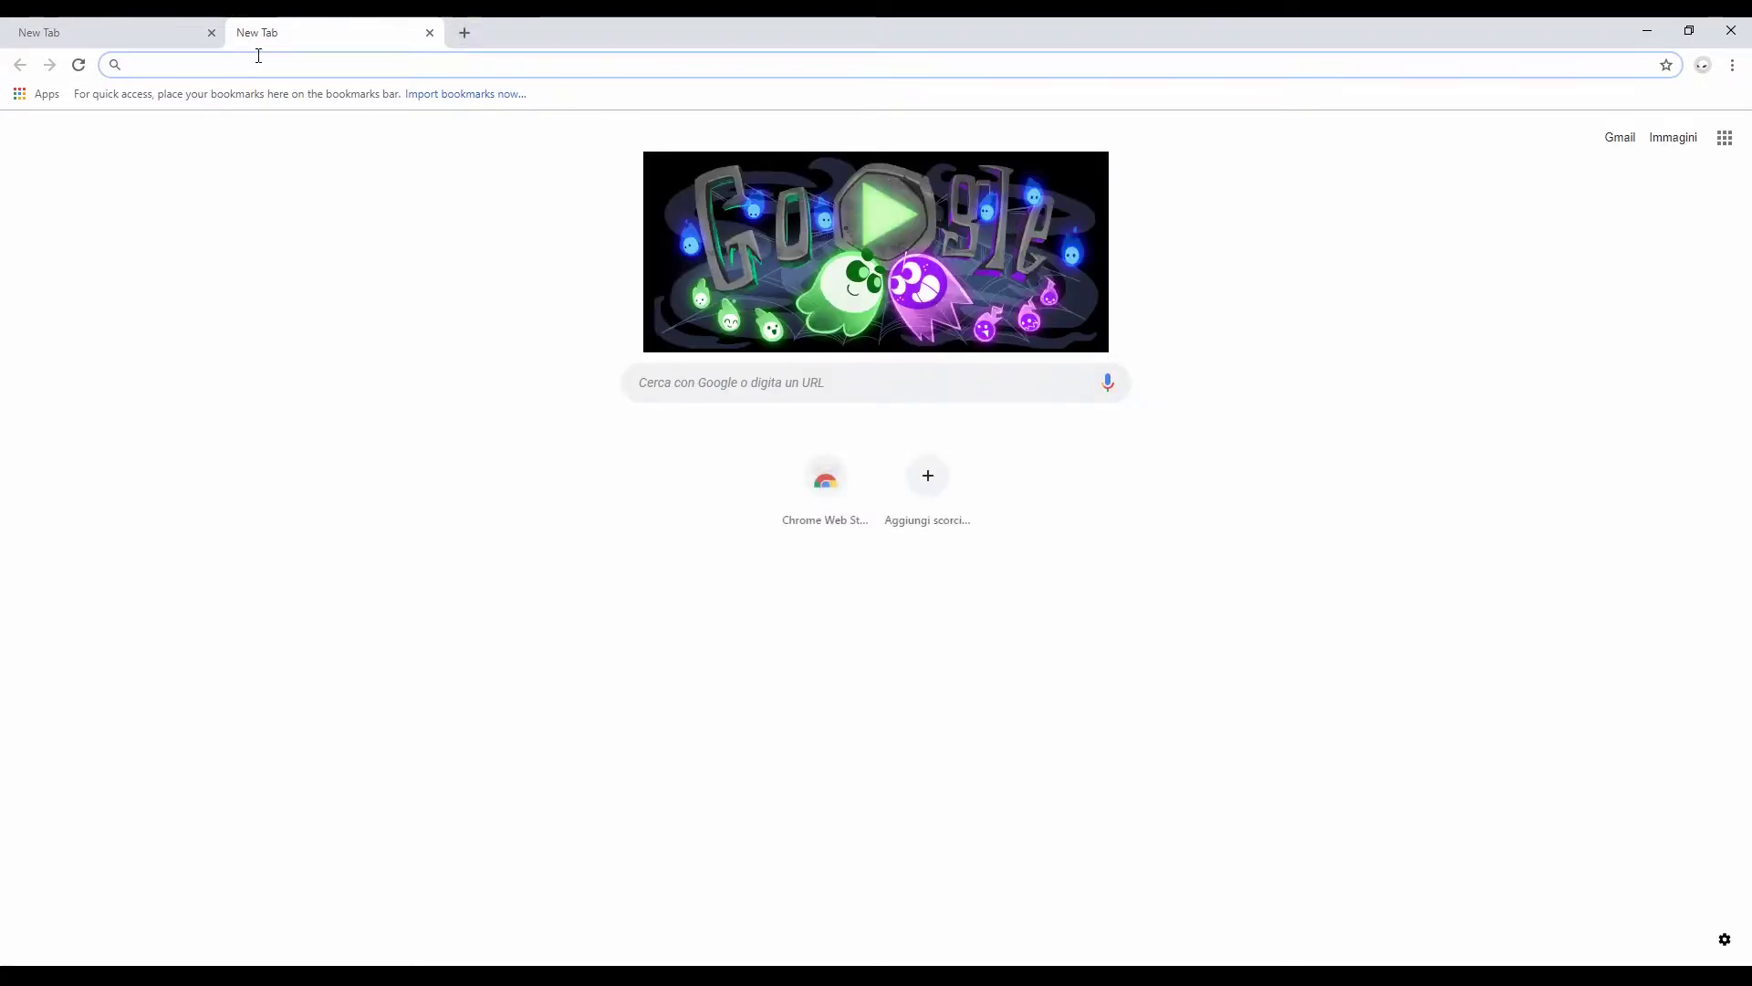
pyautogui.write('kihe')
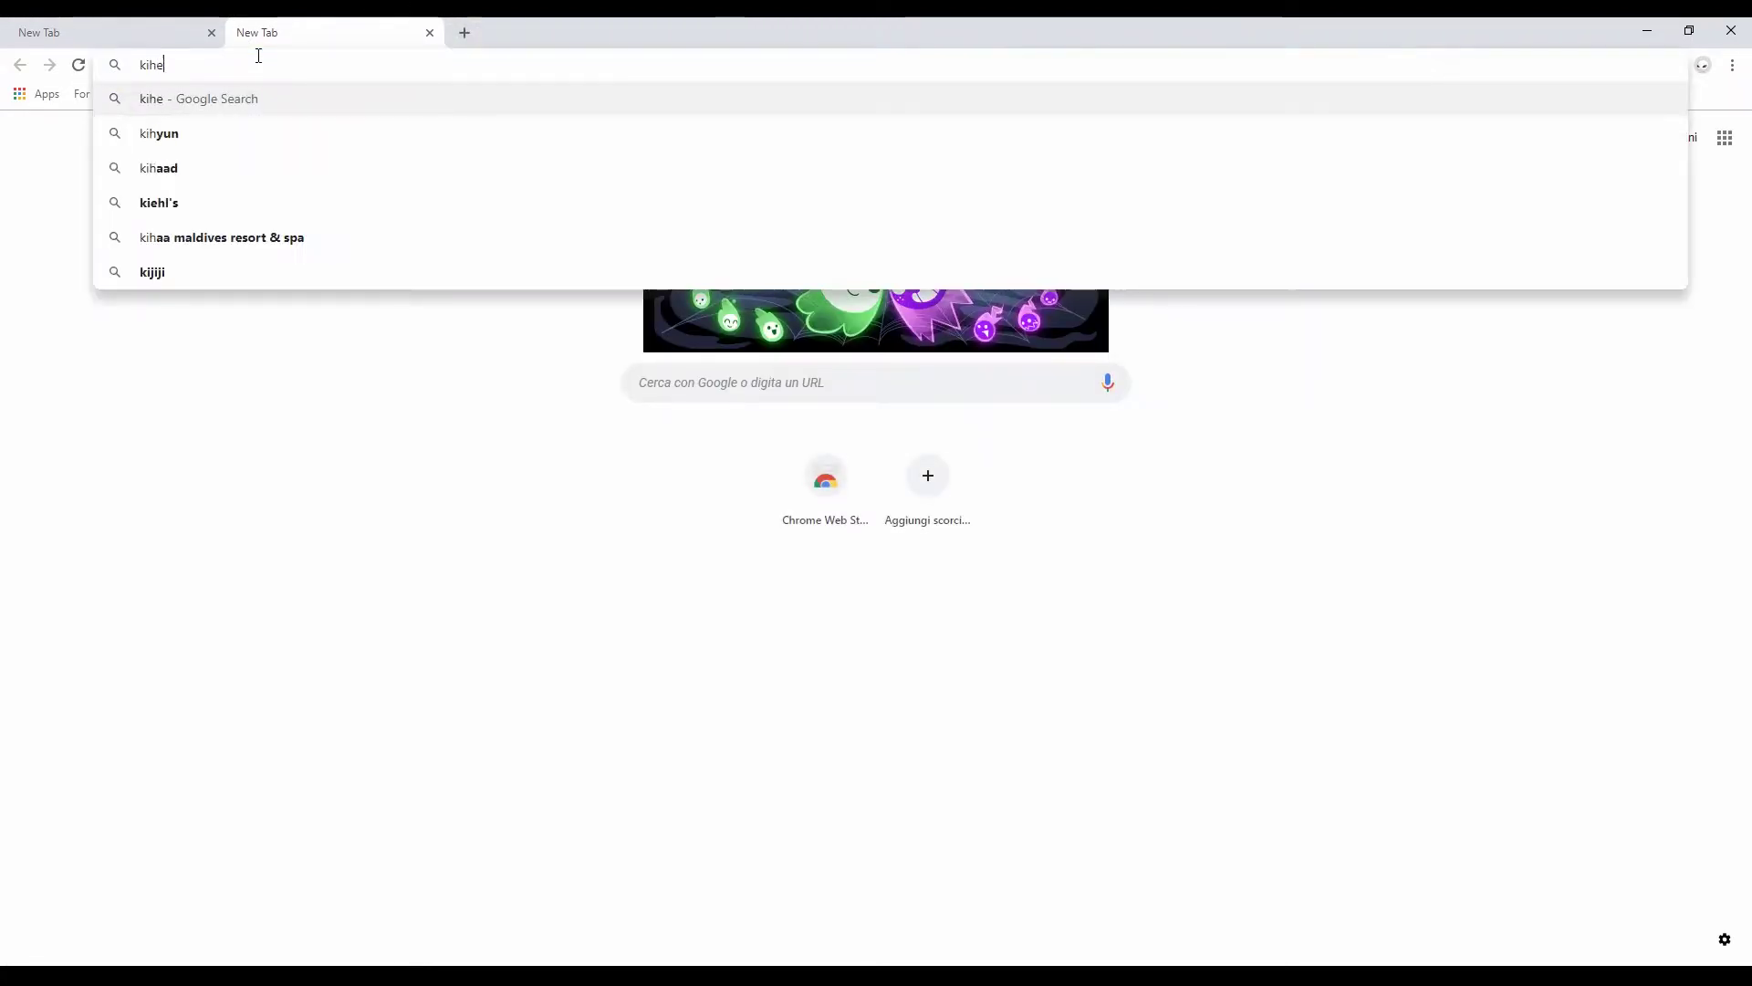
pyautogui.write('icharter')
pyautogui.press('Return')
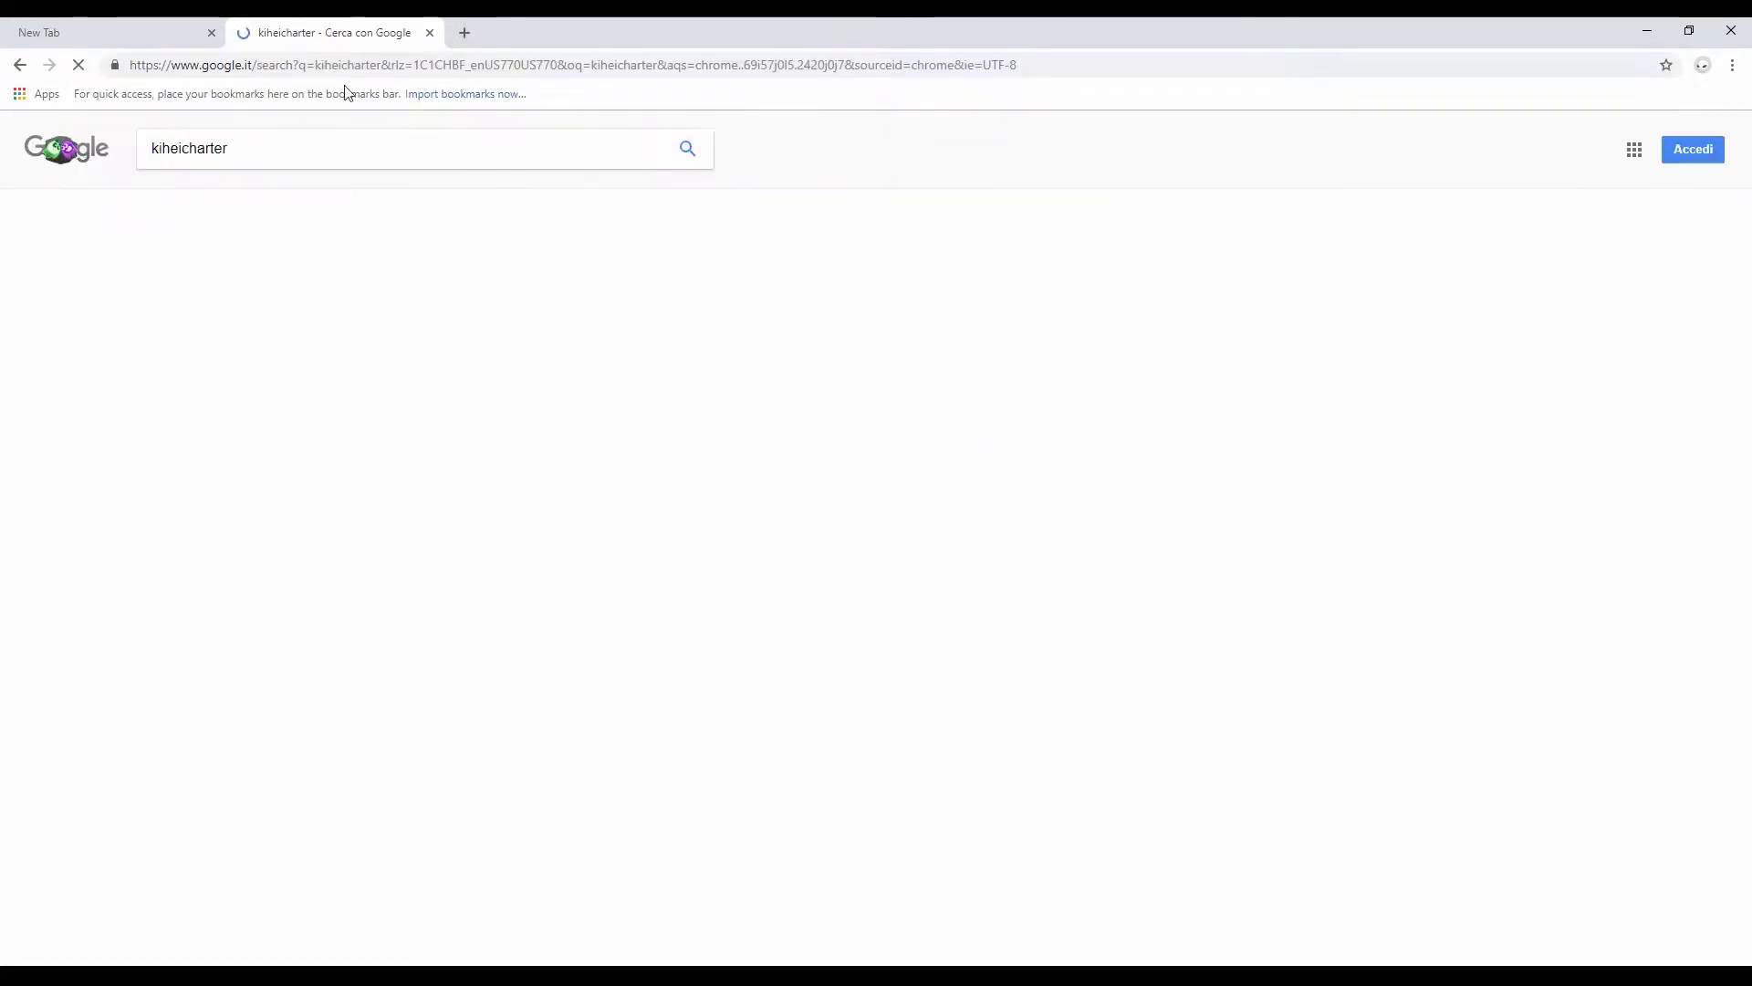
pyautogui.click(288, 452)
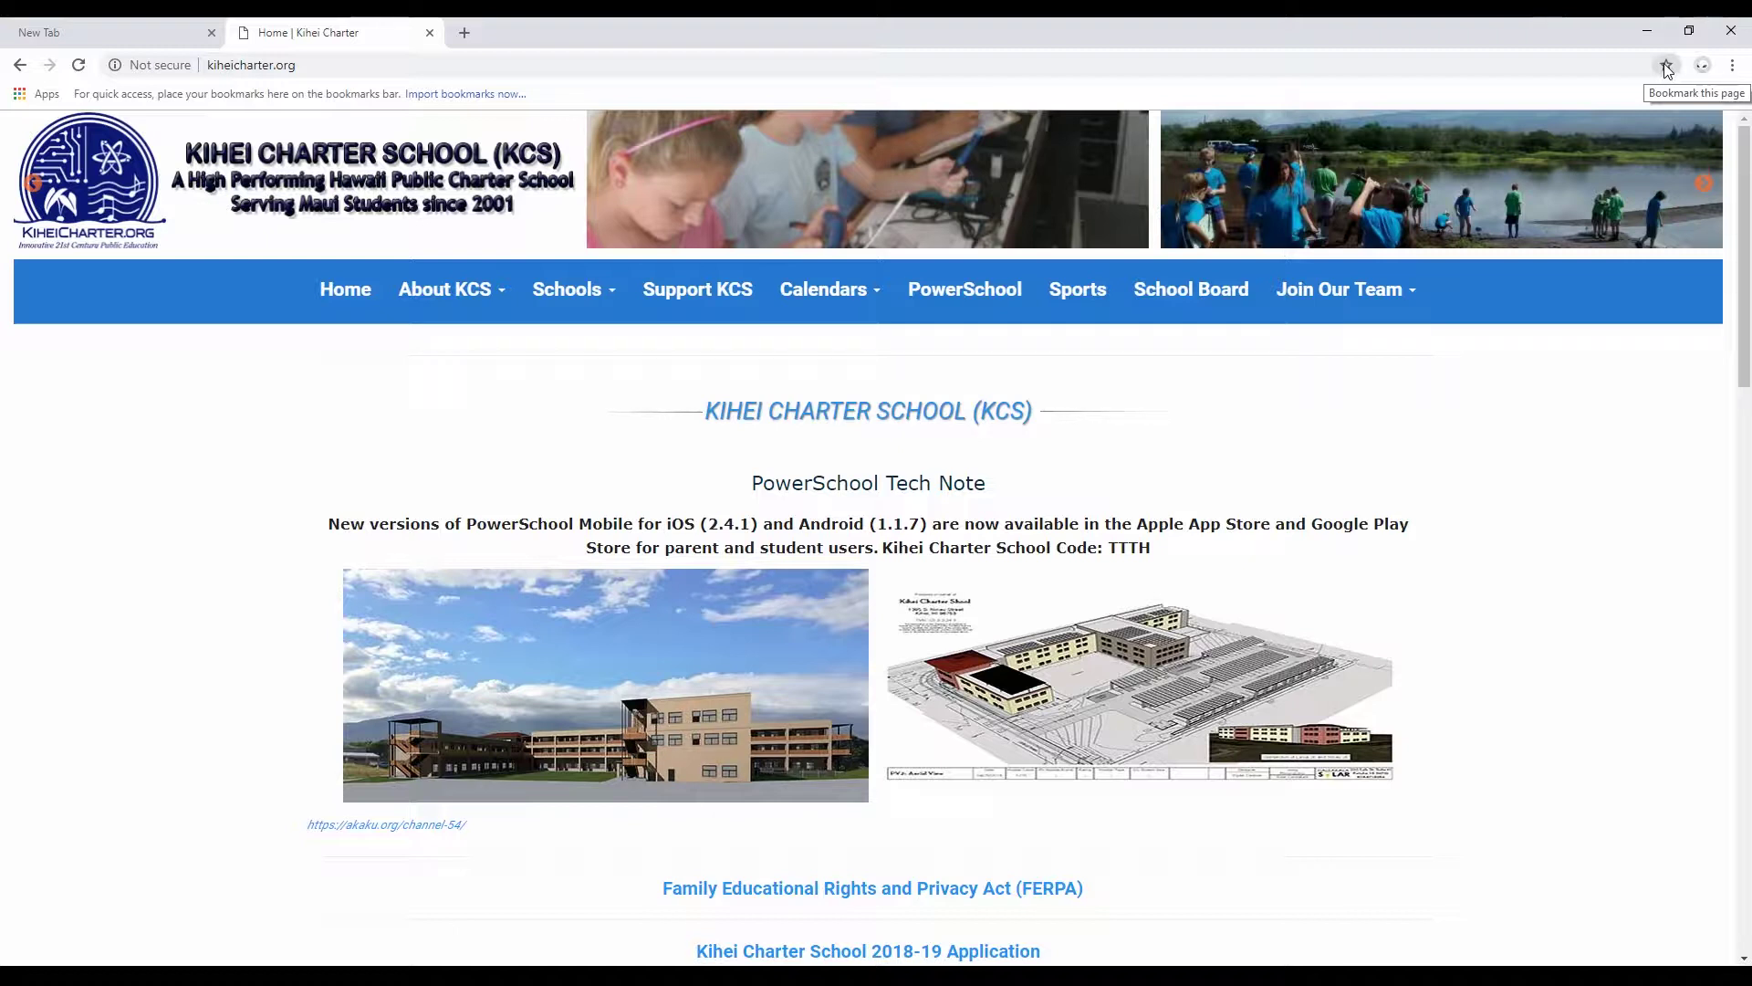
# - Bookmark the Kihei Charter home page in the Bookmarks bar folder, keeping the suggested name
pyautogui.click(1667, 65)
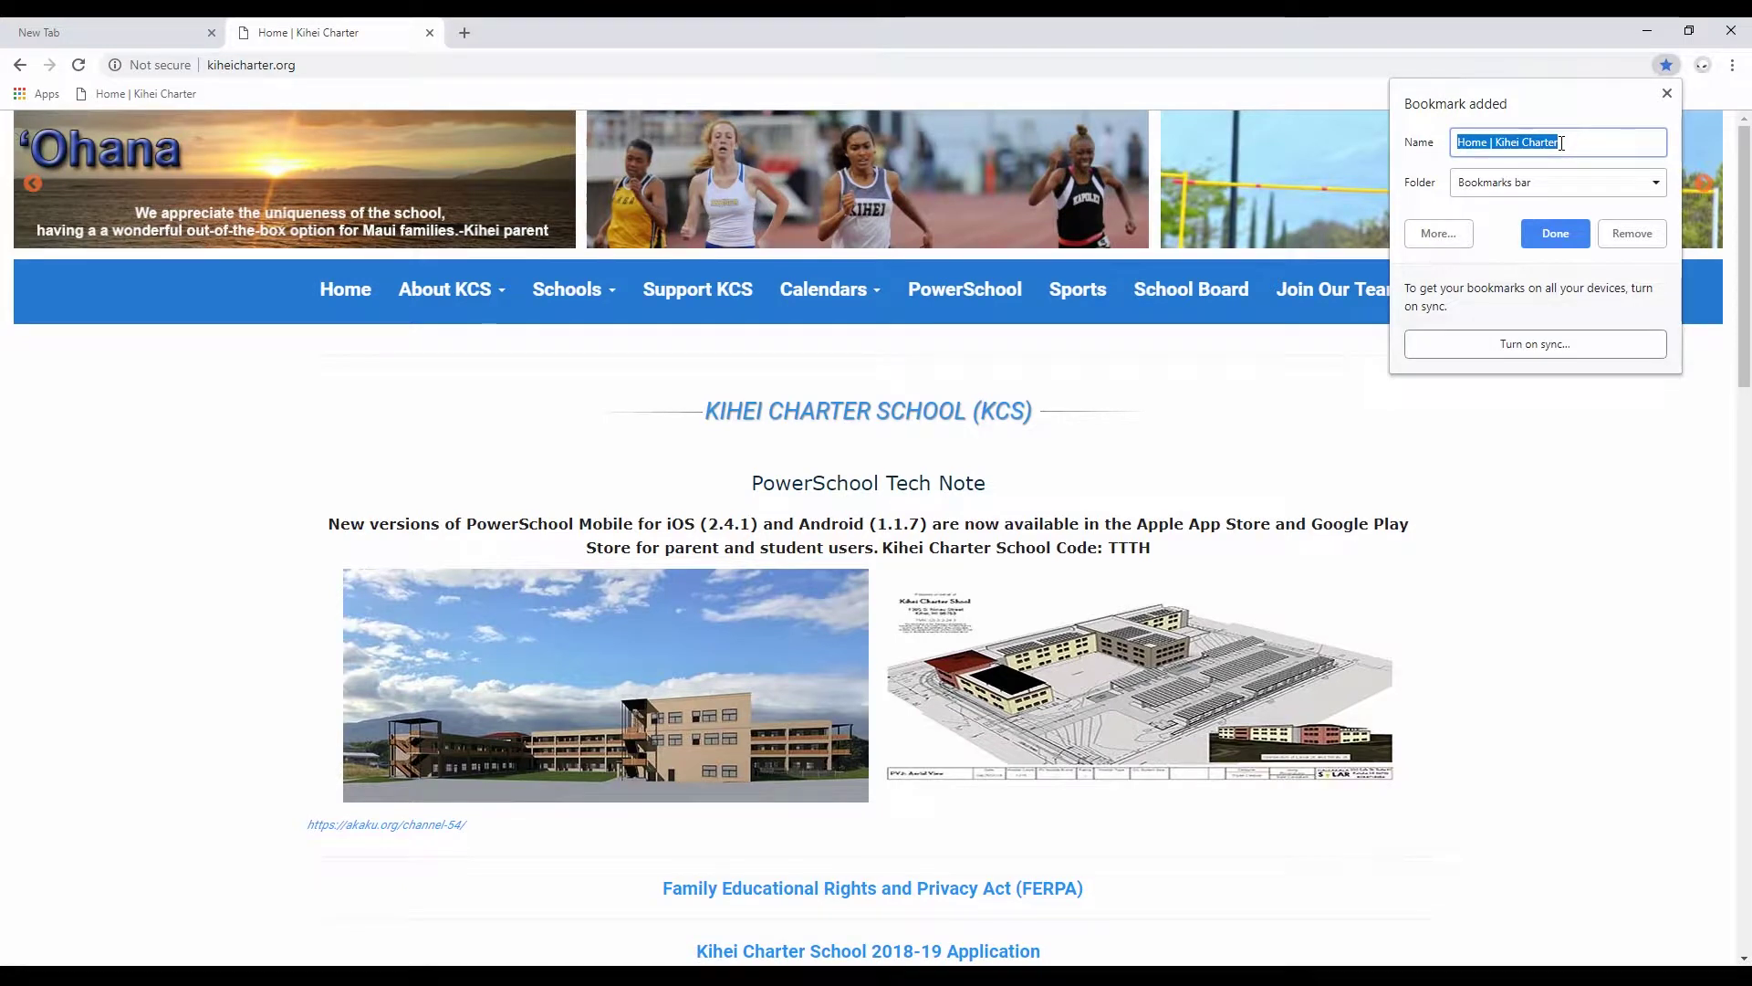
pyautogui.click(1561, 143)
pyautogui.click(1549, 193)
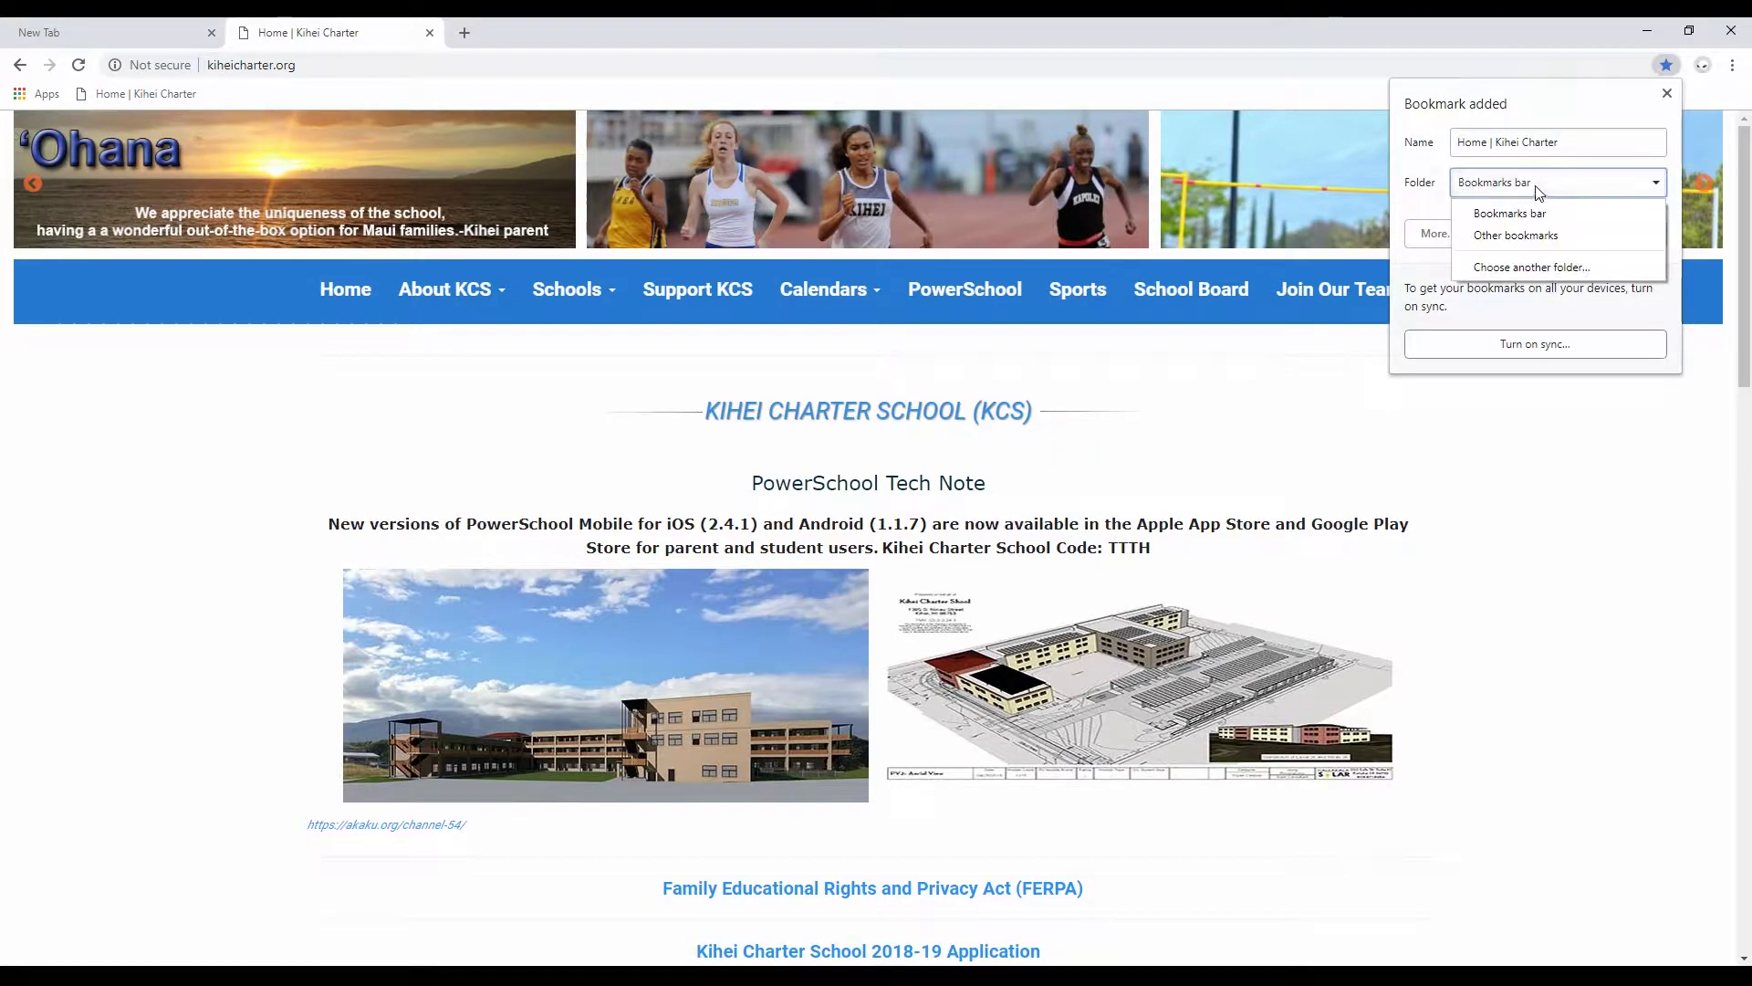
pyautogui.click(1533, 193)
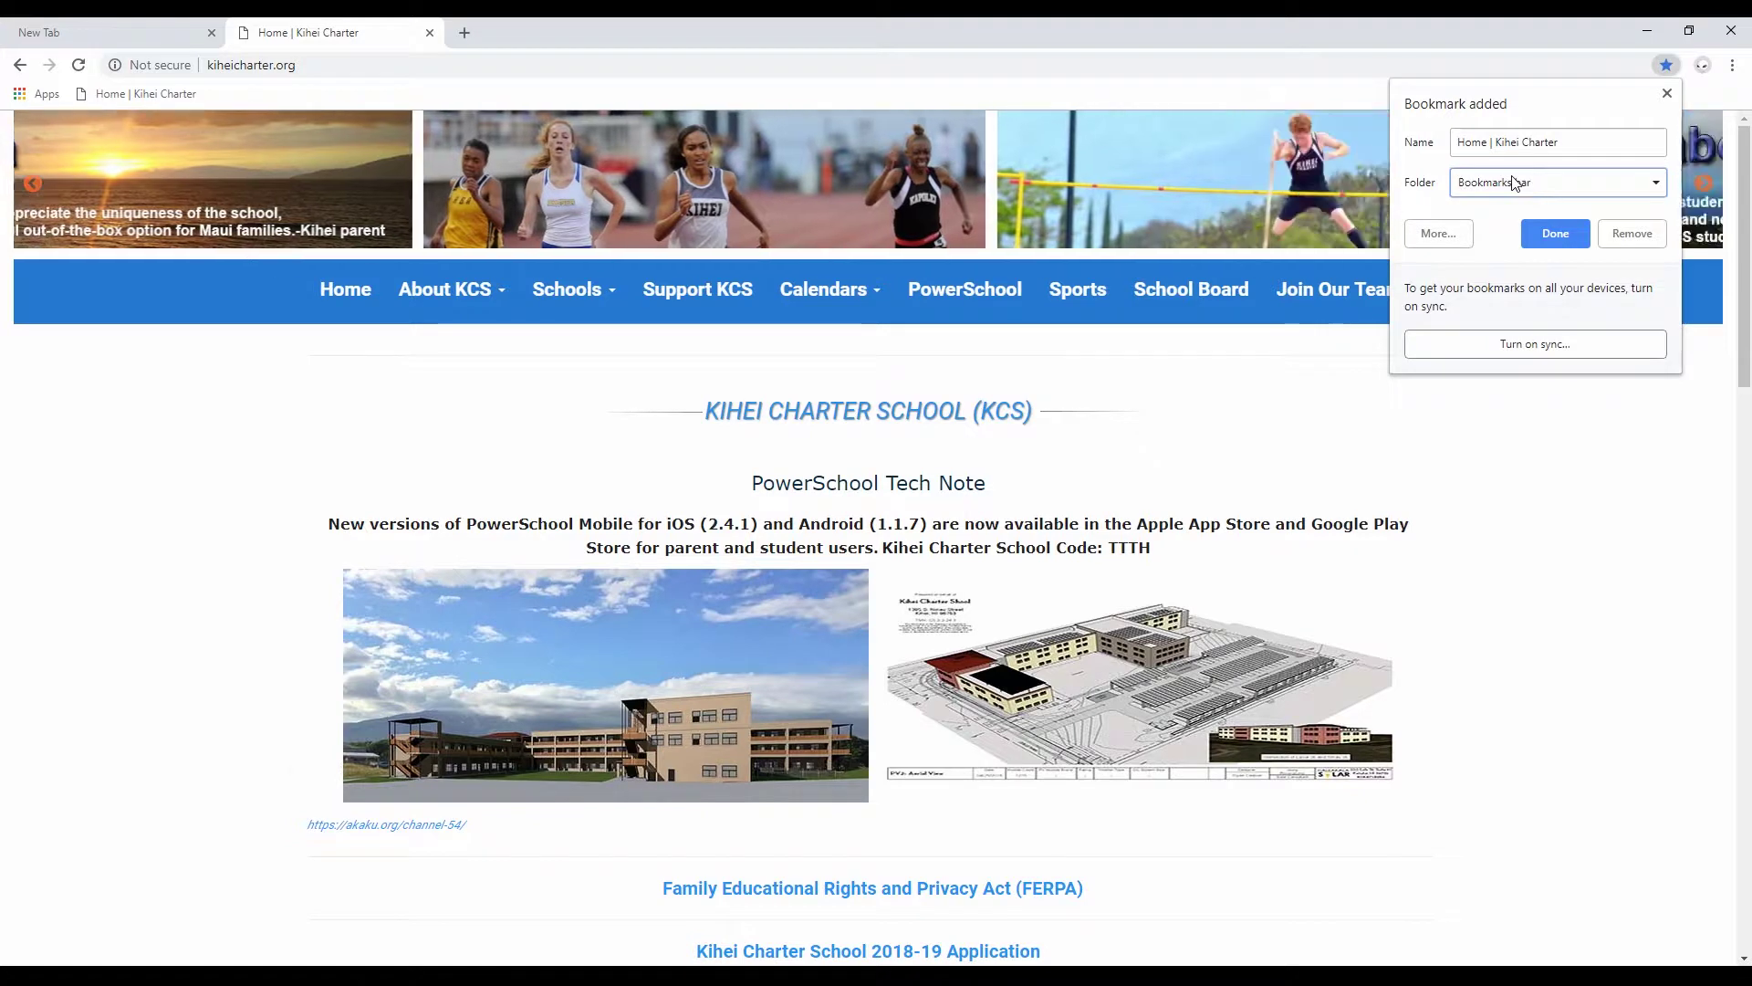
pyautogui.click(1552, 236)
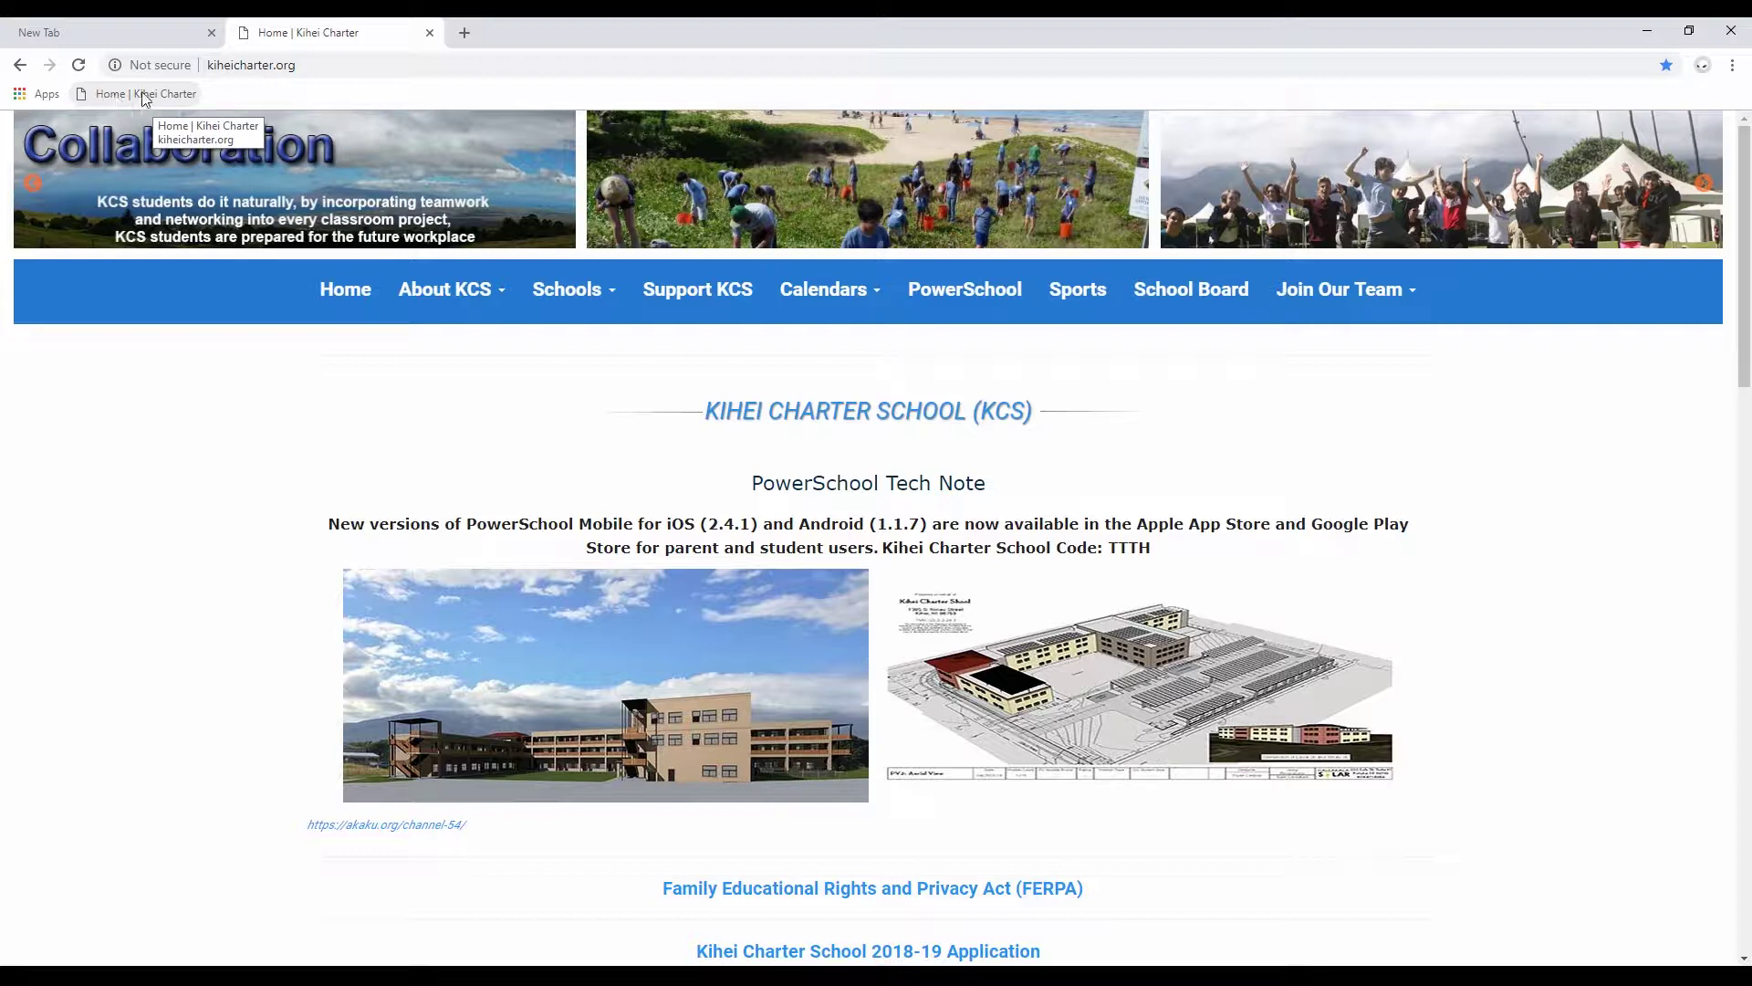
# - Test the Home | Kihei Charter bookmark in a new tab, and close that tab and the blank one
pyautogui.click(466, 34)
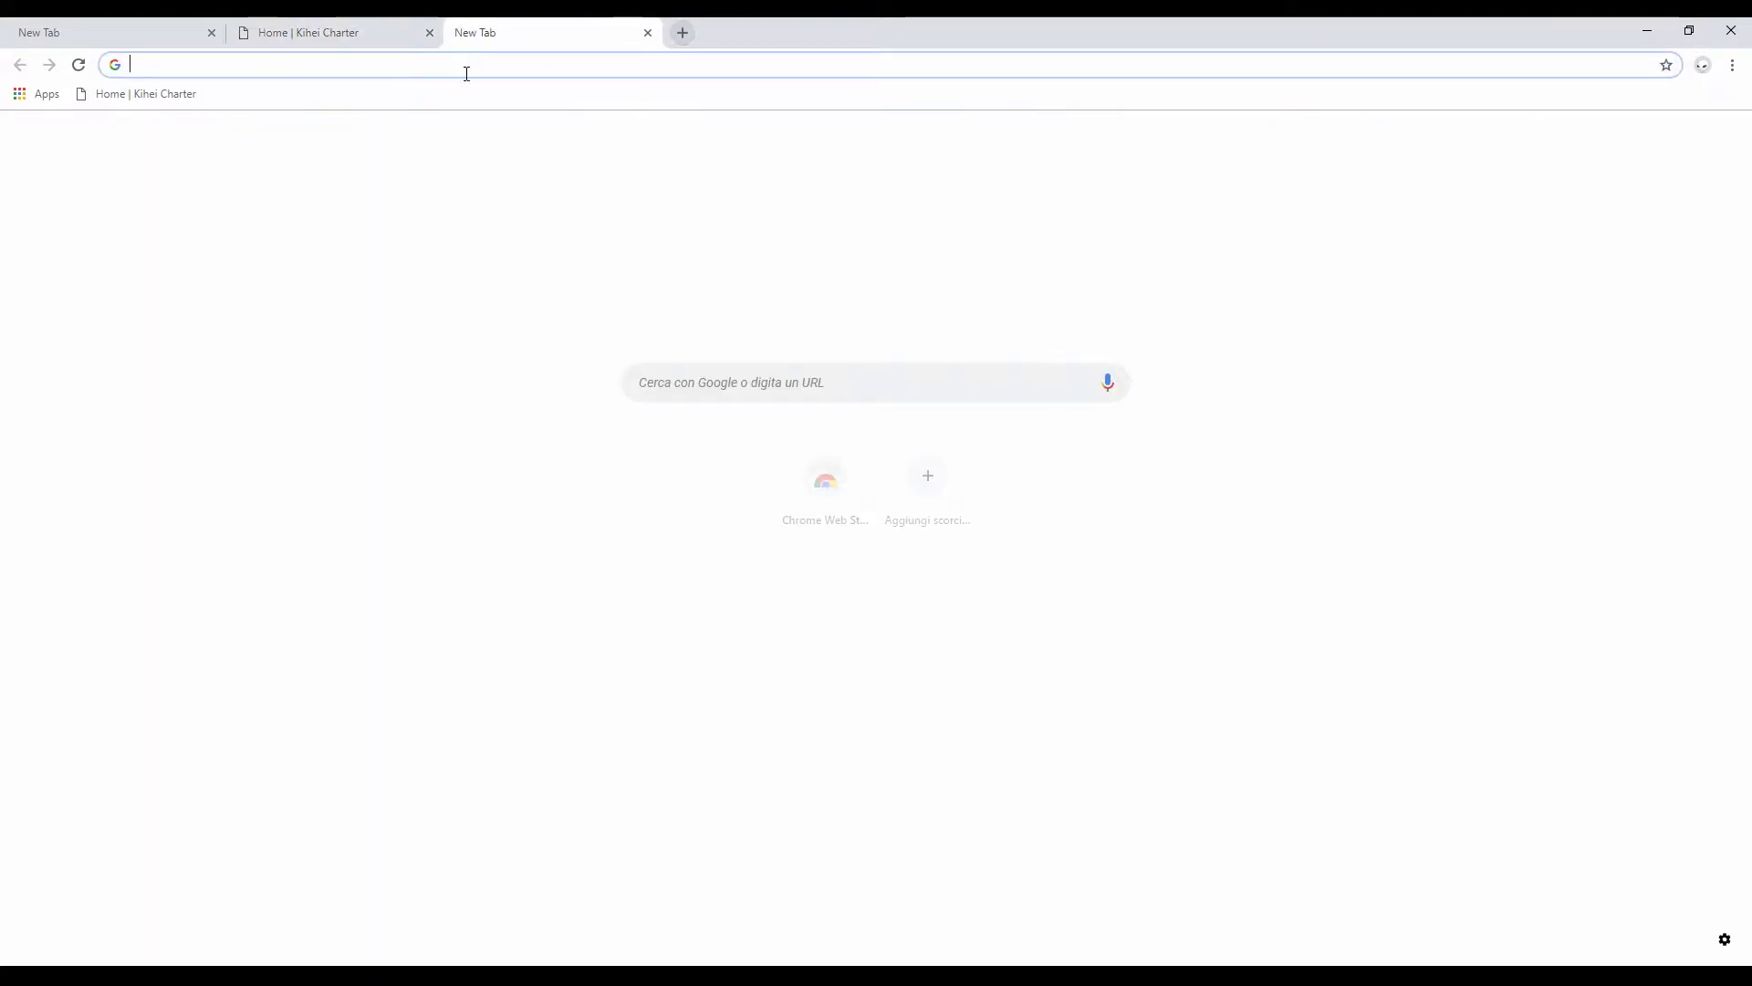
pyautogui.click(141, 95)
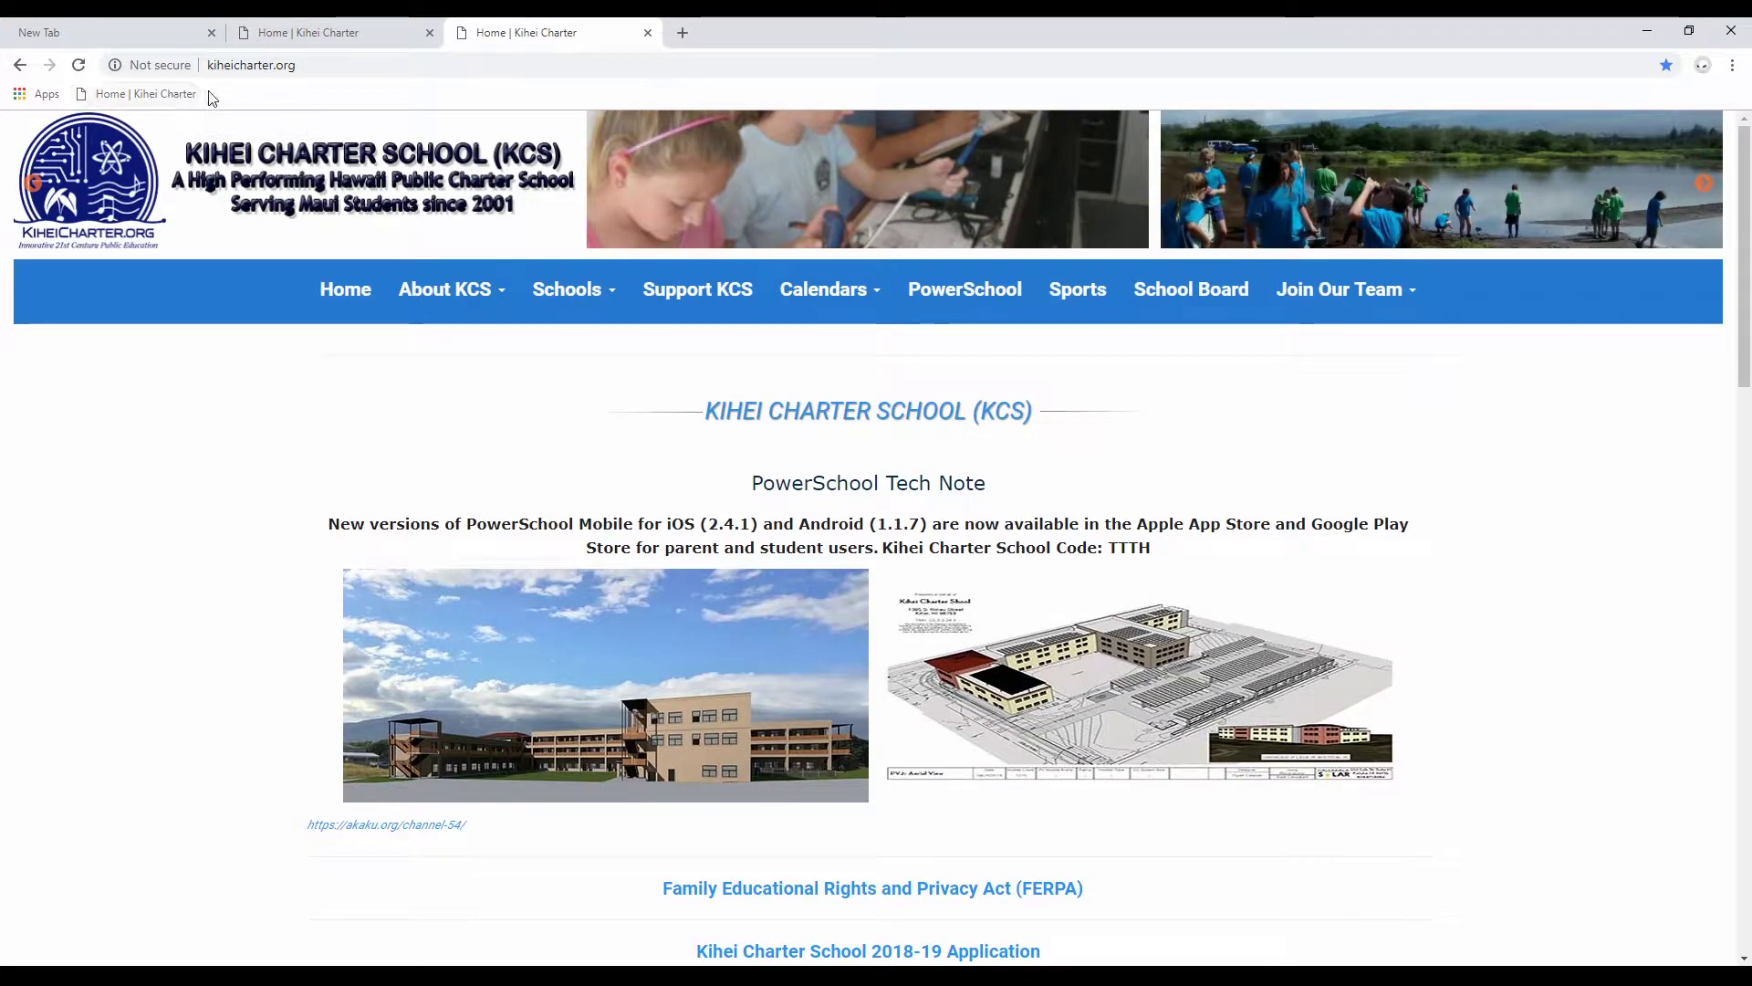
pyautogui.middleClick(496, 30)
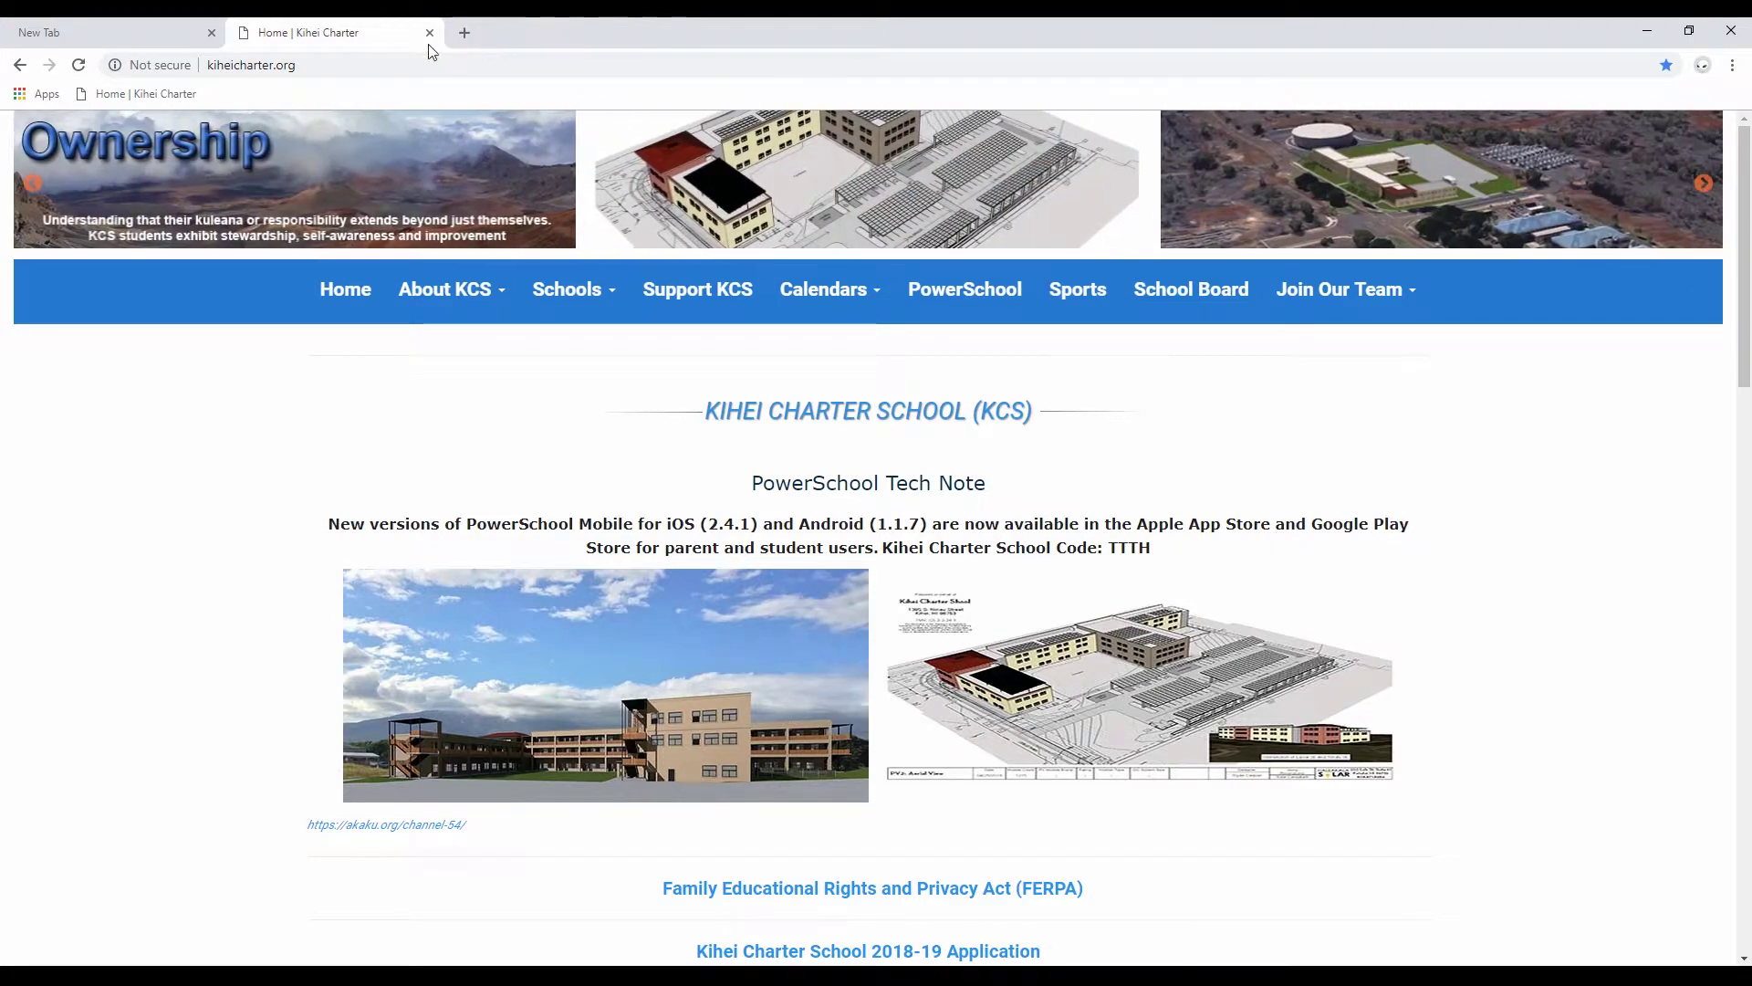
pyautogui.middleClick(128, 42)
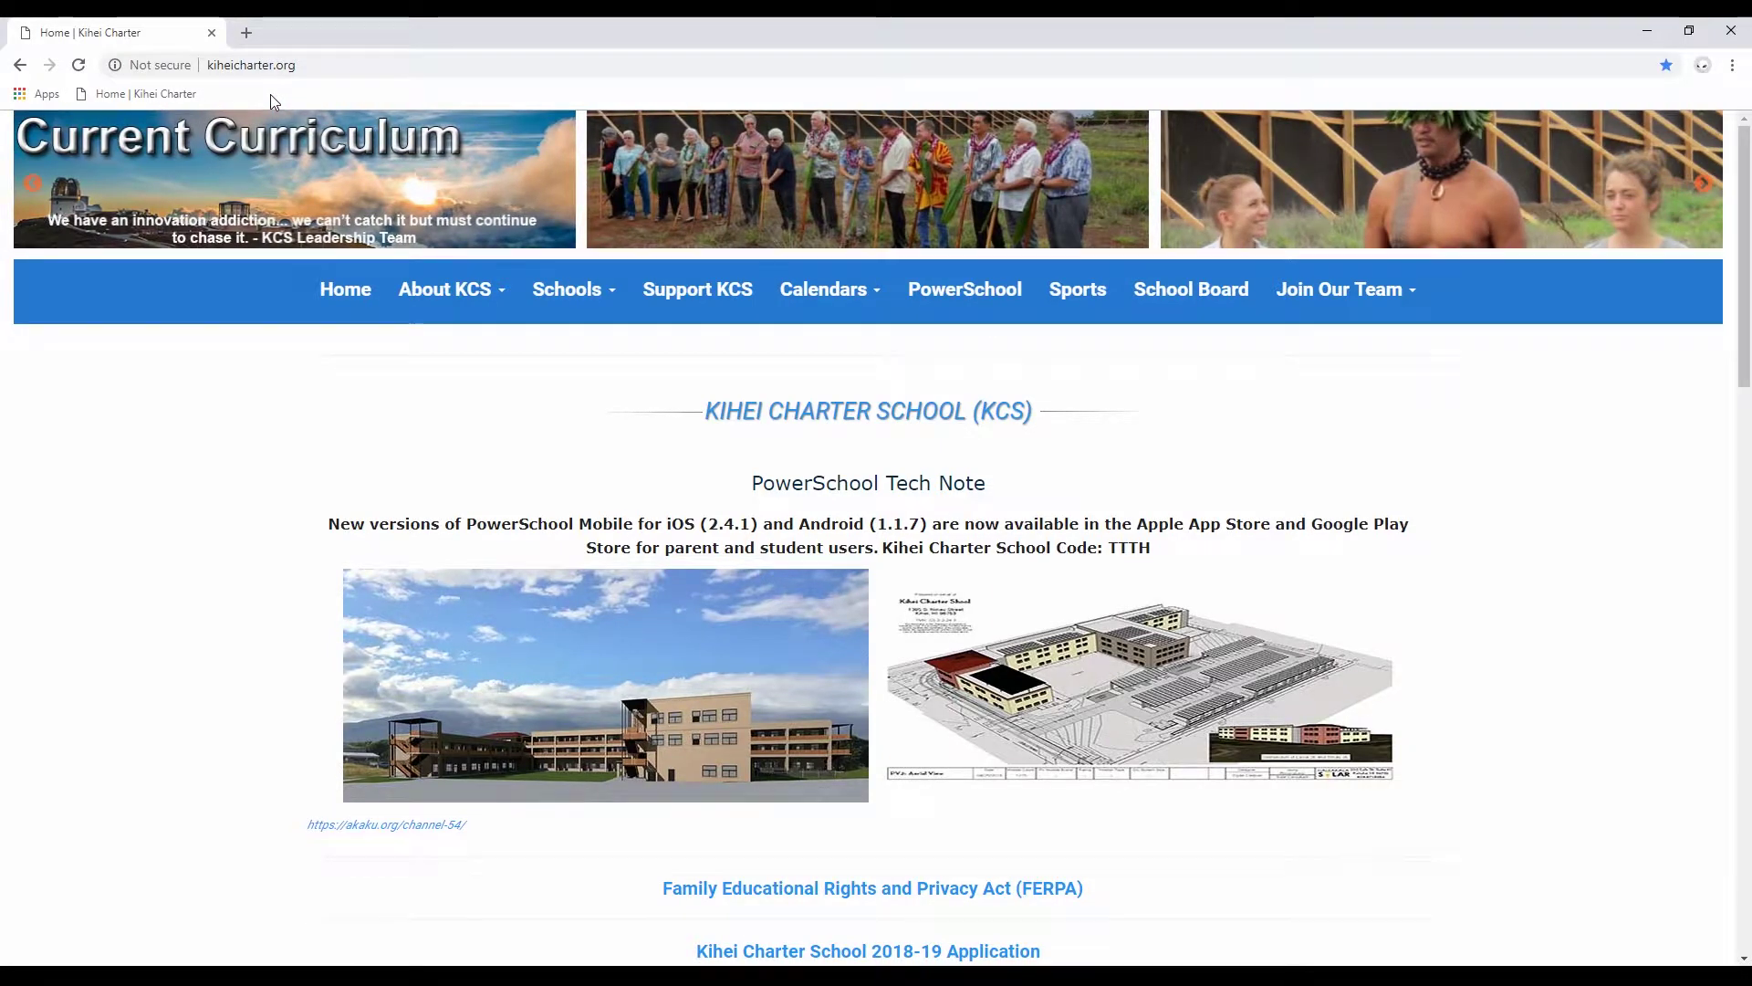
# - Create a folder named KCS on the bookmarks bar
pyautogui.rightClick(899, 98)
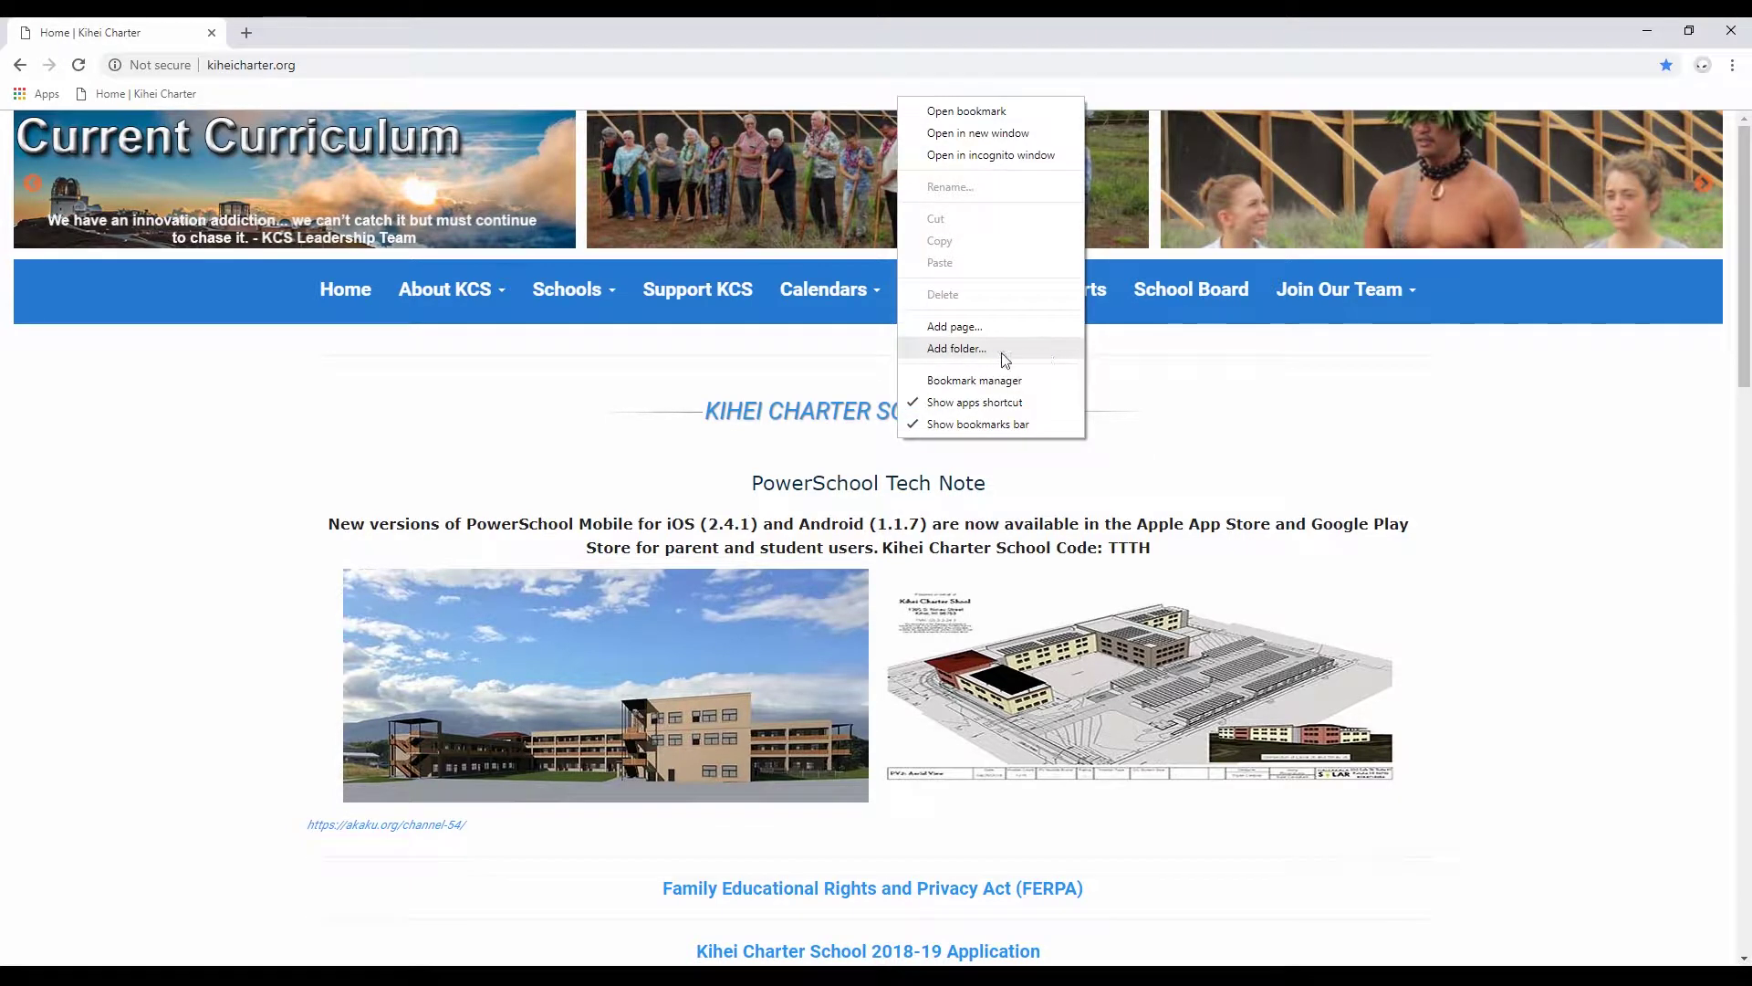
pyautogui.rightClick(838, 93)
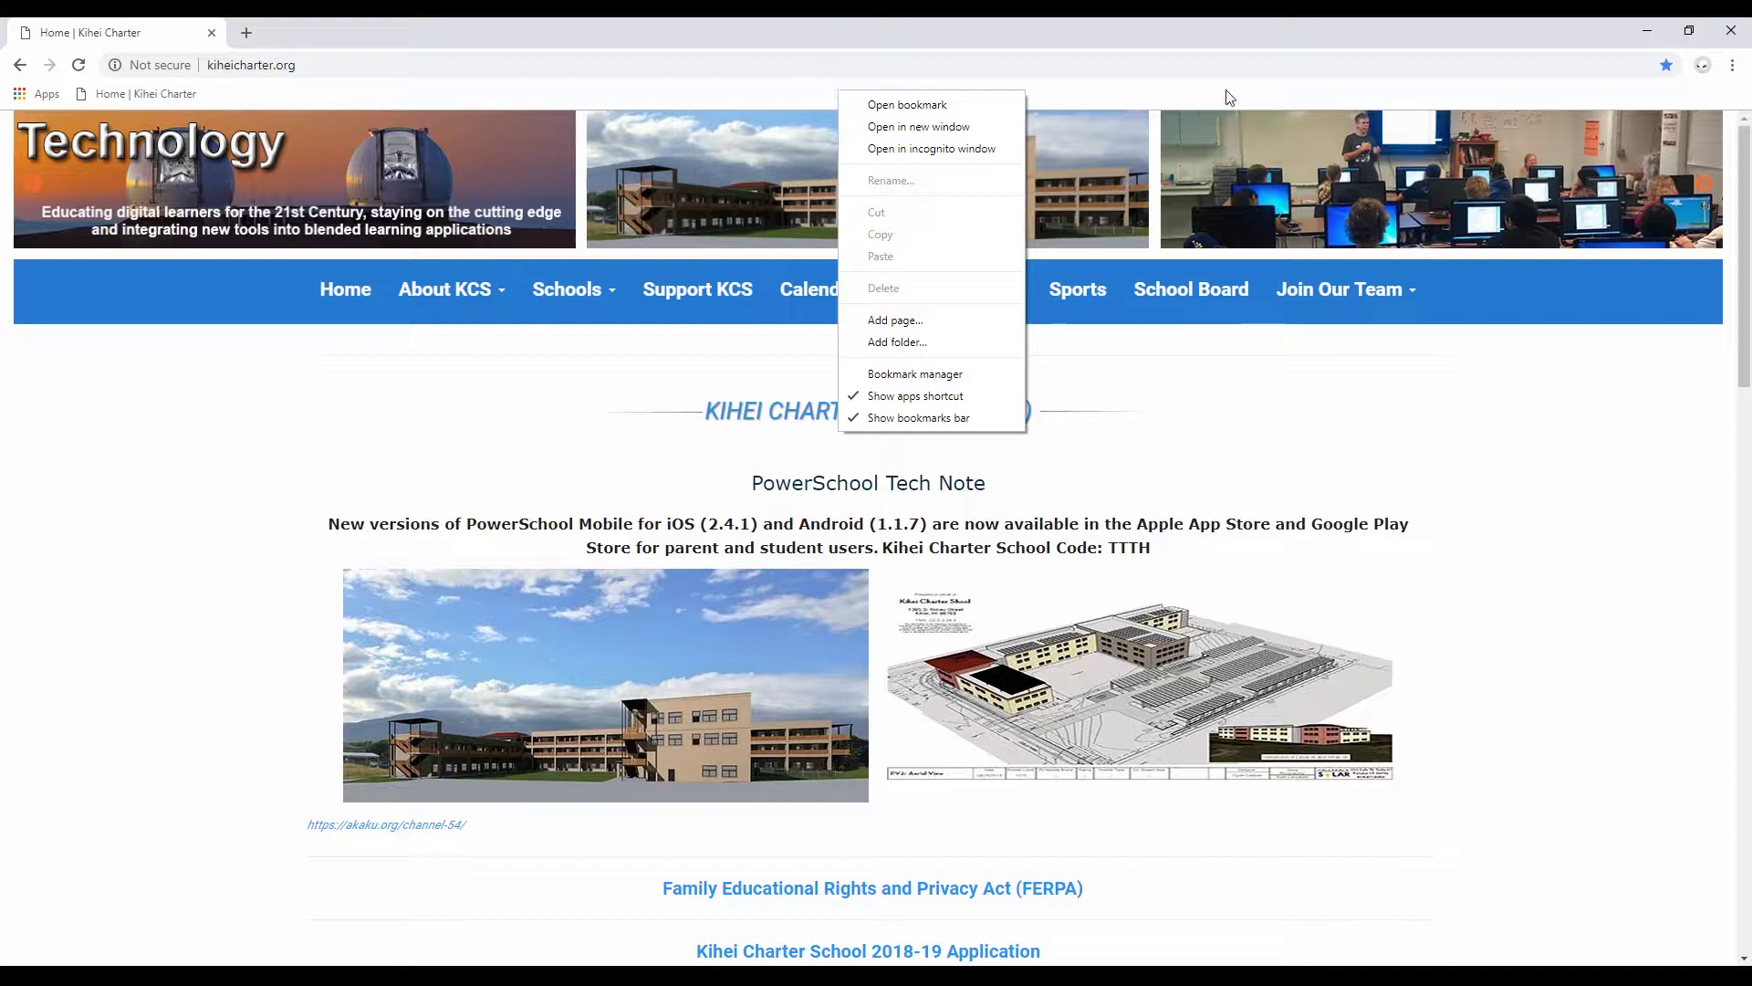
pyautogui.rightClick(713, 92)
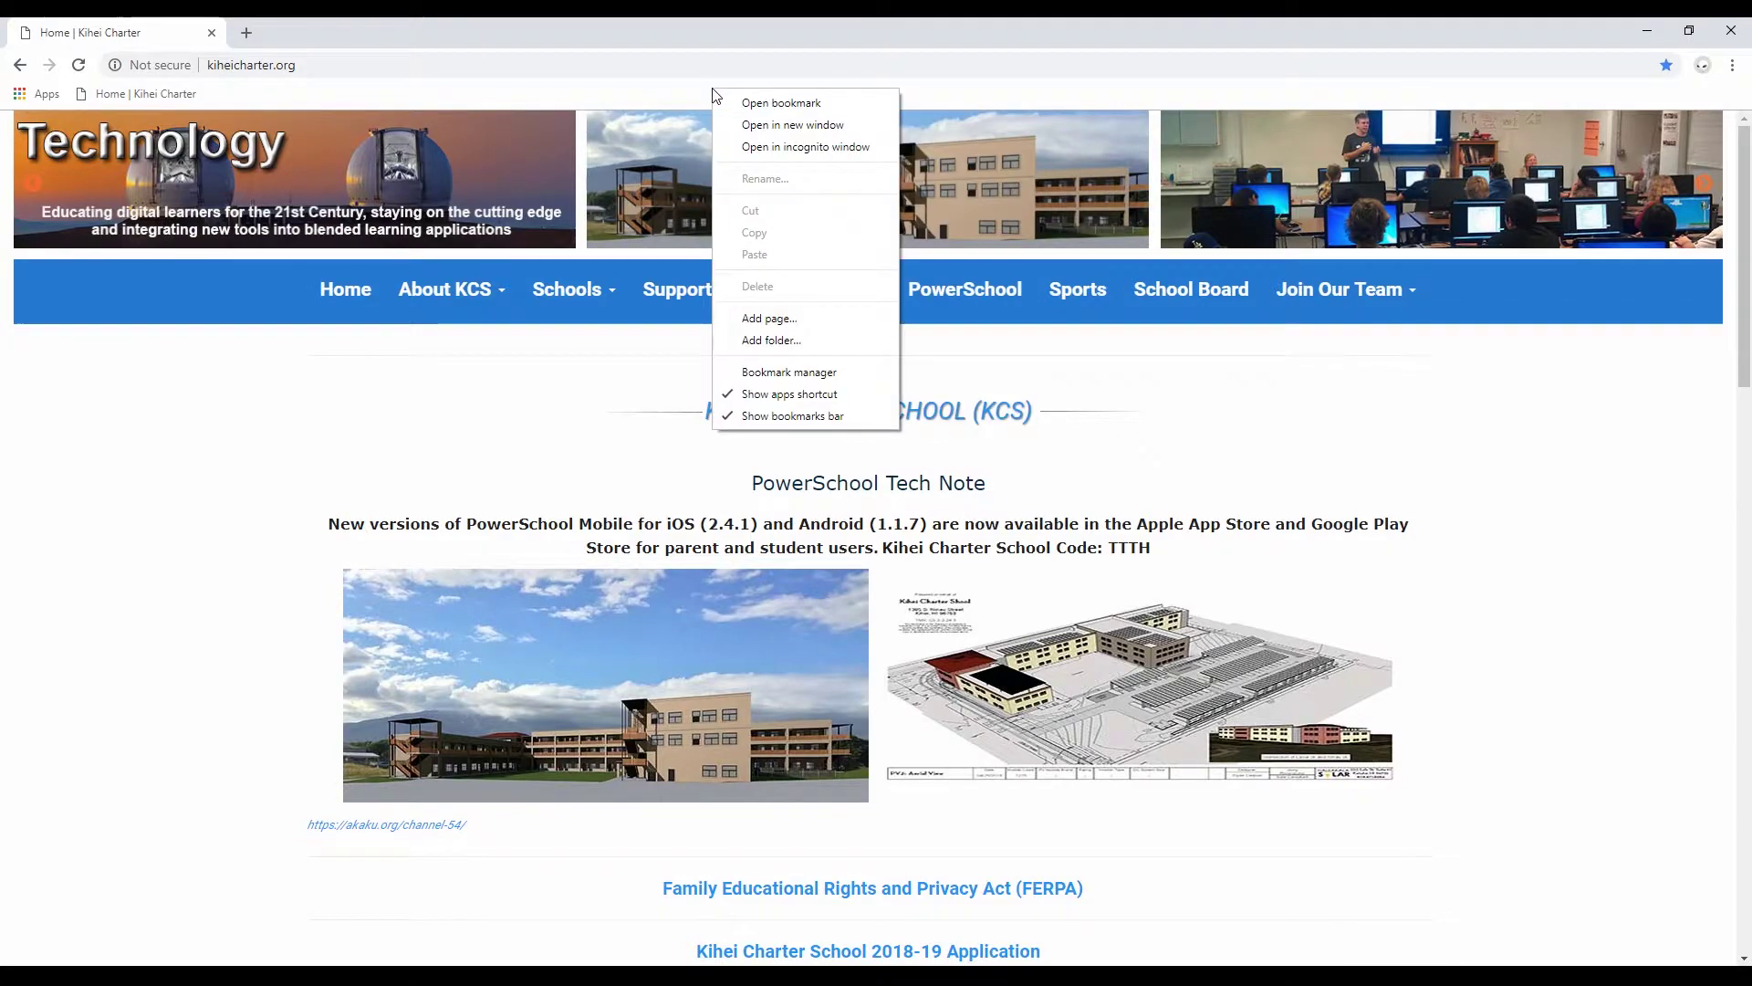
pyautogui.click(754, 340)
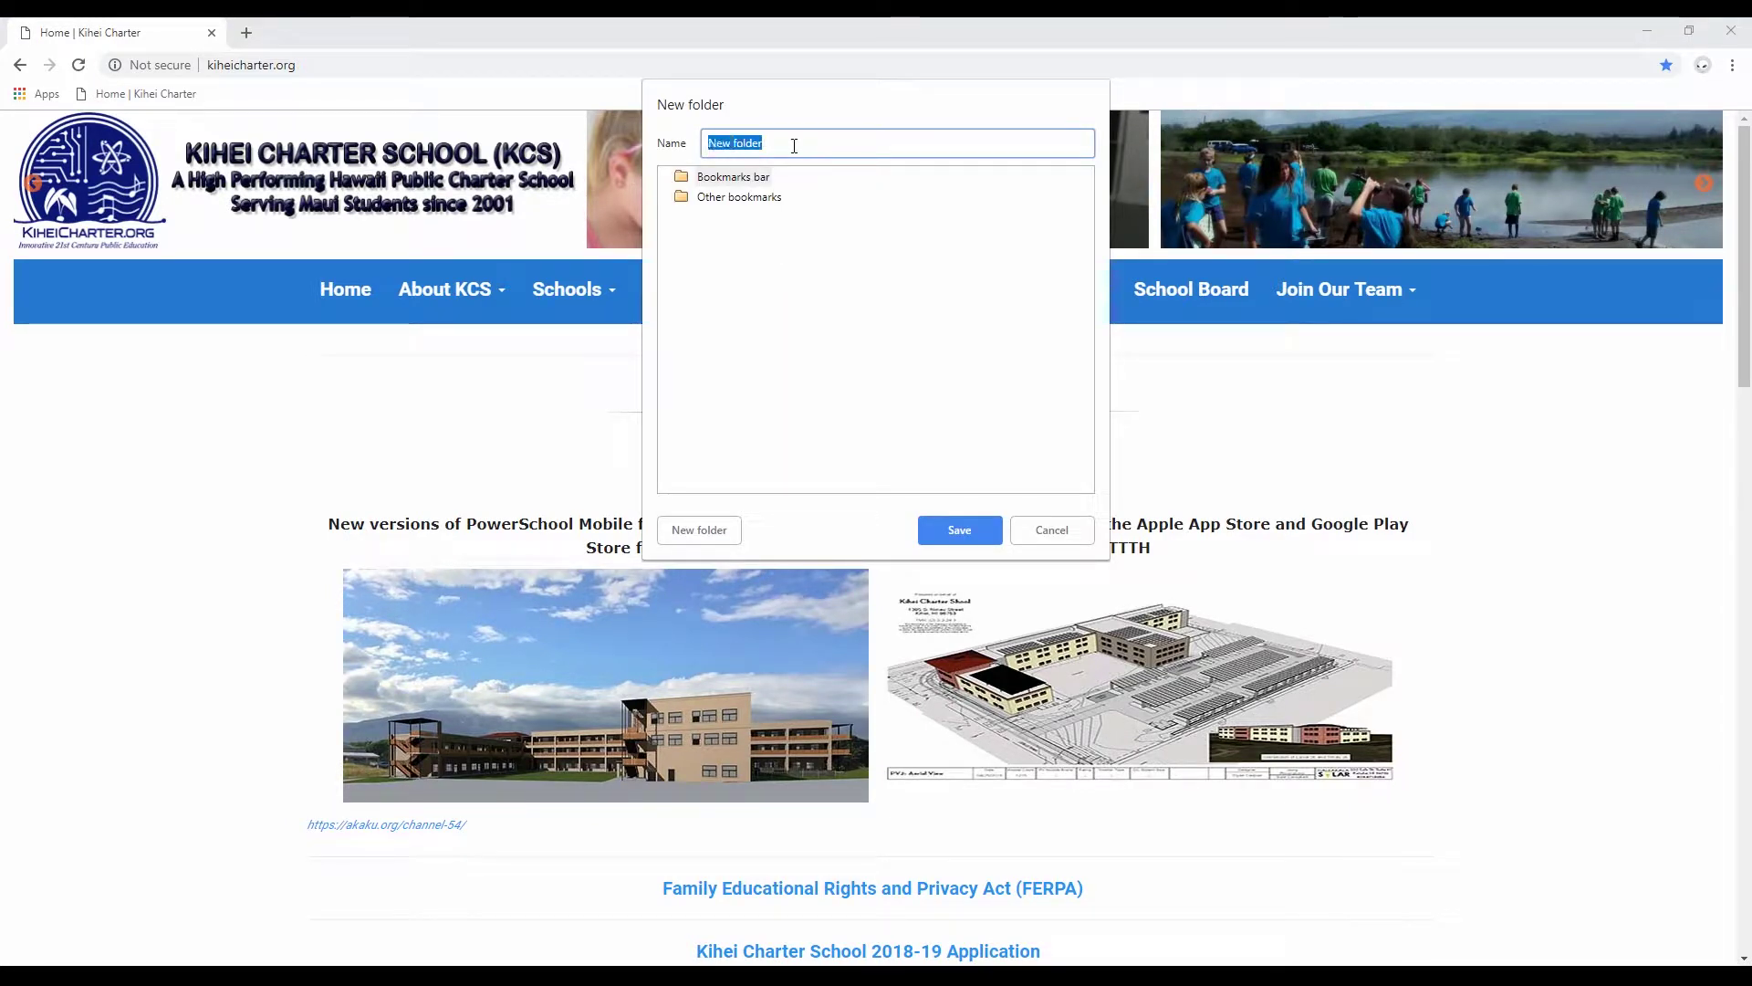
pyautogui.write('KCS')
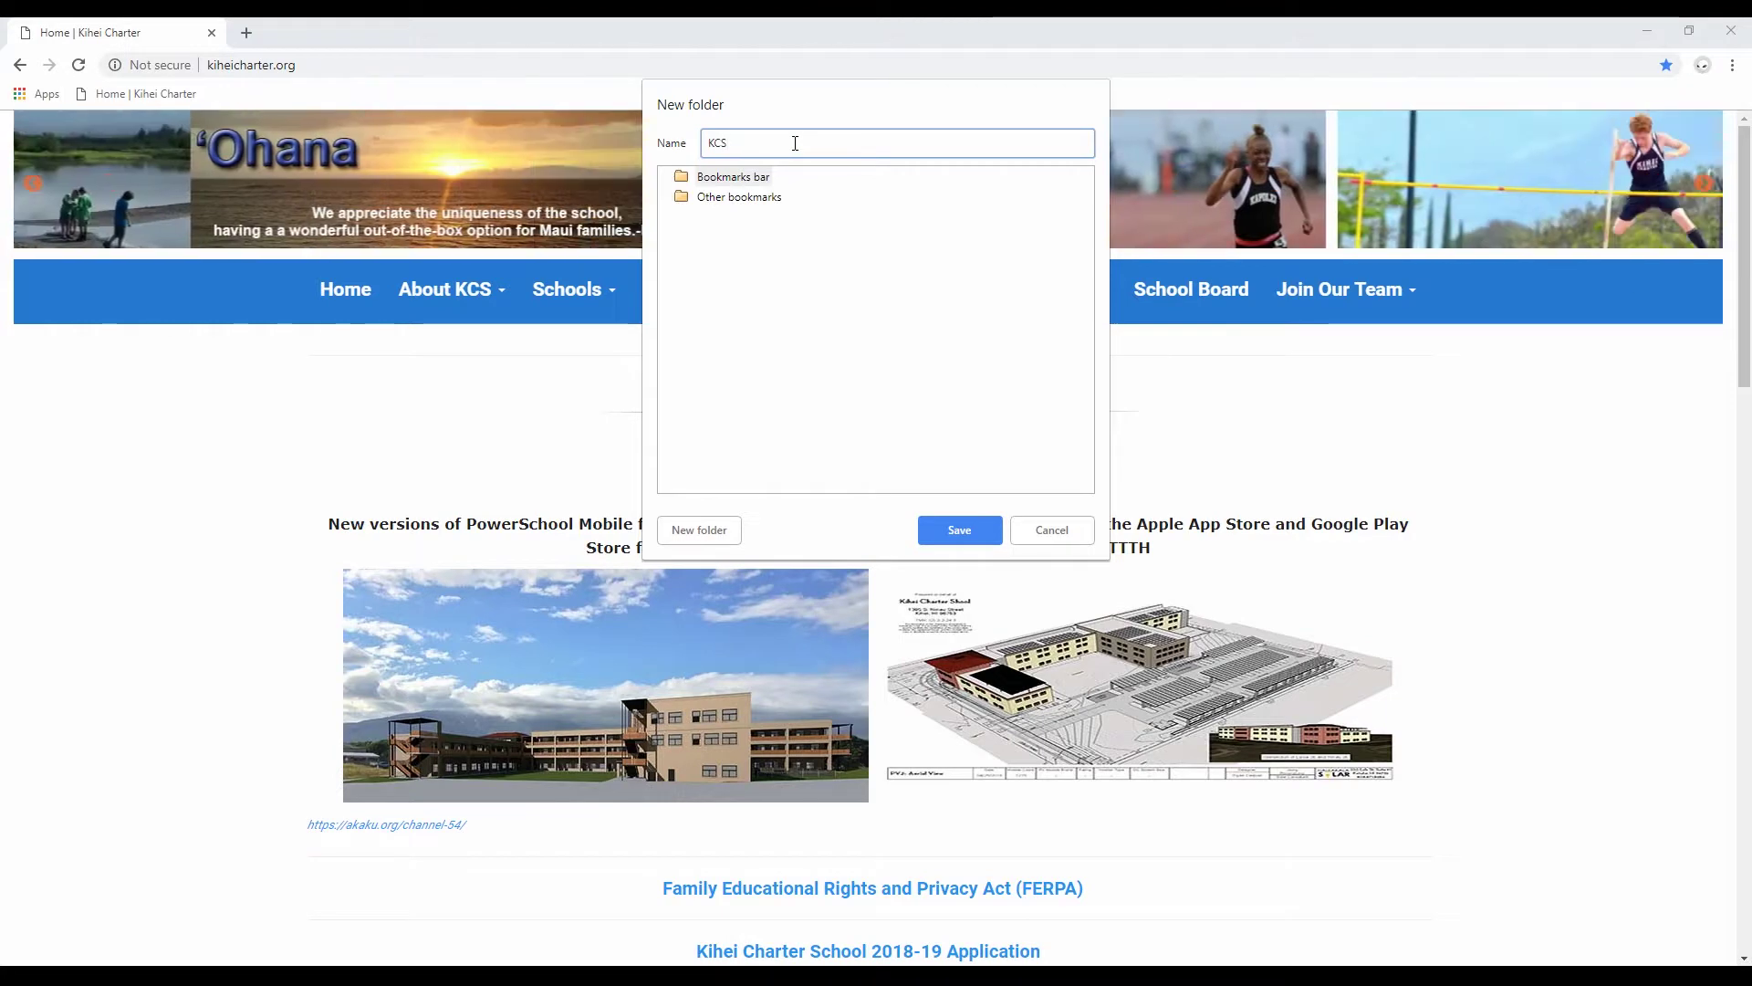
pyautogui.click(949, 529)
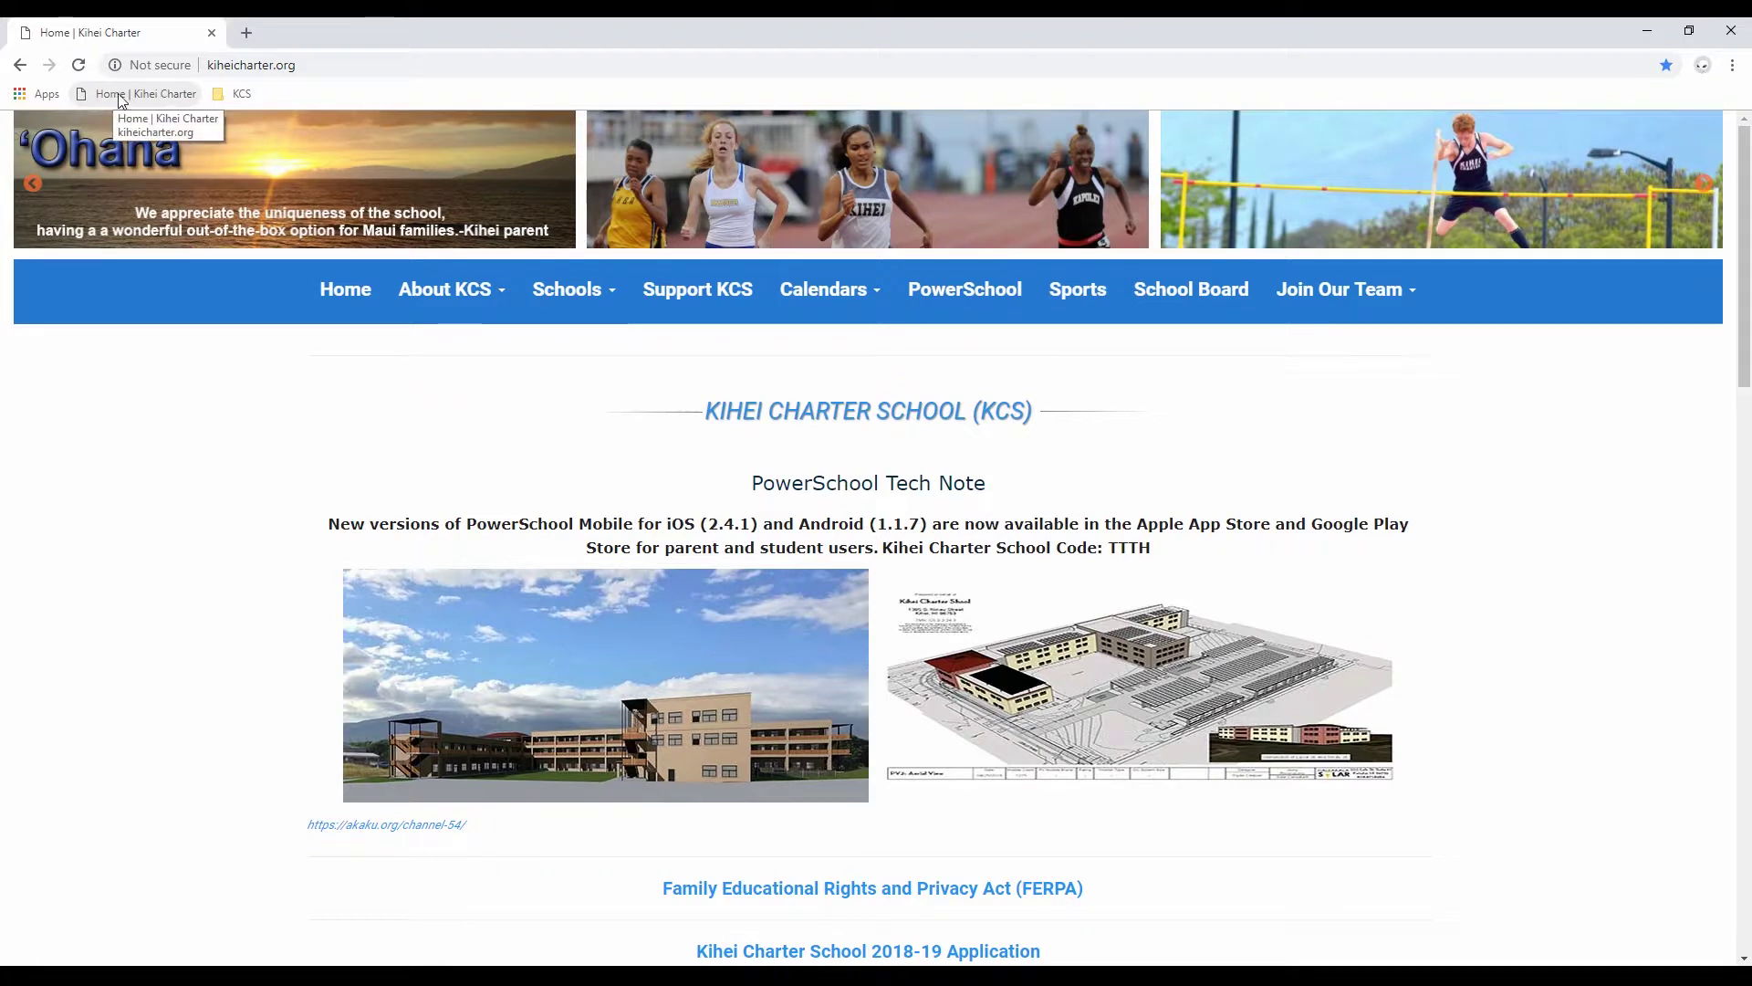
# - Move the Home | Kihei Charter bookmark into the KCS folder and view the folder's contents
pyautogui.moveTo(118, 95); pyautogui.dragTo(233, 98)
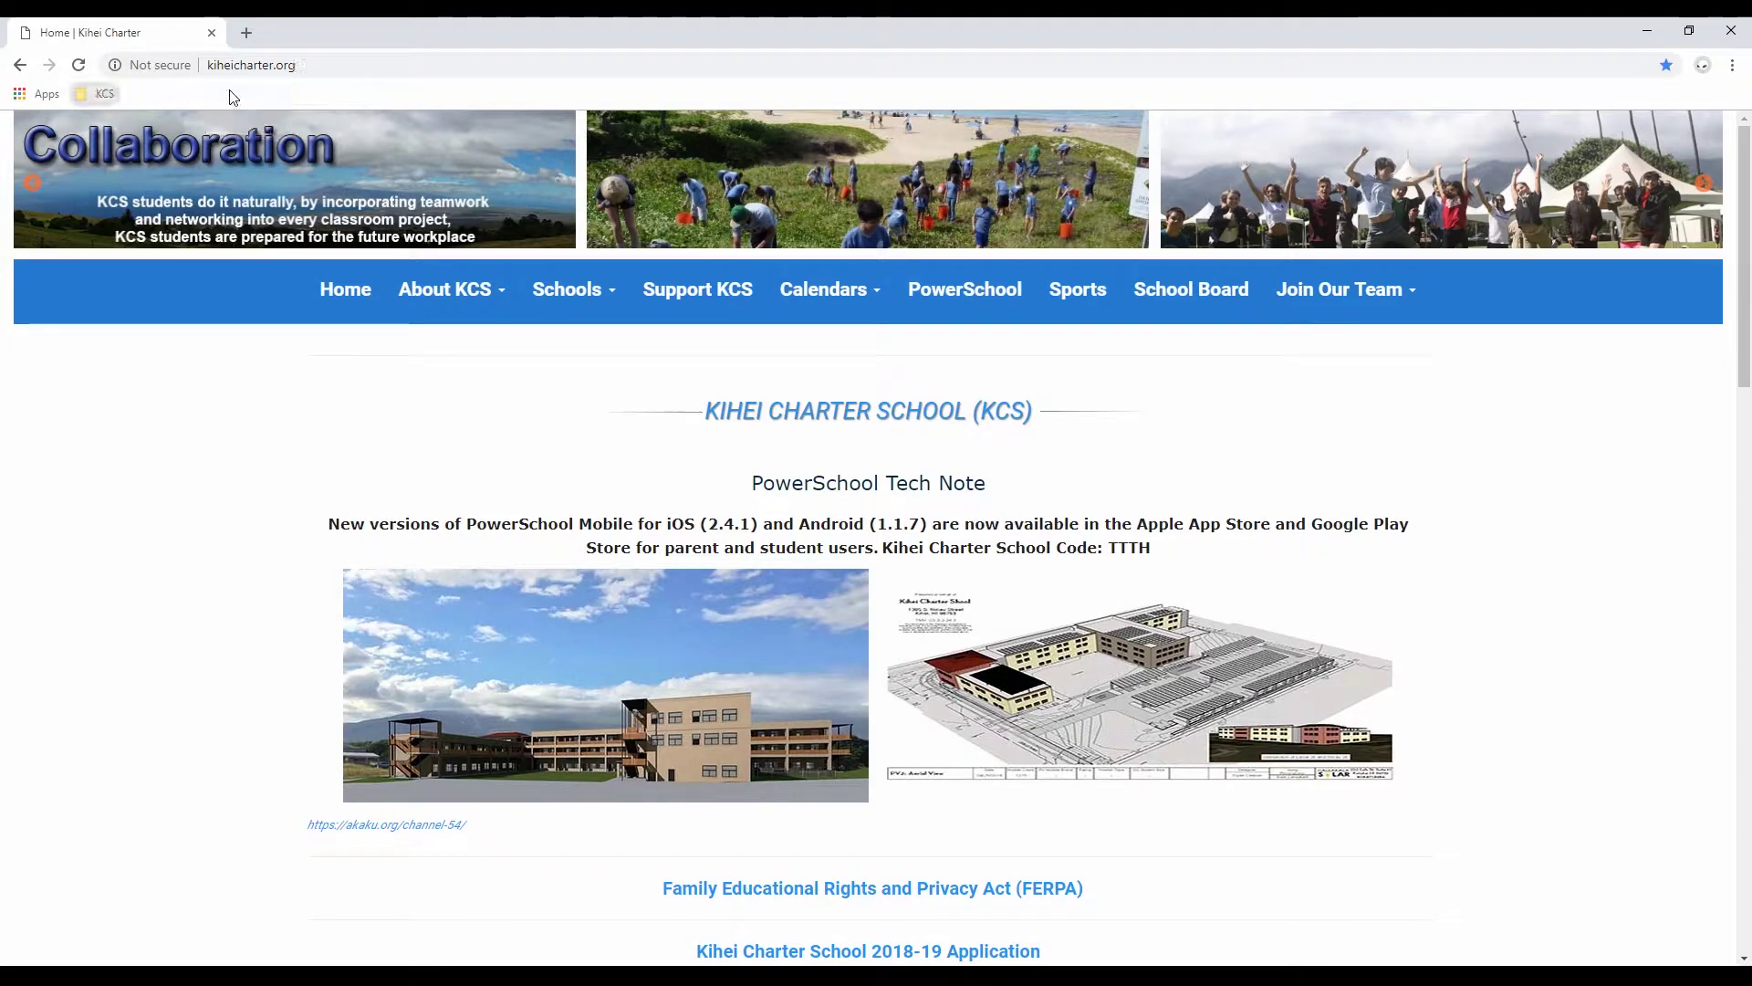
pyautogui.click(105, 94)
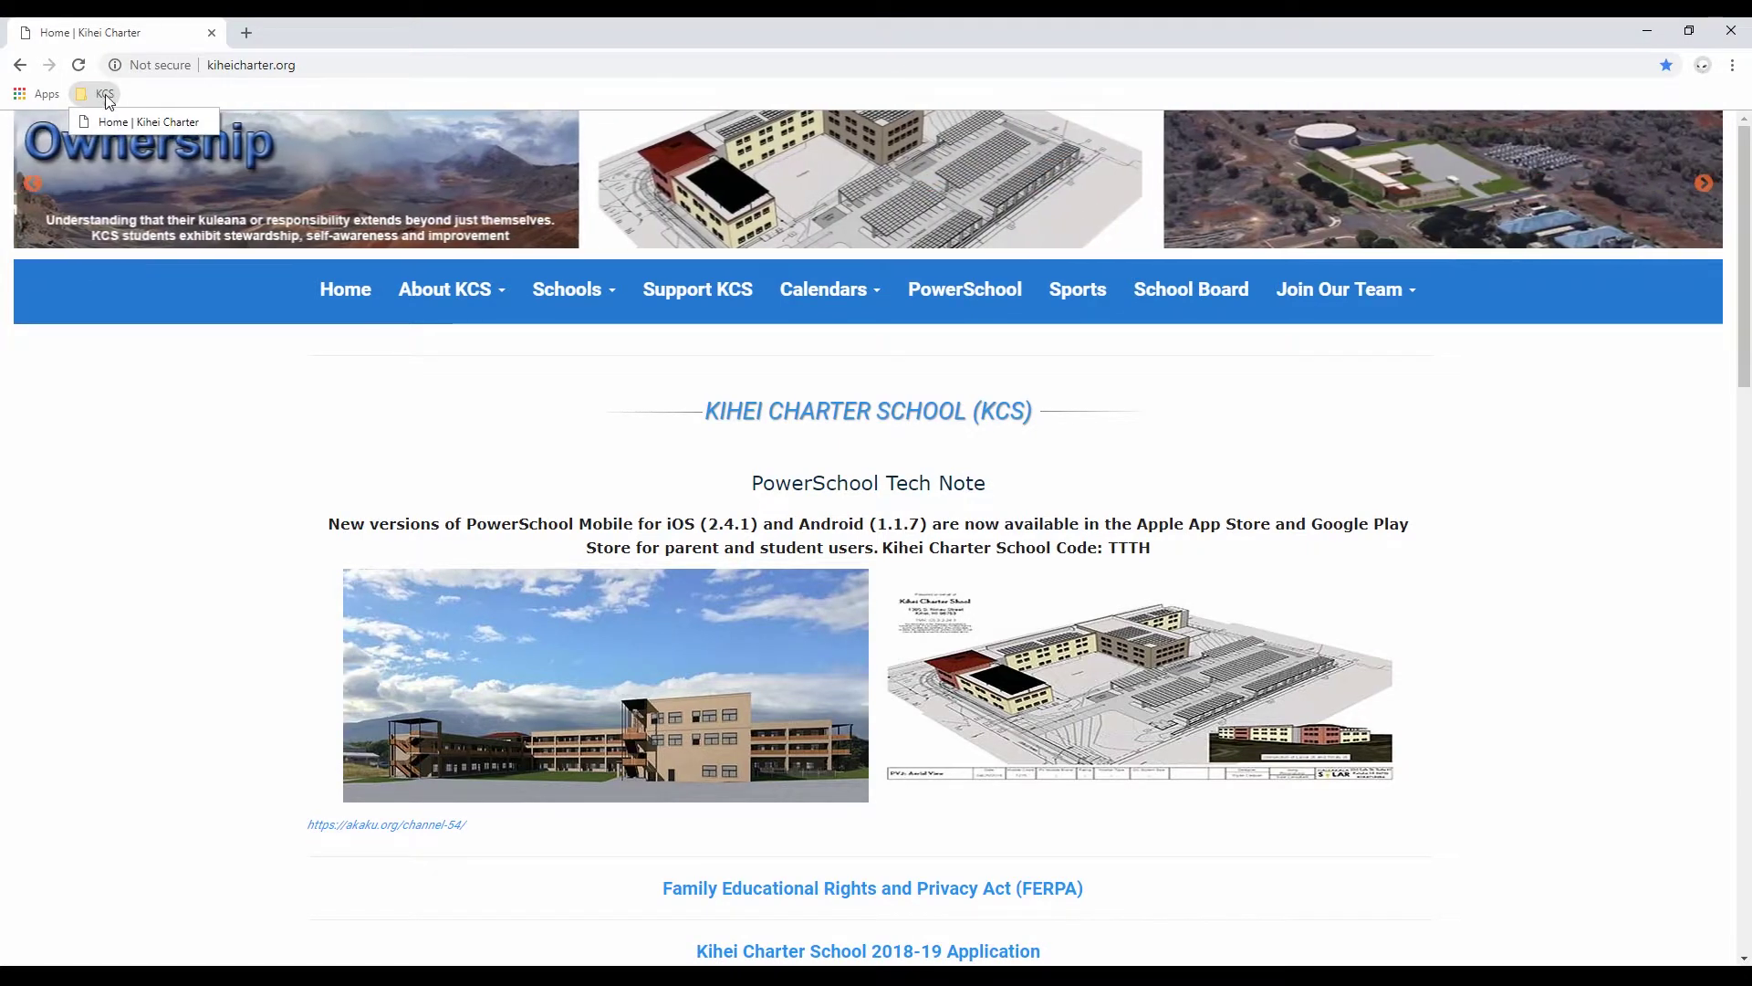
pyautogui.click(96, 93)
pyautogui.click(95, 93)
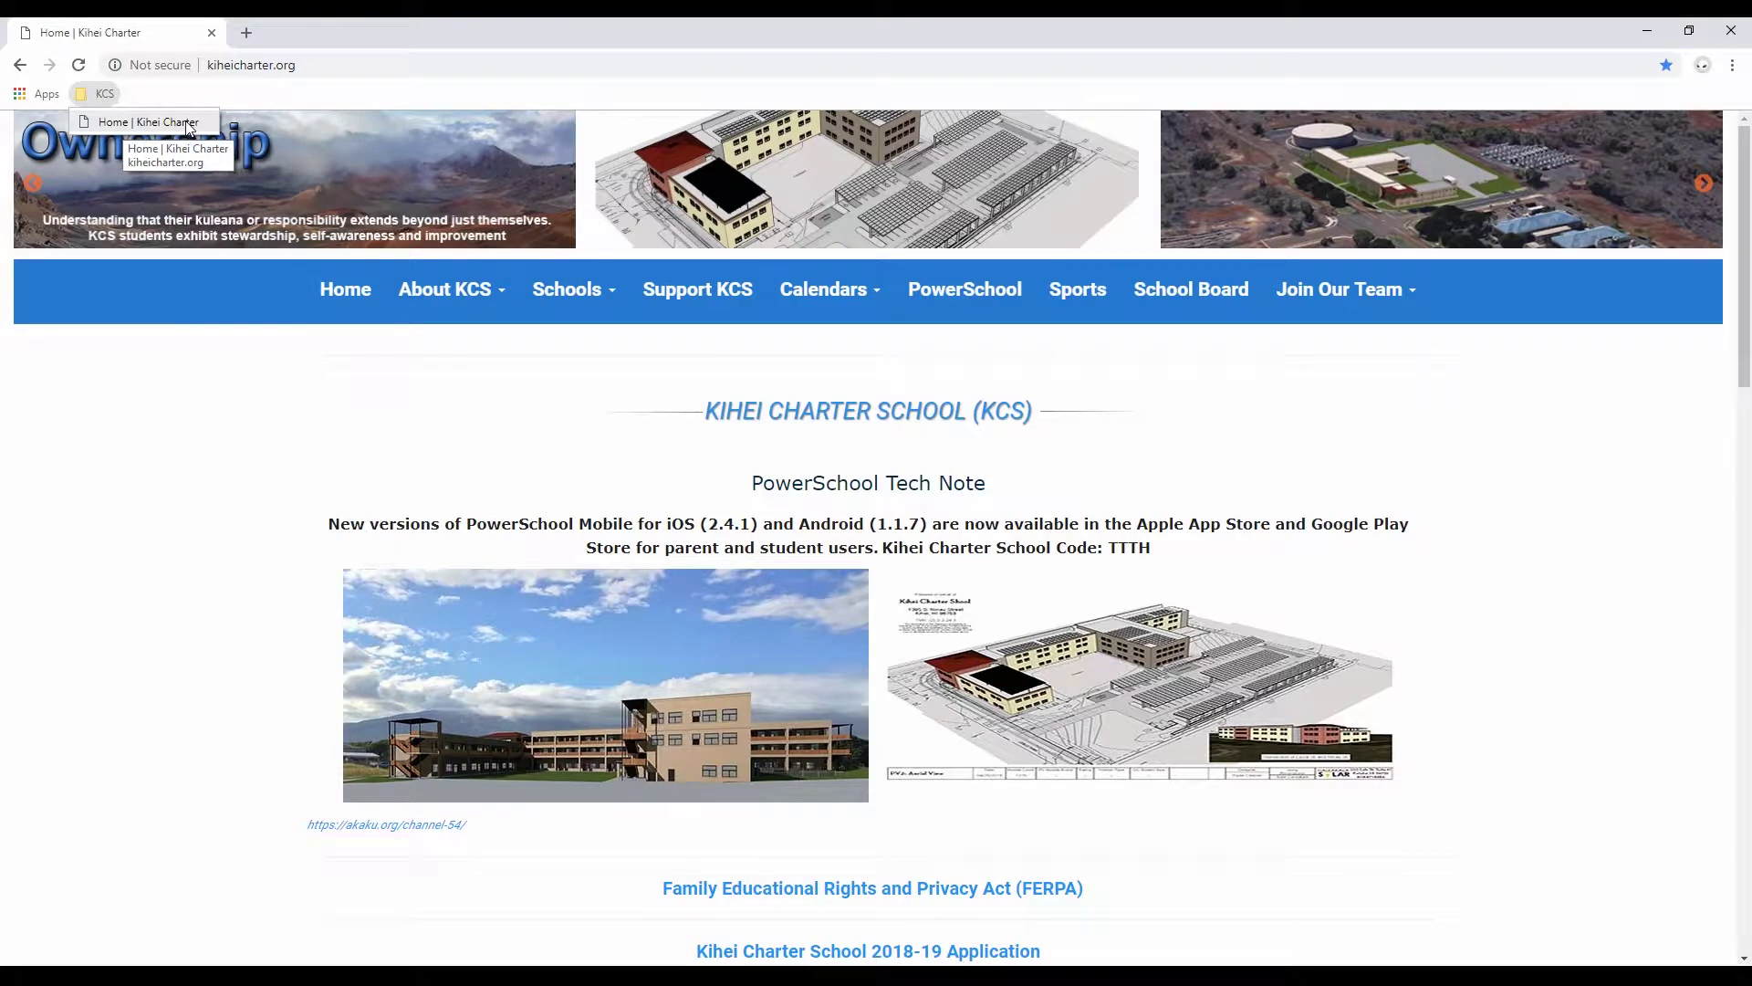
# - Switch to the dark-themed Chrome window and open the Gmail and Google Drive bookmarks in background tabs
pyautogui.hotkey('alt', 'Tab')
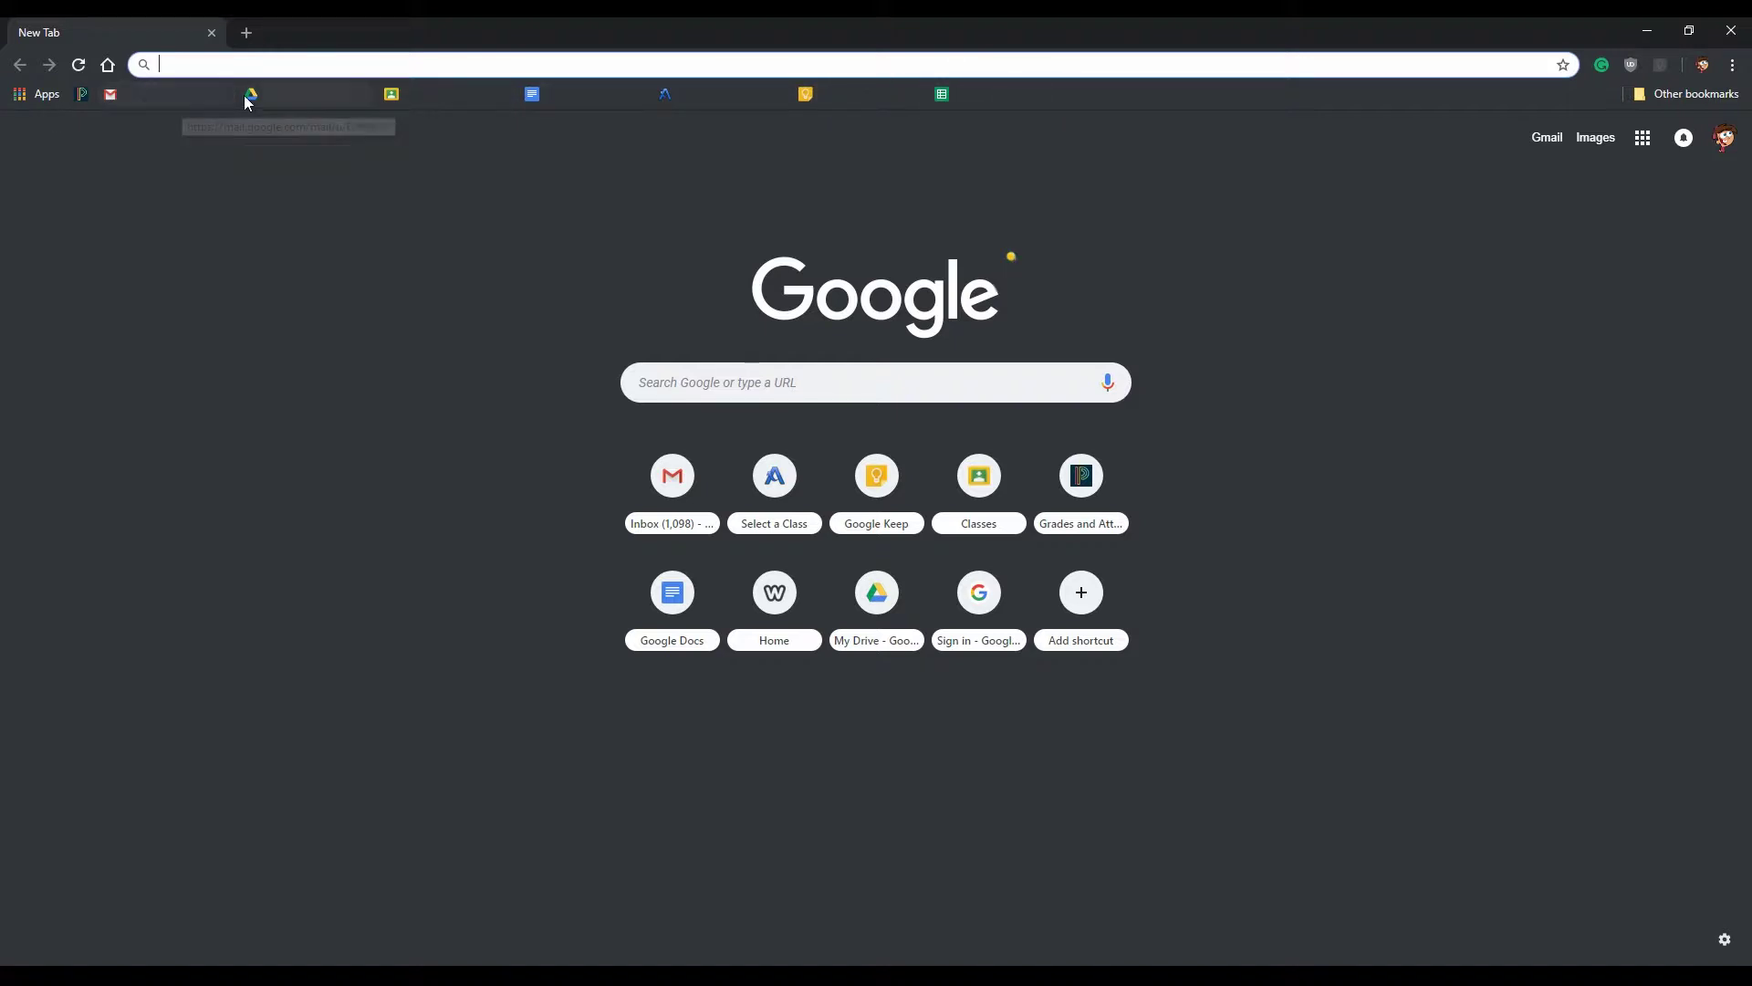
pyautogui.middleClick(128, 95)
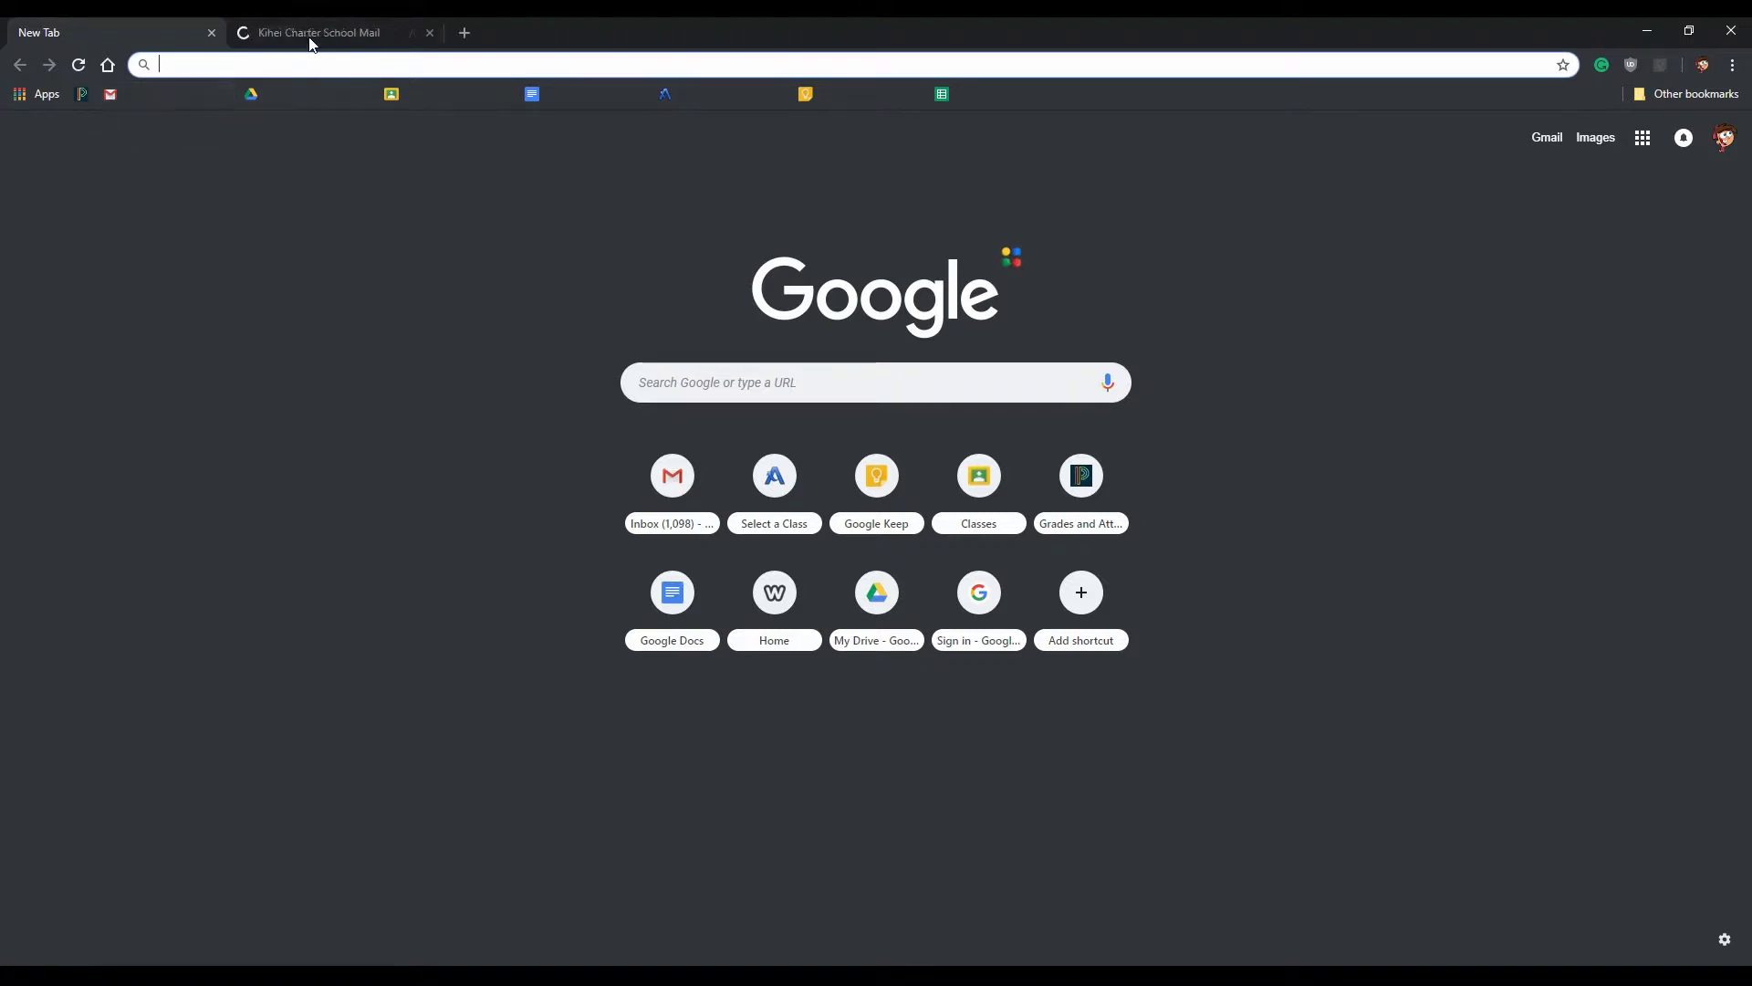
pyautogui.middleClick(285, 95)
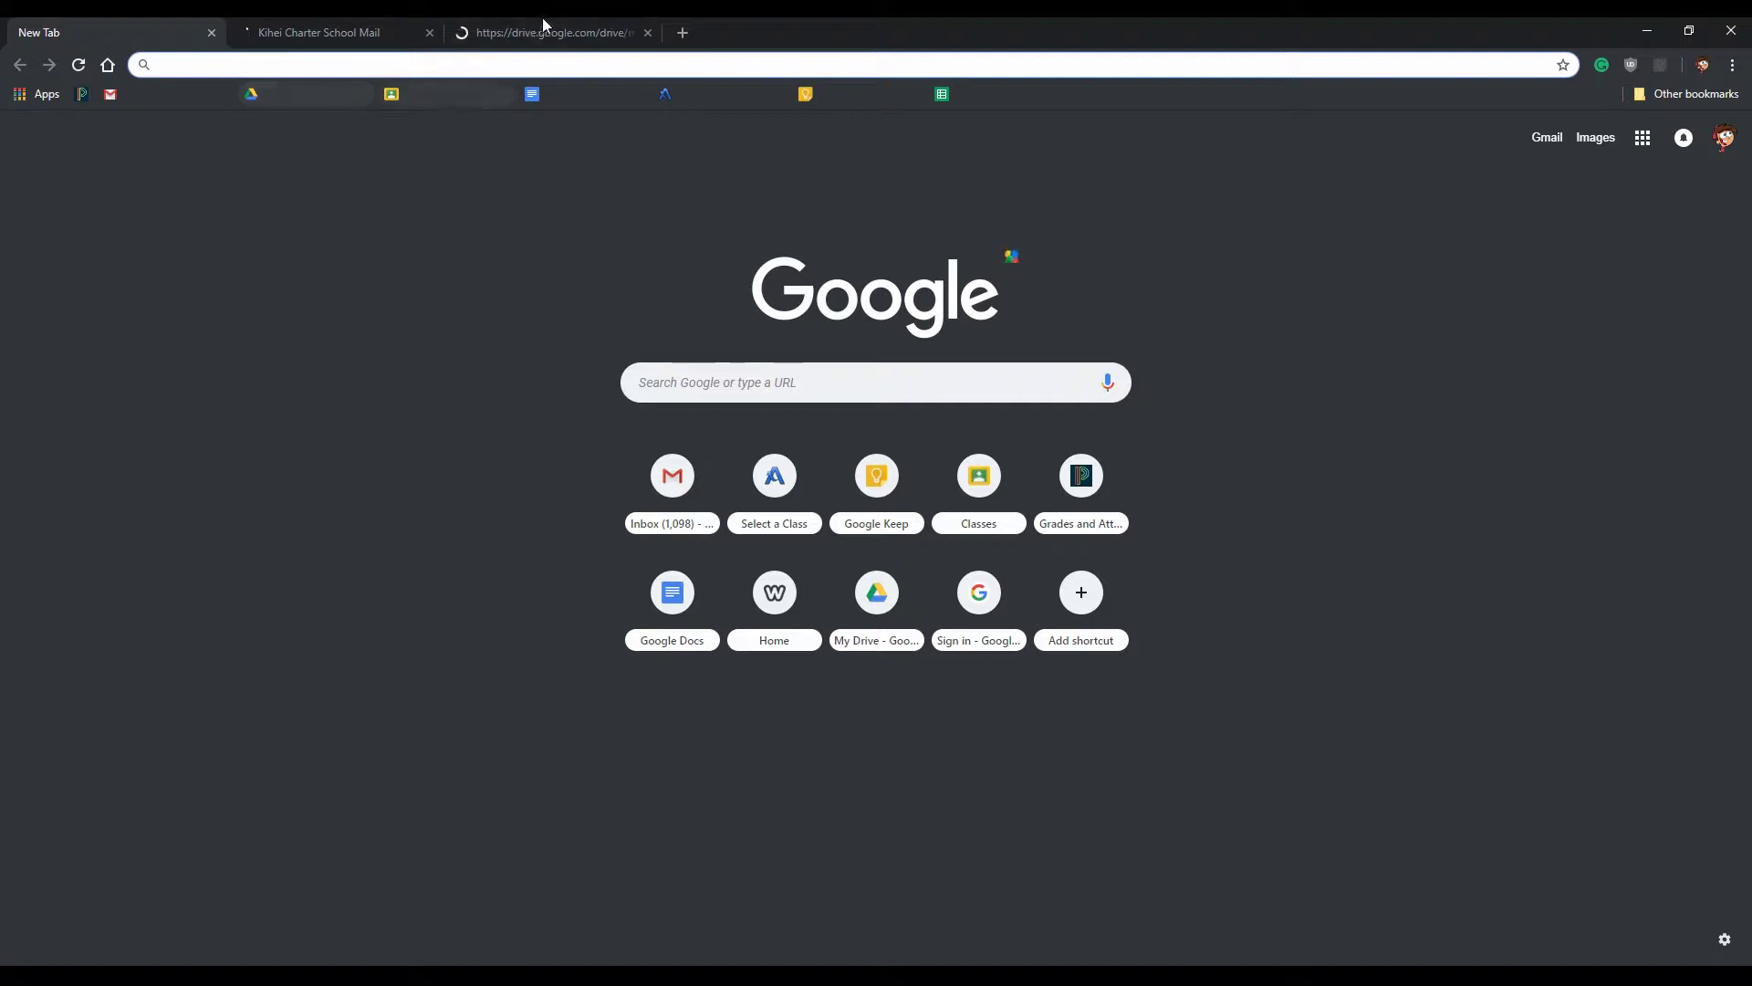
# - Open the Google Classroom and Google Docs bookmarks in separate tabs, returning to the New Tab page
pyautogui.middleClick(413, 99)
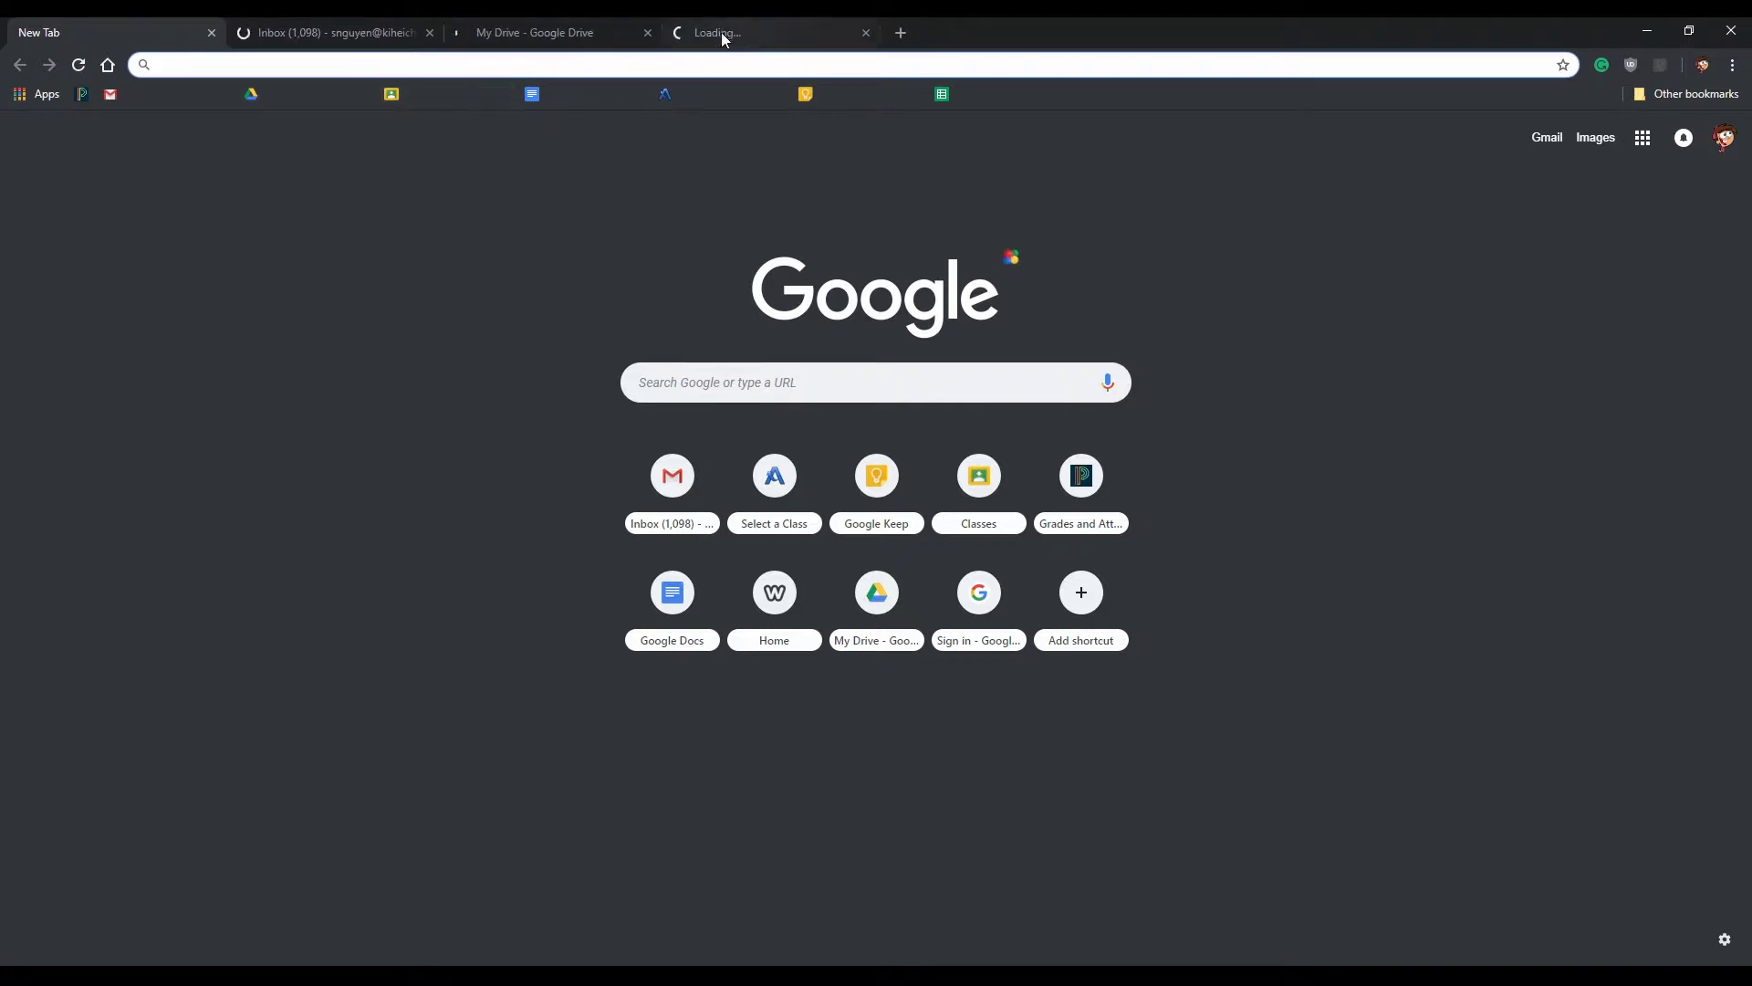
pyautogui.click(709, 34)
pyautogui.click(137, 32)
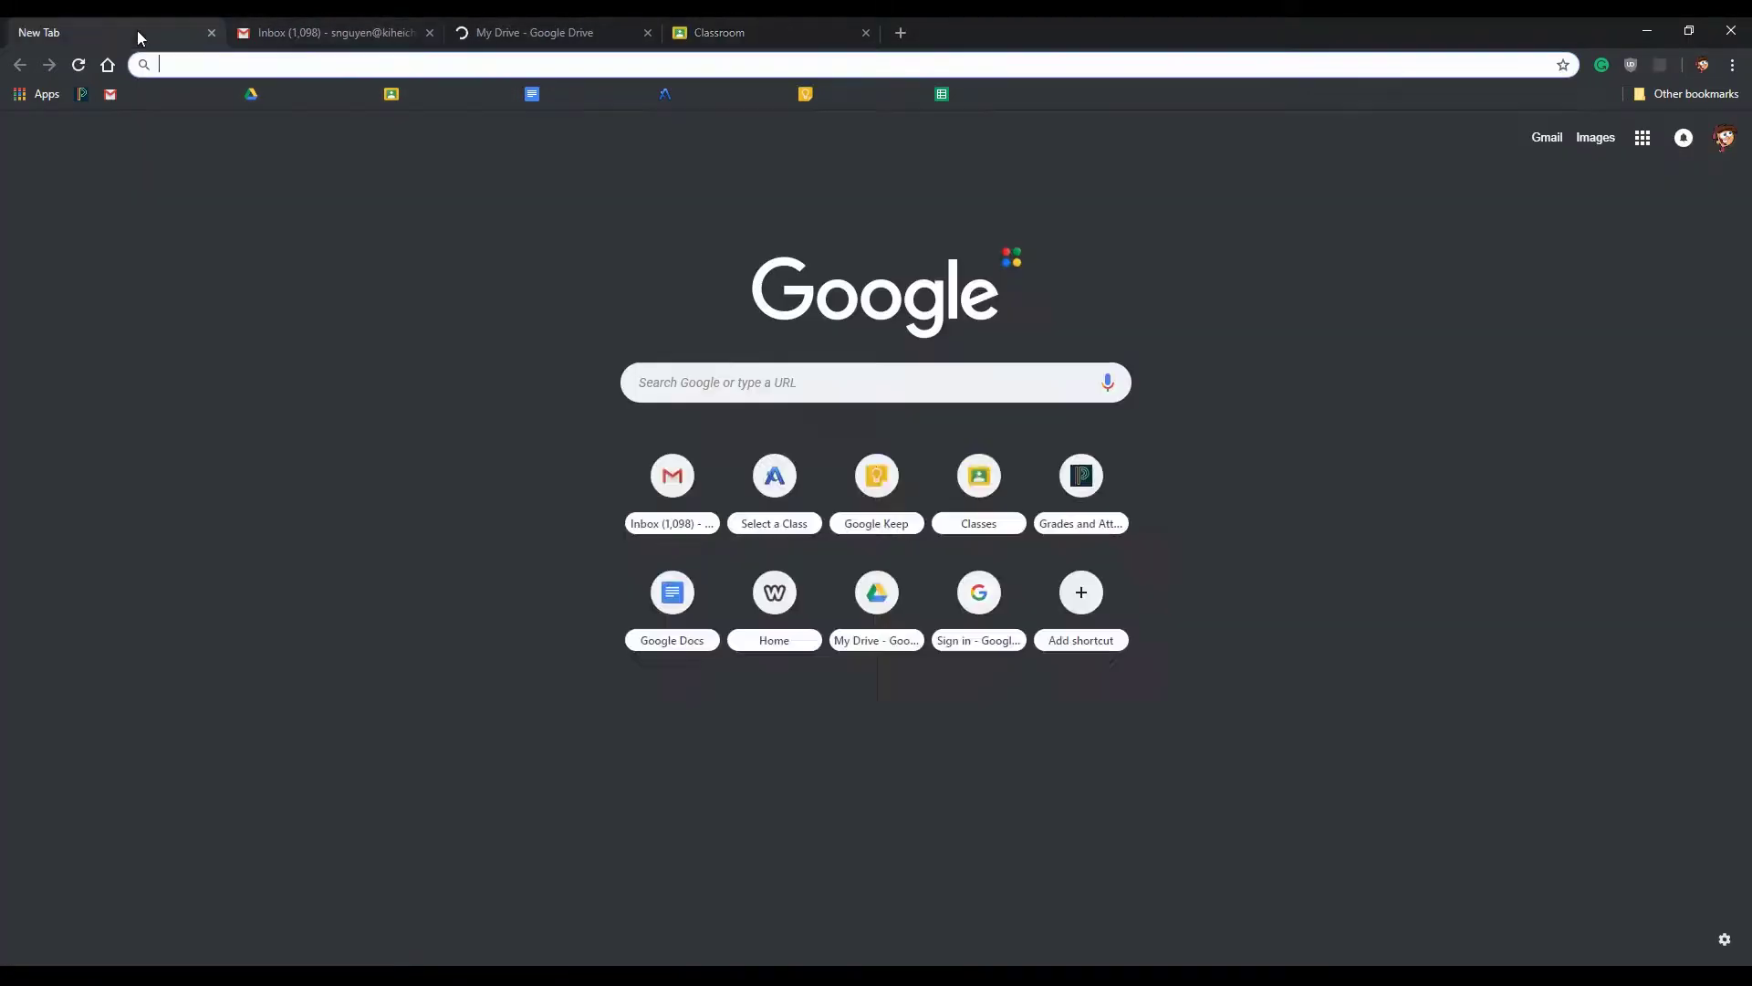
pyautogui.middleClick(591, 99)
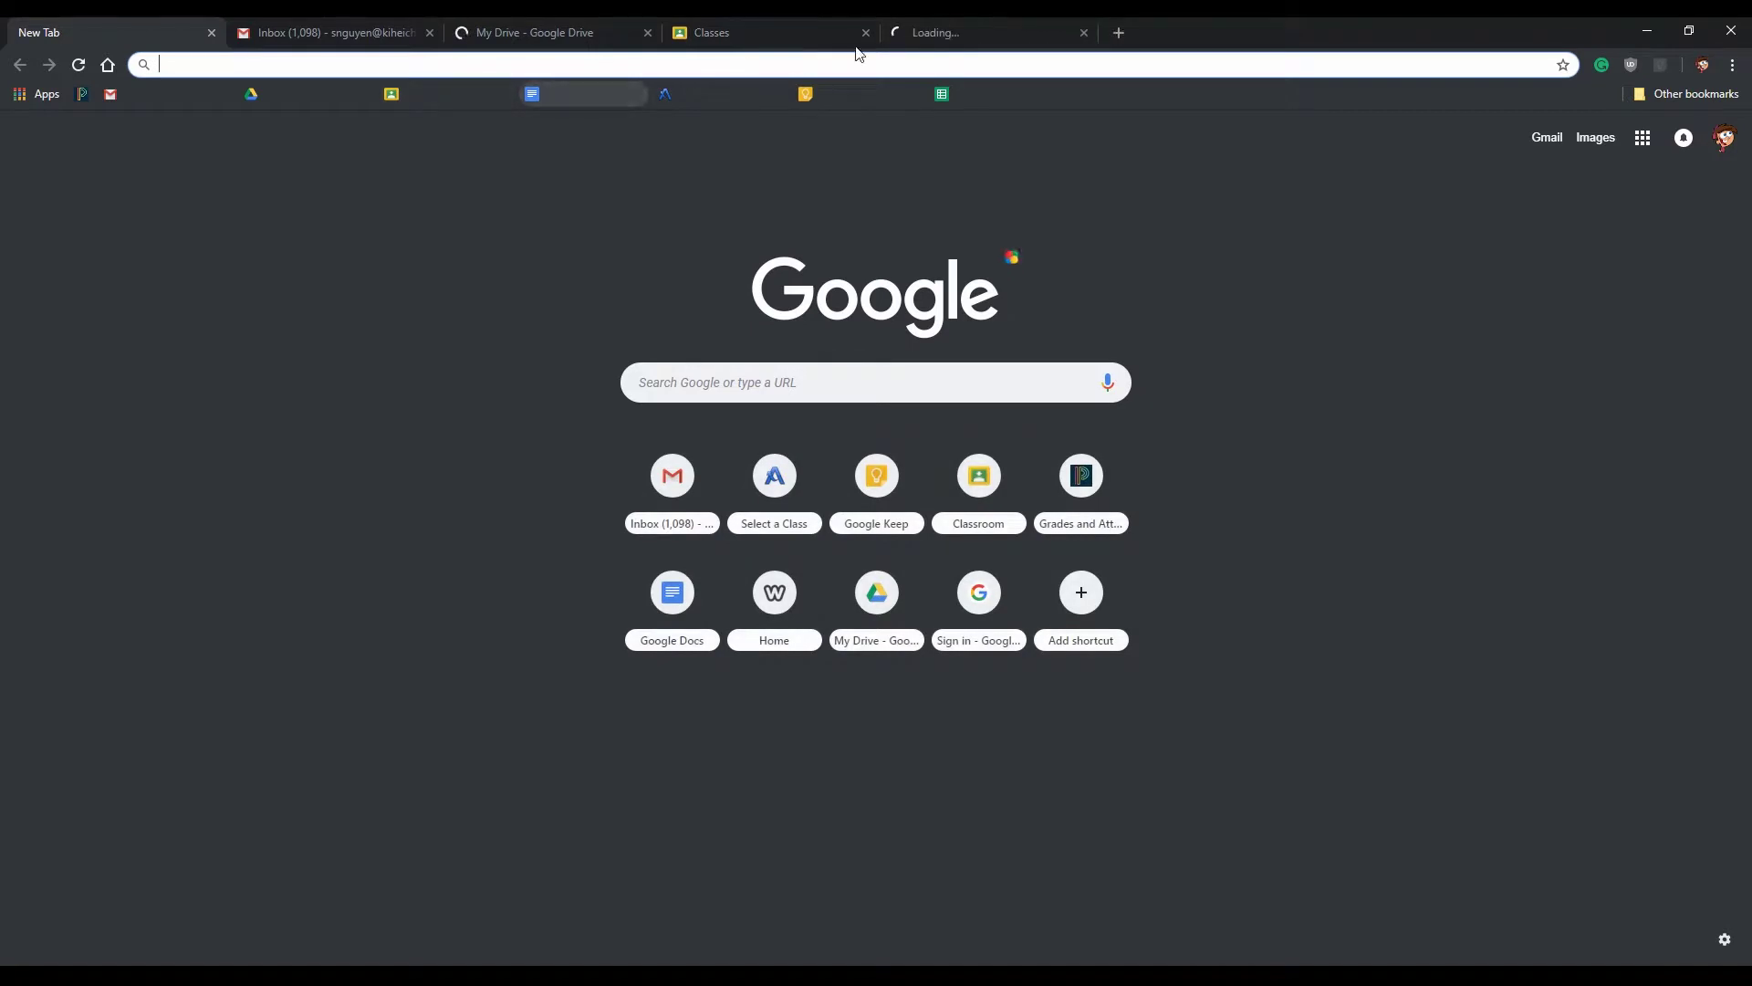
pyautogui.click(967, 35)
pyautogui.click(146, 35)
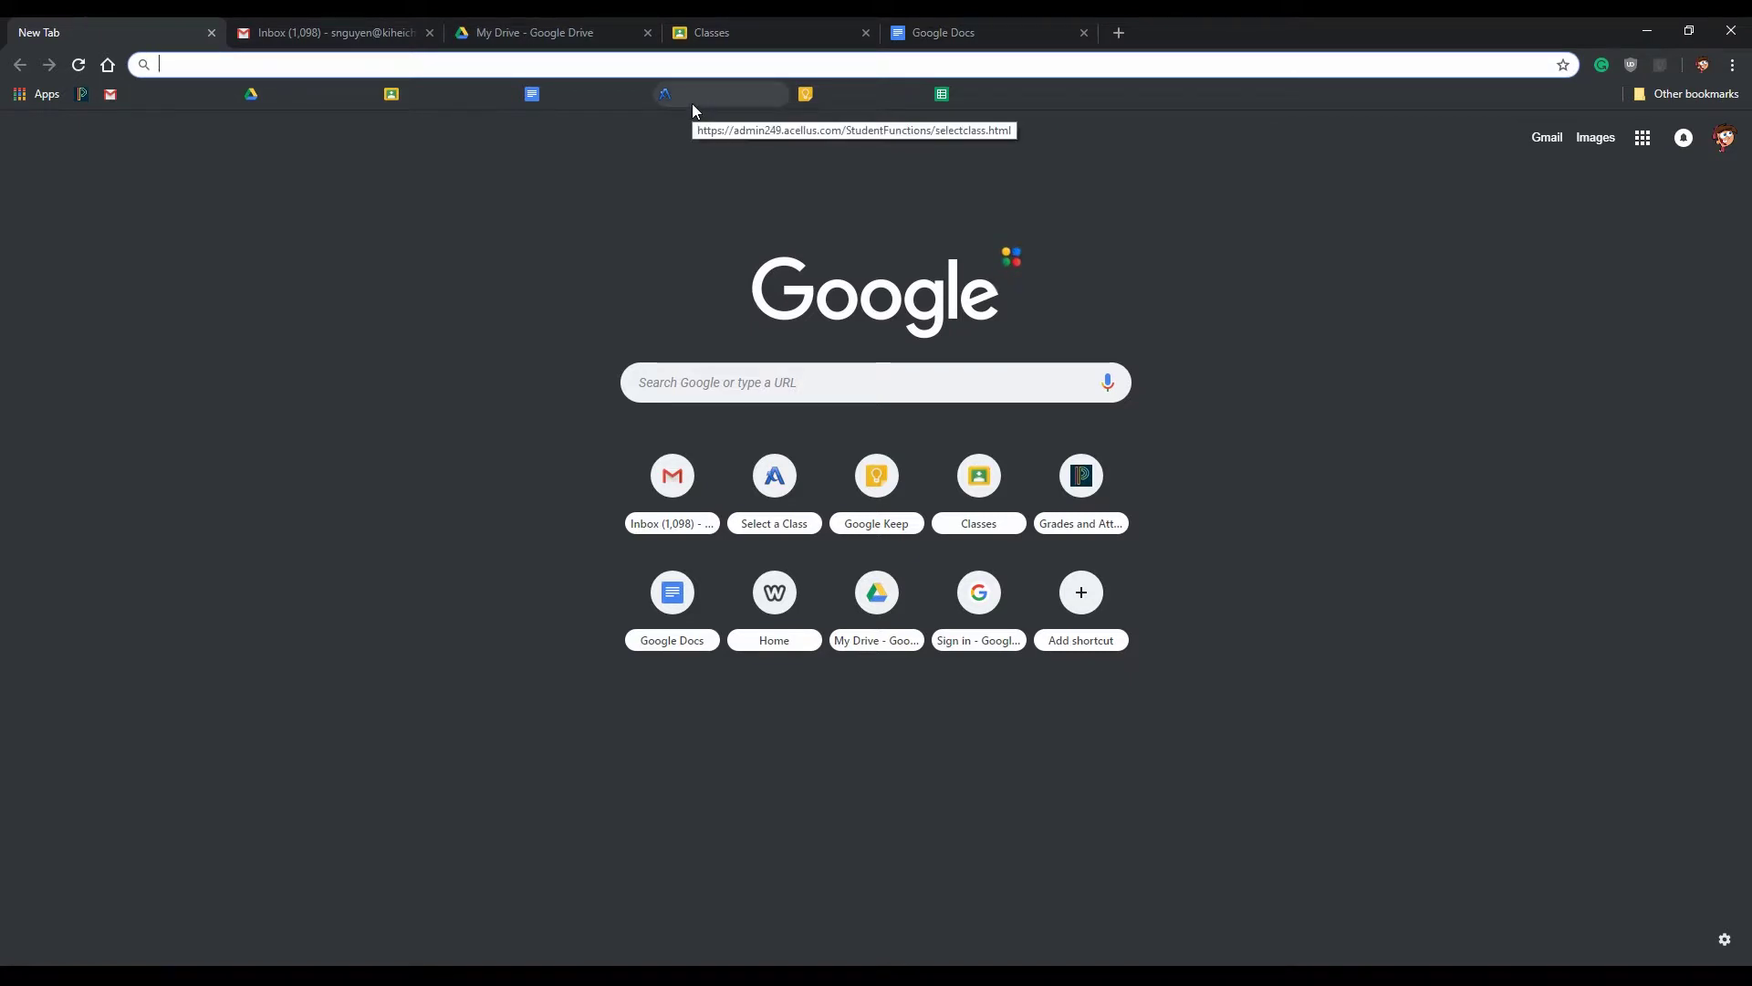
# - Open the Google Keep and Google Sheets bookmarks in background tabs, view the spreadsheet, and return to the first tab
pyautogui.middleClick(813, 95)
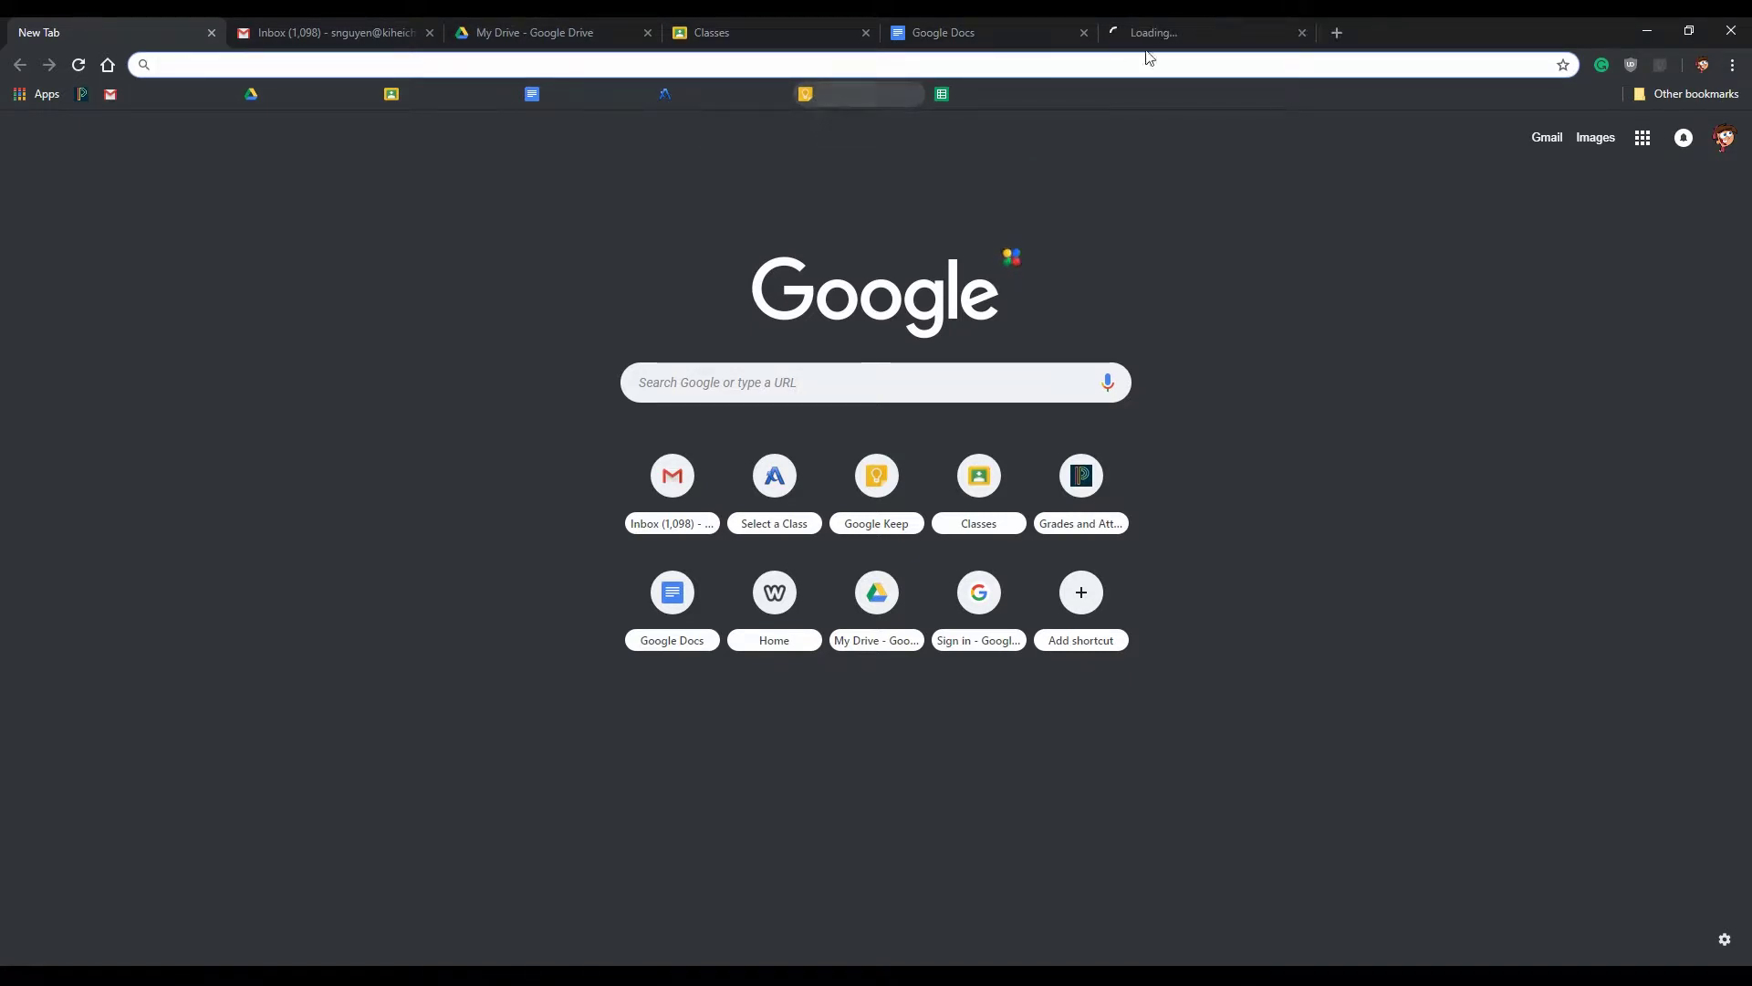
pyautogui.middleClick(941, 96)
pyautogui.click(1371, 20)
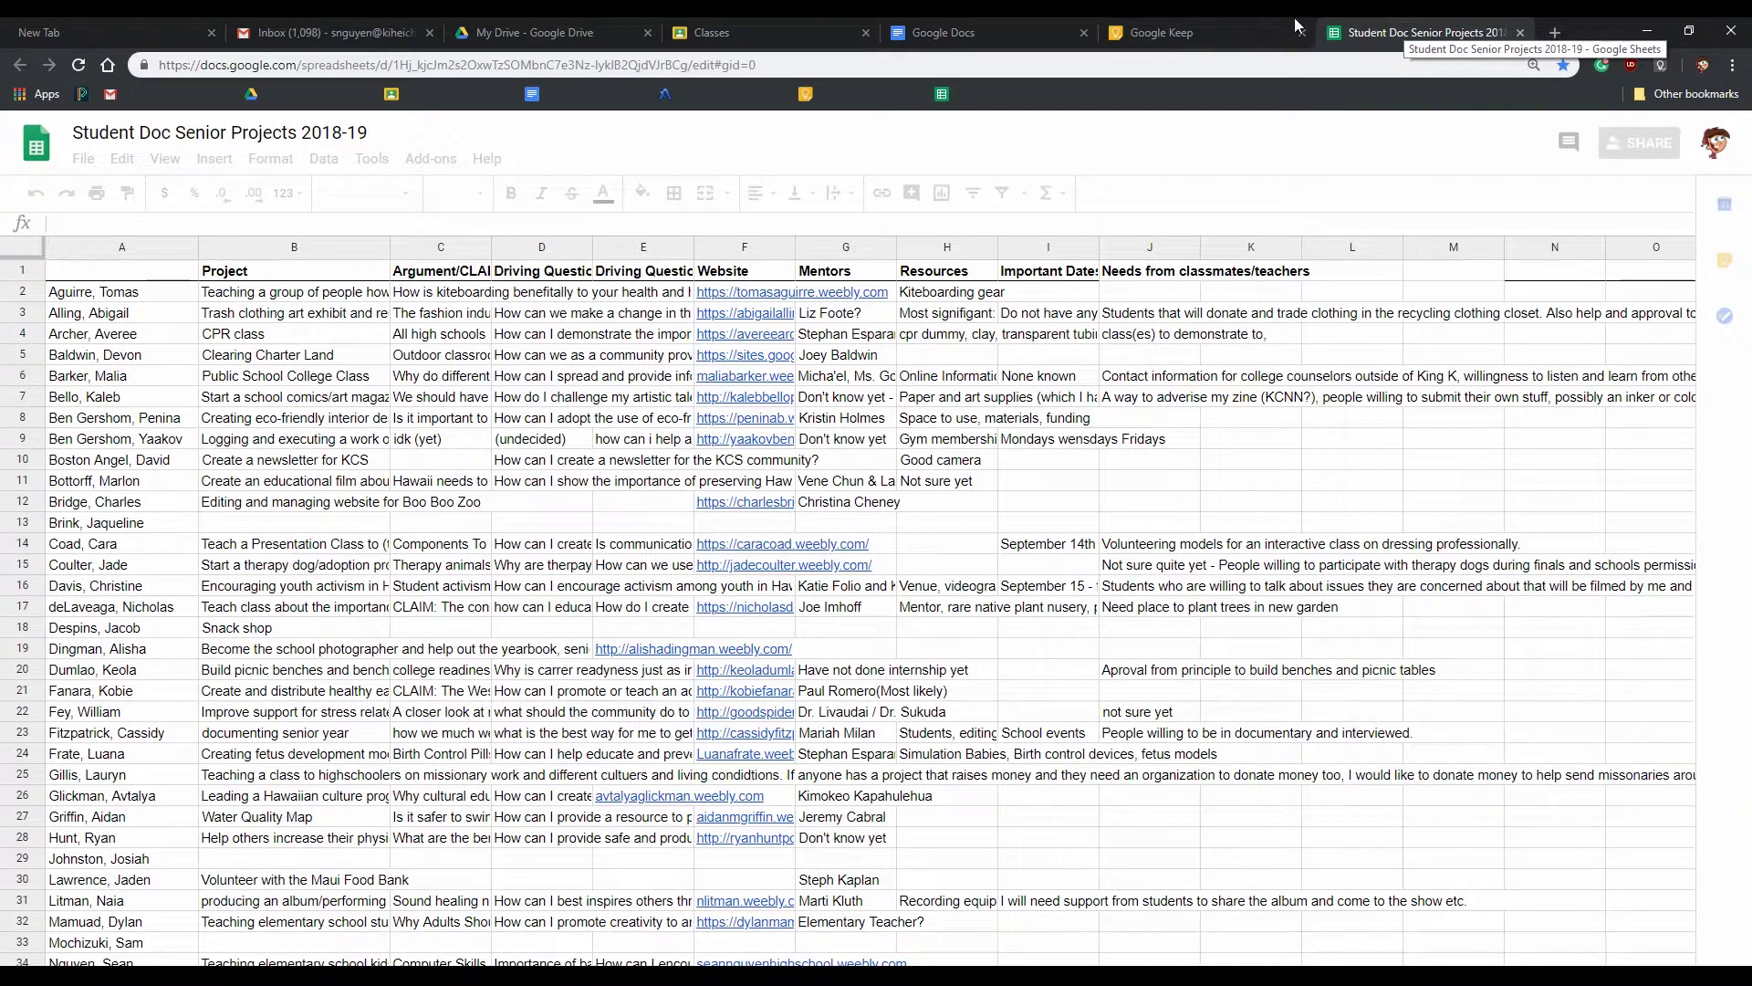
pyautogui.hotkey('ctrl', '1')
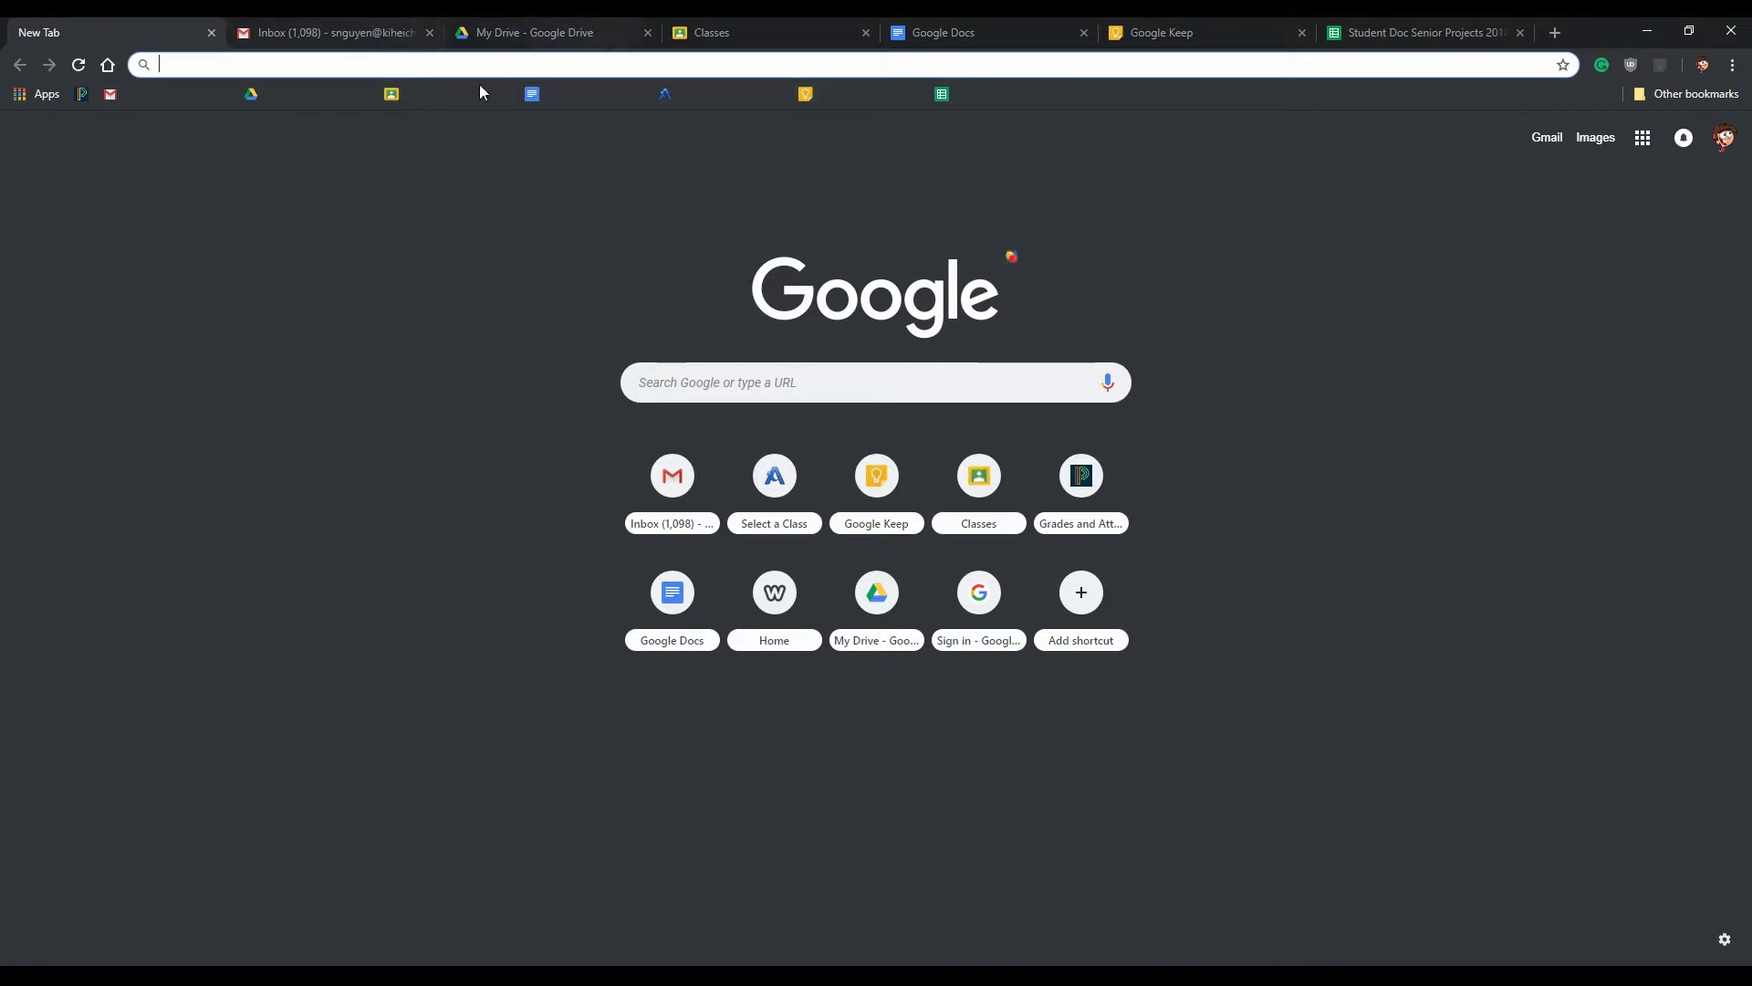
# - Open the Gmail, Drive, Classroom, Docs, Acellus, Keep and Sheets bookmarks in background tabs, and PowerSchool in the current tab
pyautogui.middleClick(126, 104)
pyautogui.middleClick(266, 95)
pyautogui.middleClick(424, 91)
pyautogui.middleClick(589, 95)
pyautogui.middleClick(711, 94)
pyautogui.middleClick(817, 91)
pyautogui.middleClick(980, 95)
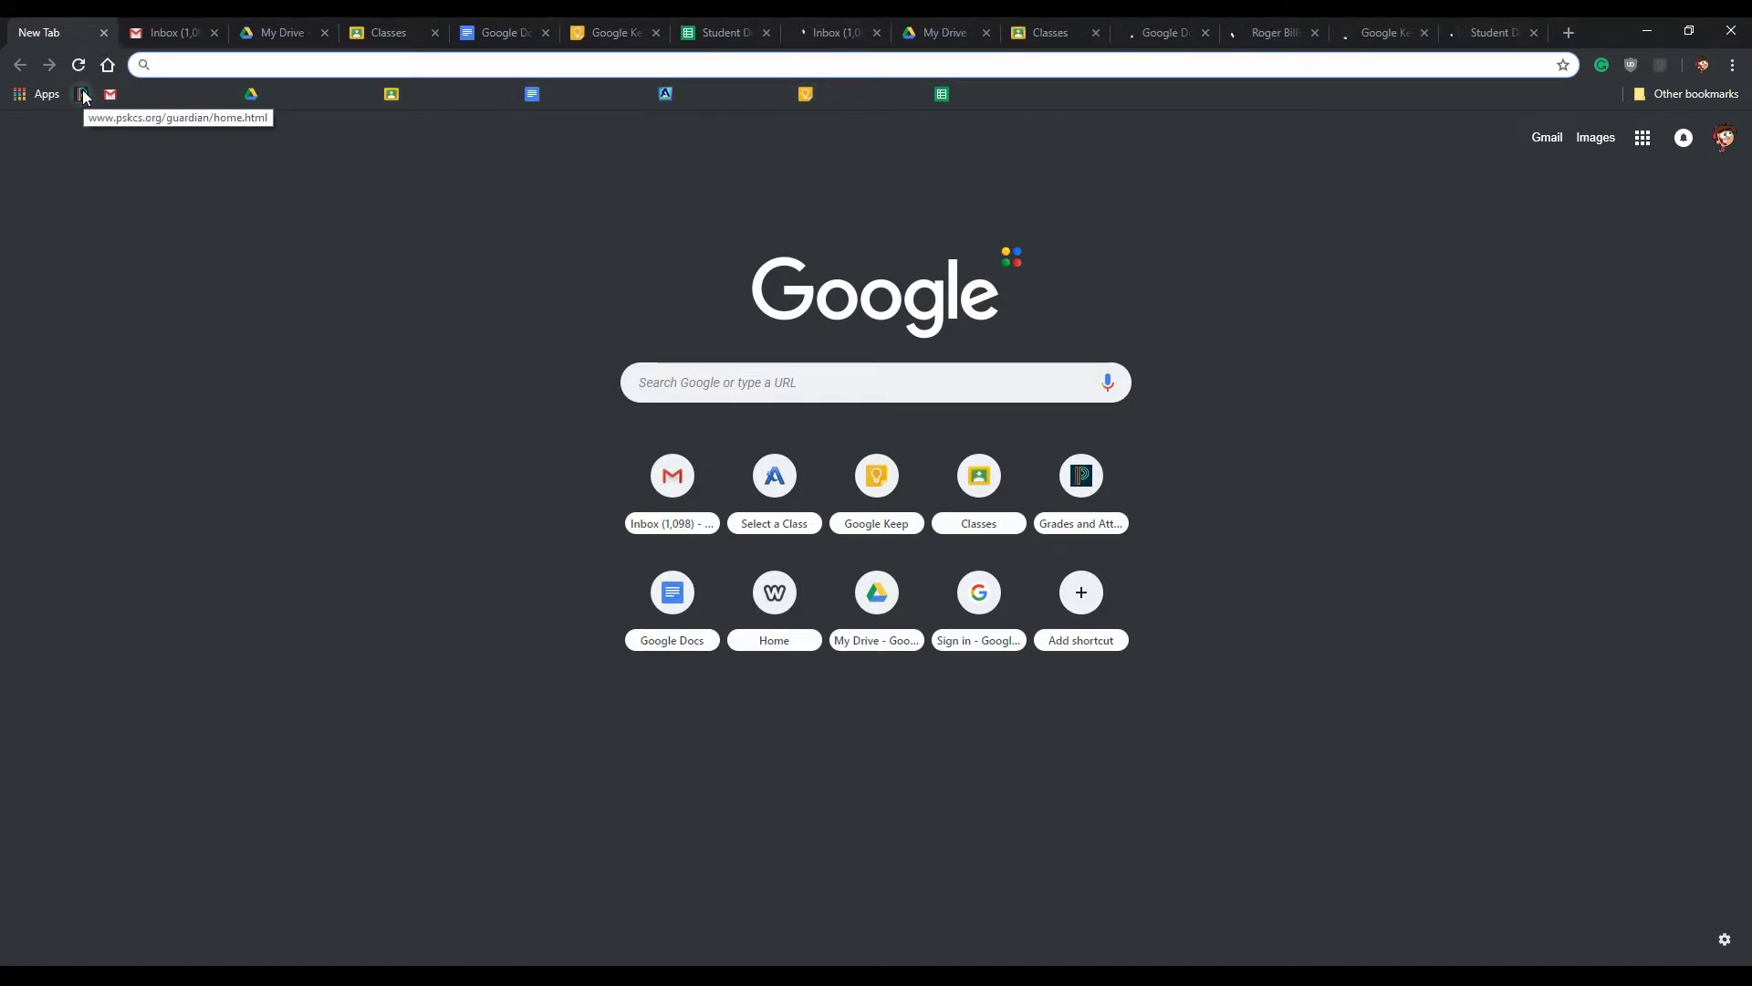
pyautogui.click(83, 95)
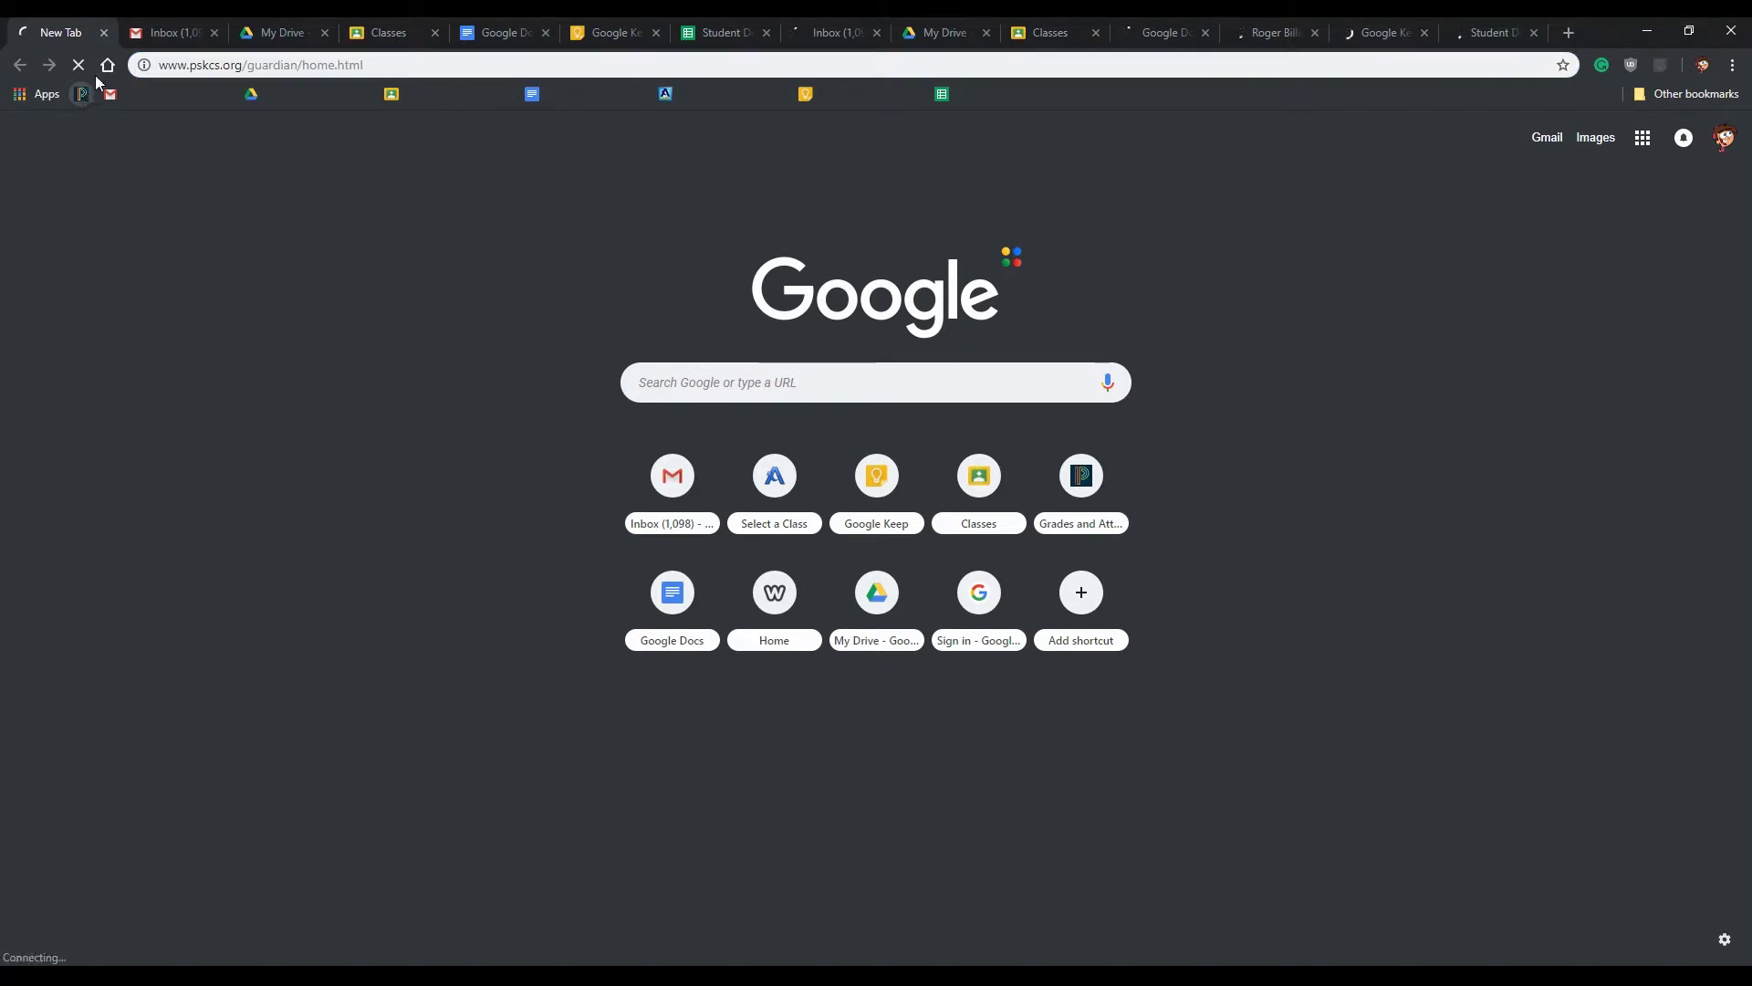
# - Close the background tabs opened from the bookmarks, keeping the PowerSchool tab
pyautogui.click(209, 32)
pyautogui.click(209, 32)
pyautogui.click(209, 32)
pyautogui.click(209, 32)
pyautogui.click(209, 32)
pyautogui.click(209, 31)
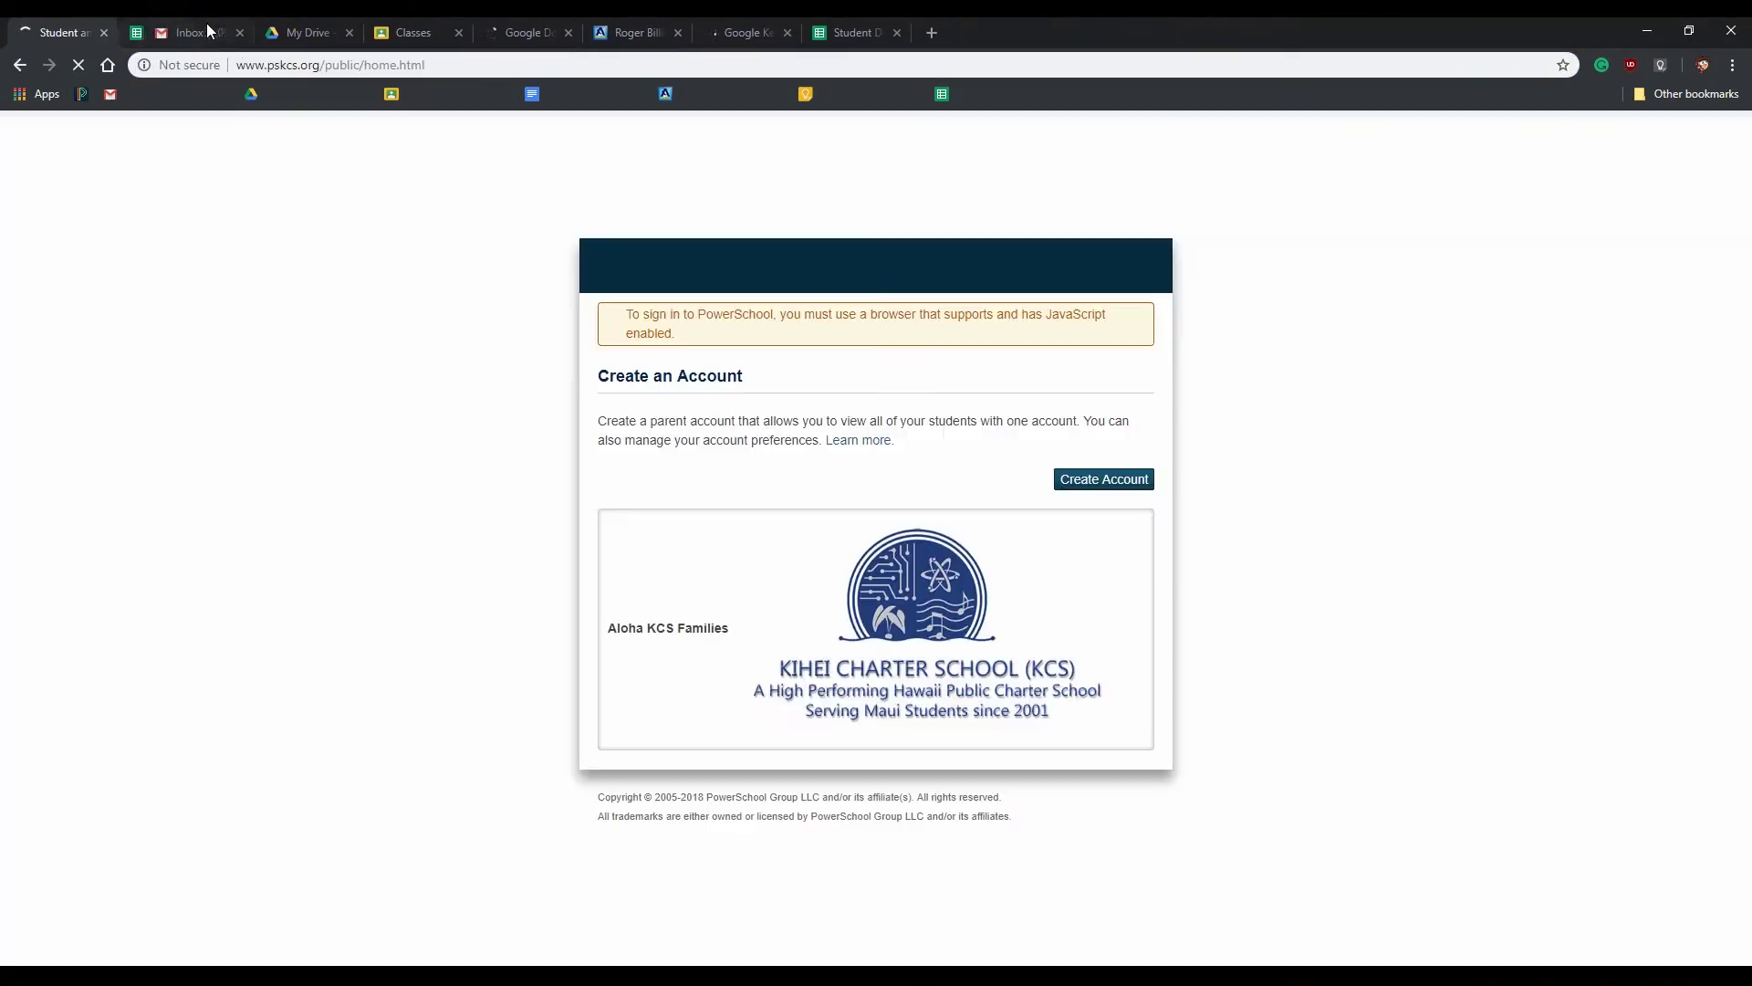
pyautogui.click(208, 32)
pyautogui.click(209, 32)
pyautogui.click(209, 32)
pyautogui.click(209, 32)
pyautogui.click(209, 32)
pyautogui.click(212, 32)
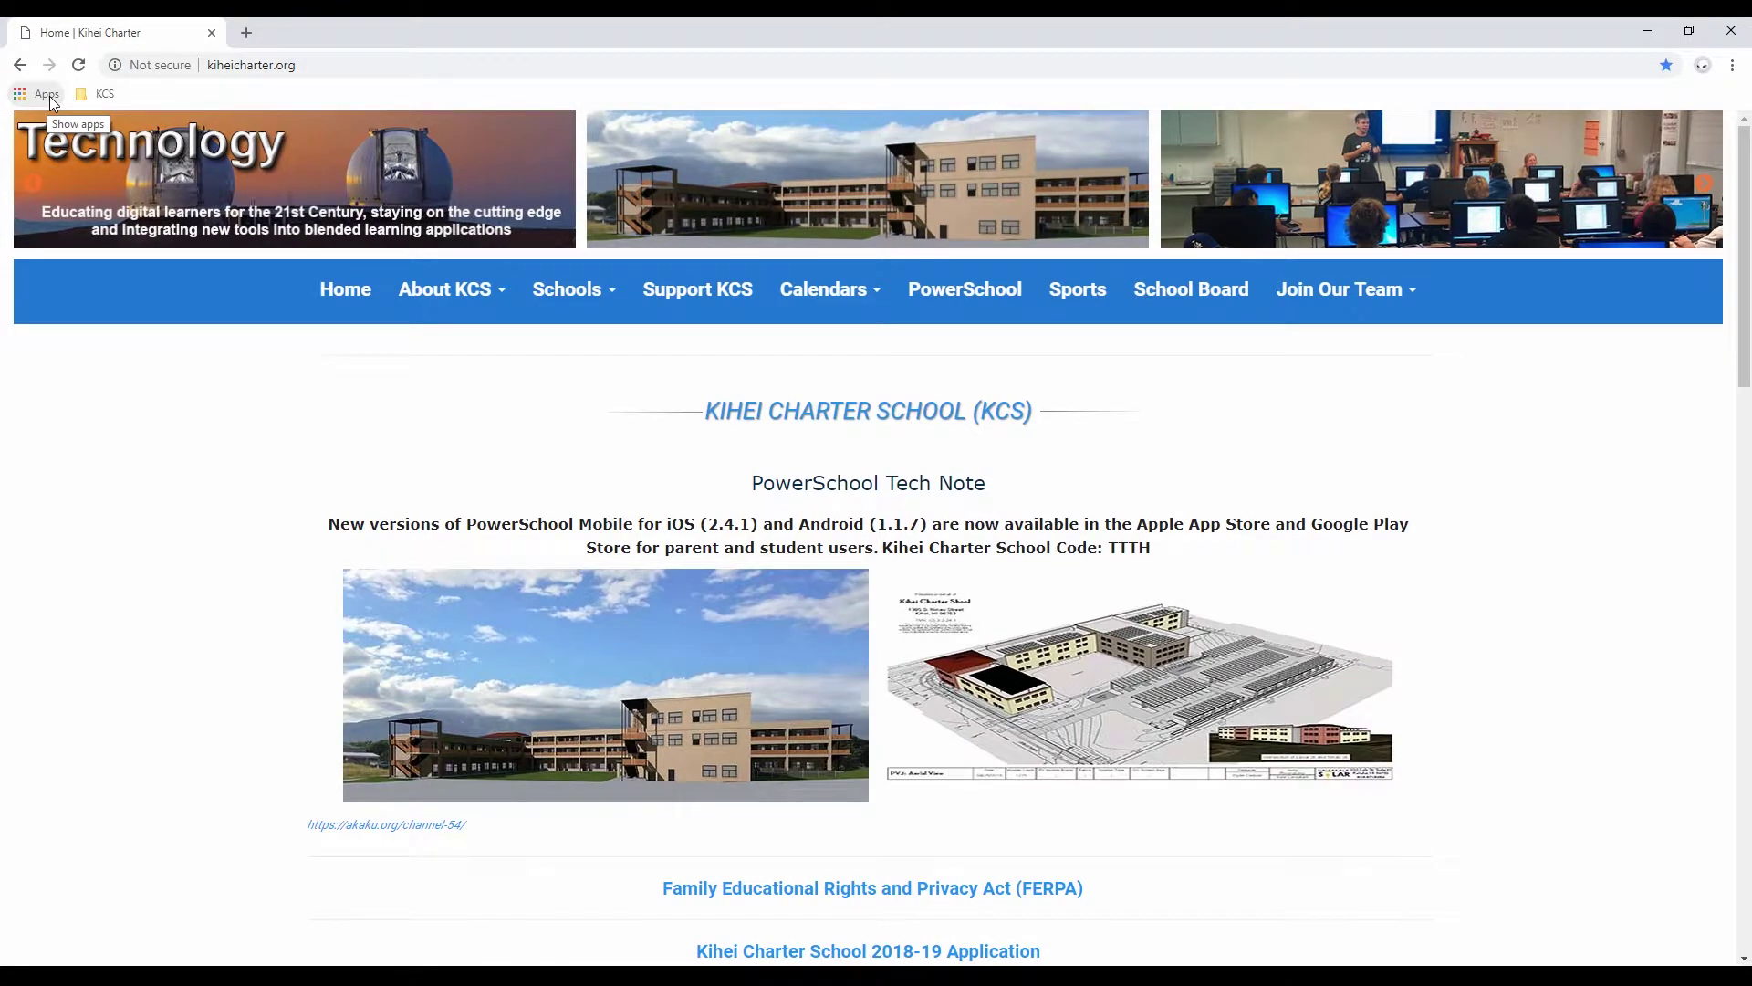
# - Show the Chrome apps page, and open the Chrome Web Store in a new tab by searching for "chrome webstore"
pyautogui.click(50, 96)
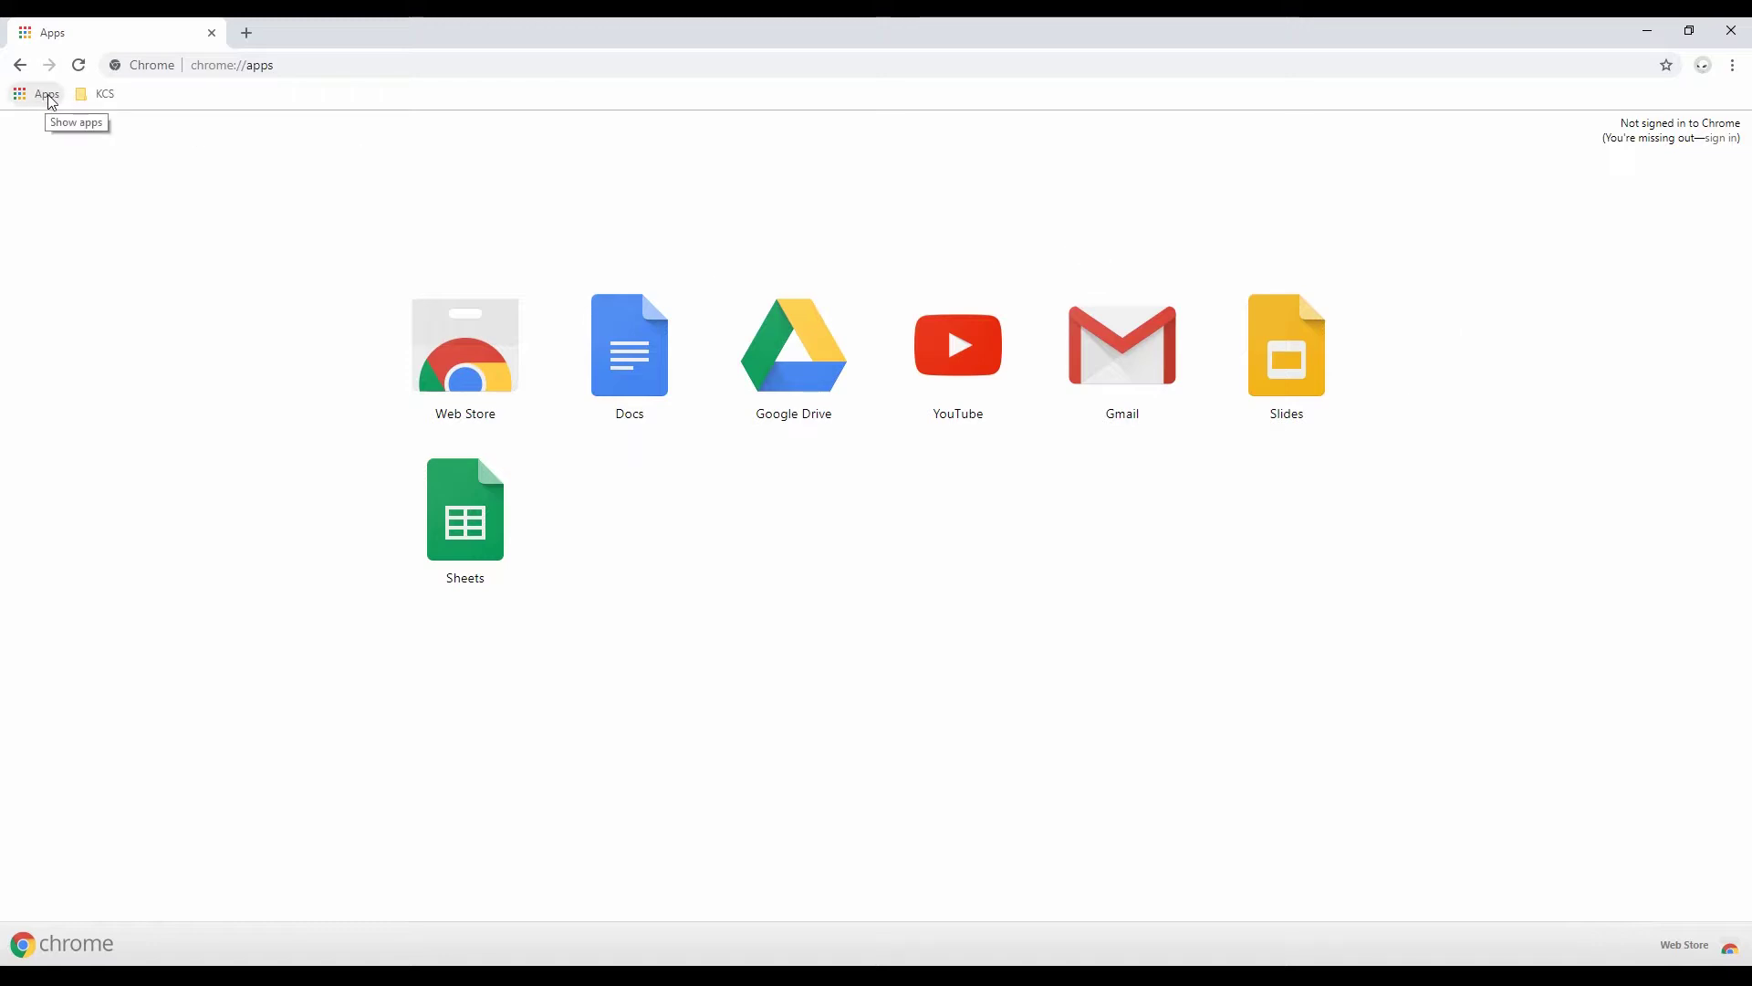
pyautogui.click(248, 37)
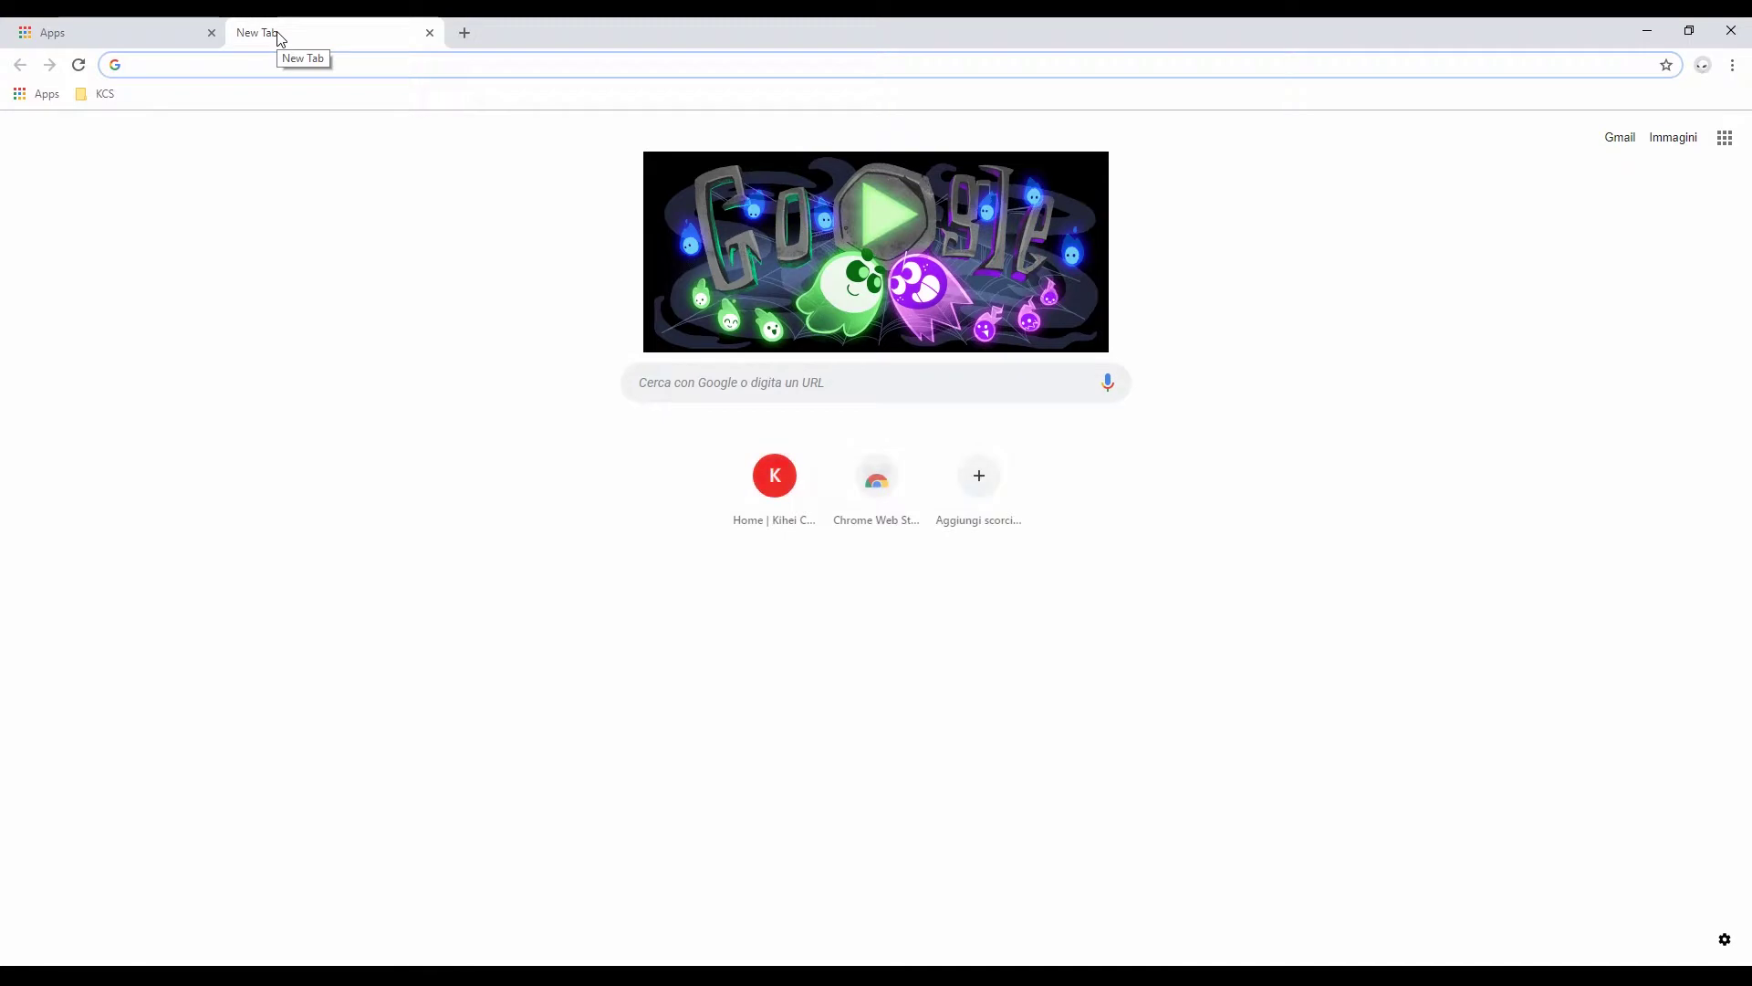
pyautogui.write('ch')
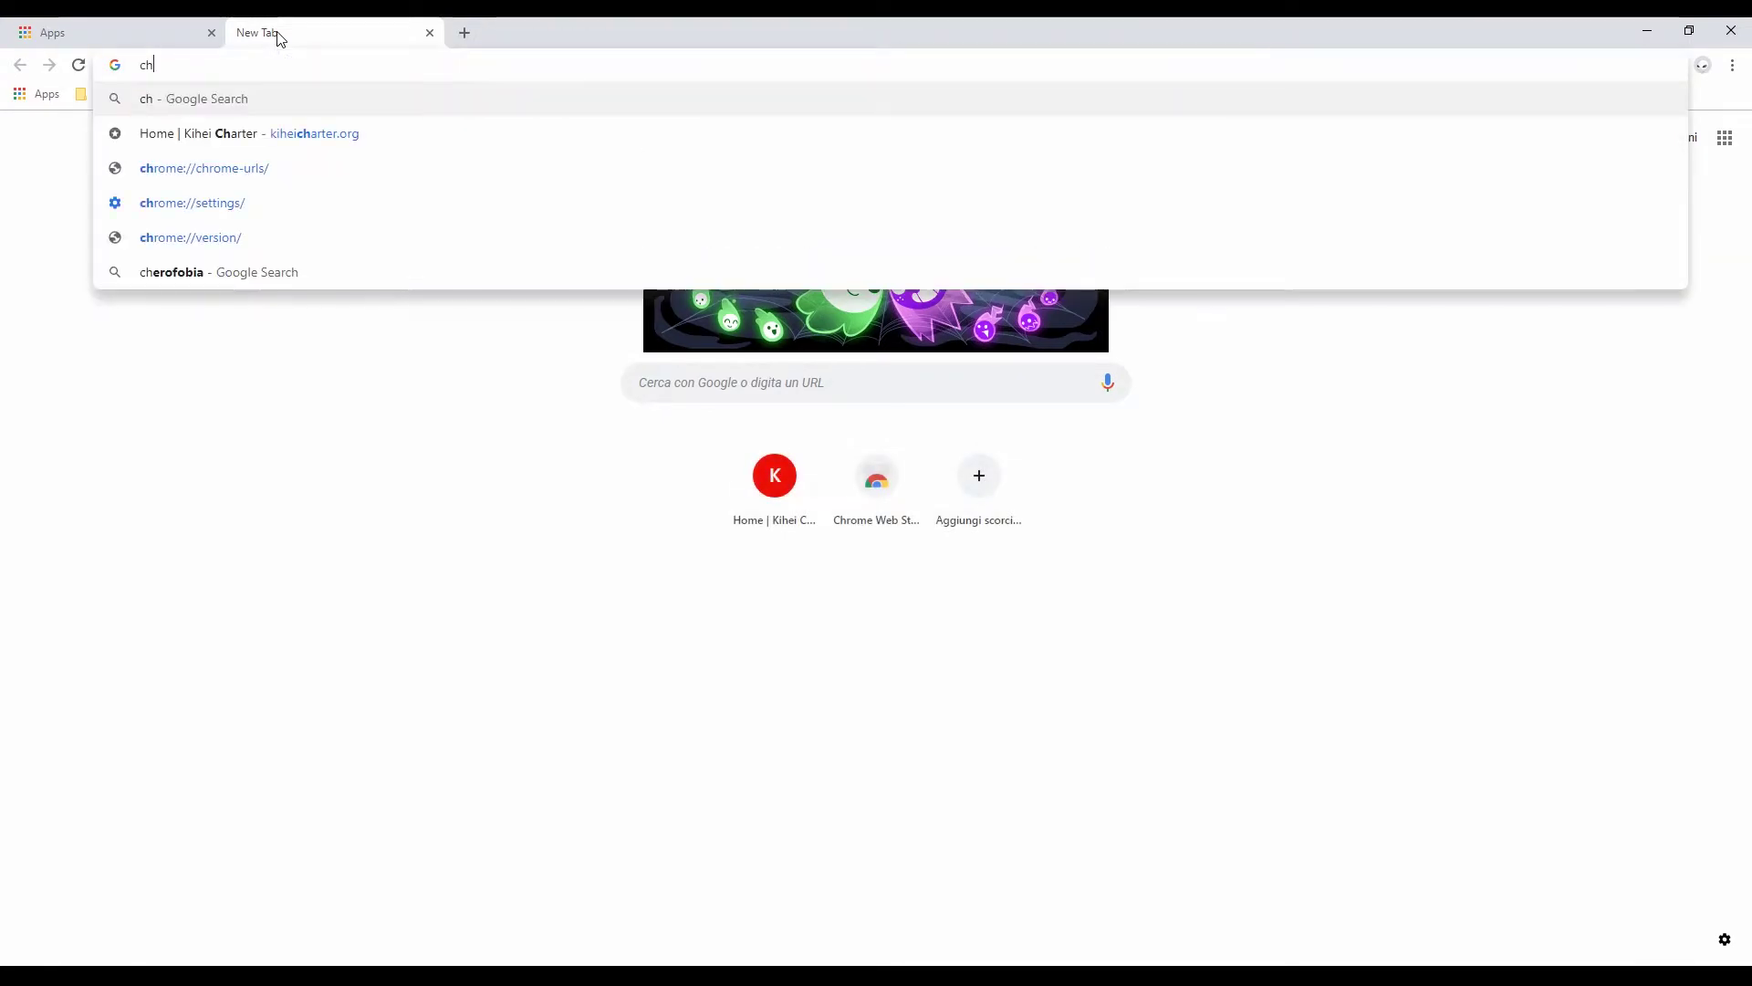
pyautogui.write('rome')
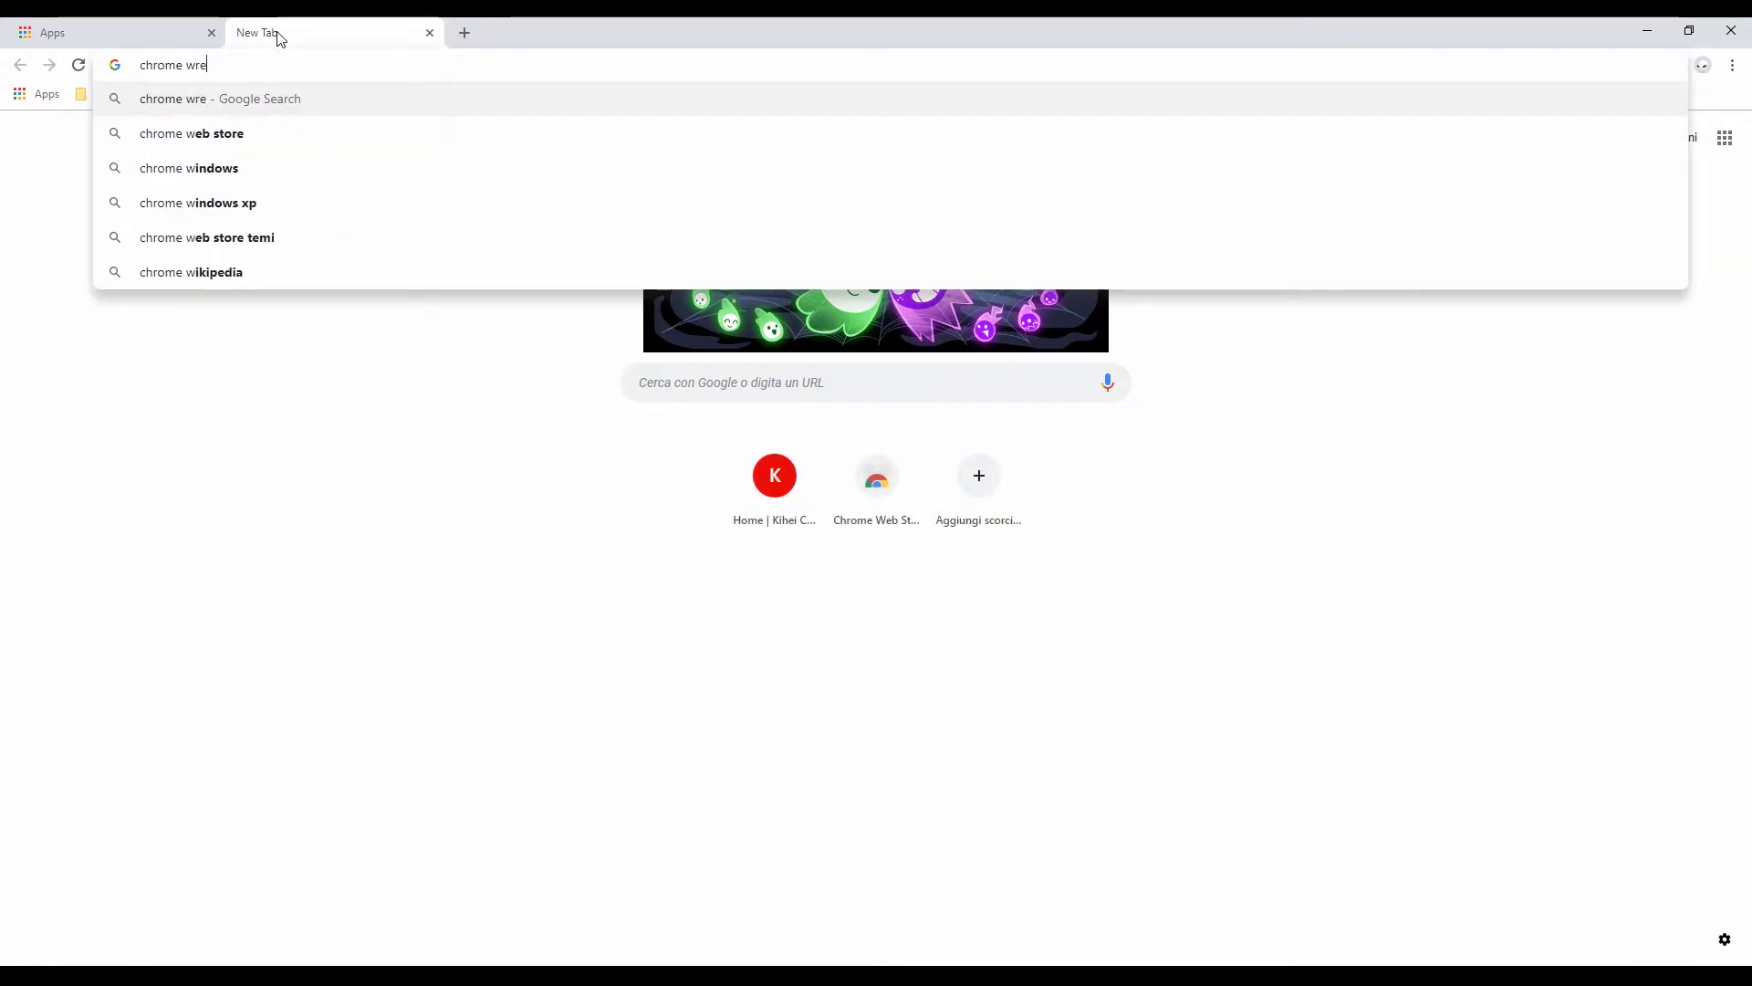
pyautogui.write(' webstore')
pyautogui.press('Return')
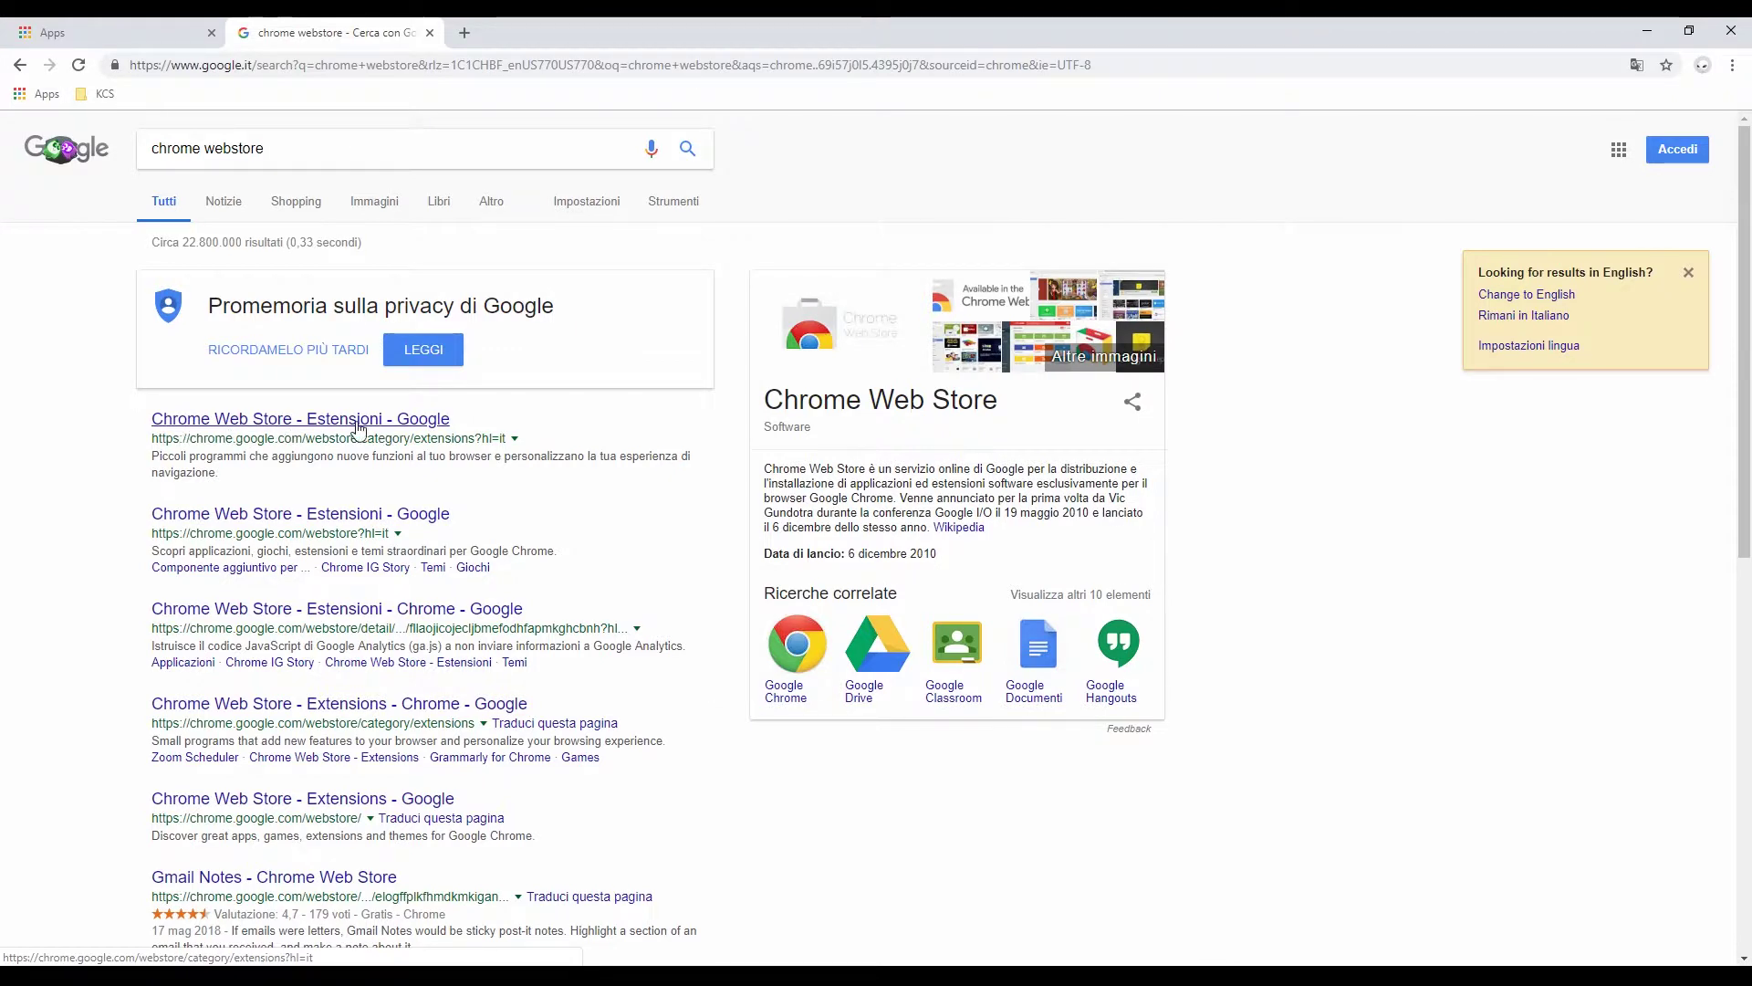
pyautogui.click(197, 422)
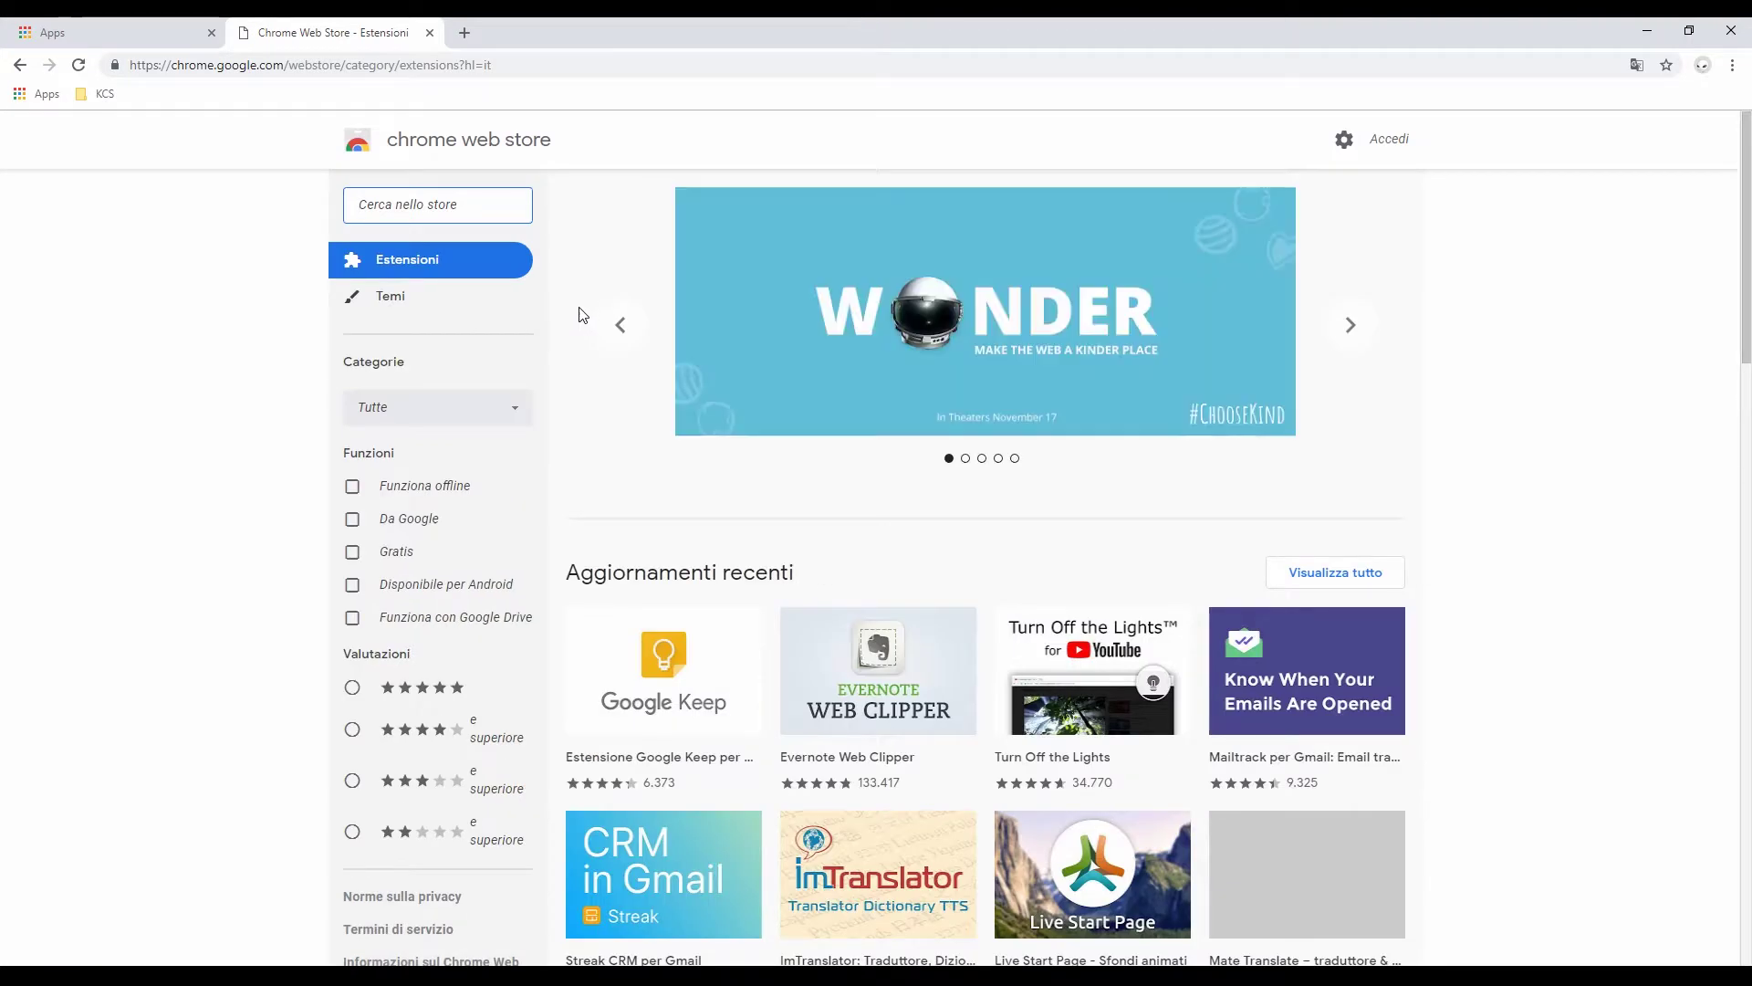
# - Open the Web Store from the apps page in place of the searched store tab, and browse its extension collections
pyautogui.click(91, 32)
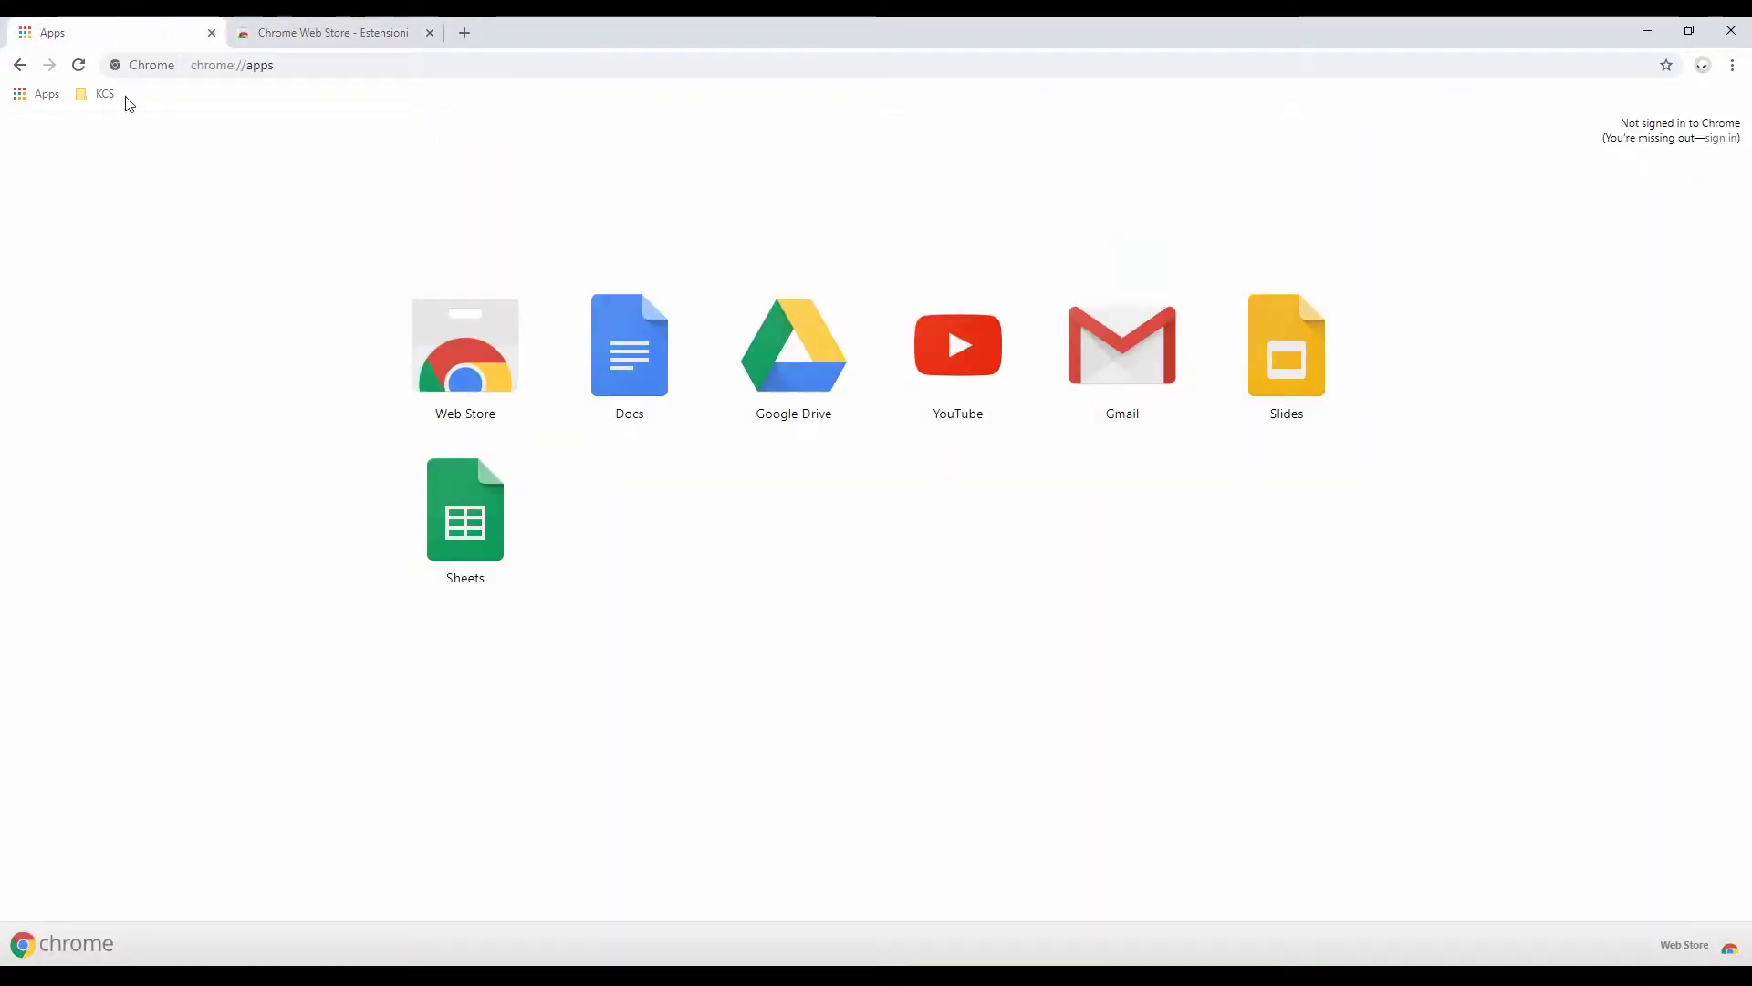
pyautogui.click(435, 367)
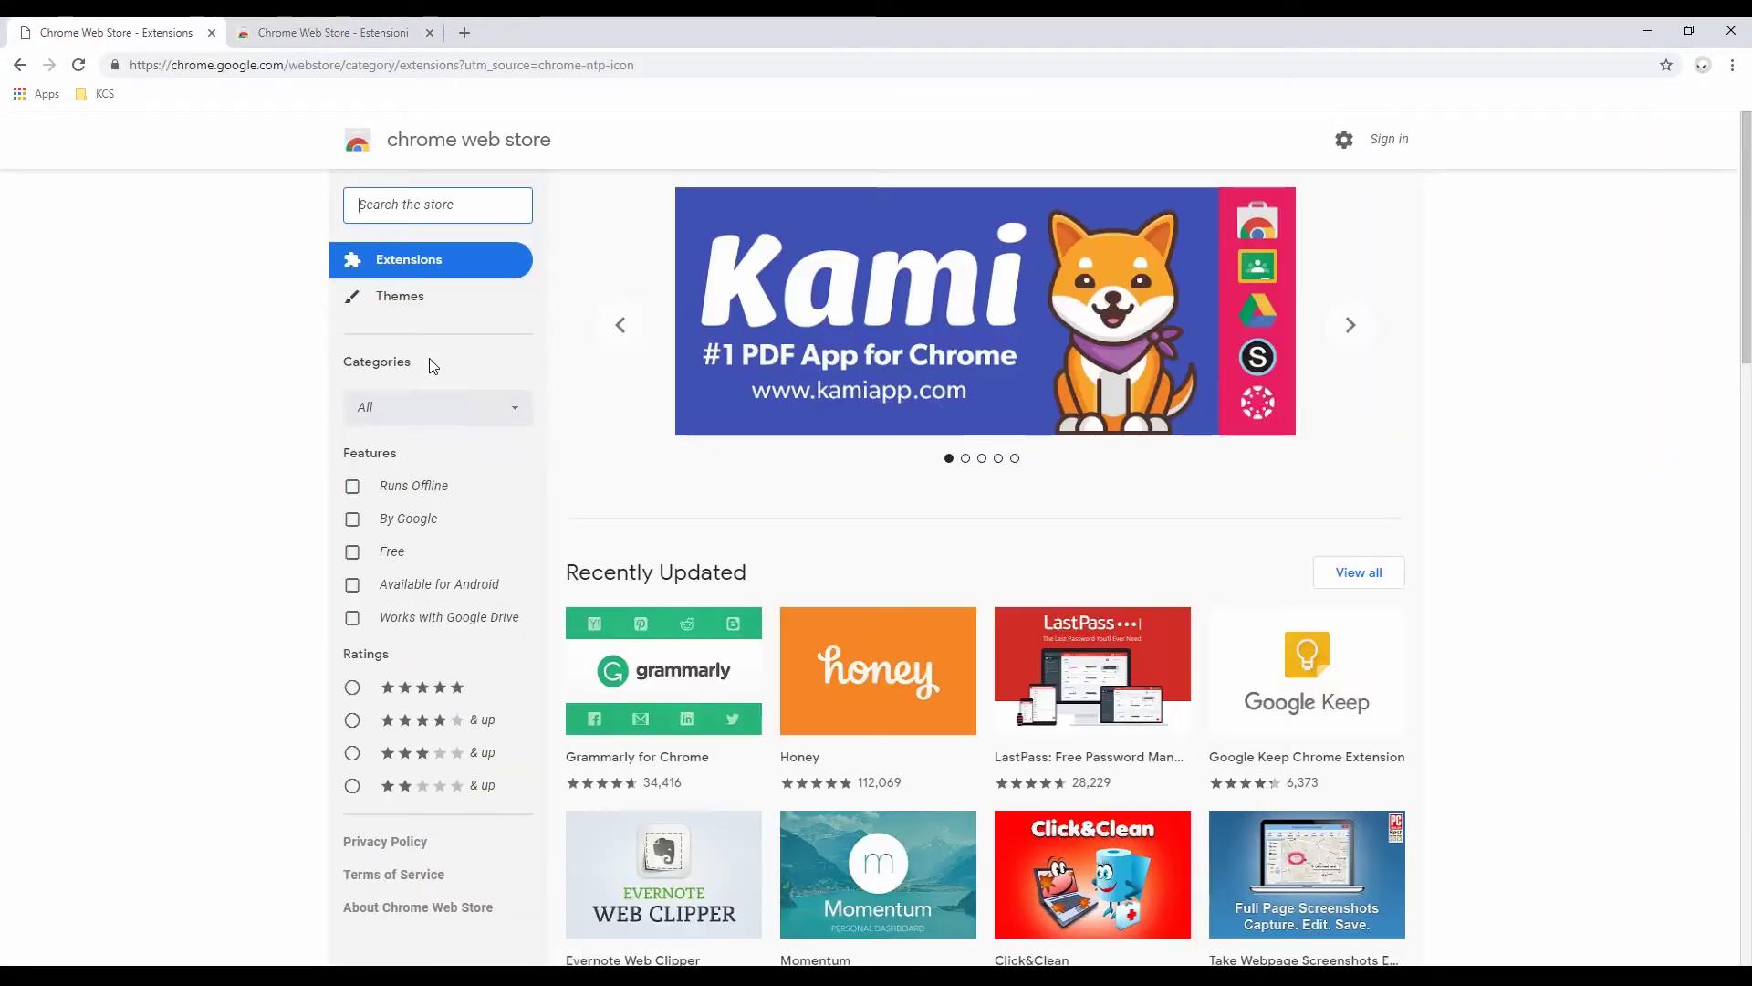
pyautogui.click(429, 32)
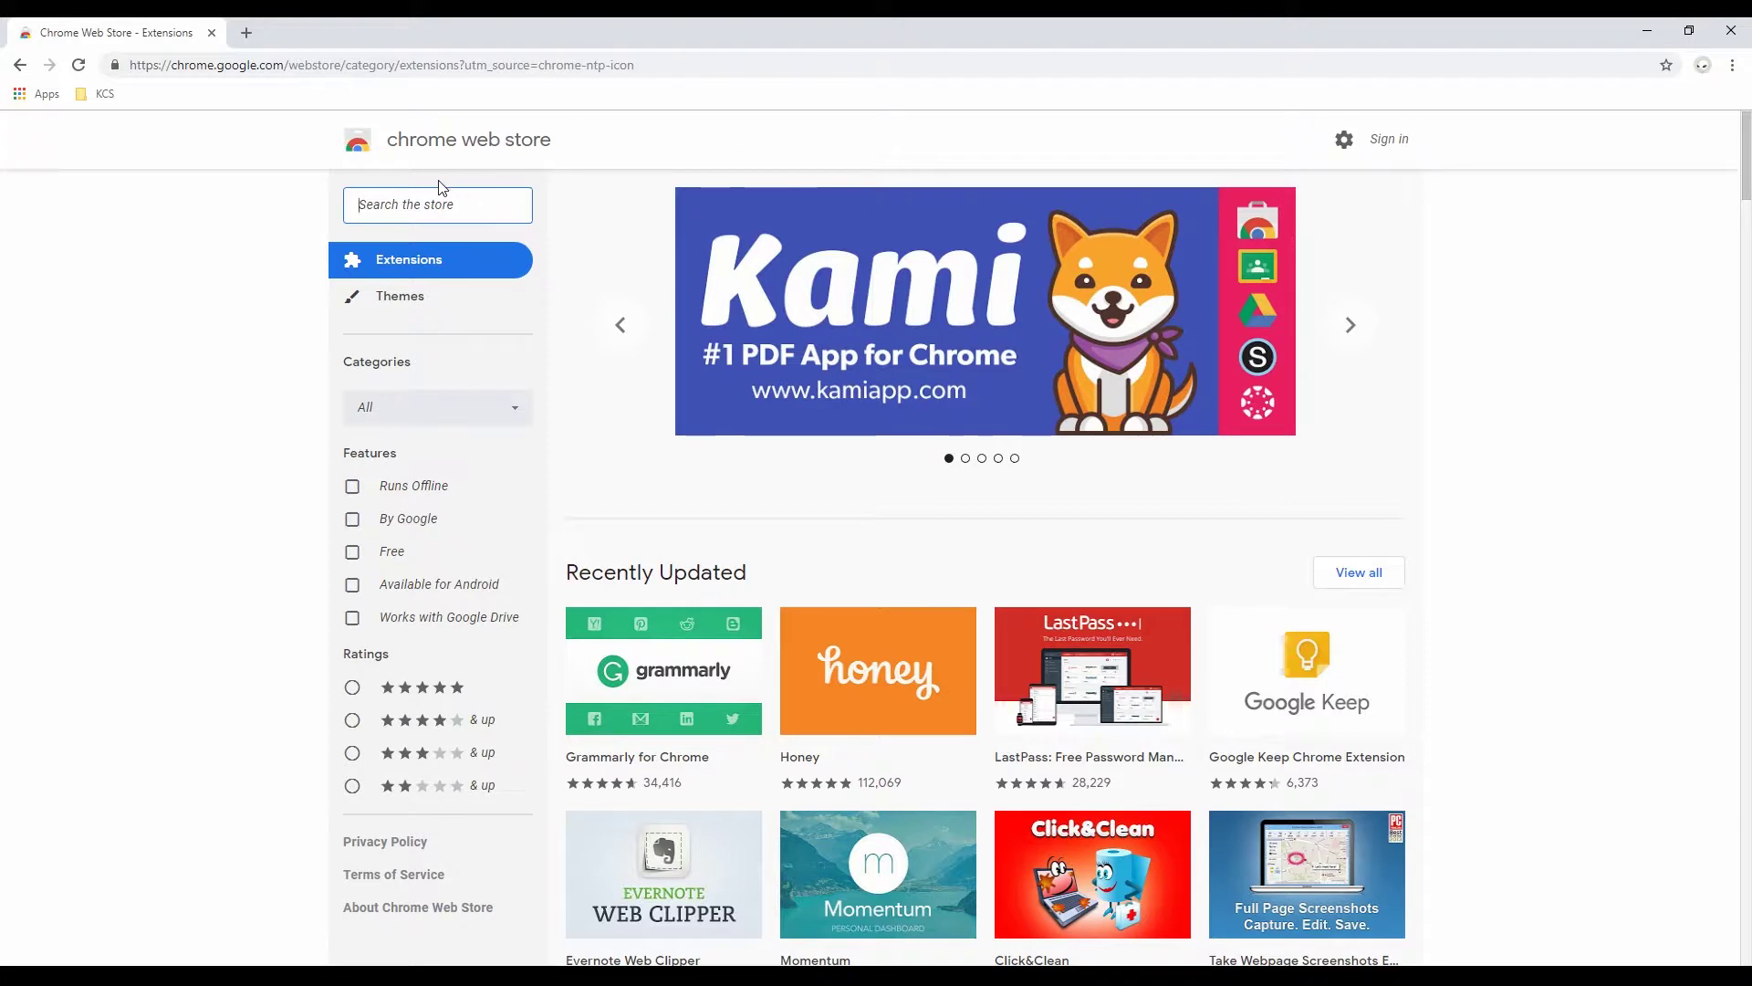
pyautogui.scroll(-7, 1095, 411)
pyautogui.scroll(-10, 1128, 435)
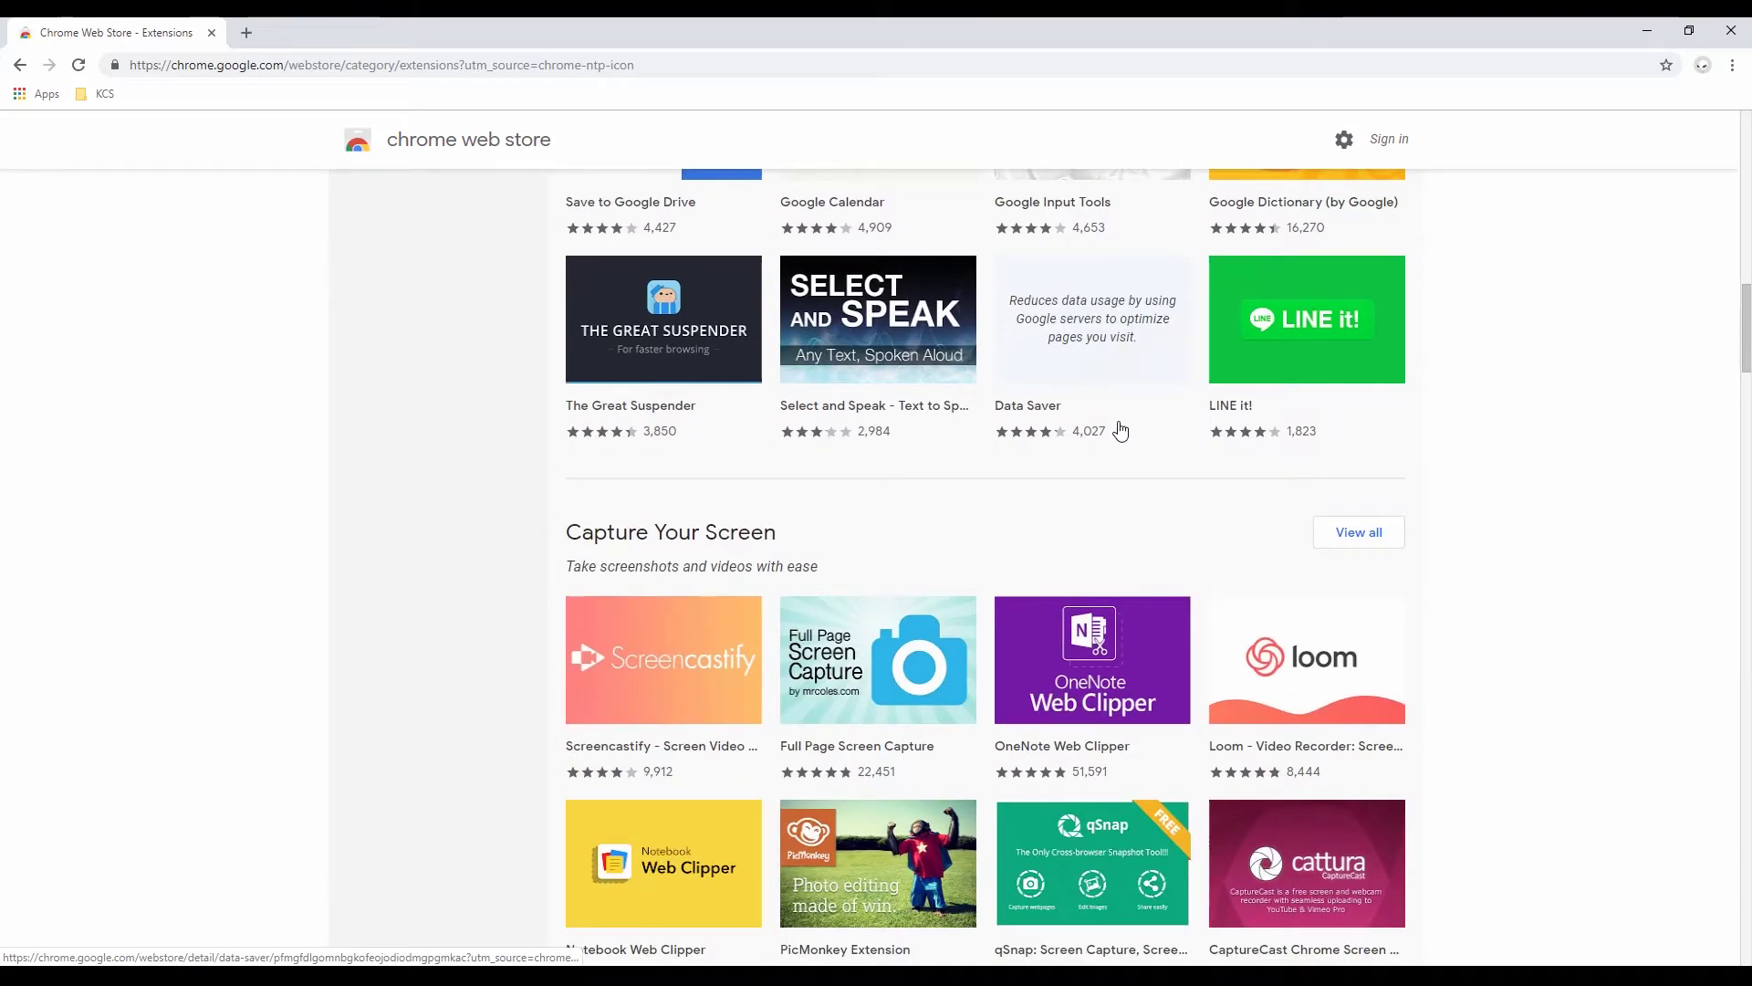
pyautogui.scroll(-8, 1120, 430)
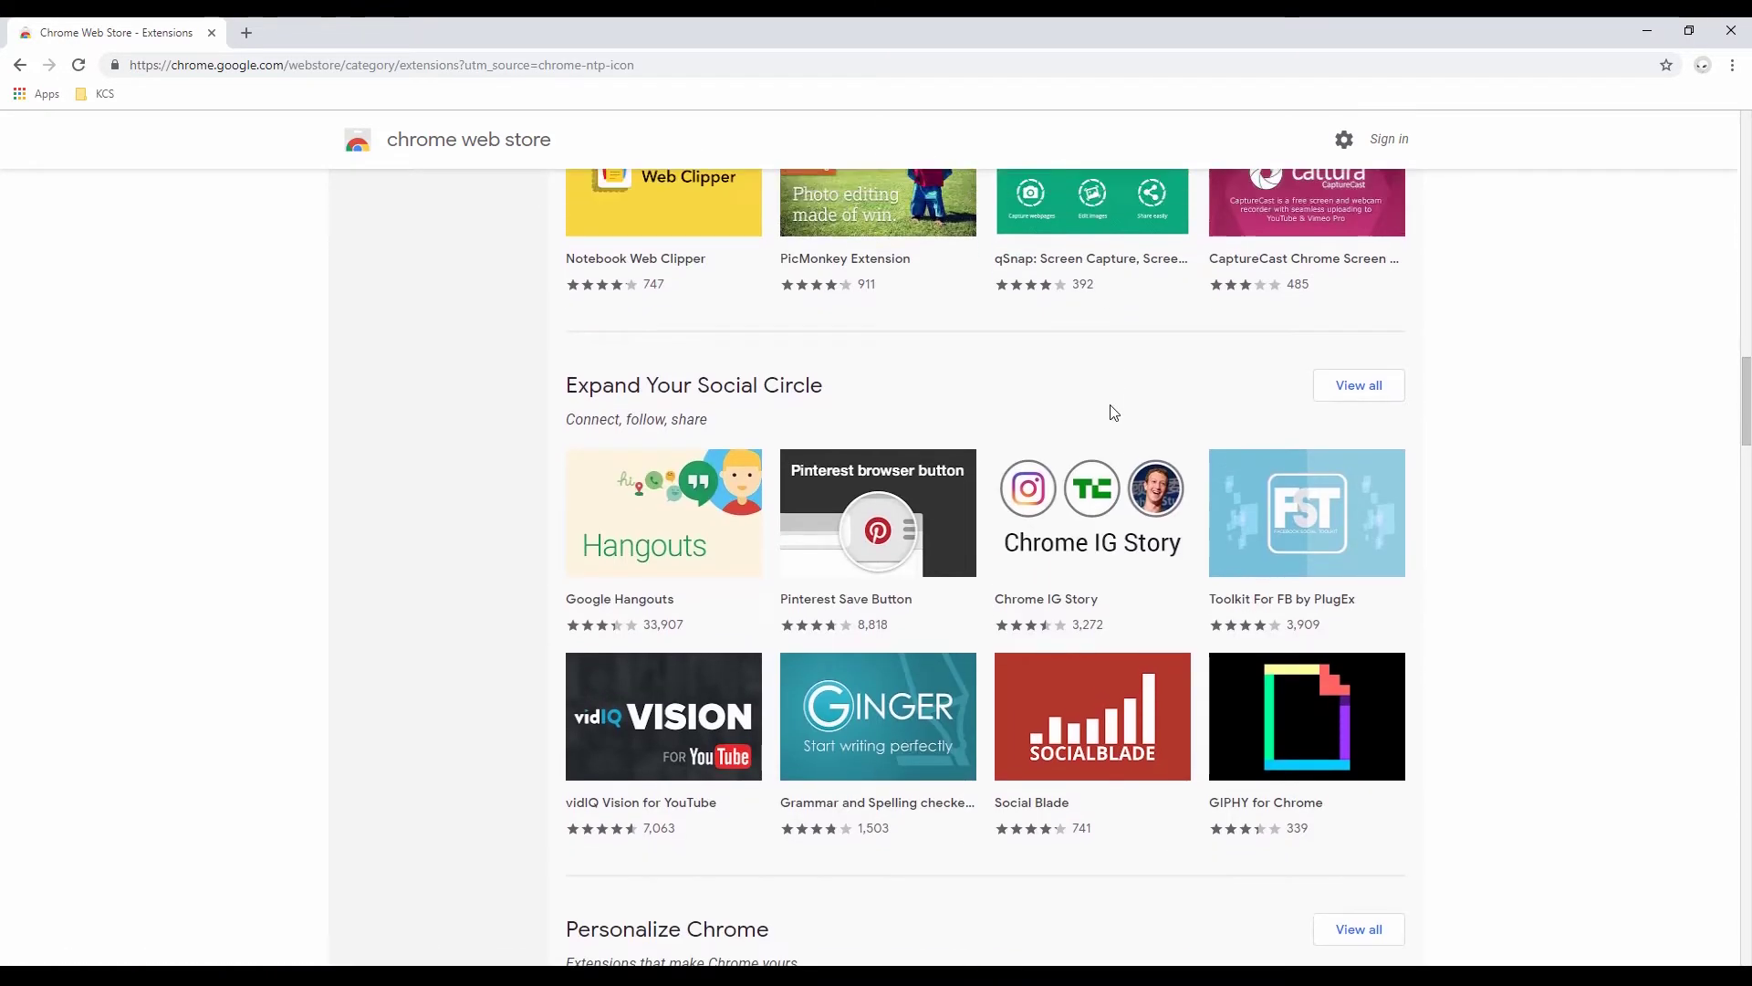
pyautogui.scroll(20, 1113, 413)
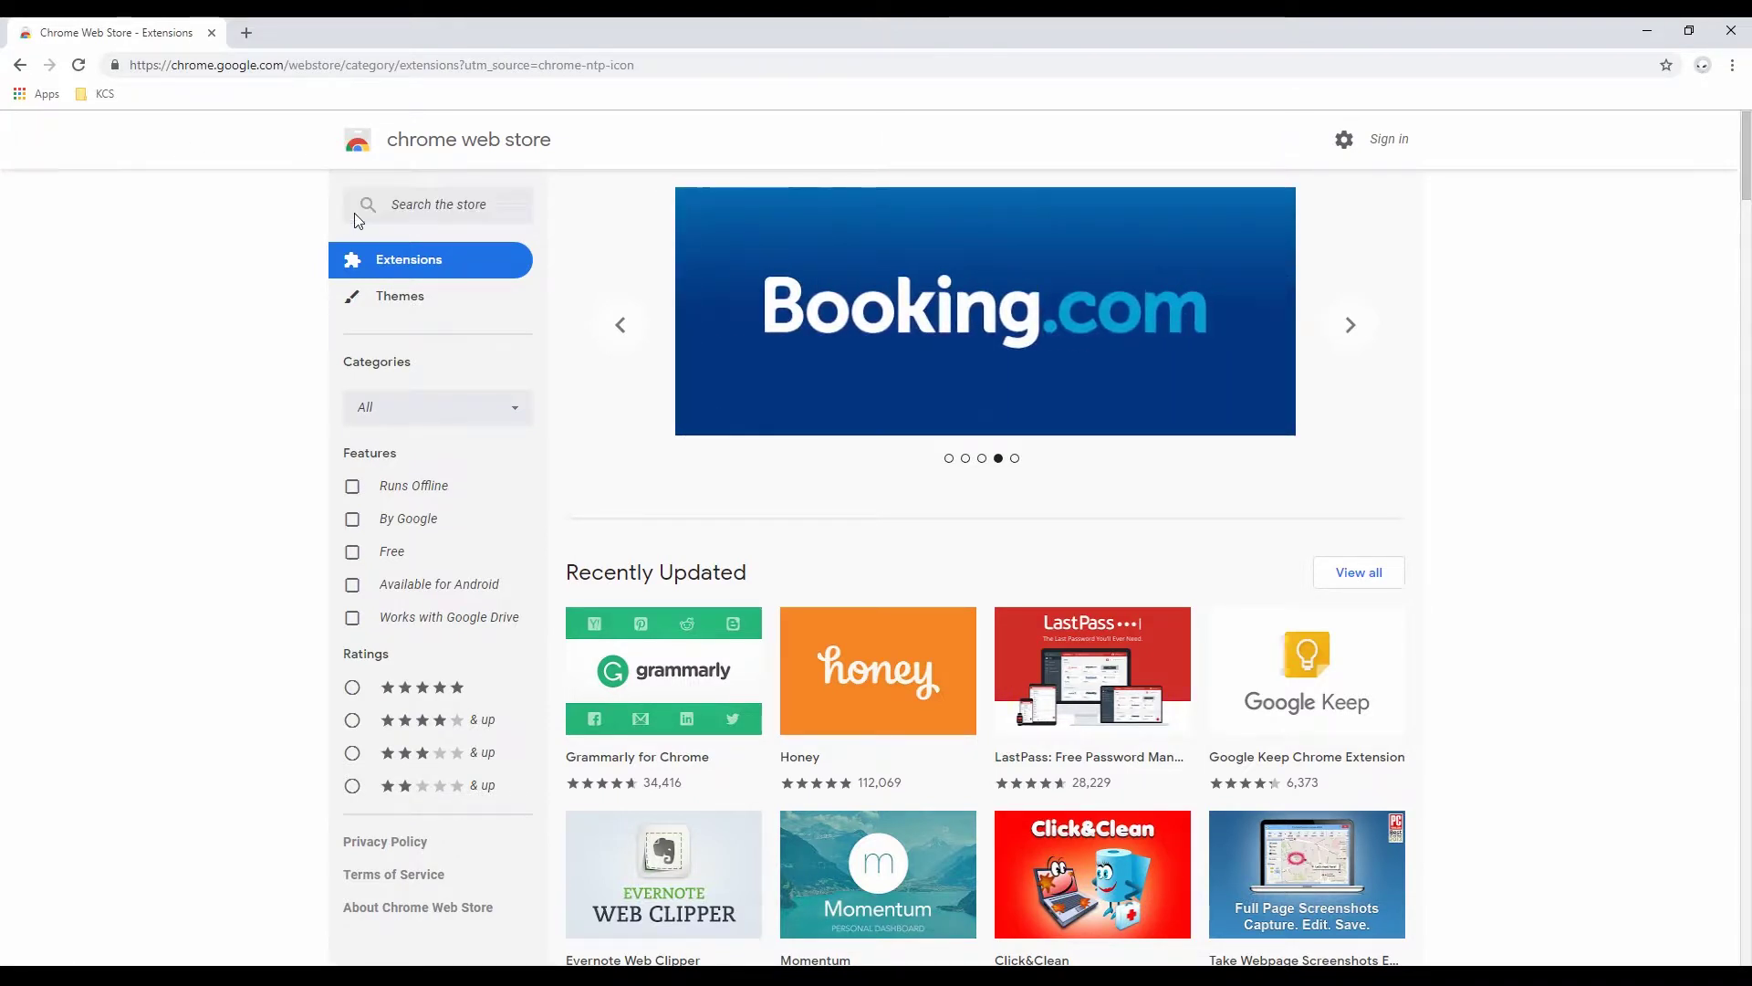
# - Open kcsquicktips.weebly.com in a new tab and look over its recommended extensions and Google apps
pyautogui.click(246, 32)
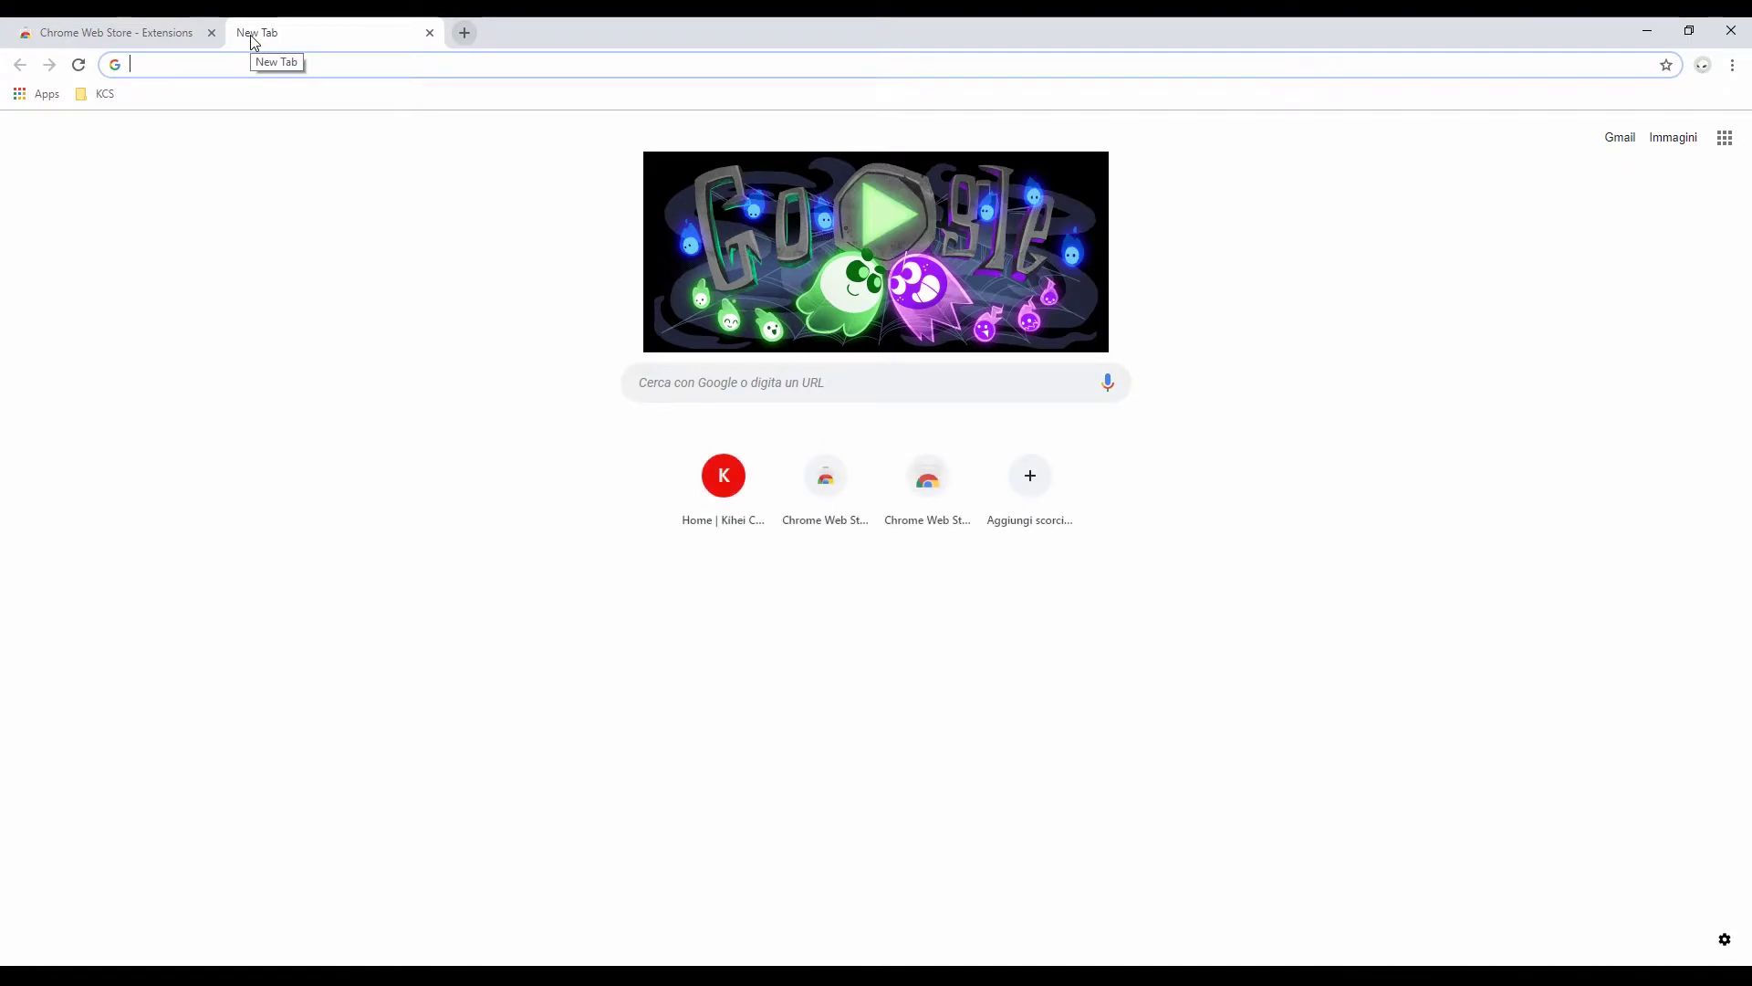
pyautogui.write('kcsquicktips')
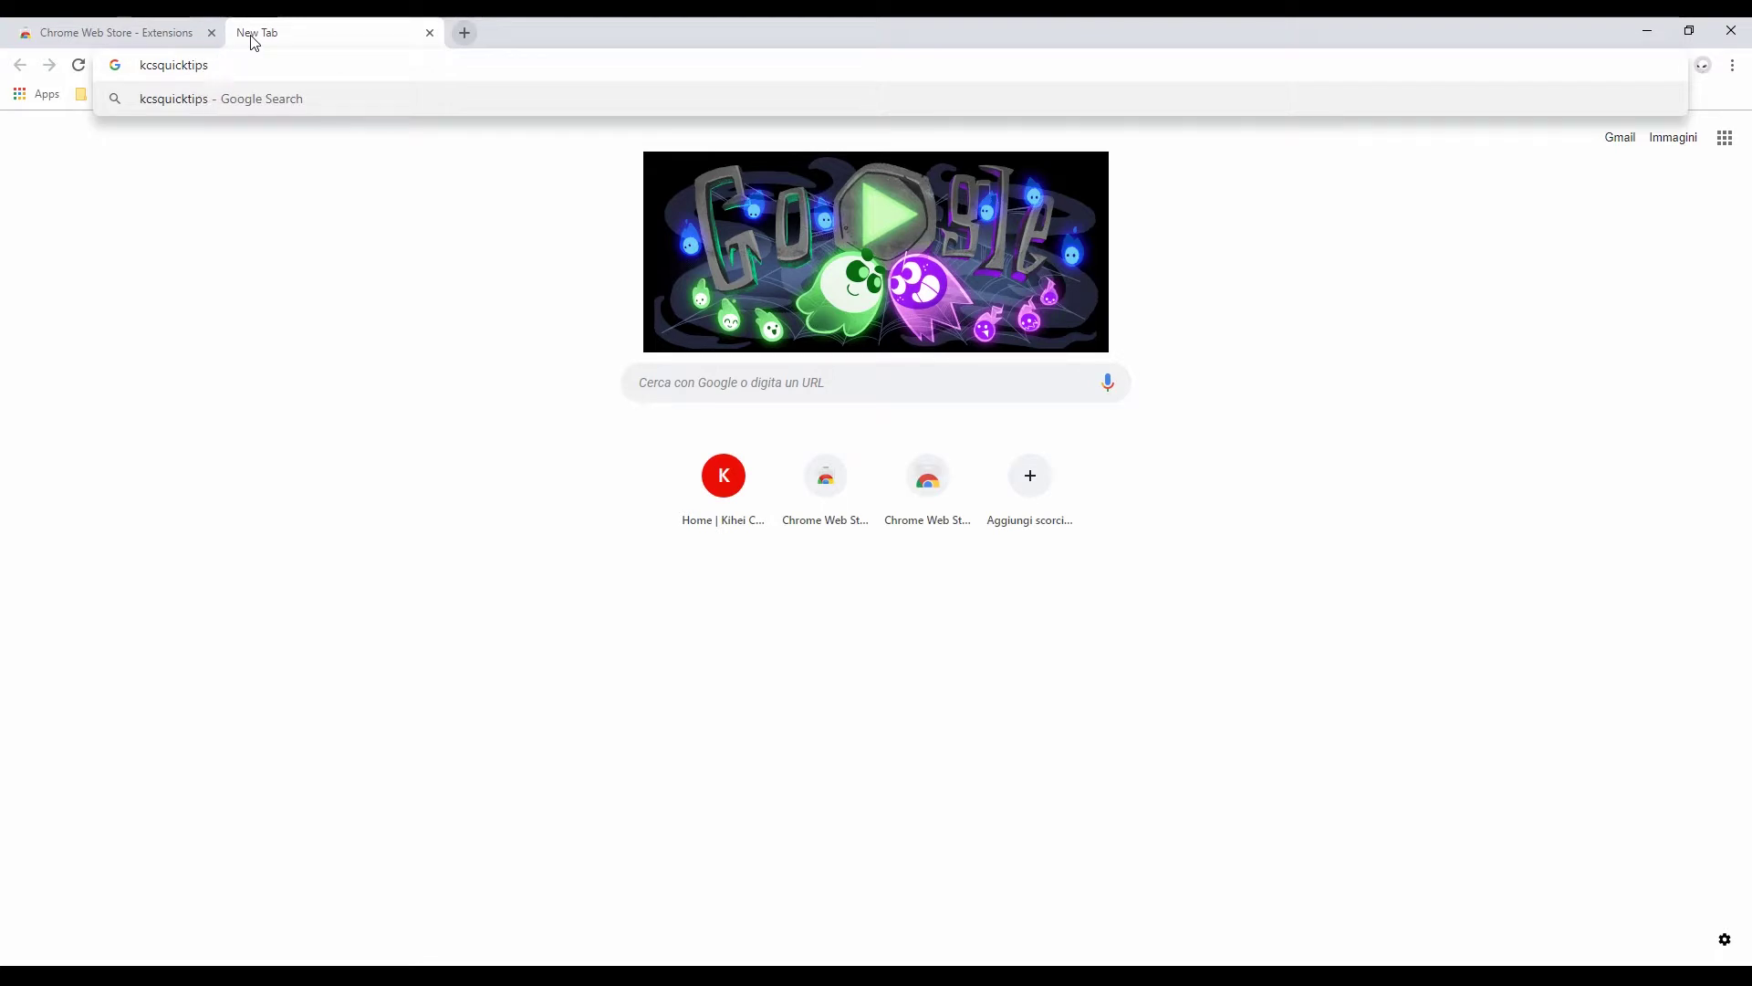
pyautogui.write('.weebly.com')
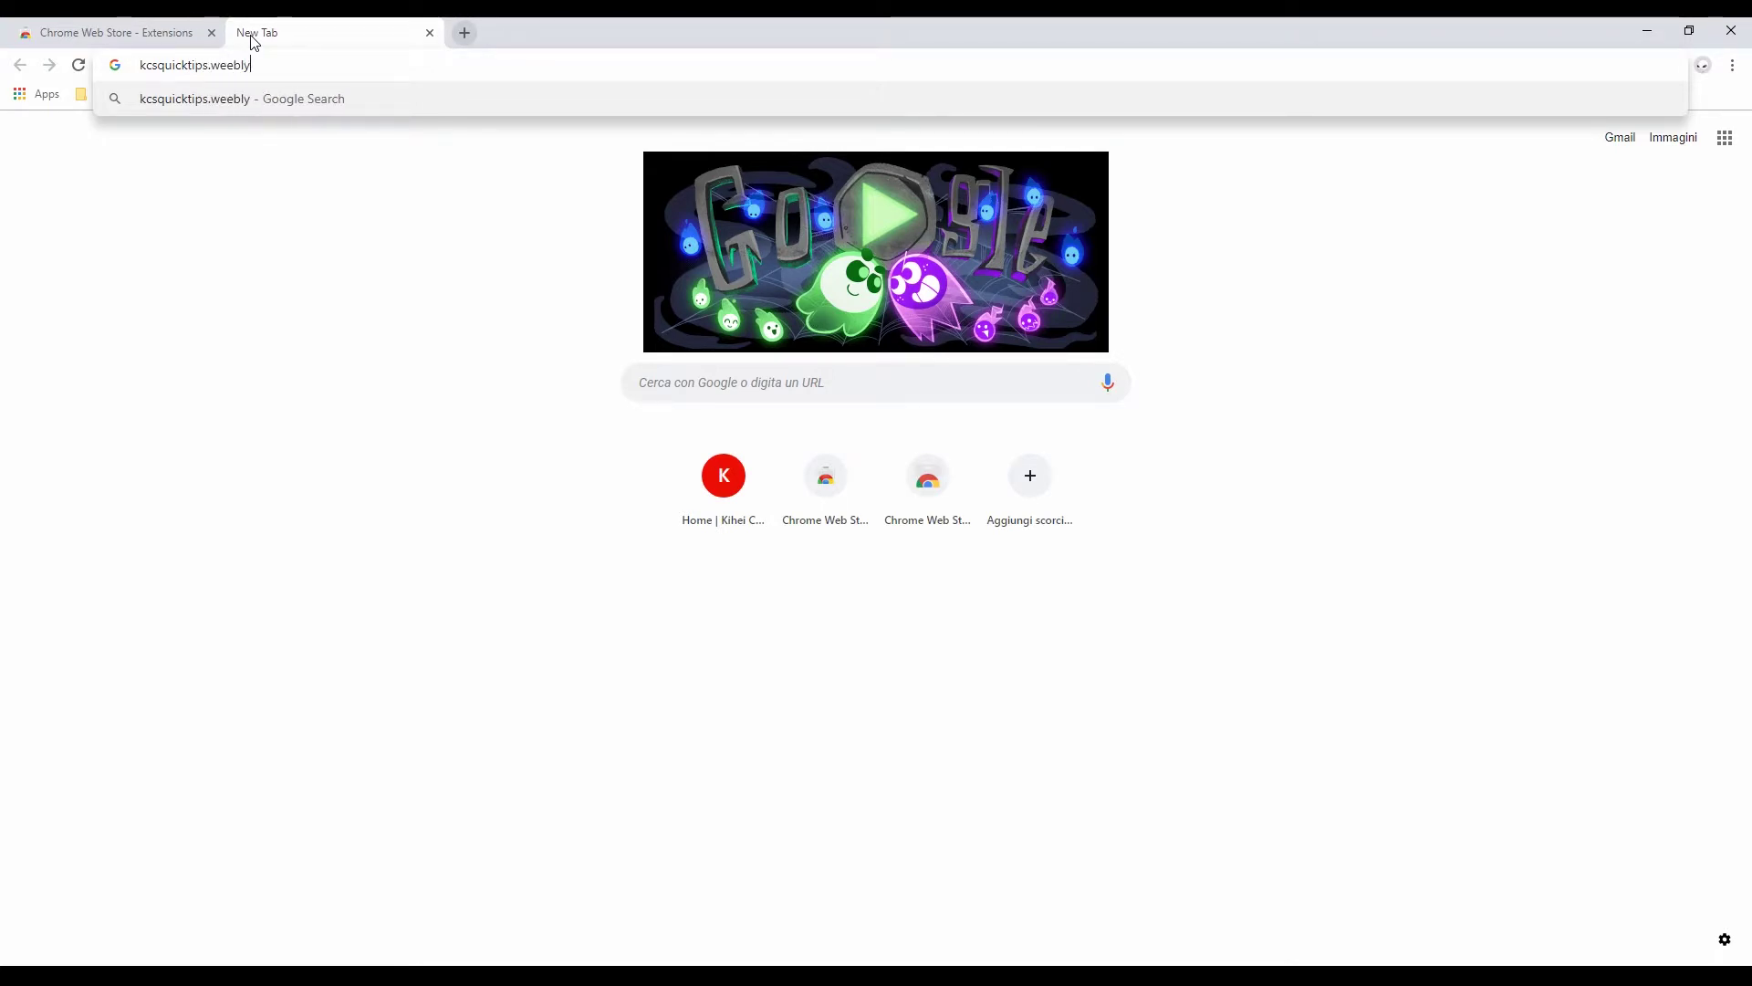
pyautogui.press('Return')
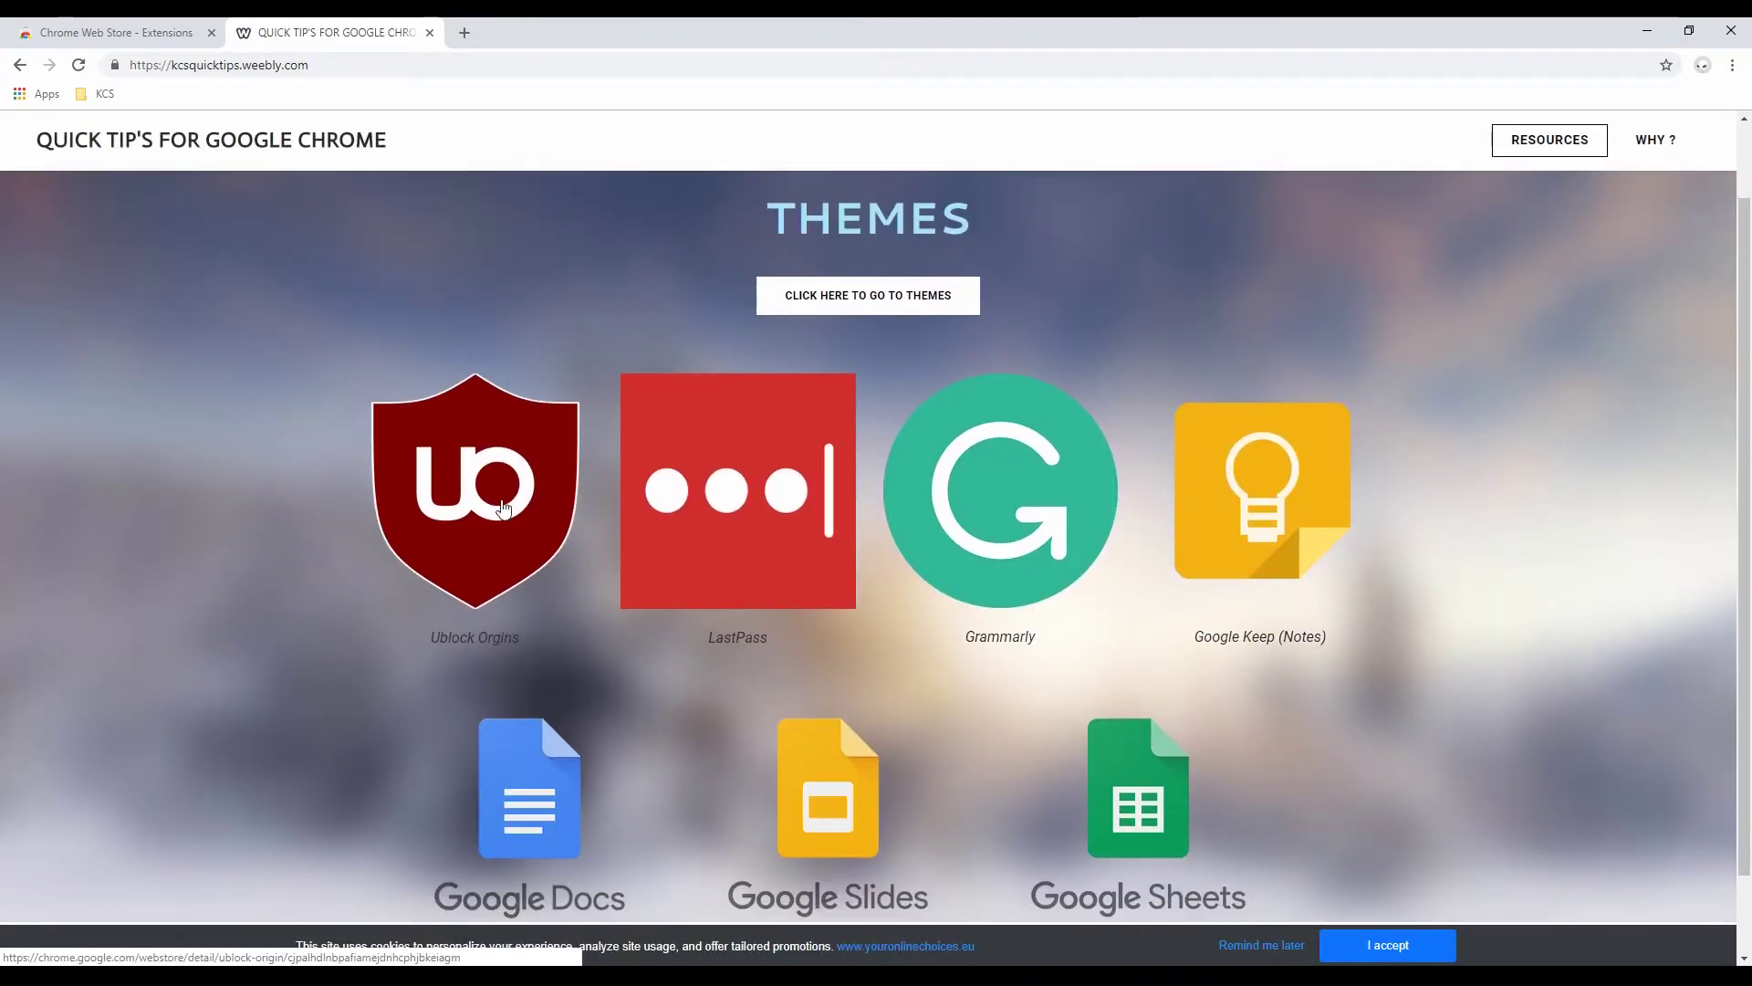
pyautogui.scroll(-1, 455, 521)
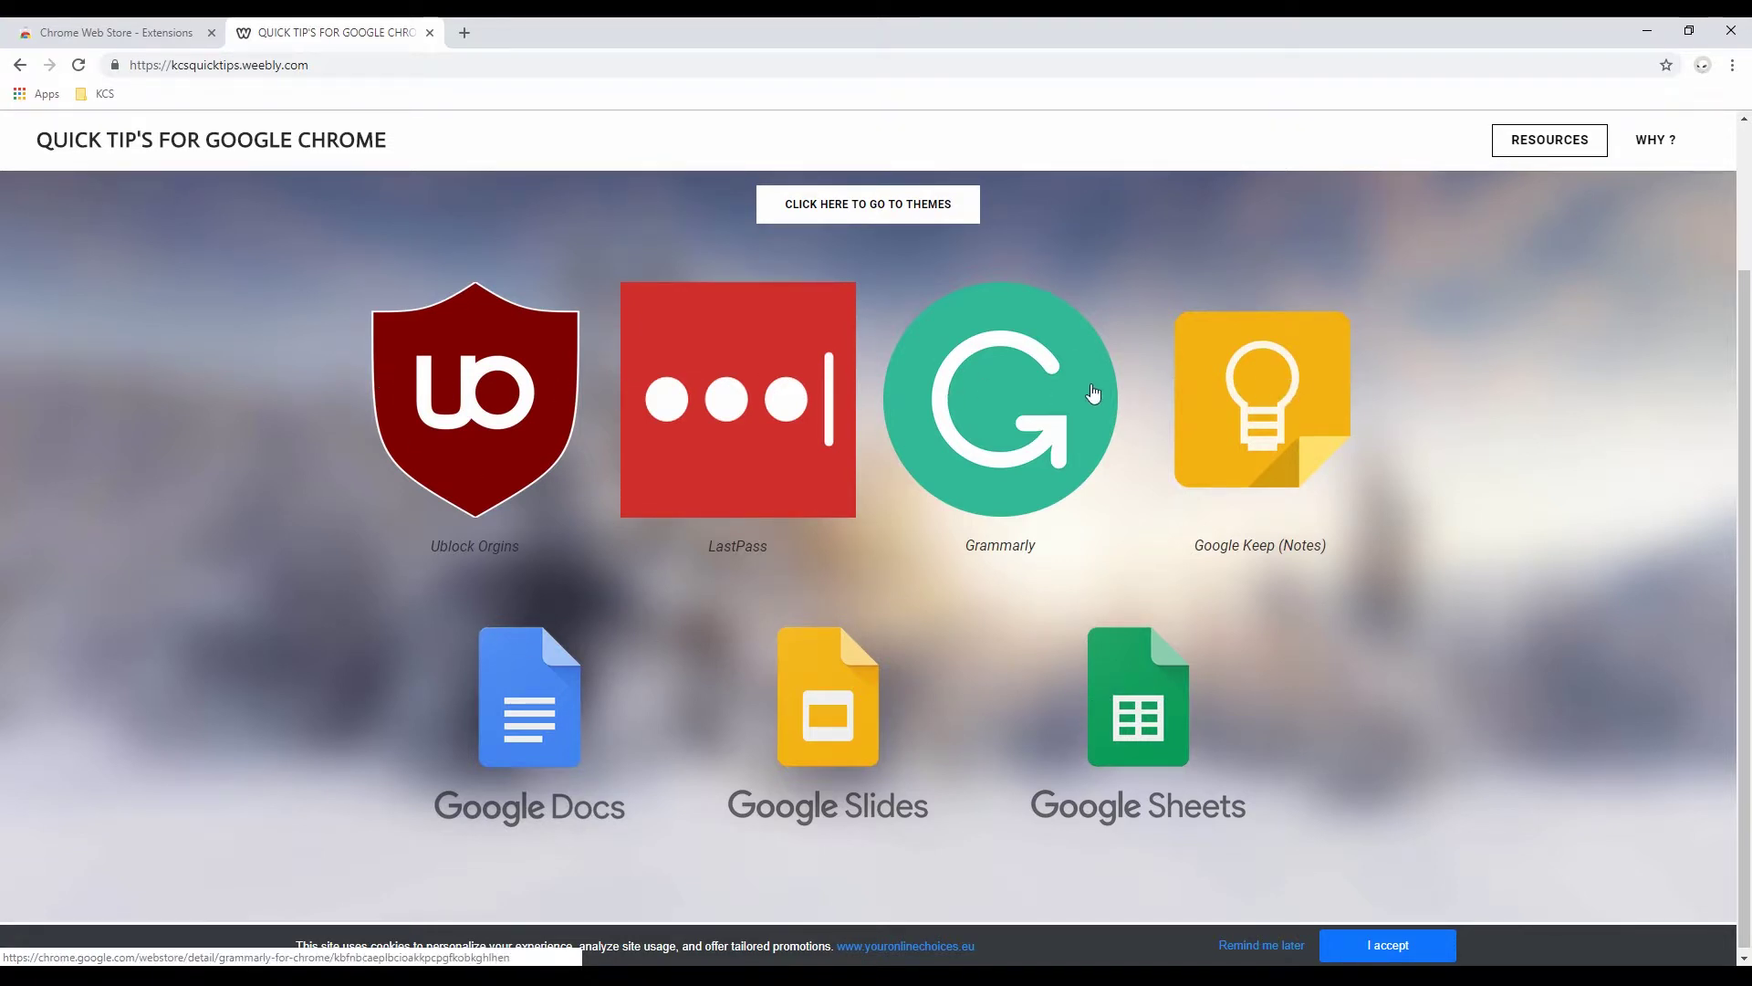
pyautogui.scroll(2, 580, 403)
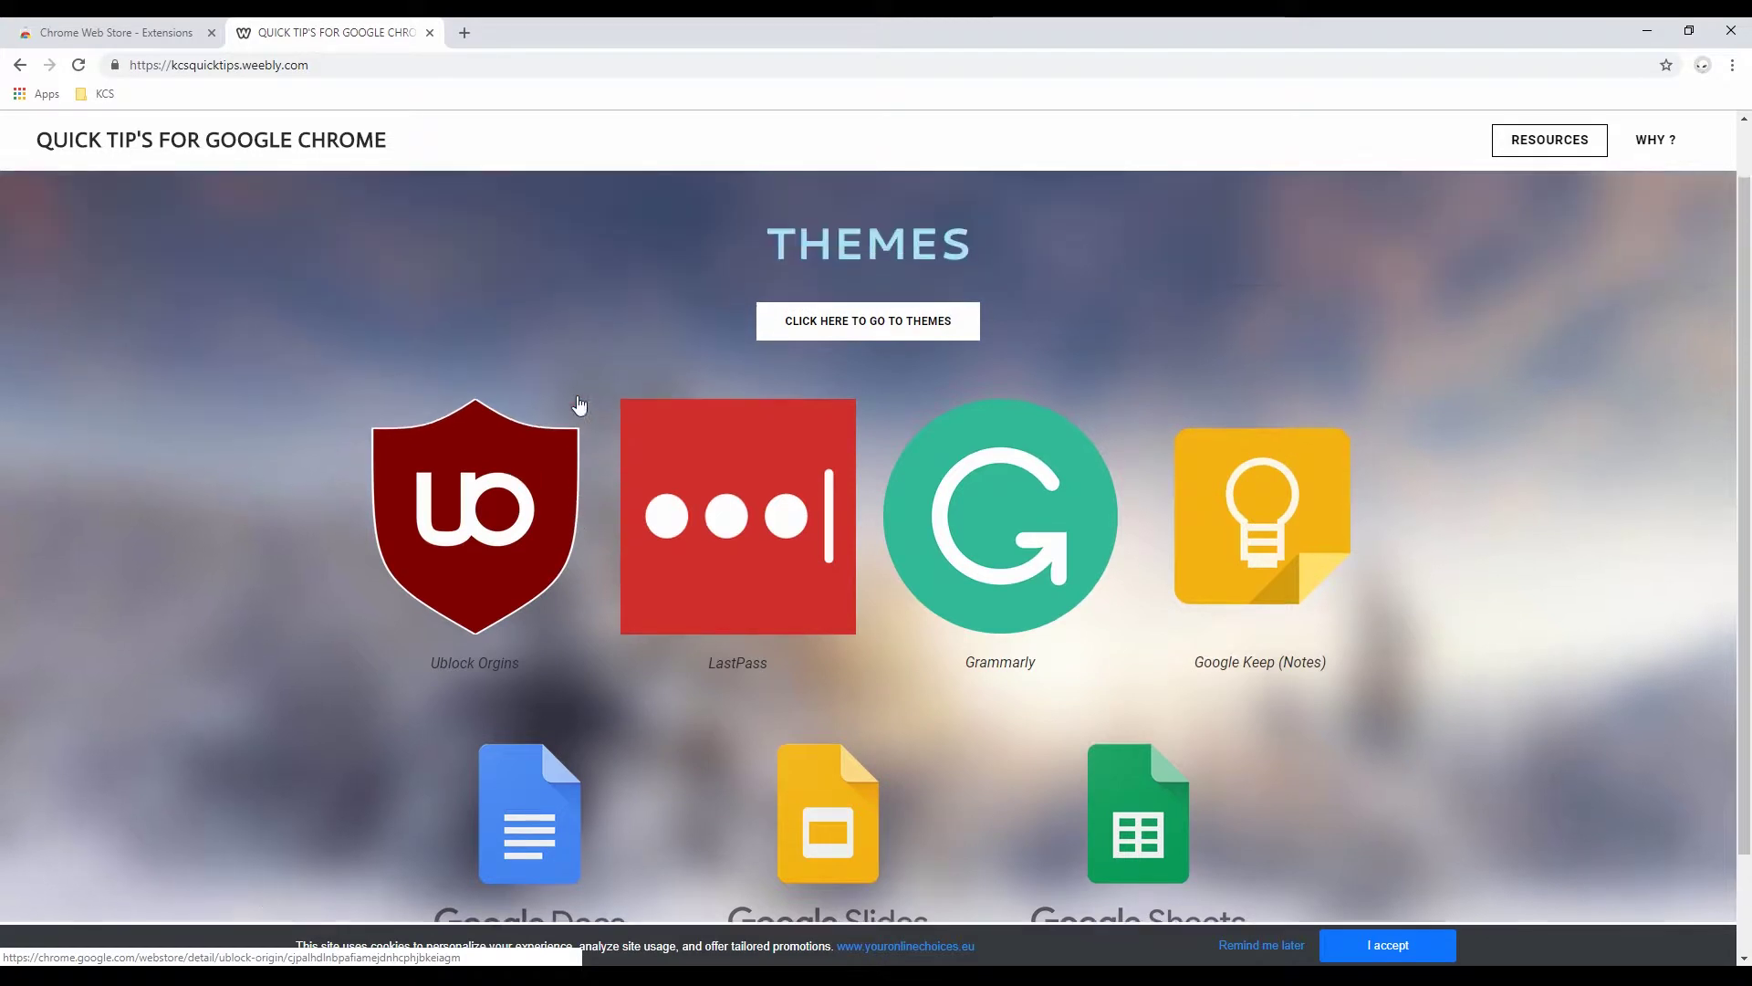
pyautogui.scroll(-1, 462, 491)
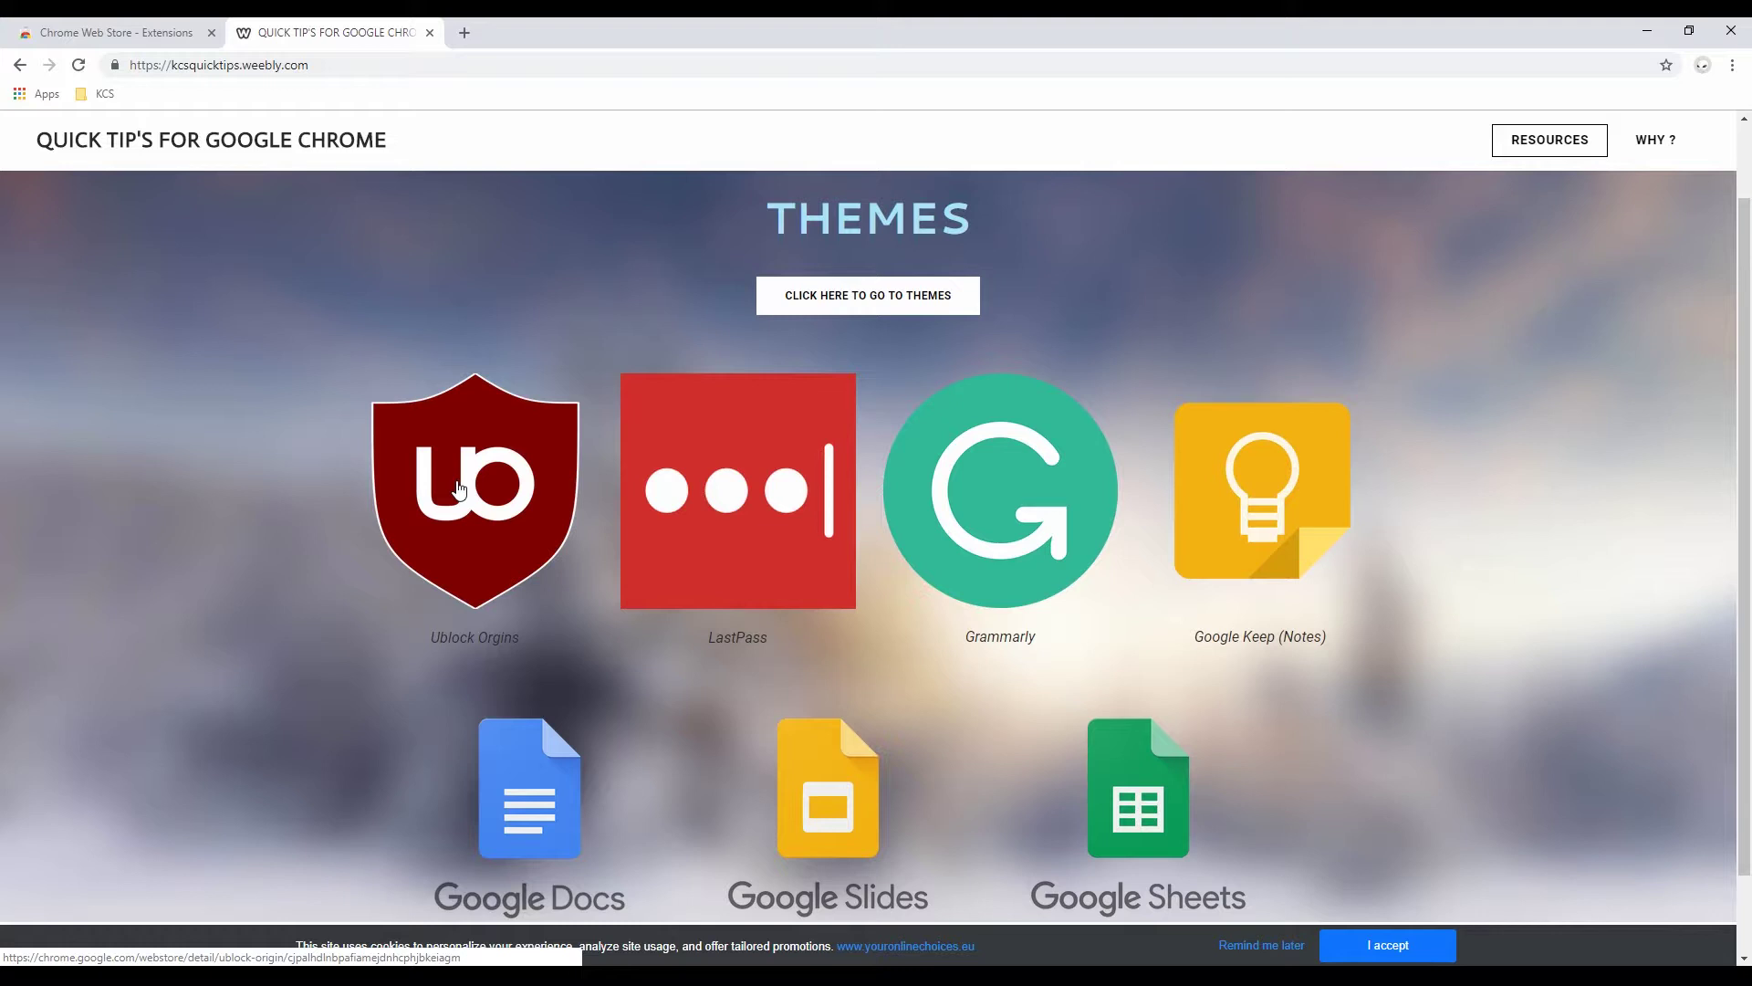
# - Open the uBlock Origin store page from the resources site in its own tab, and return to the site
pyautogui.middleClick(450, 488)
pyautogui.middleClick(549, 33)
pyautogui.middleClick(494, 483)
pyautogui.click(520, 32)
pyautogui.click(365, 31)
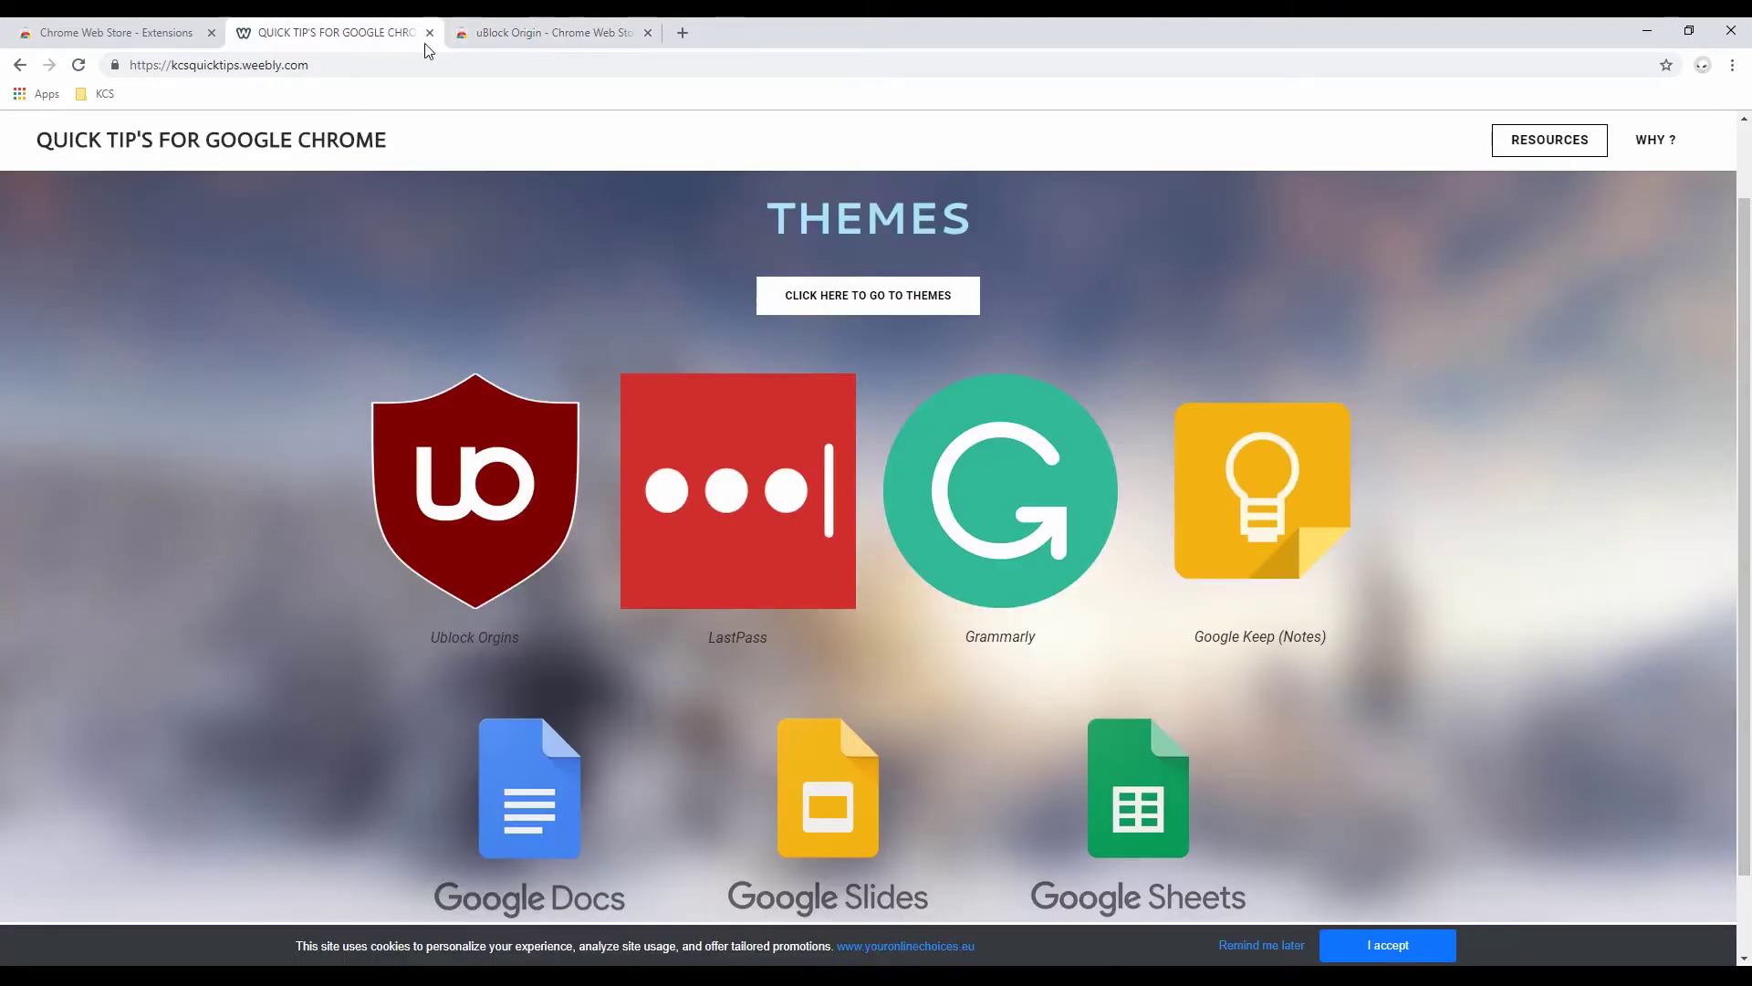
# - Open the LastPass, Grammarly and Google Keep store pages from the resources site in background tabs
pyautogui.middleClick(972, 509)
pyautogui.middleClick(973, 509)
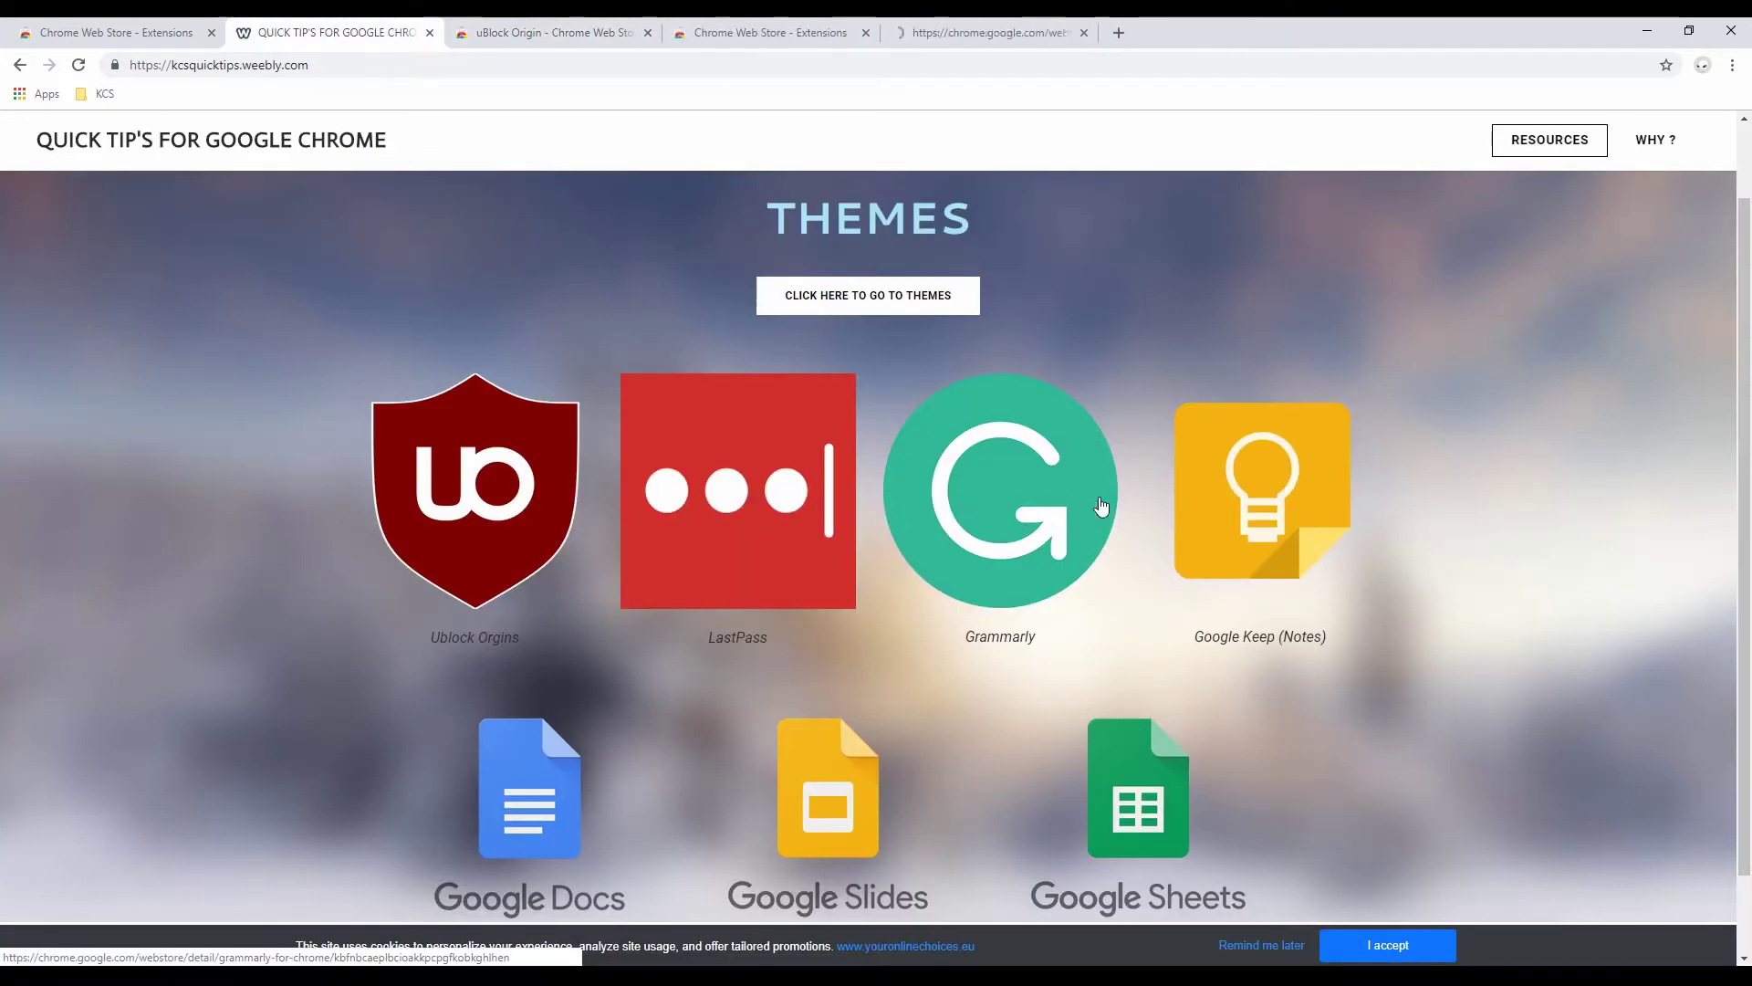
pyautogui.middleClick(1221, 454)
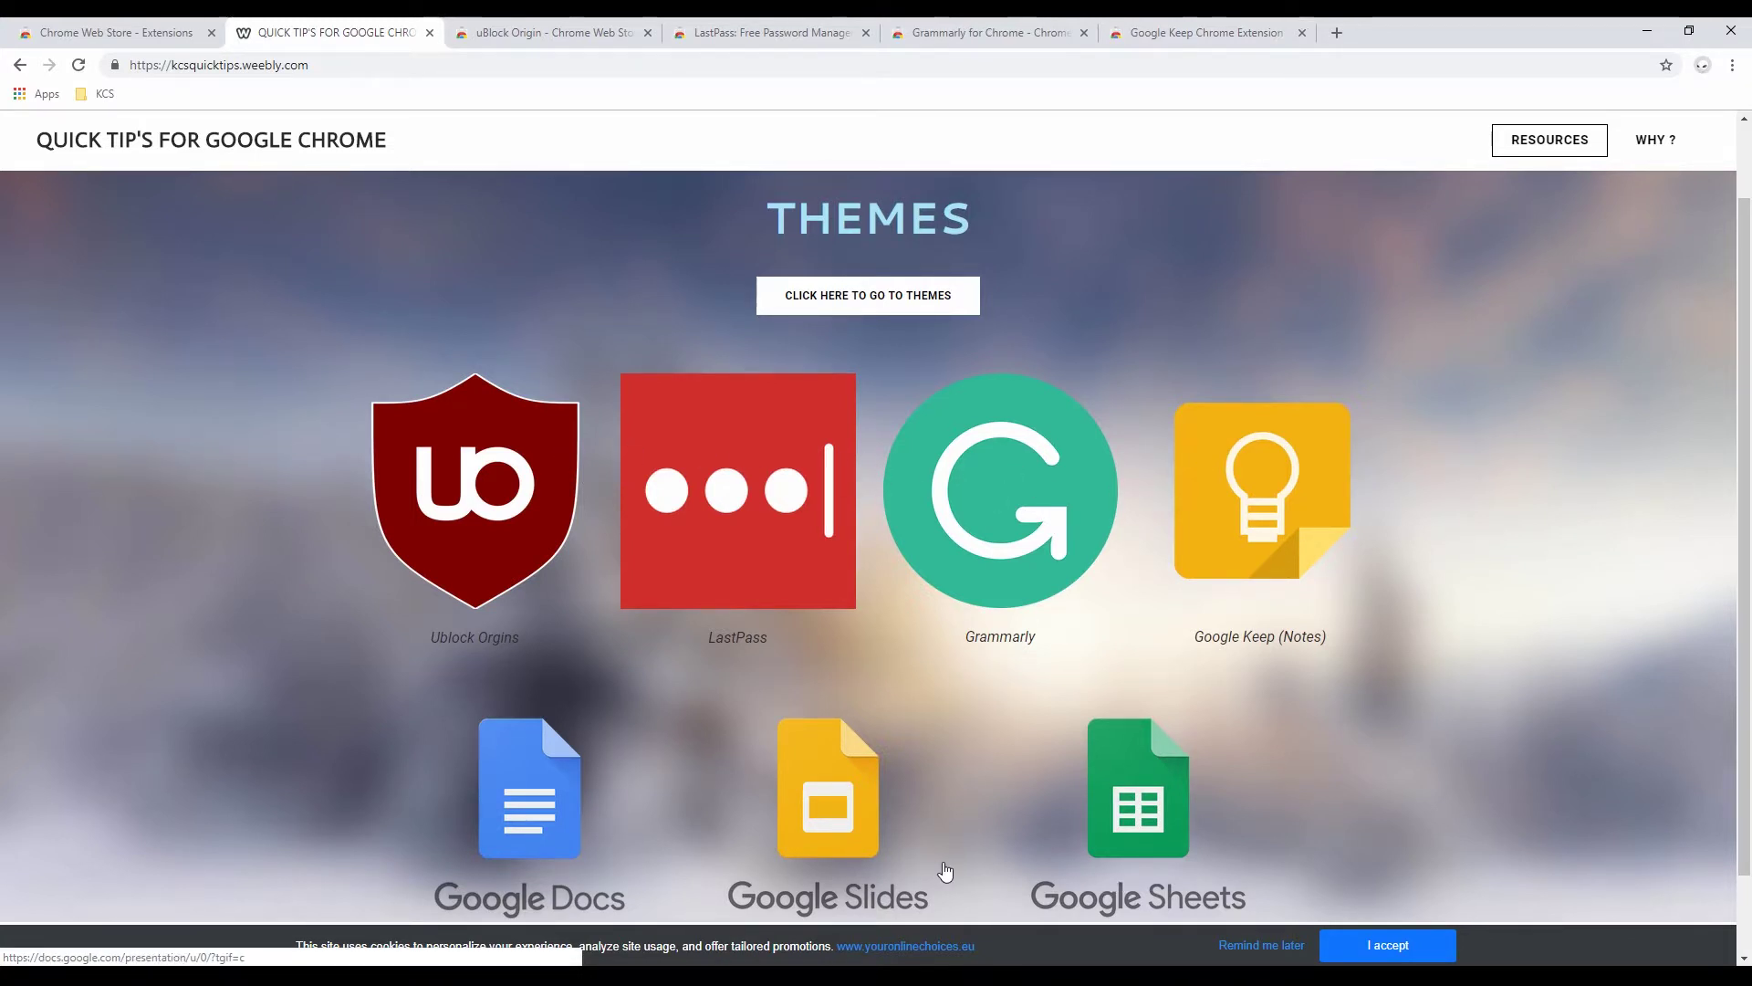
# - Accept the resources site's cookie notice and switch to the uBlock Origin store page
pyautogui.click(1392, 944)
pyautogui.scroll(-2, 1195, 792)
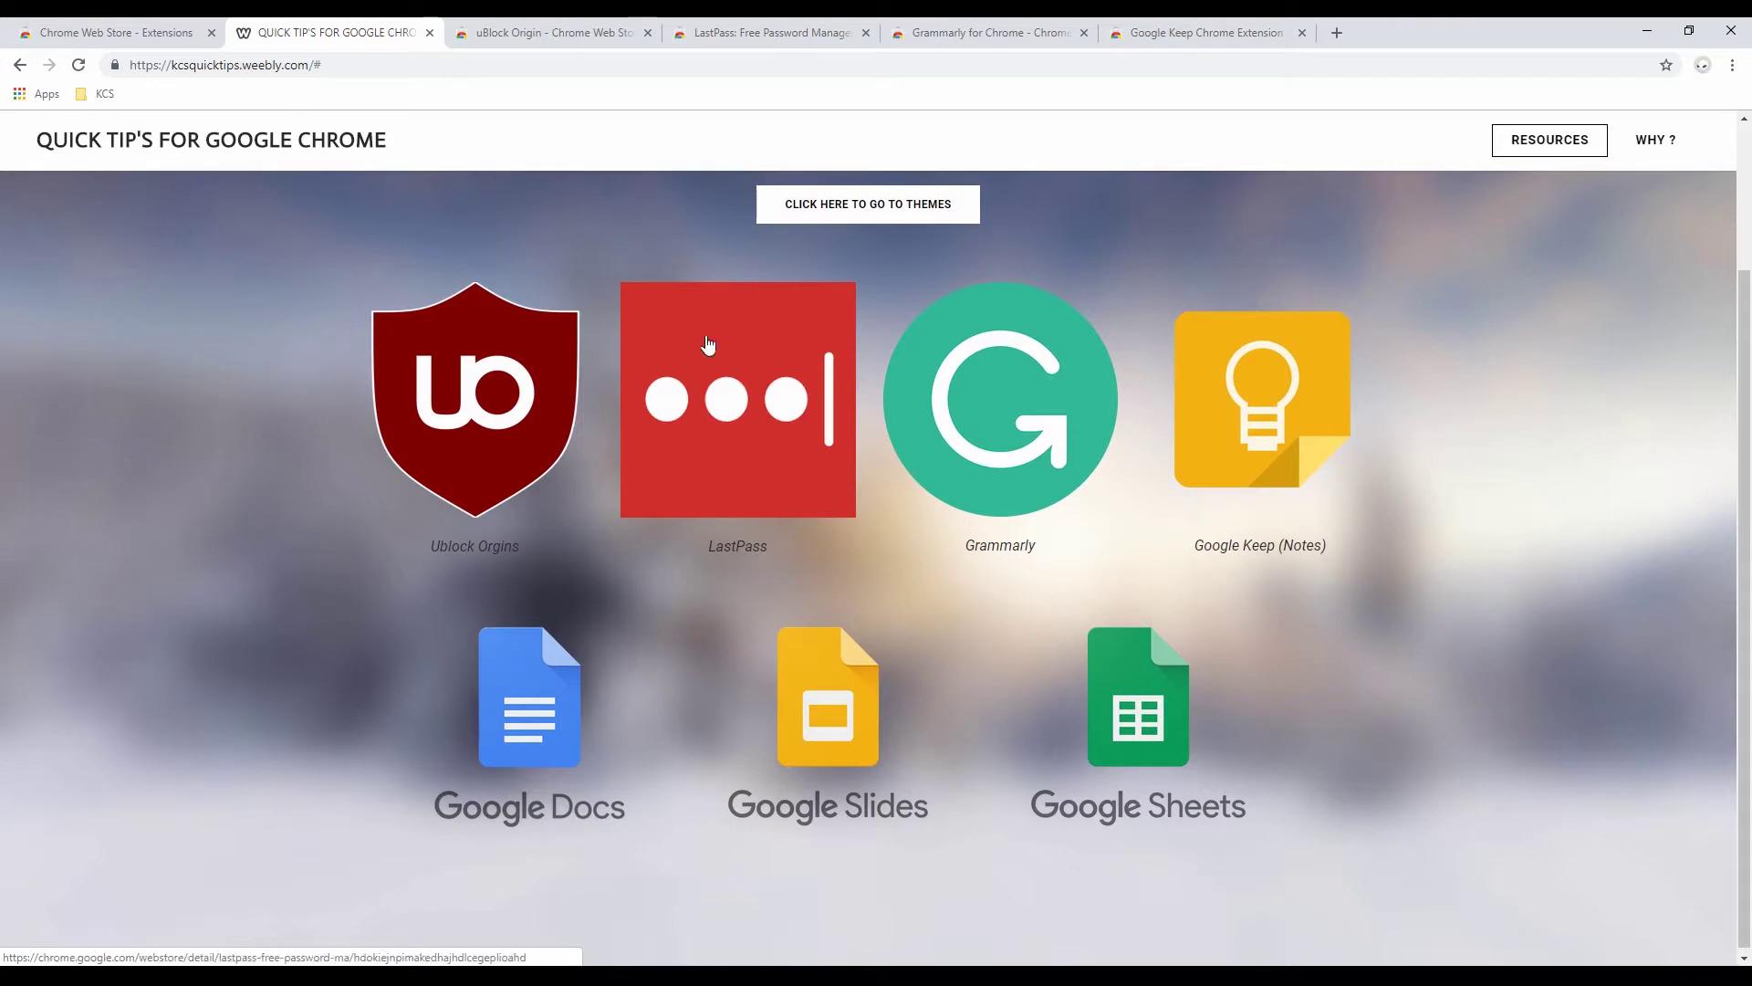
pyautogui.click(584, 38)
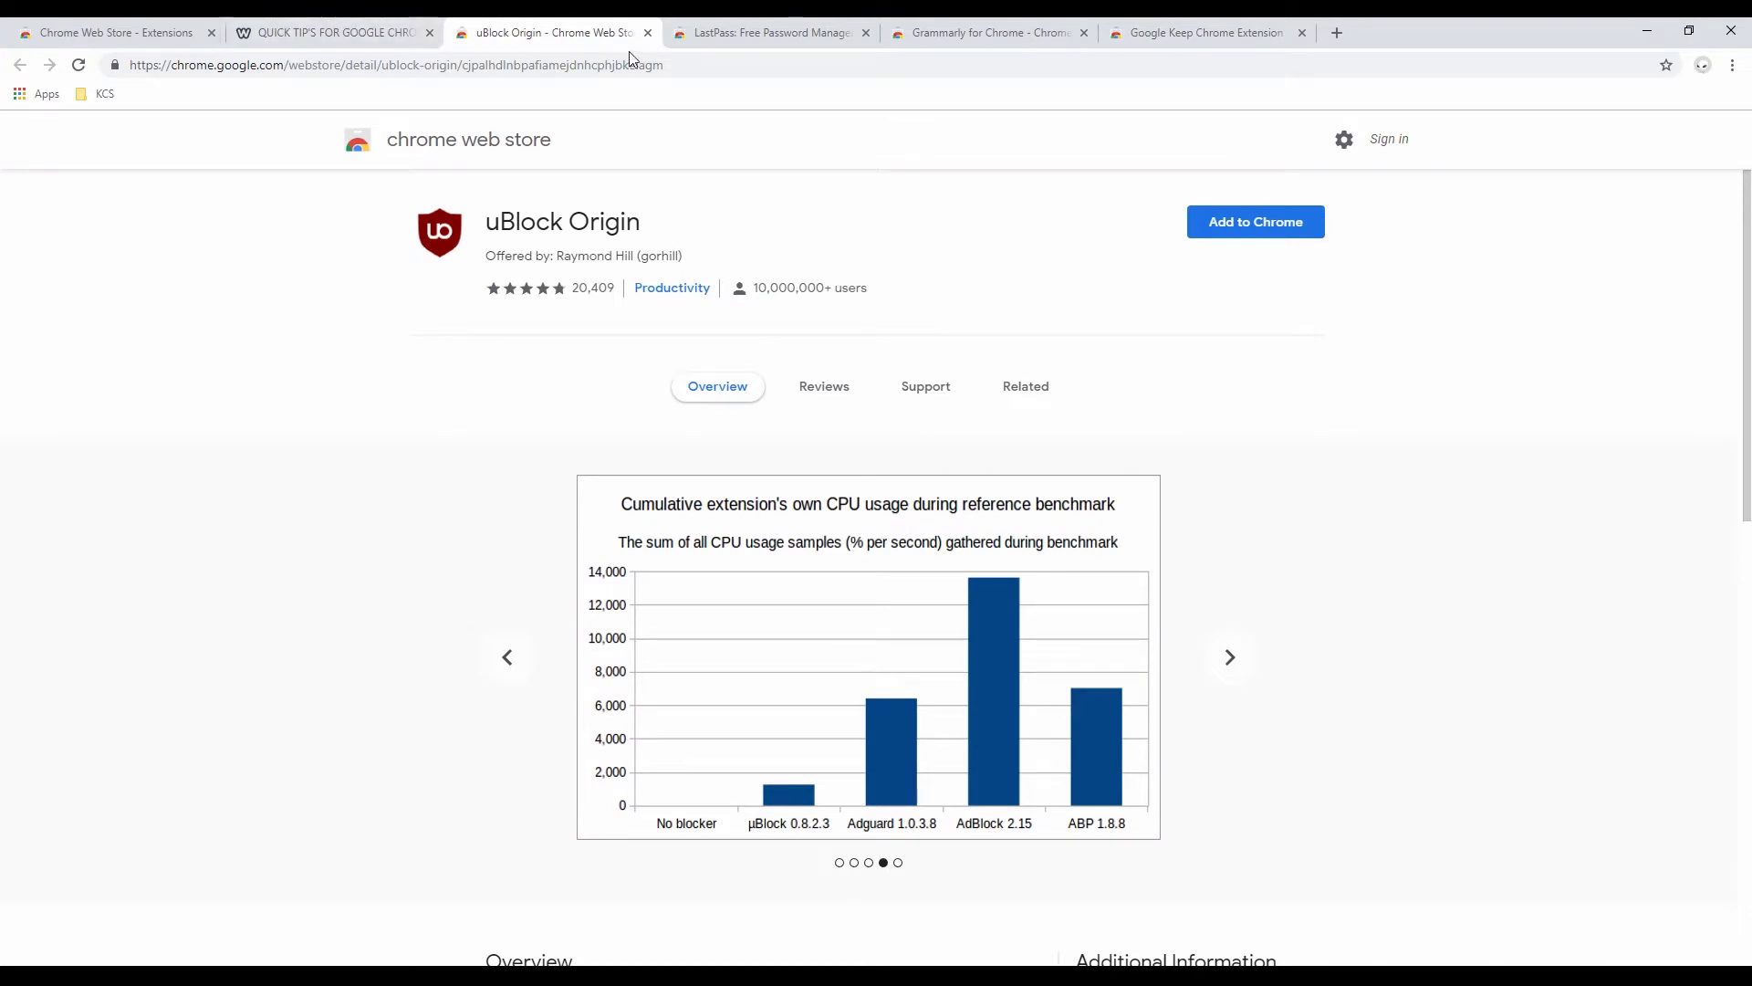
# - Add the uBlock Origin extension to the browser, confirm its permissions, and dismiss the installation notice
pyautogui.moveTo(485, 205); pyautogui.dragTo(665, 230)
pyautogui.click(661, 232)
pyautogui.moveTo(556, 258); pyautogui.dragTo(646, 258)
pyautogui.click(680, 256)
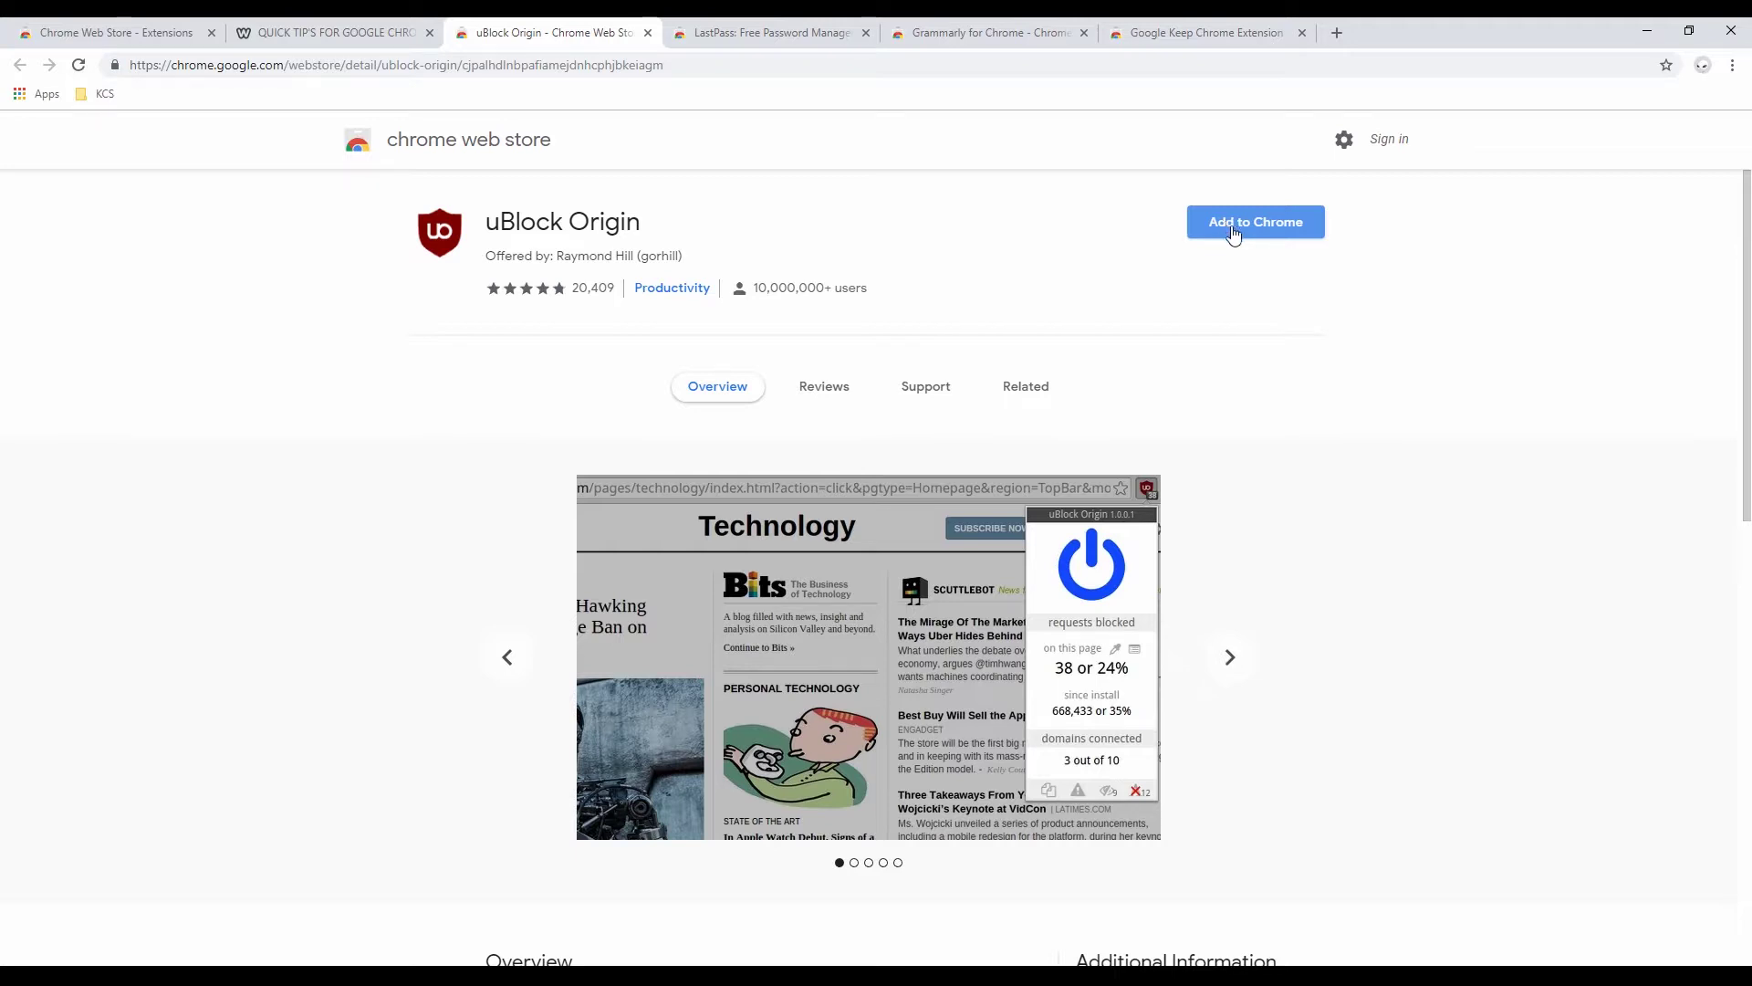
pyautogui.click(1253, 227)
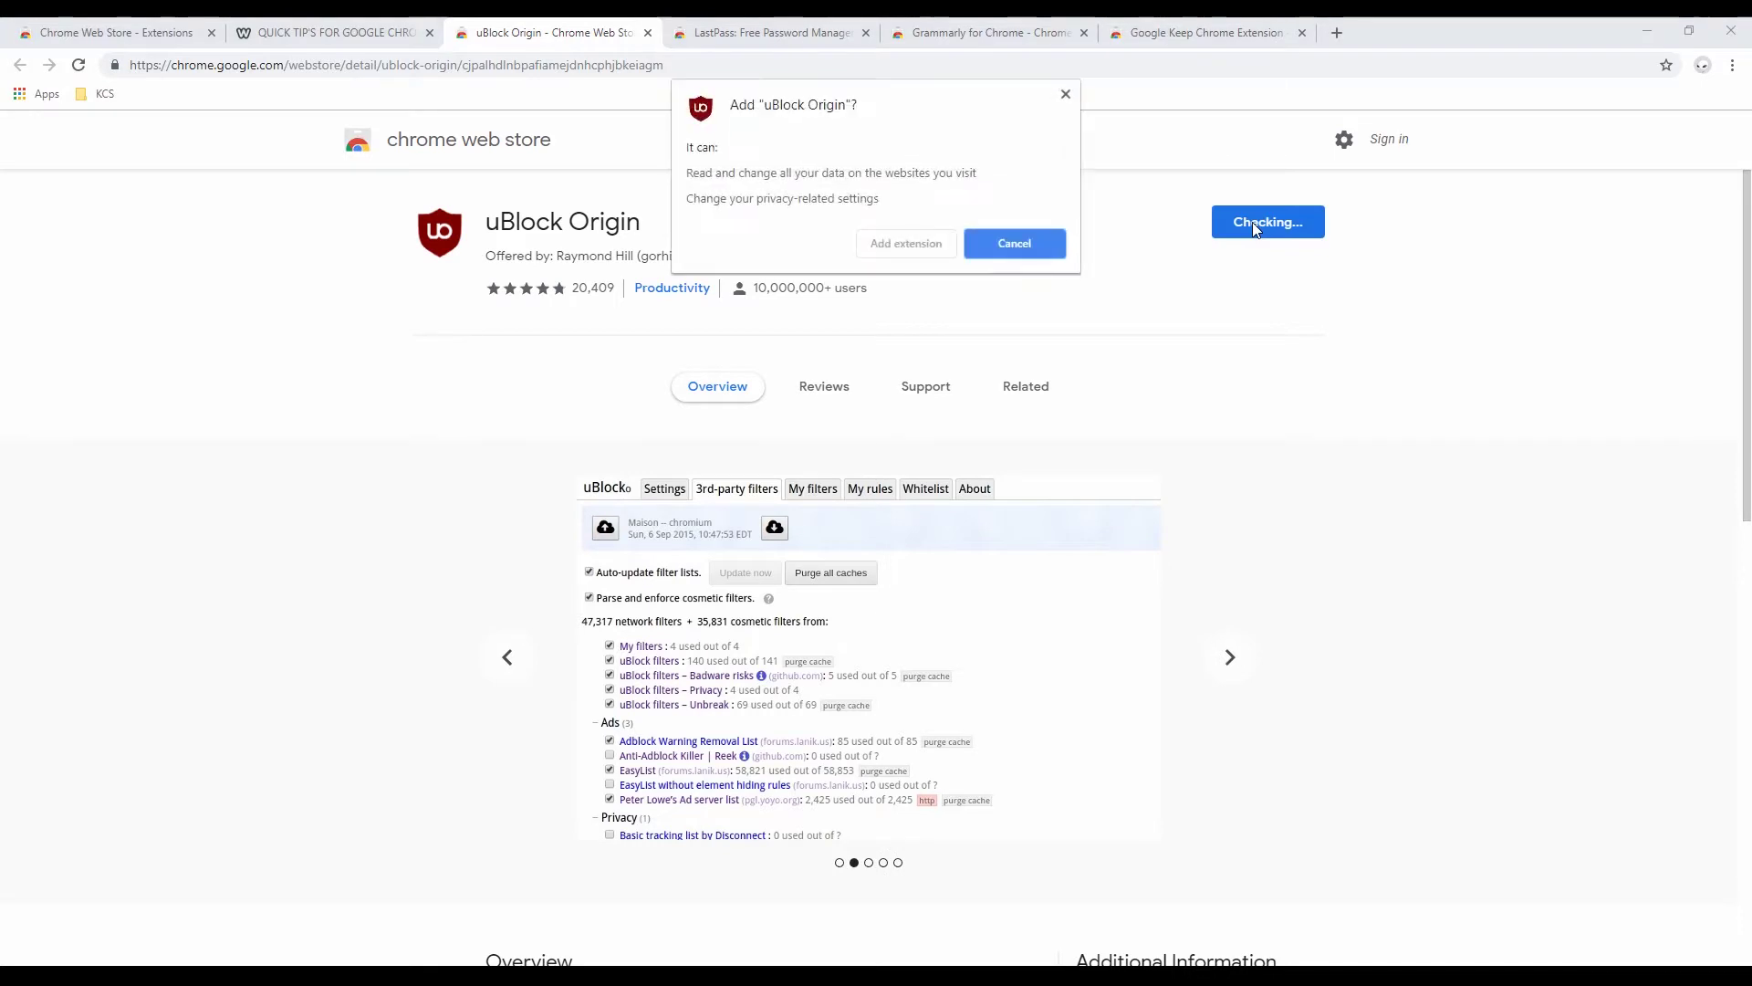
pyautogui.click(908, 245)
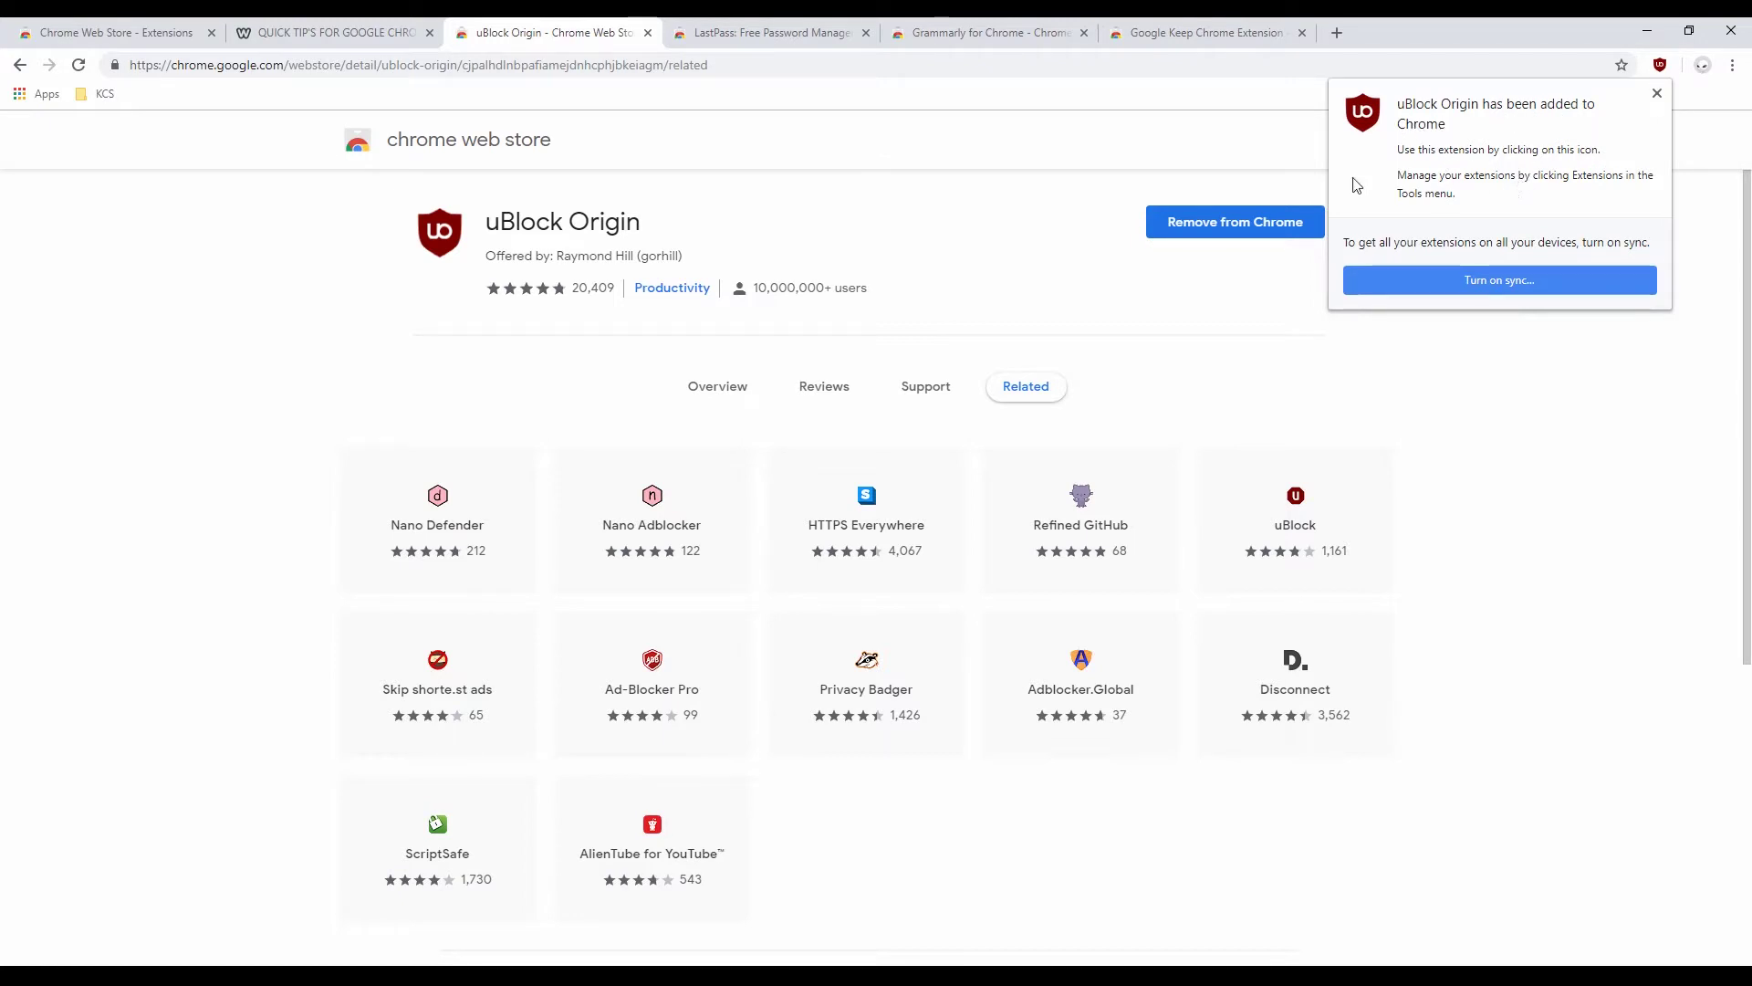
pyautogui.click(1681, 97)
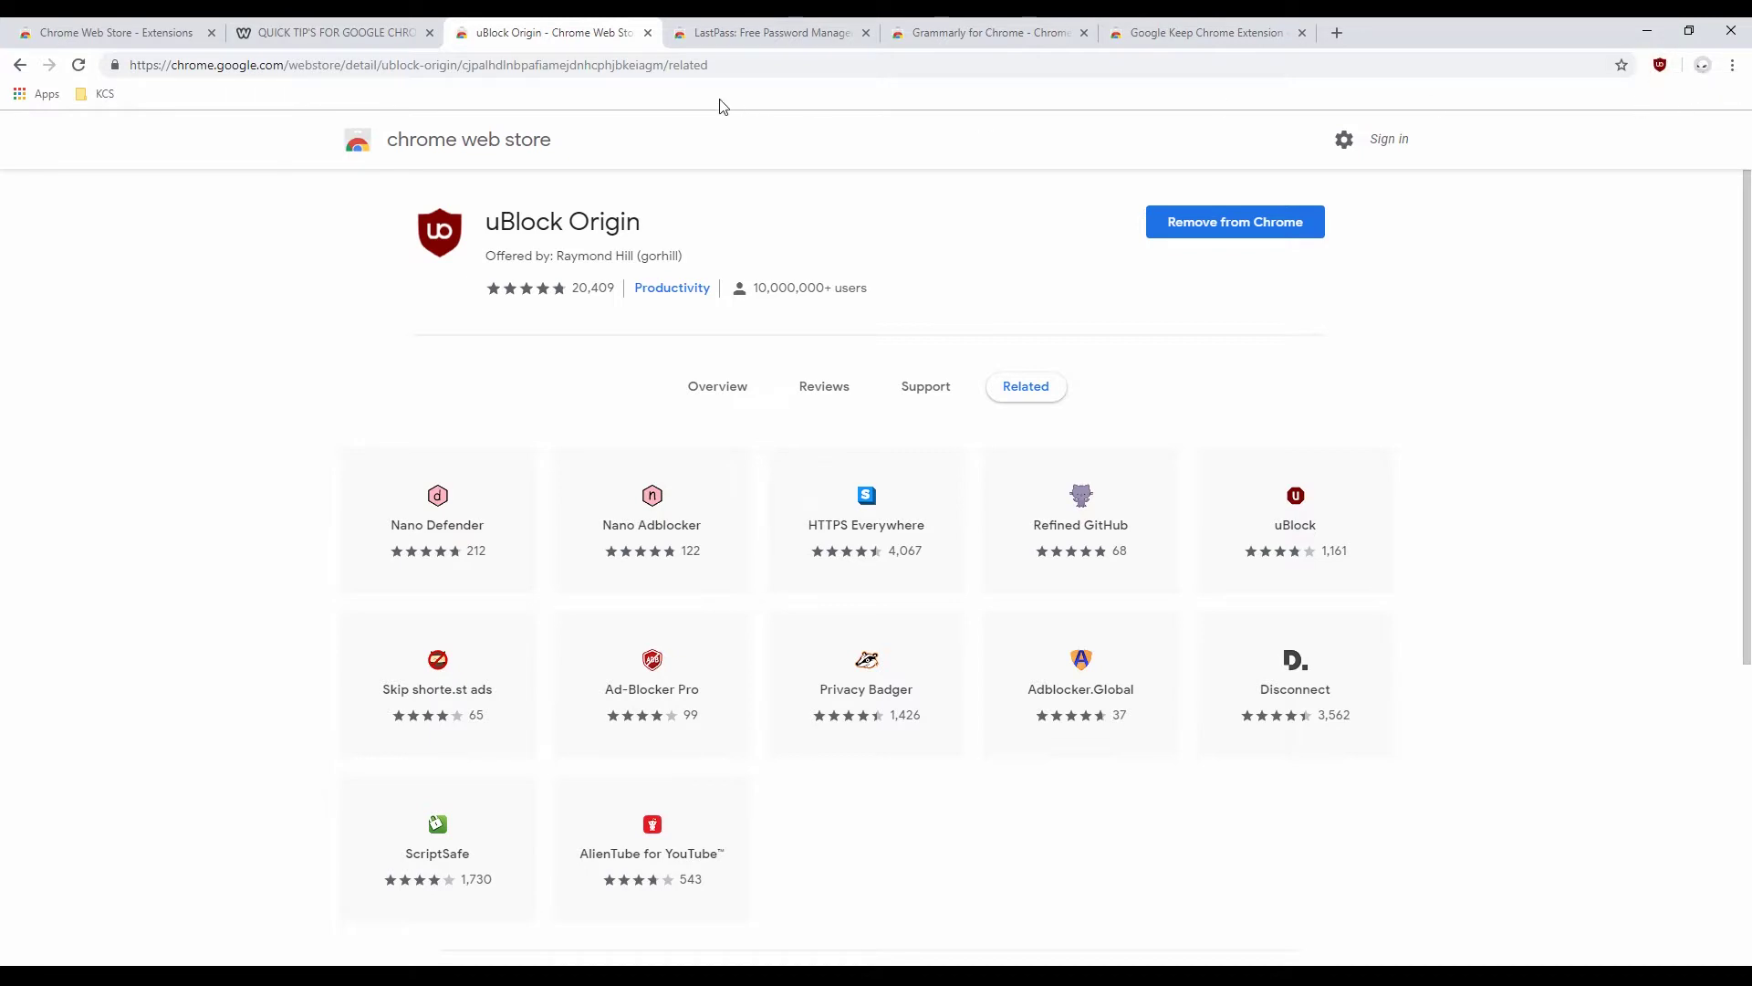
# - Open uBlock Origin's popup, switch blocking off for the current page and back on, and close the popup
pyautogui.click(1661, 64)
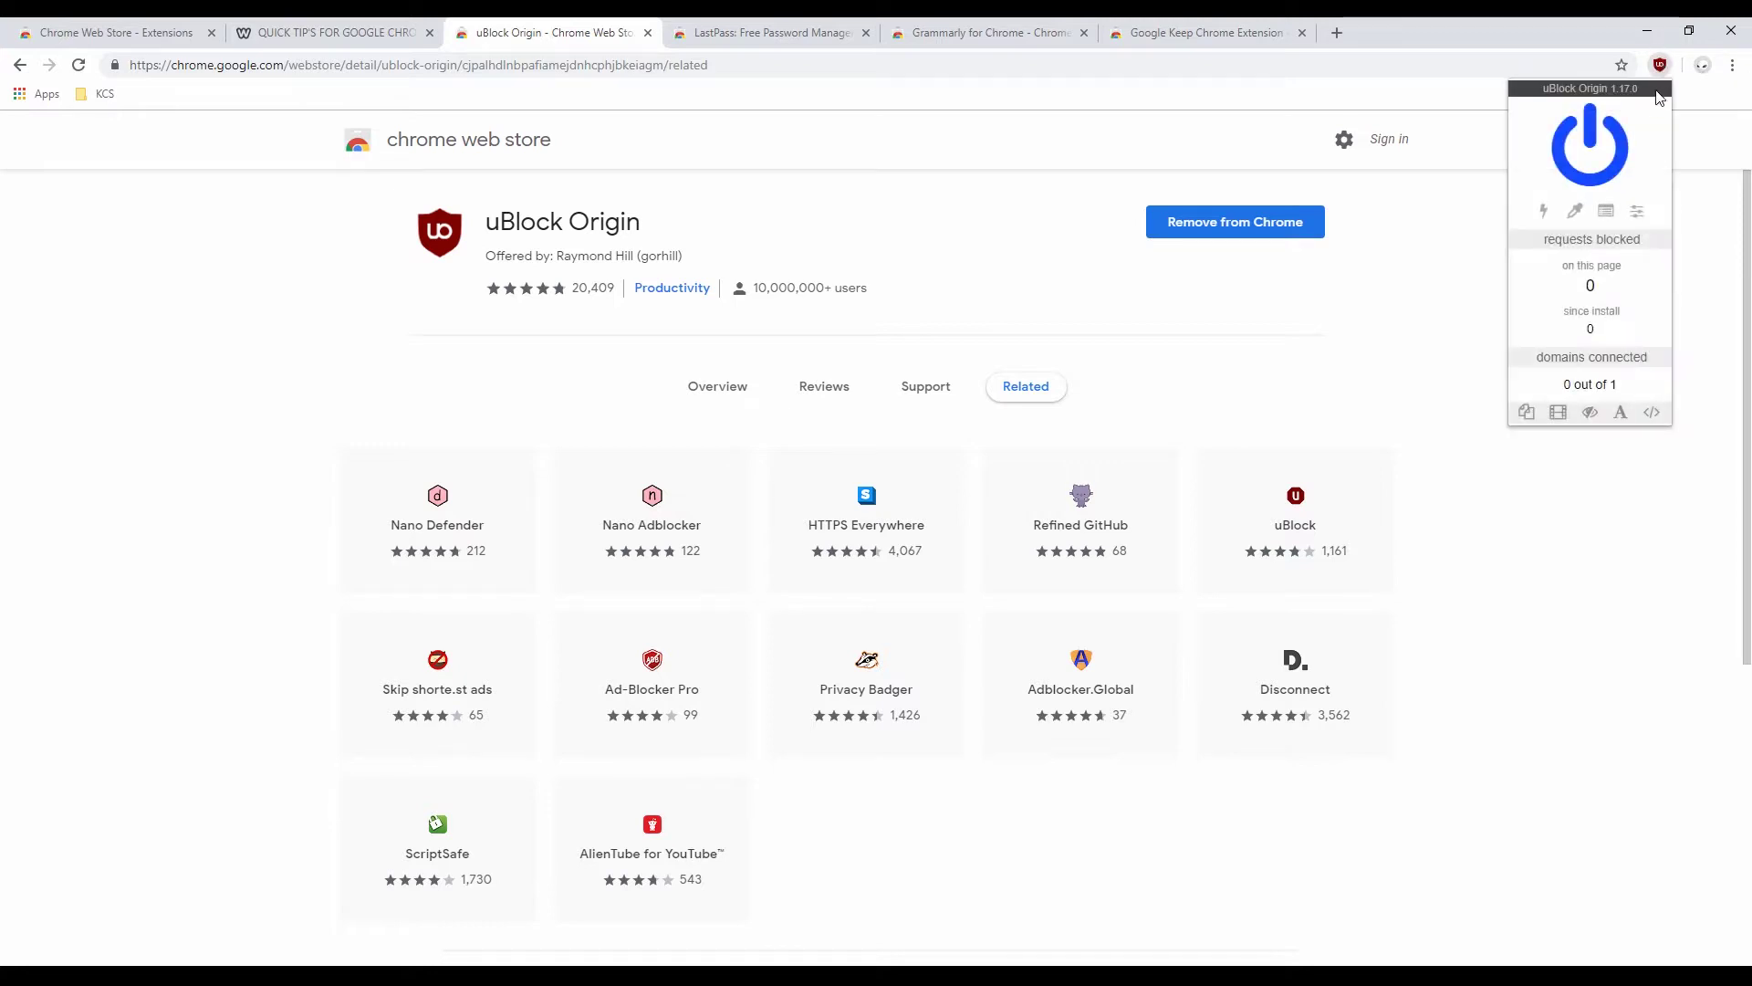
pyautogui.click(1569, 153)
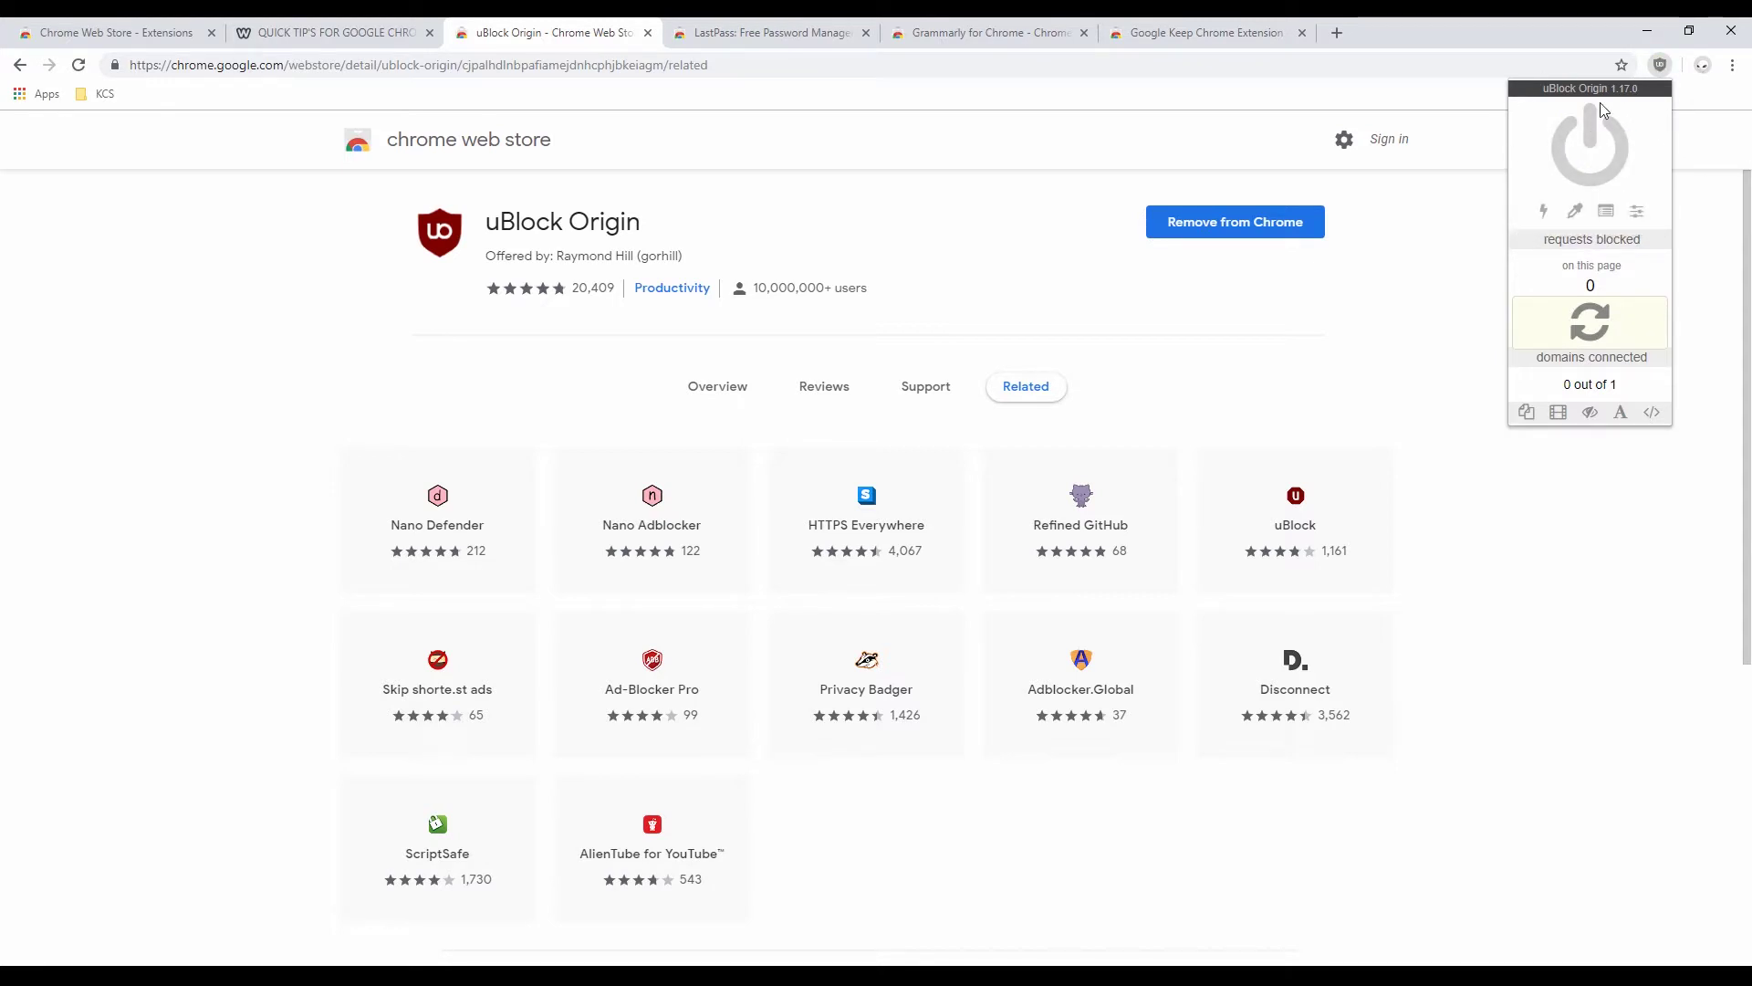
pyautogui.click(1606, 123)
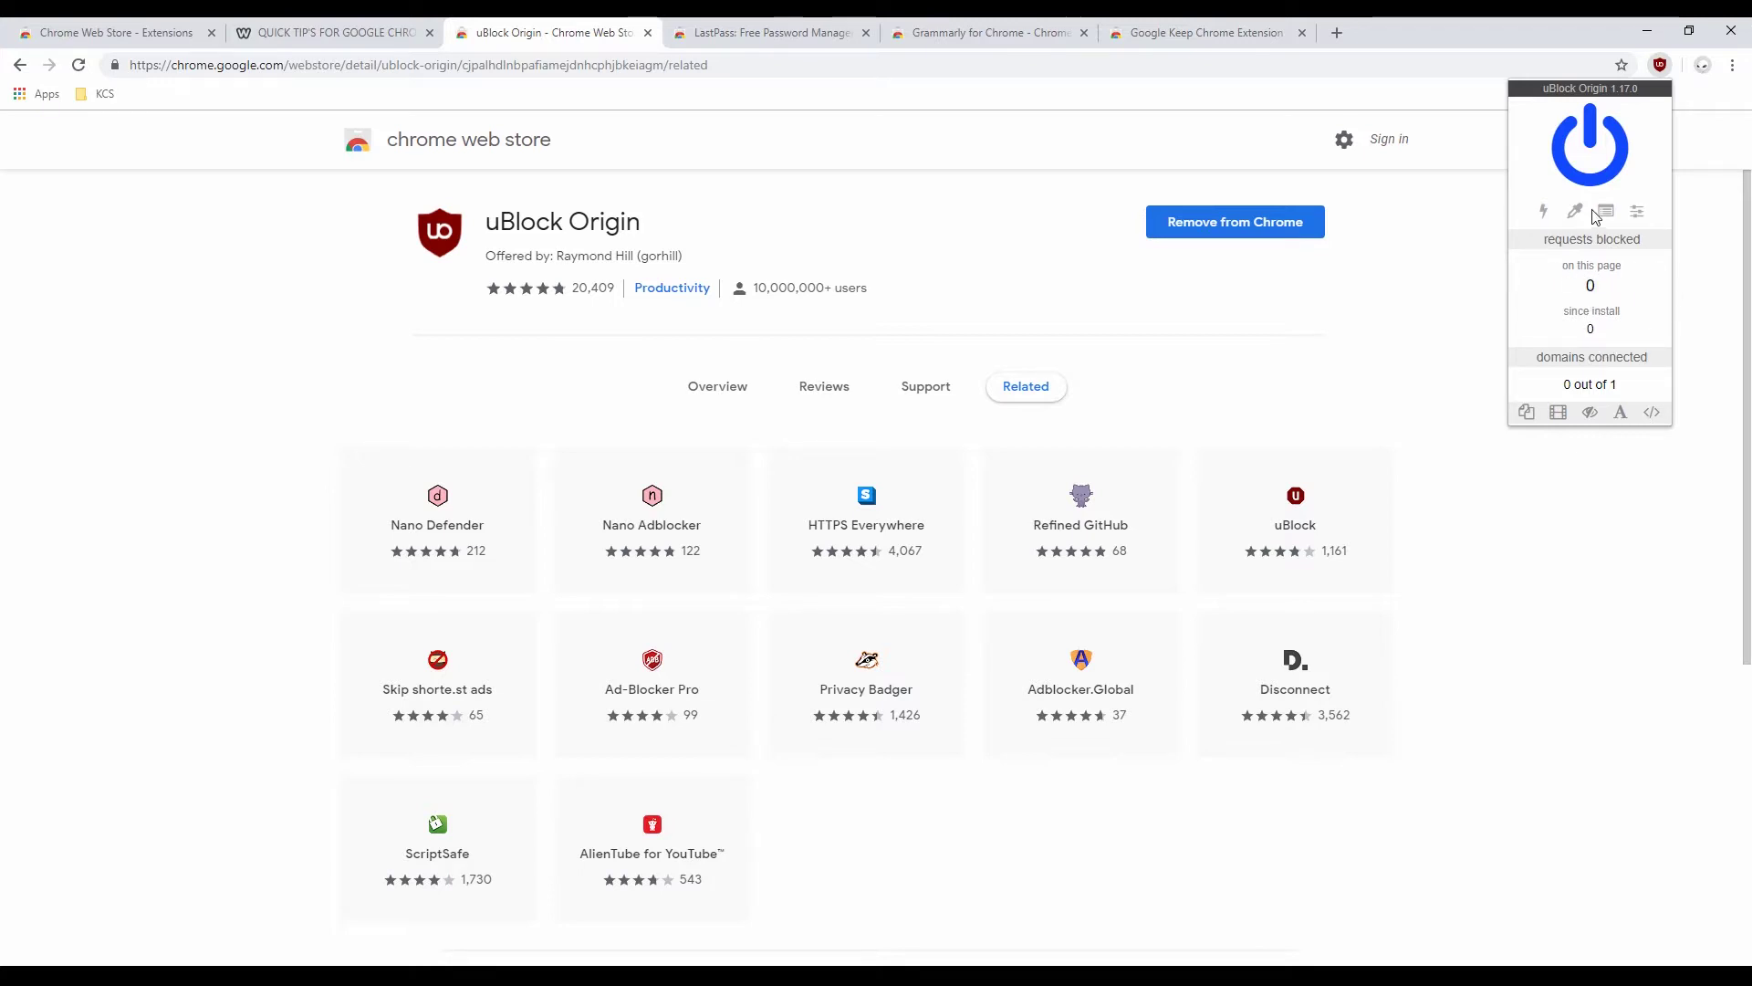
pyautogui.click(562, 41)
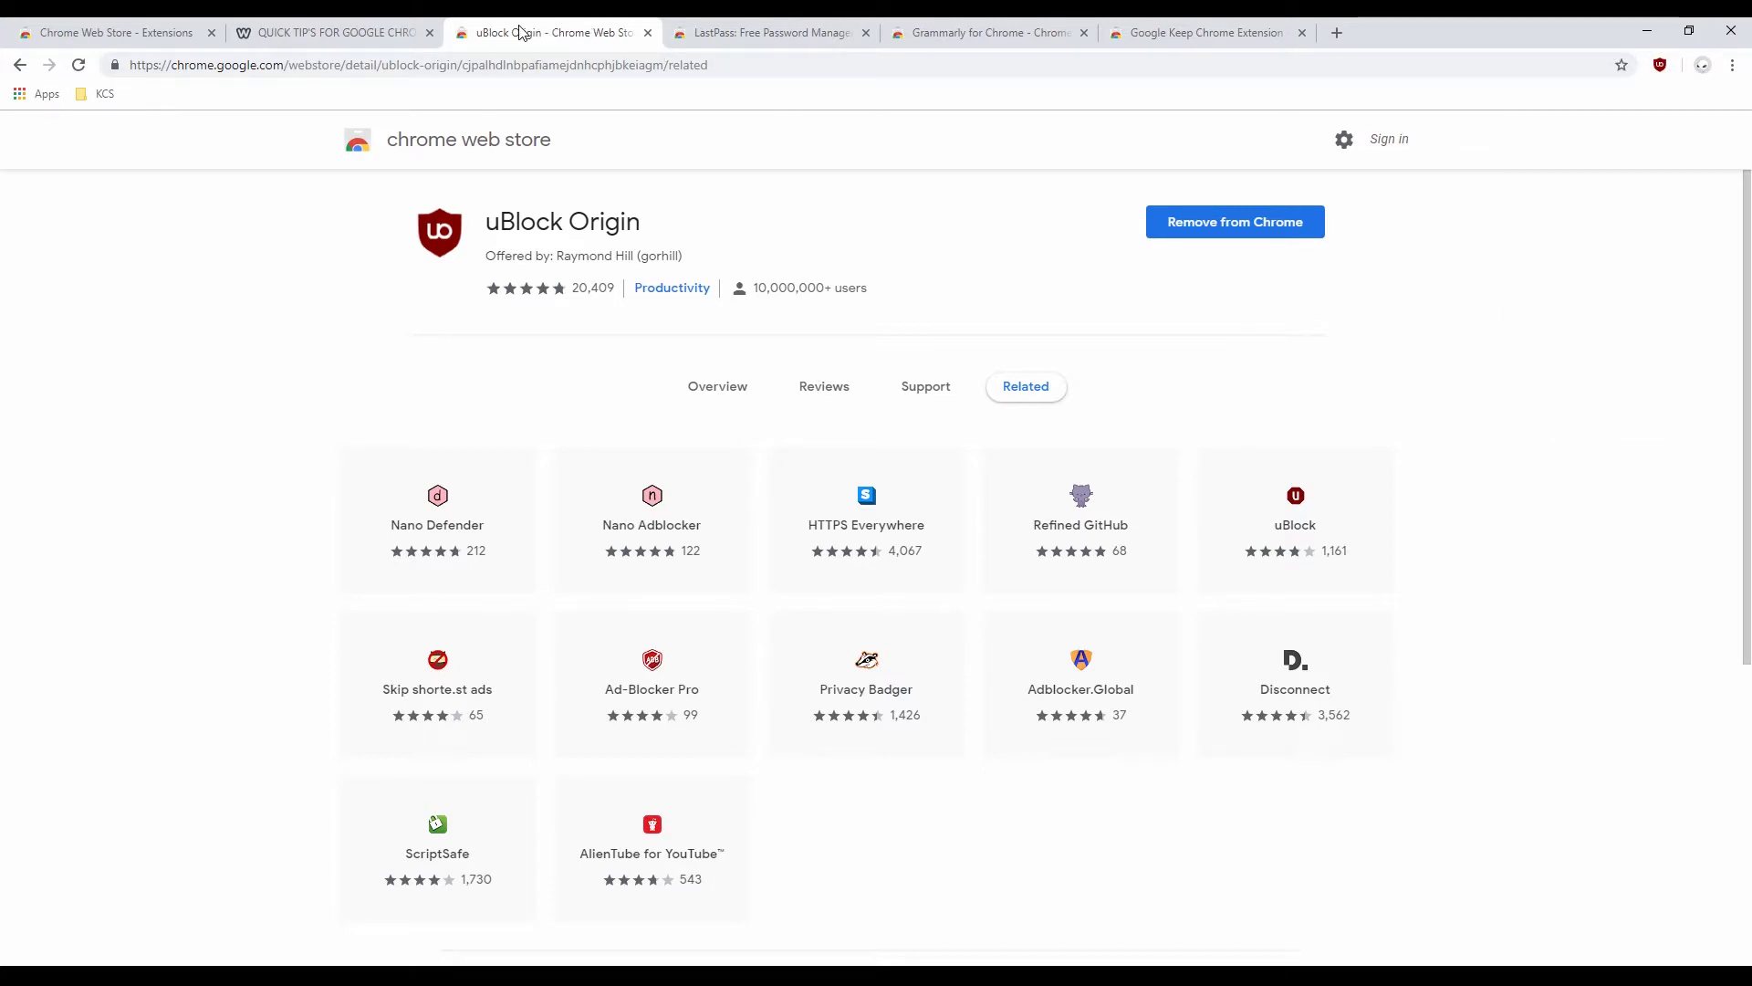
# - Revisit the resources site briefly, and close the uBlock Origin store page
pyautogui.click(391, 32)
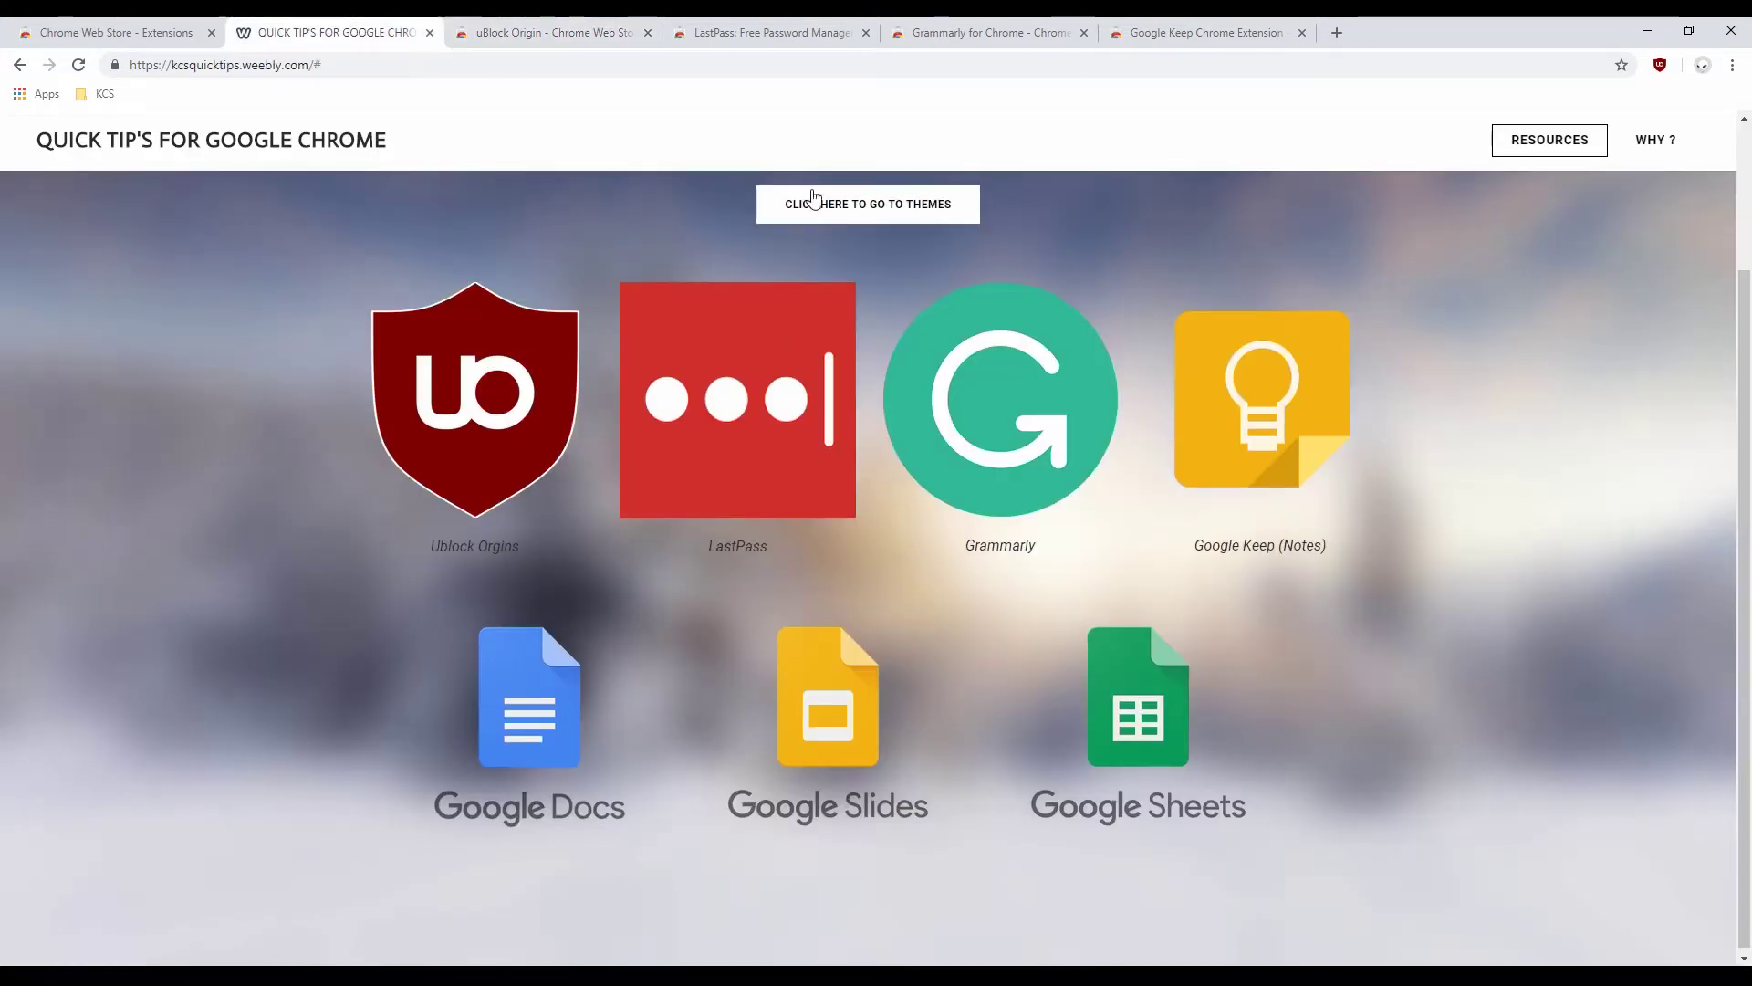
pyautogui.click(502, 33)
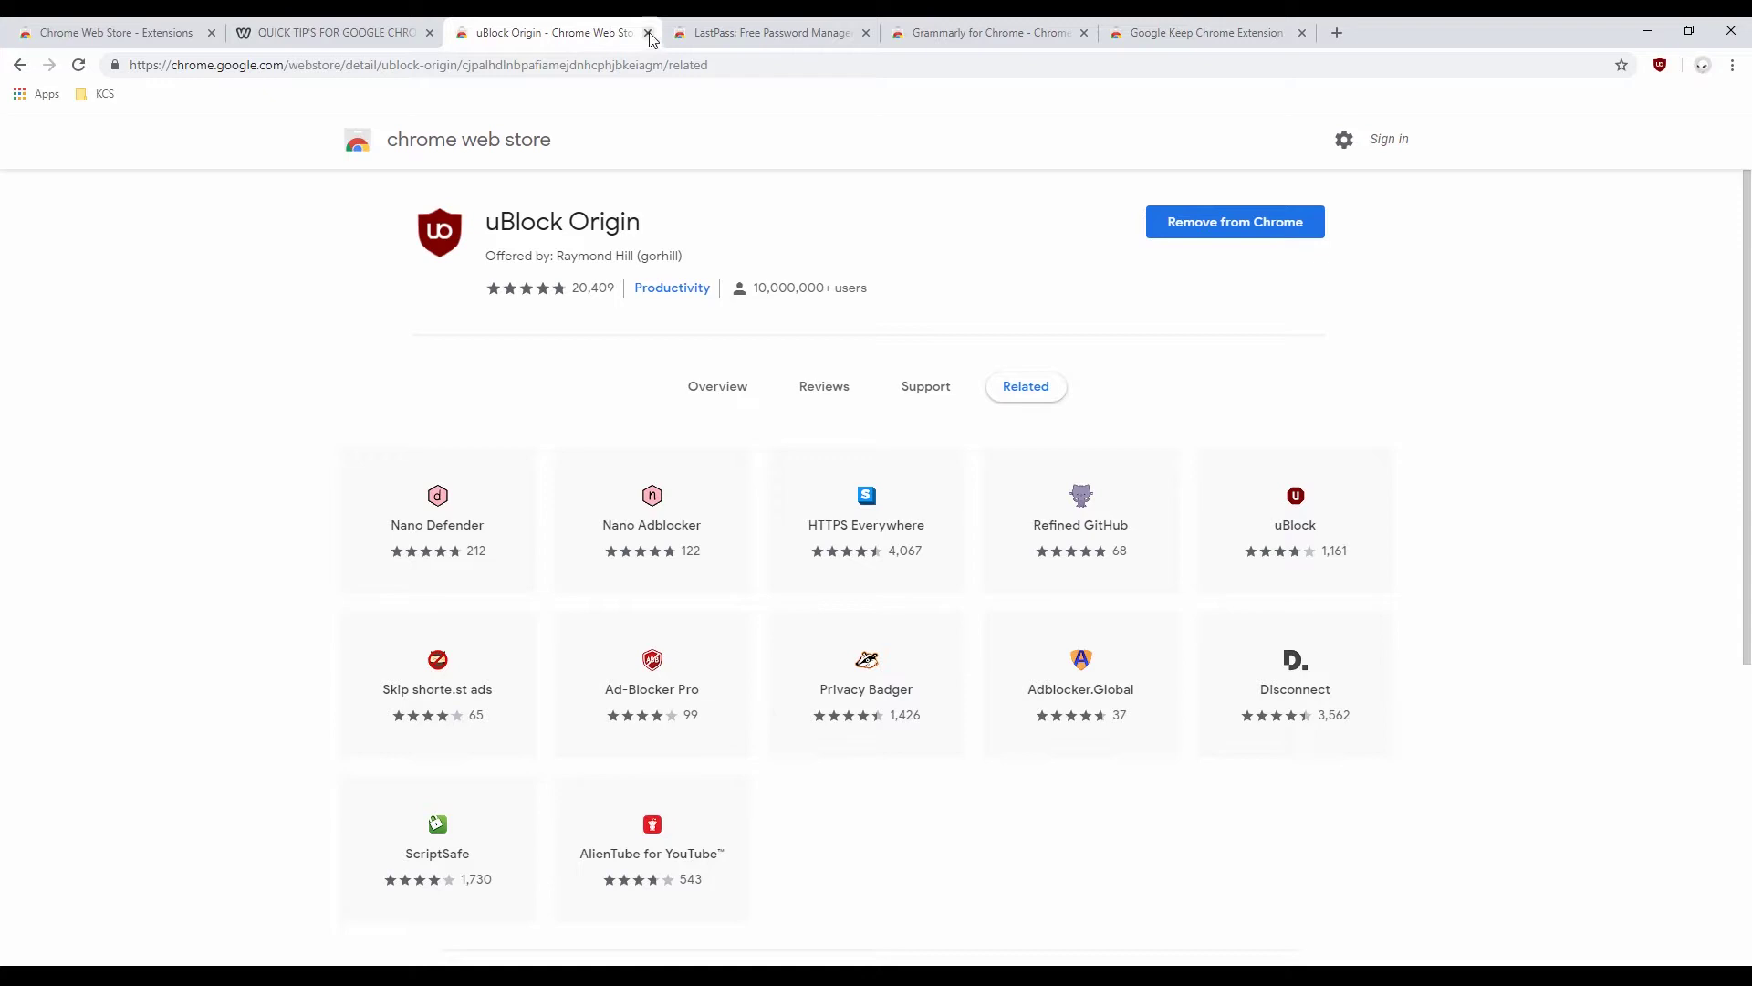
pyautogui.middleClick(524, 40)
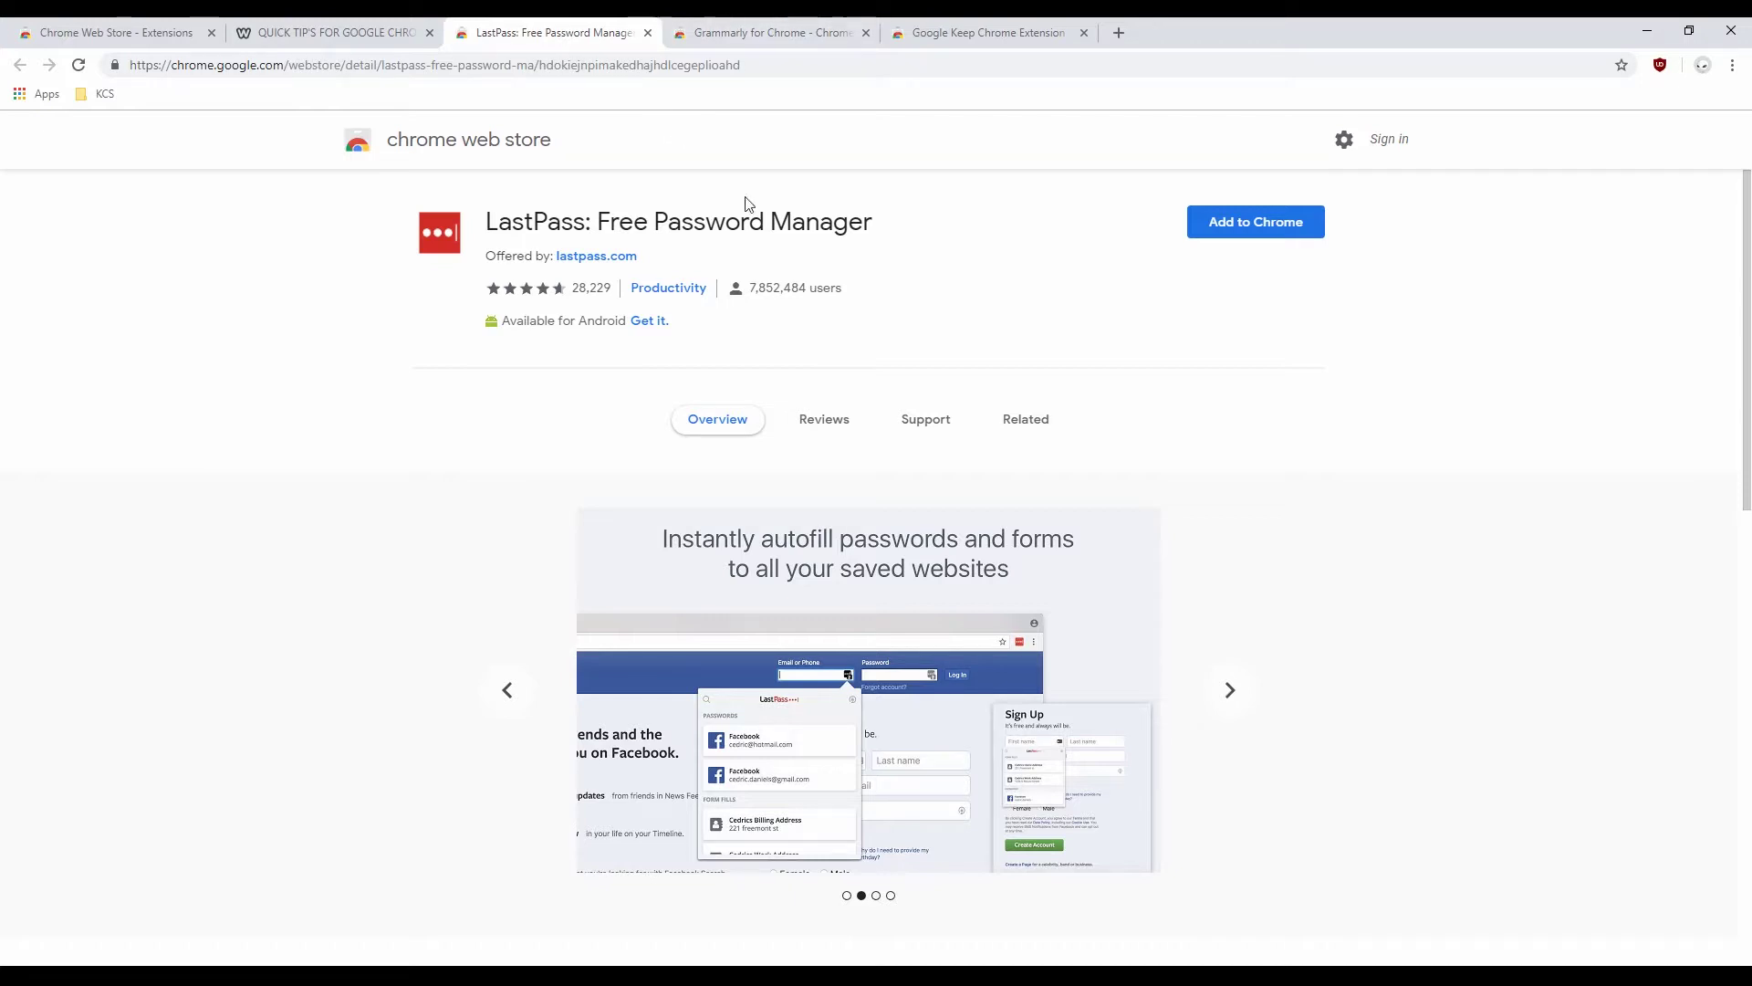
# - Look over the LastPass store page, and examine the Grammarly for Chrome store page
pyautogui.moveTo(493, 222); pyautogui.dragTo(680, 224)
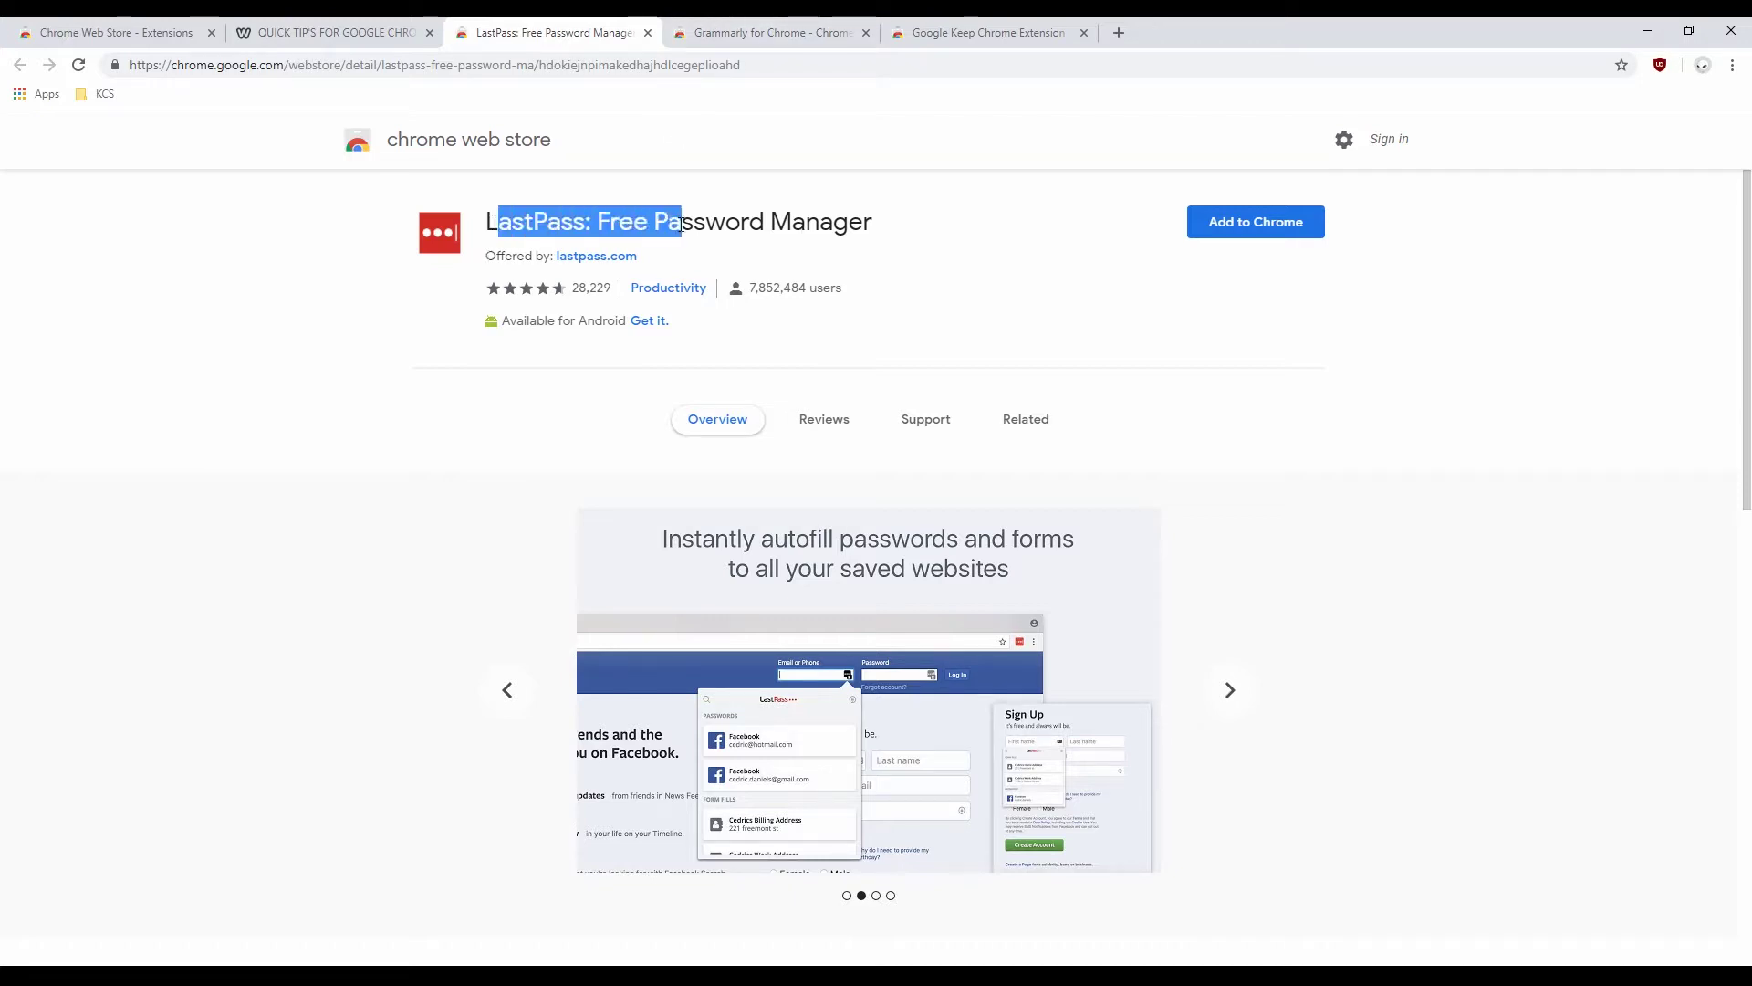
pyautogui.doubleClick(680, 224)
pyautogui.tripleClick(680, 225)
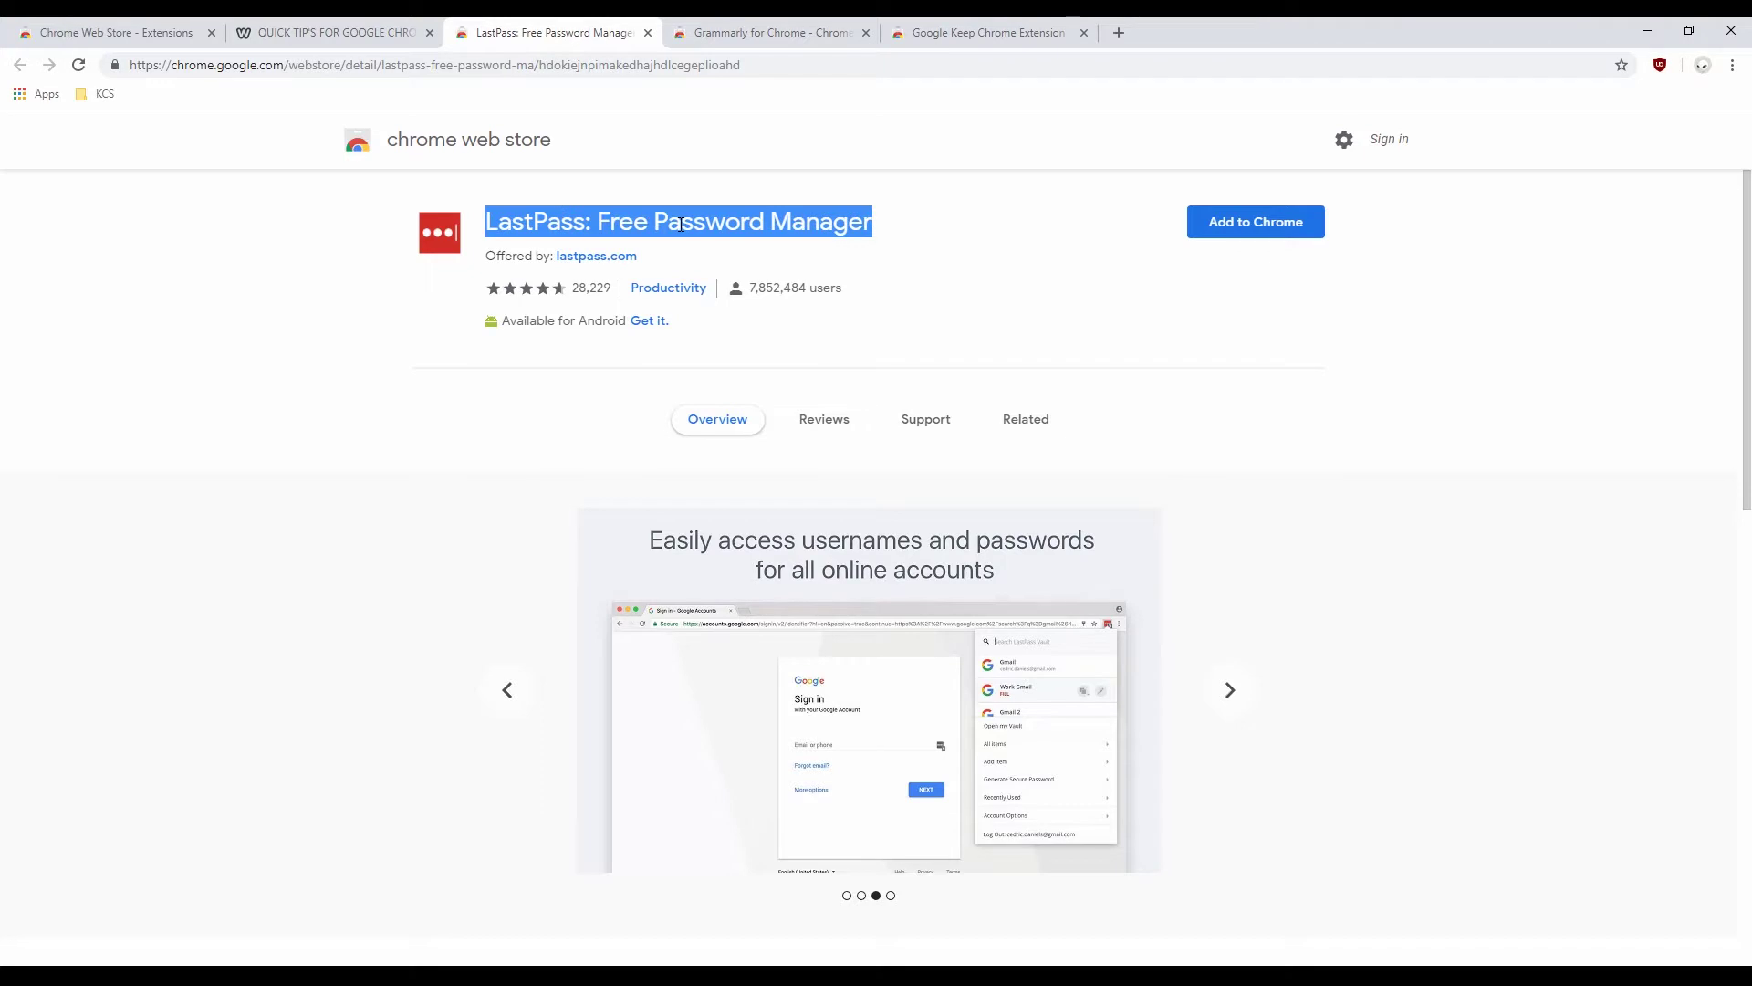
pyautogui.doubleClick(680, 224)
pyautogui.click(748, 32)
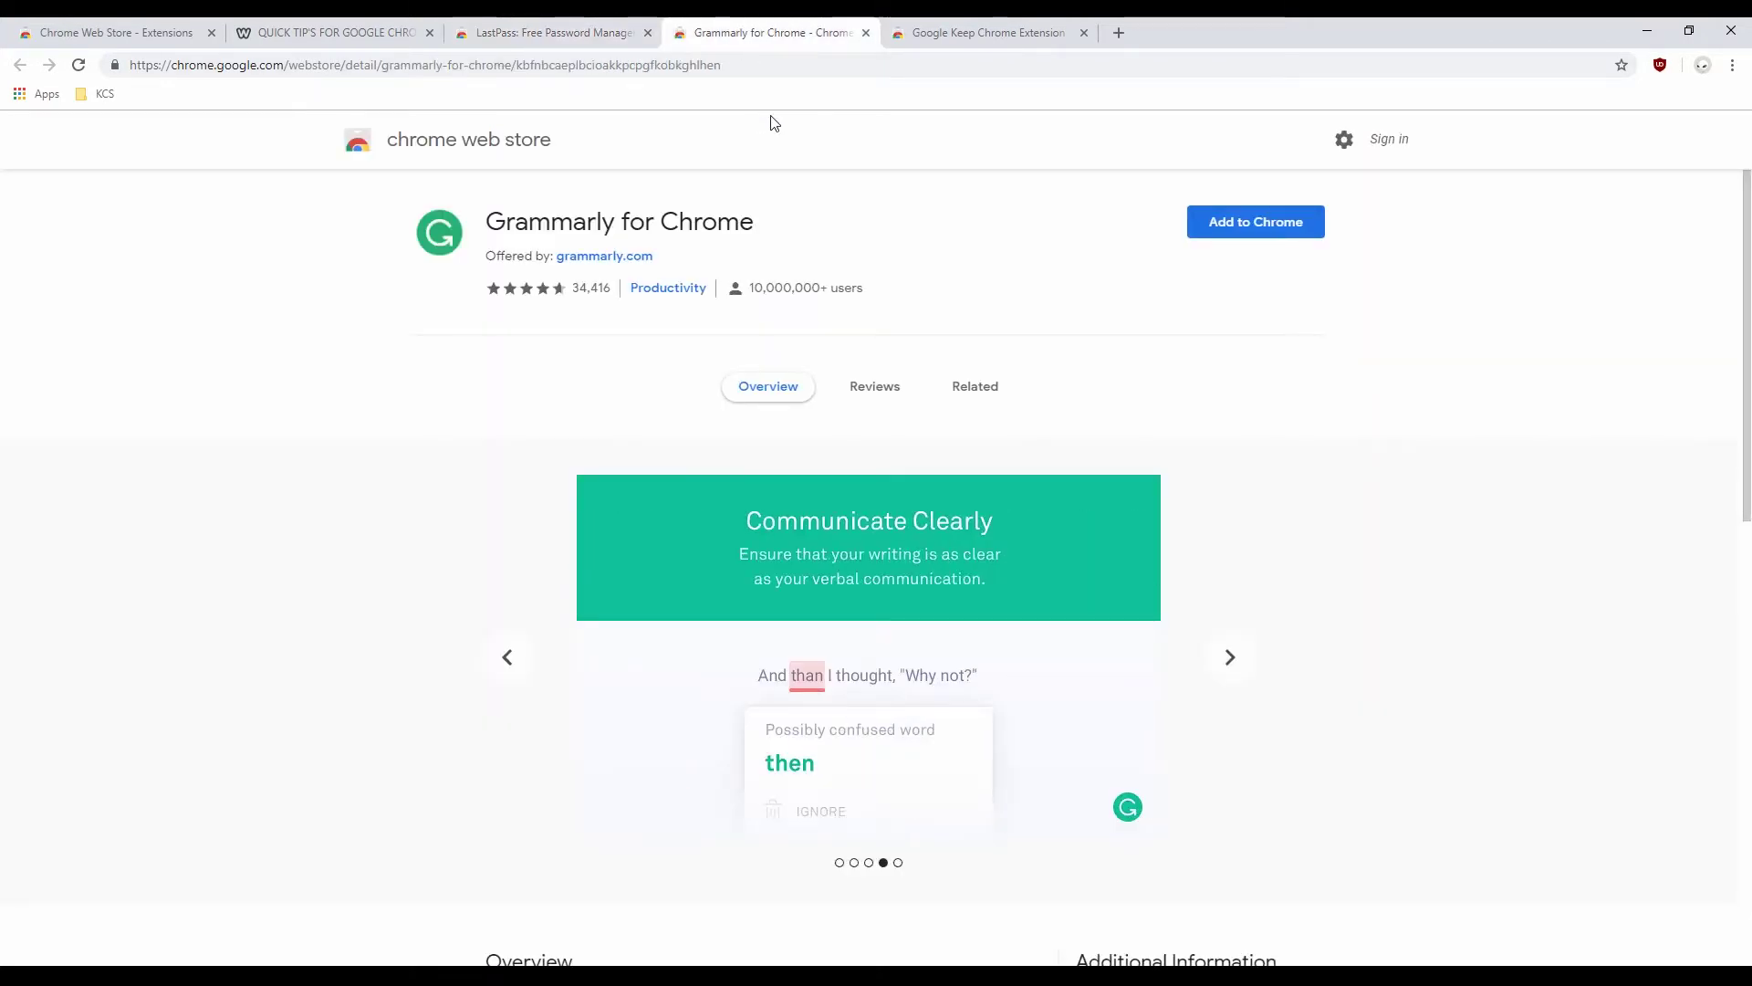
pyautogui.moveTo(491, 223); pyautogui.dragTo(754, 224)
pyautogui.doubleClick(705, 221)
pyautogui.tripleClick(704, 219)
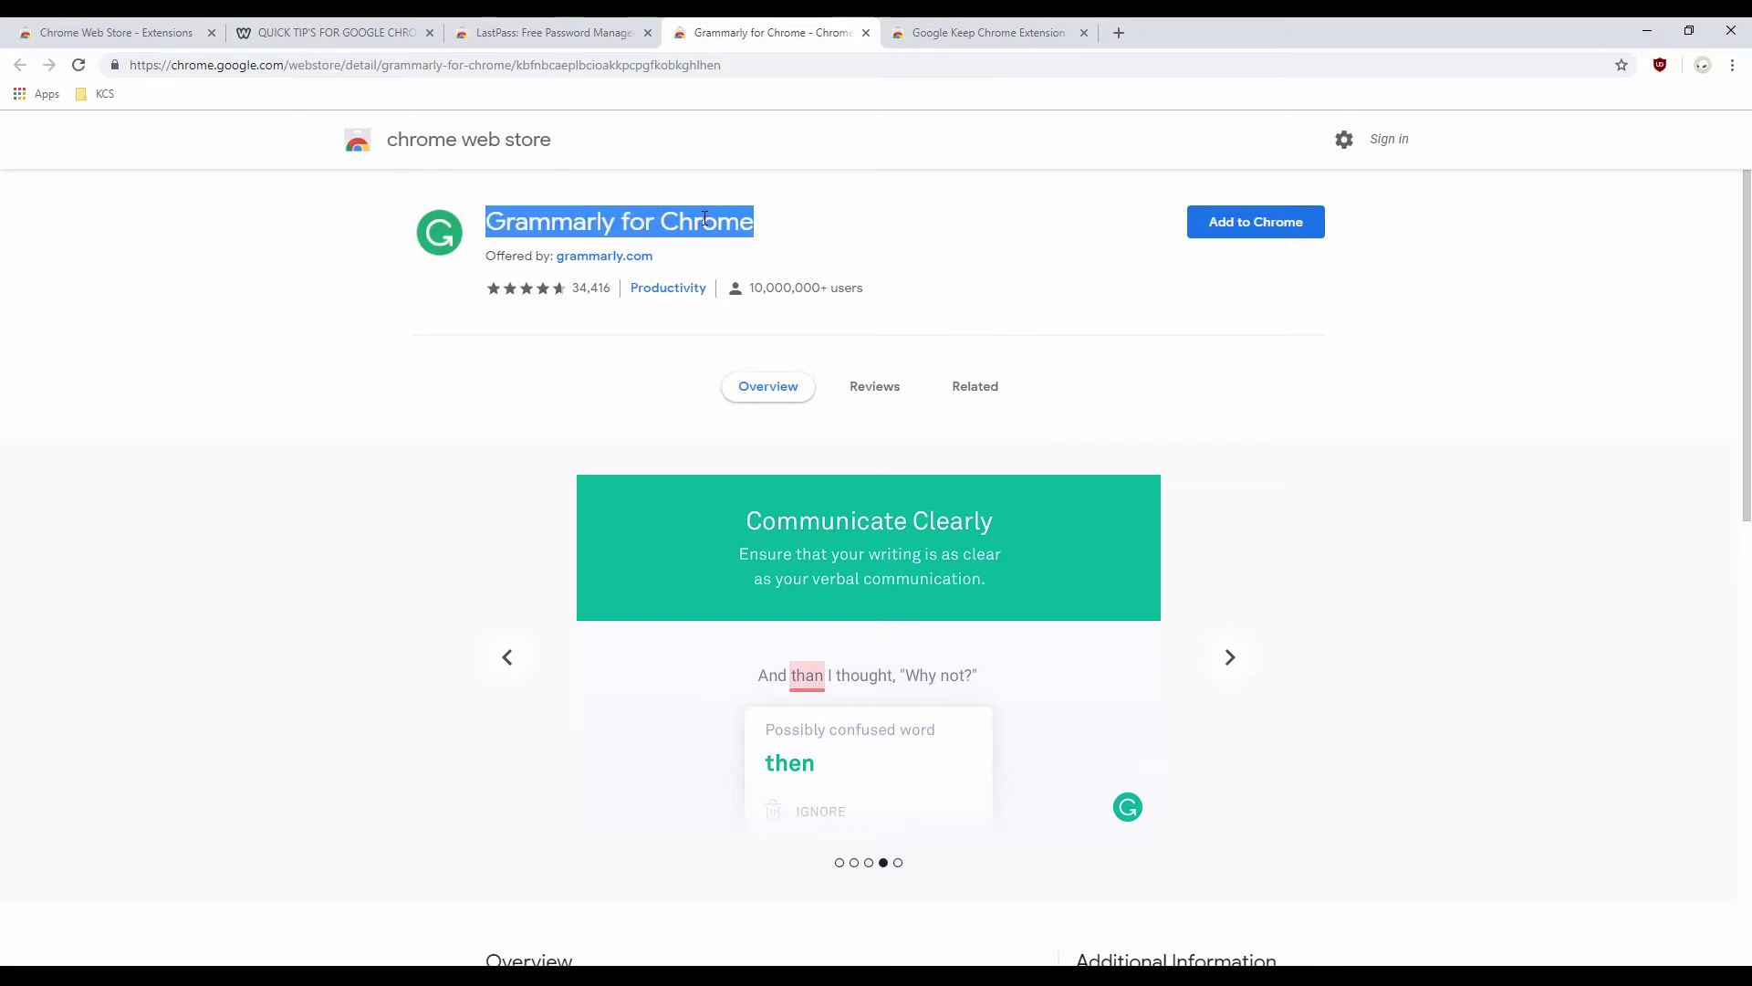
pyautogui.click(790, 229)
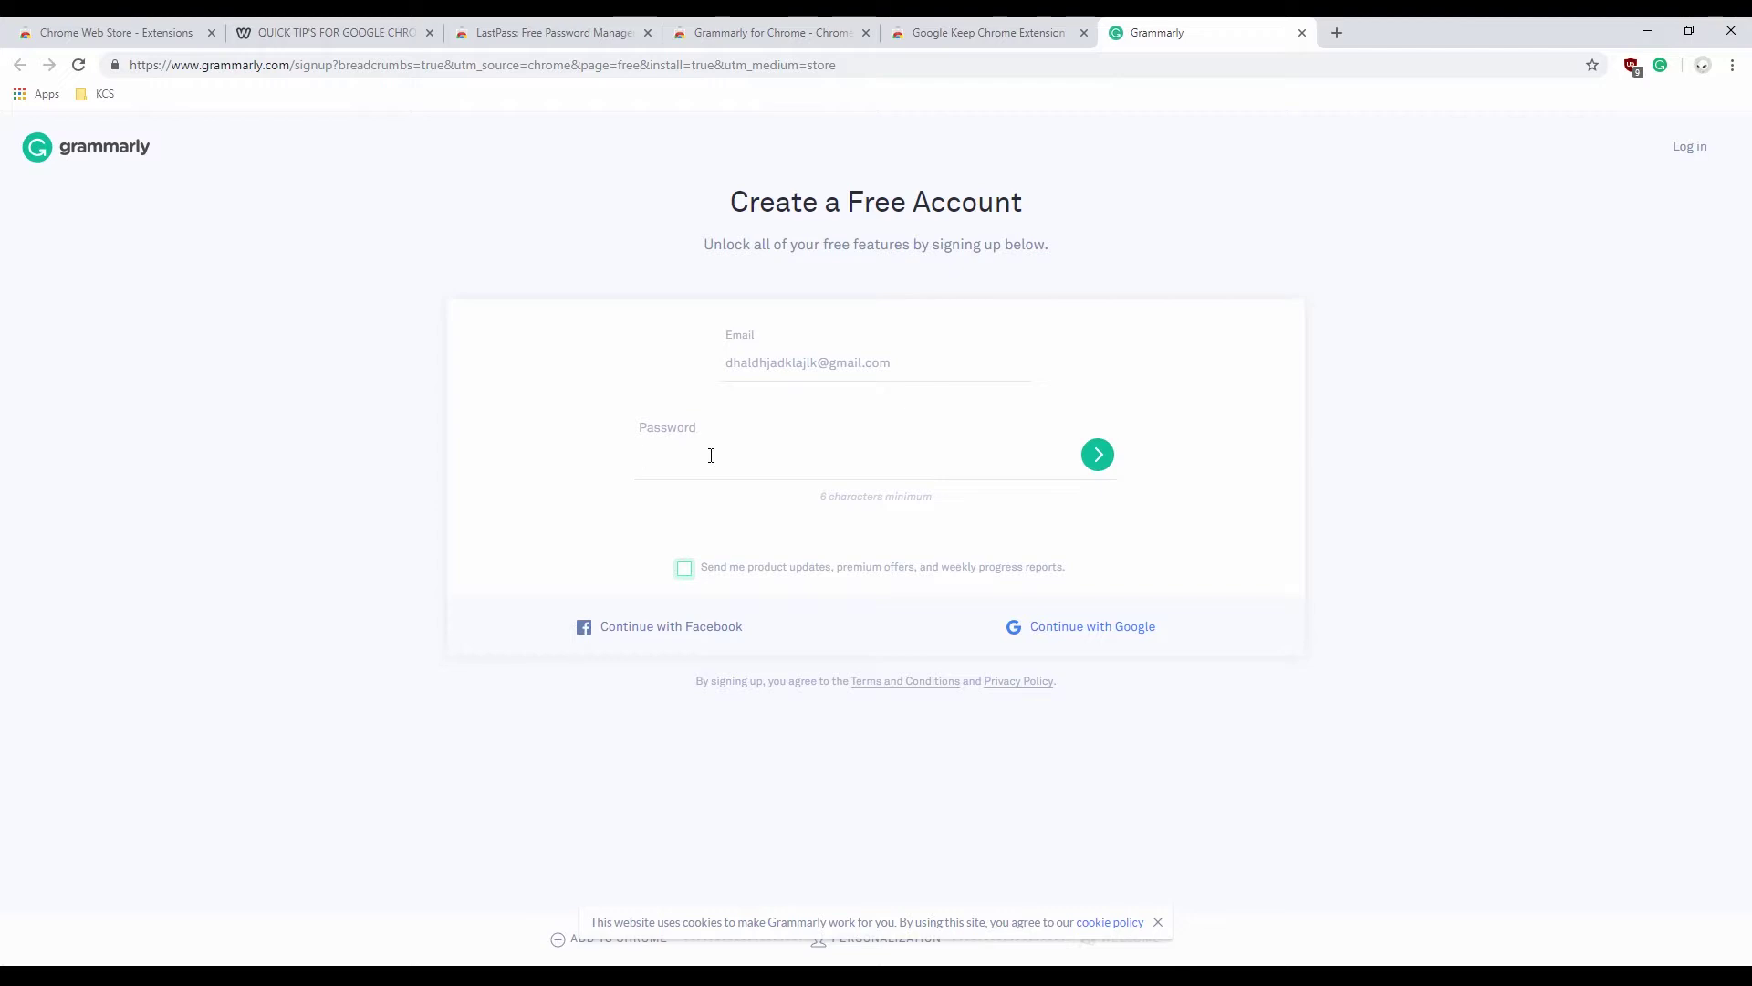
# - Complete the free Grammarly sign-up with the account password and name, save the password in the browser, and dismiss the sync offer
pyautogui.write('***')
pyautogui.click(1101, 455)
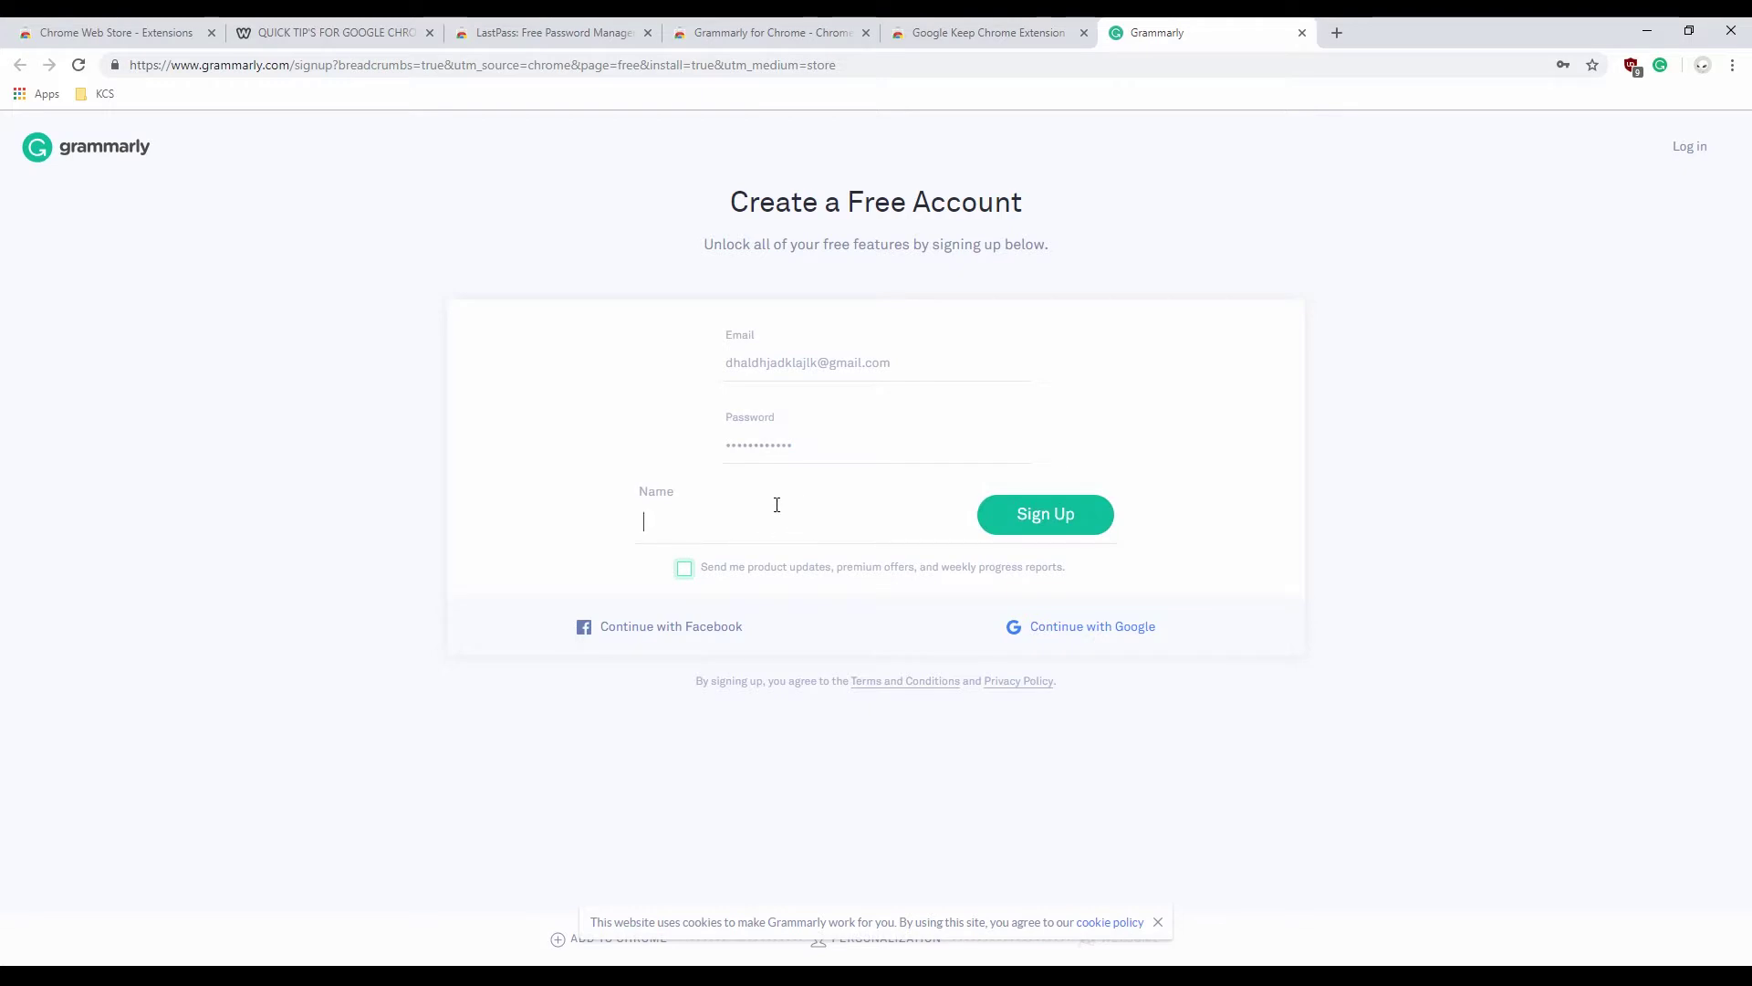
pyautogui.click(1003, 513)
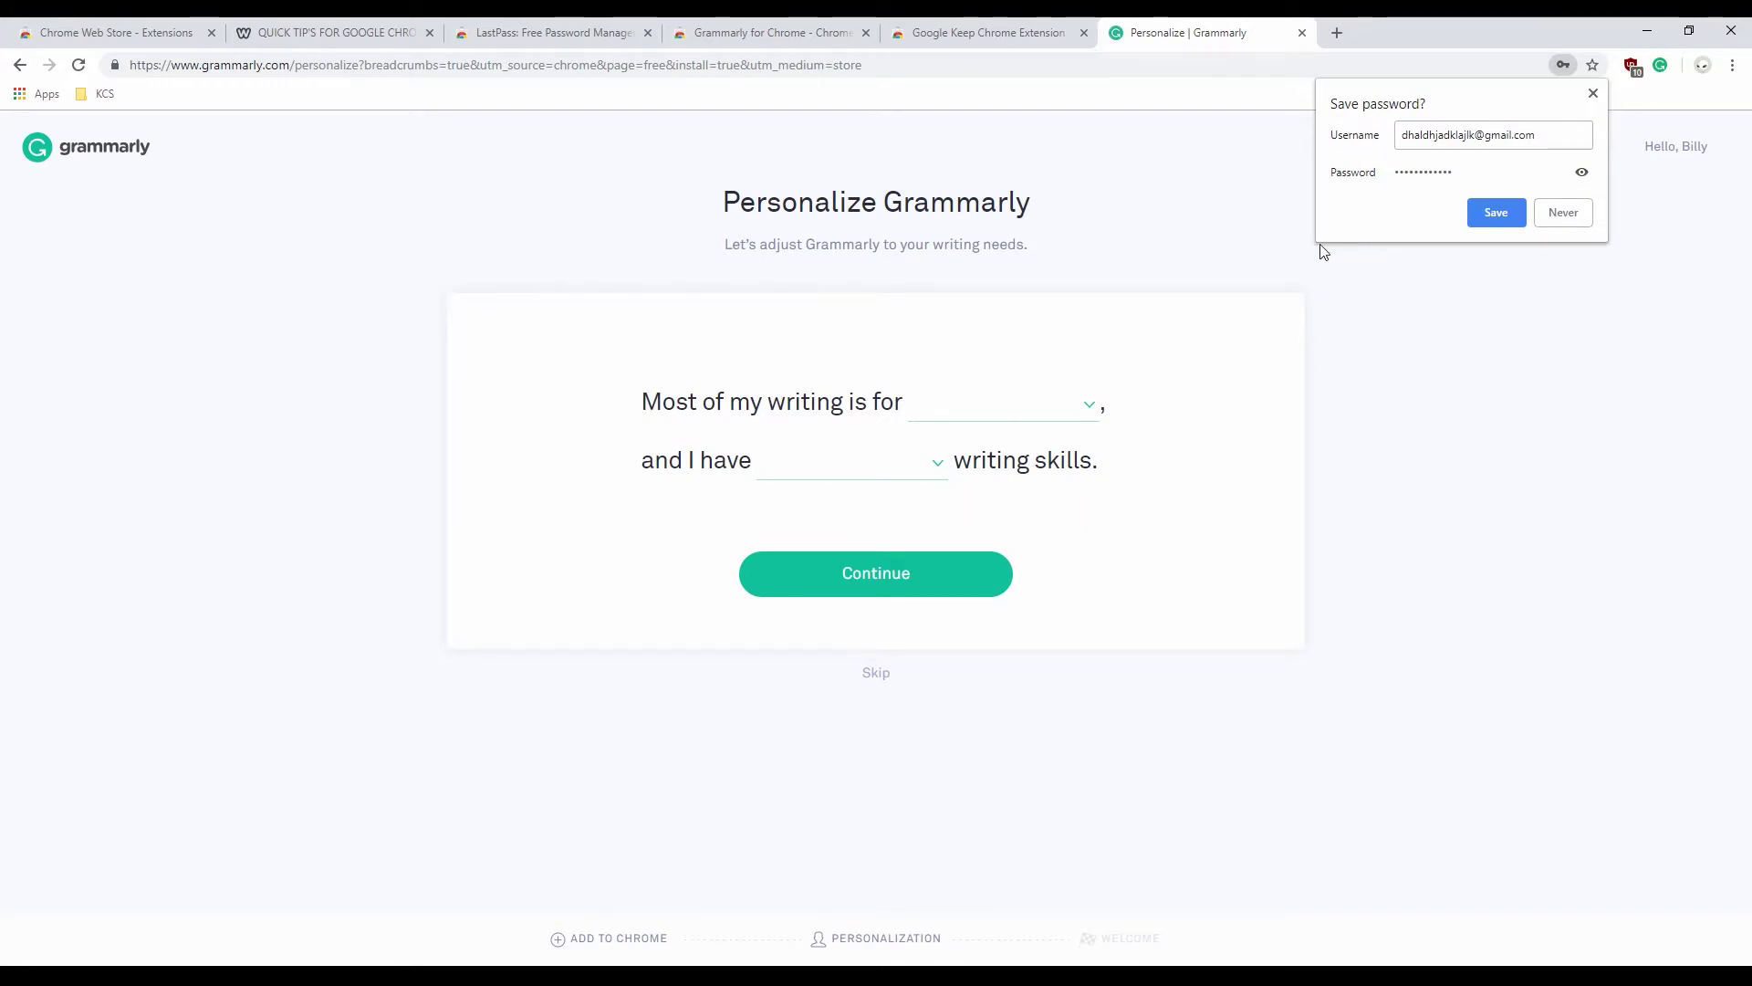
pyautogui.click(1510, 224)
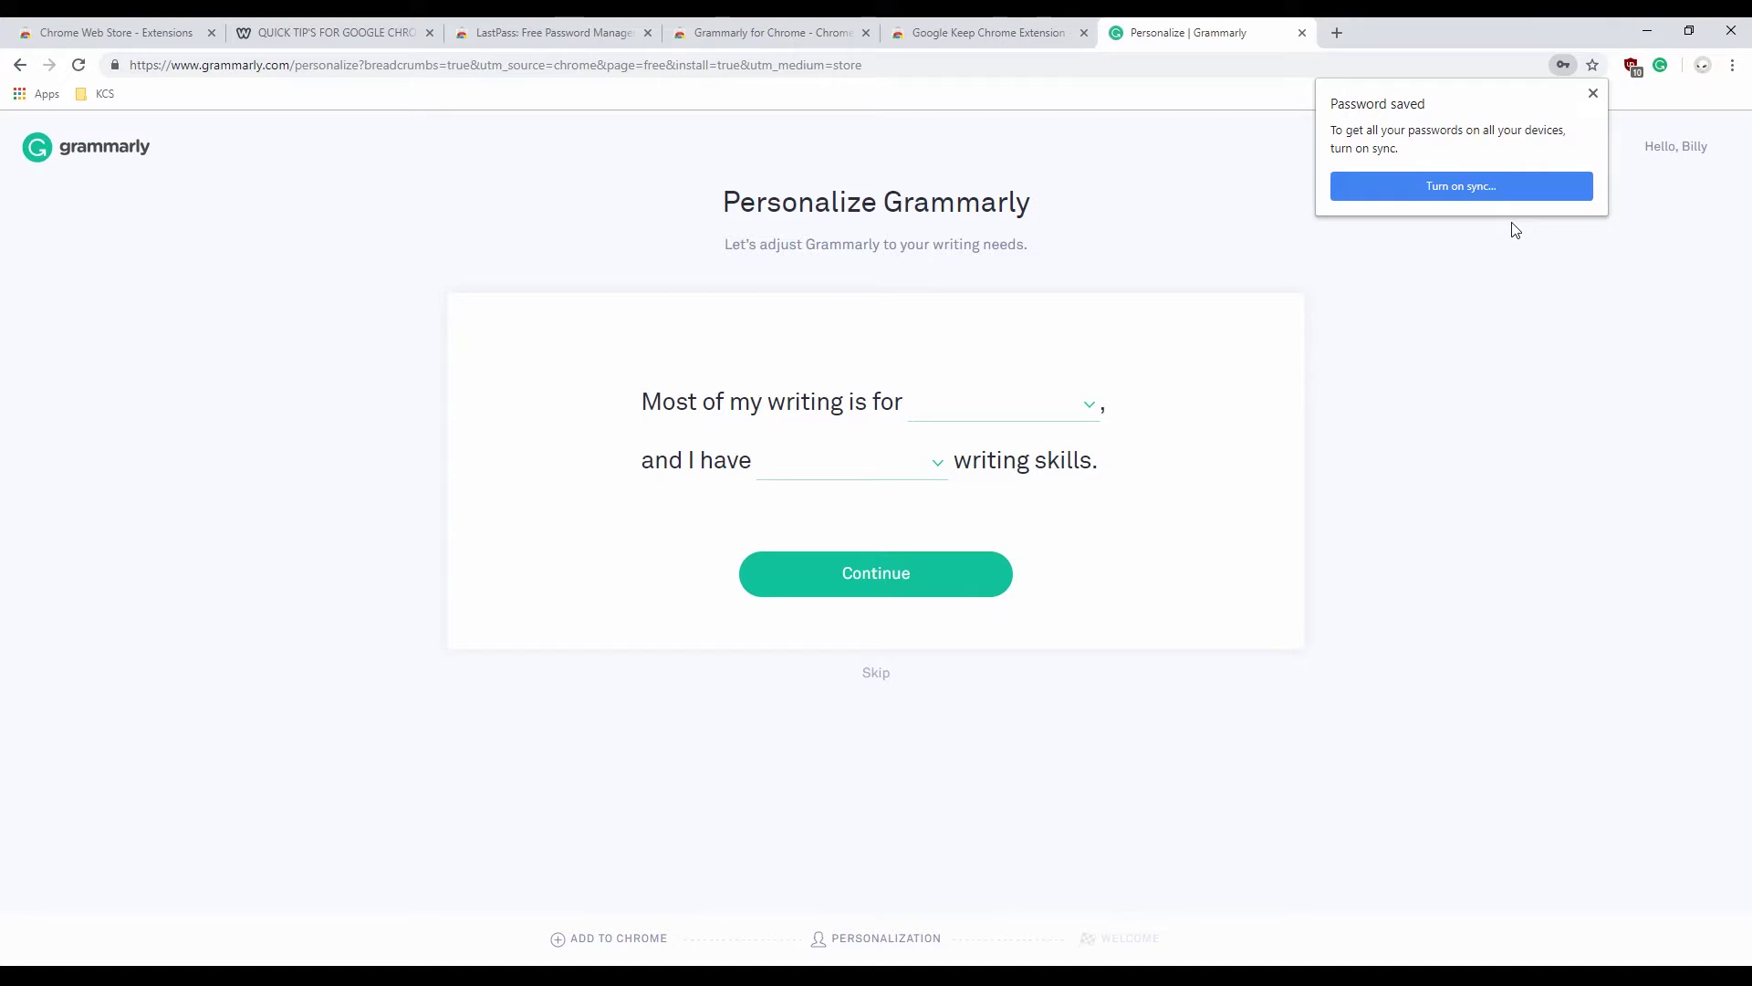
pyautogui.click(1594, 93)
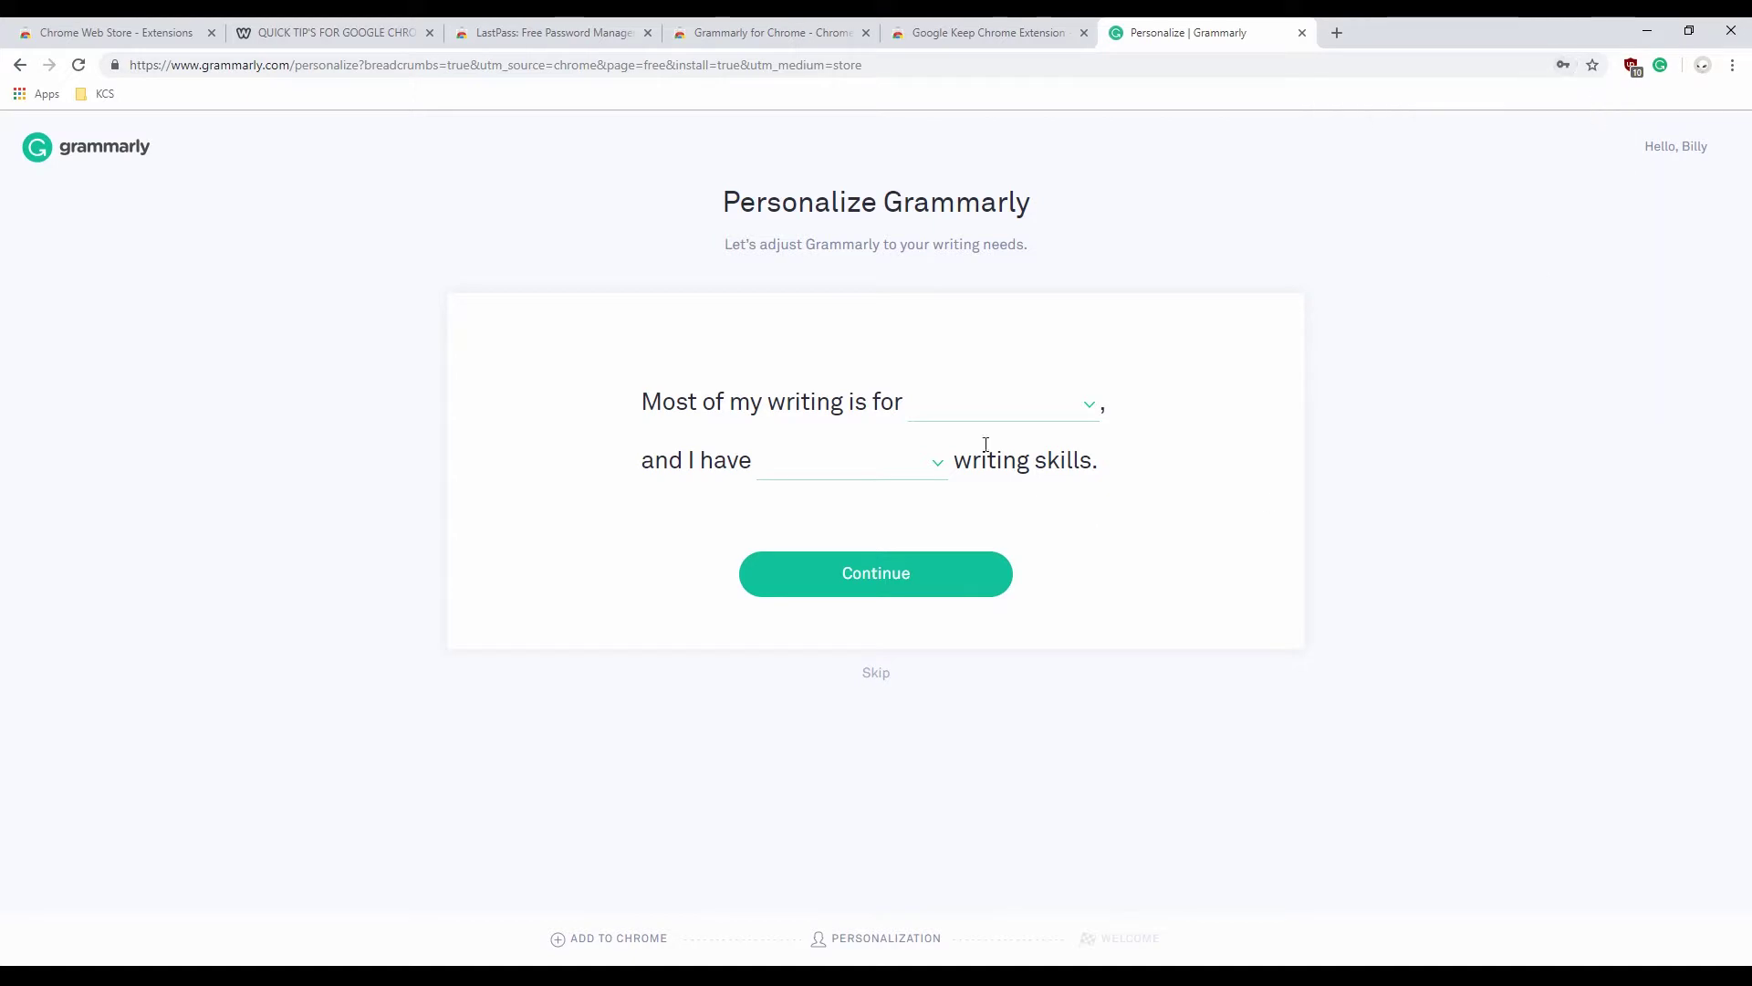
# - Personalize Grammarly for school writing with beginner skills, and continue with the free plan
pyautogui.click(1037, 418)
pyautogui.click(1031, 449)
pyautogui.moveTo(662, 403); pyautogui.dragTo(891, 399)
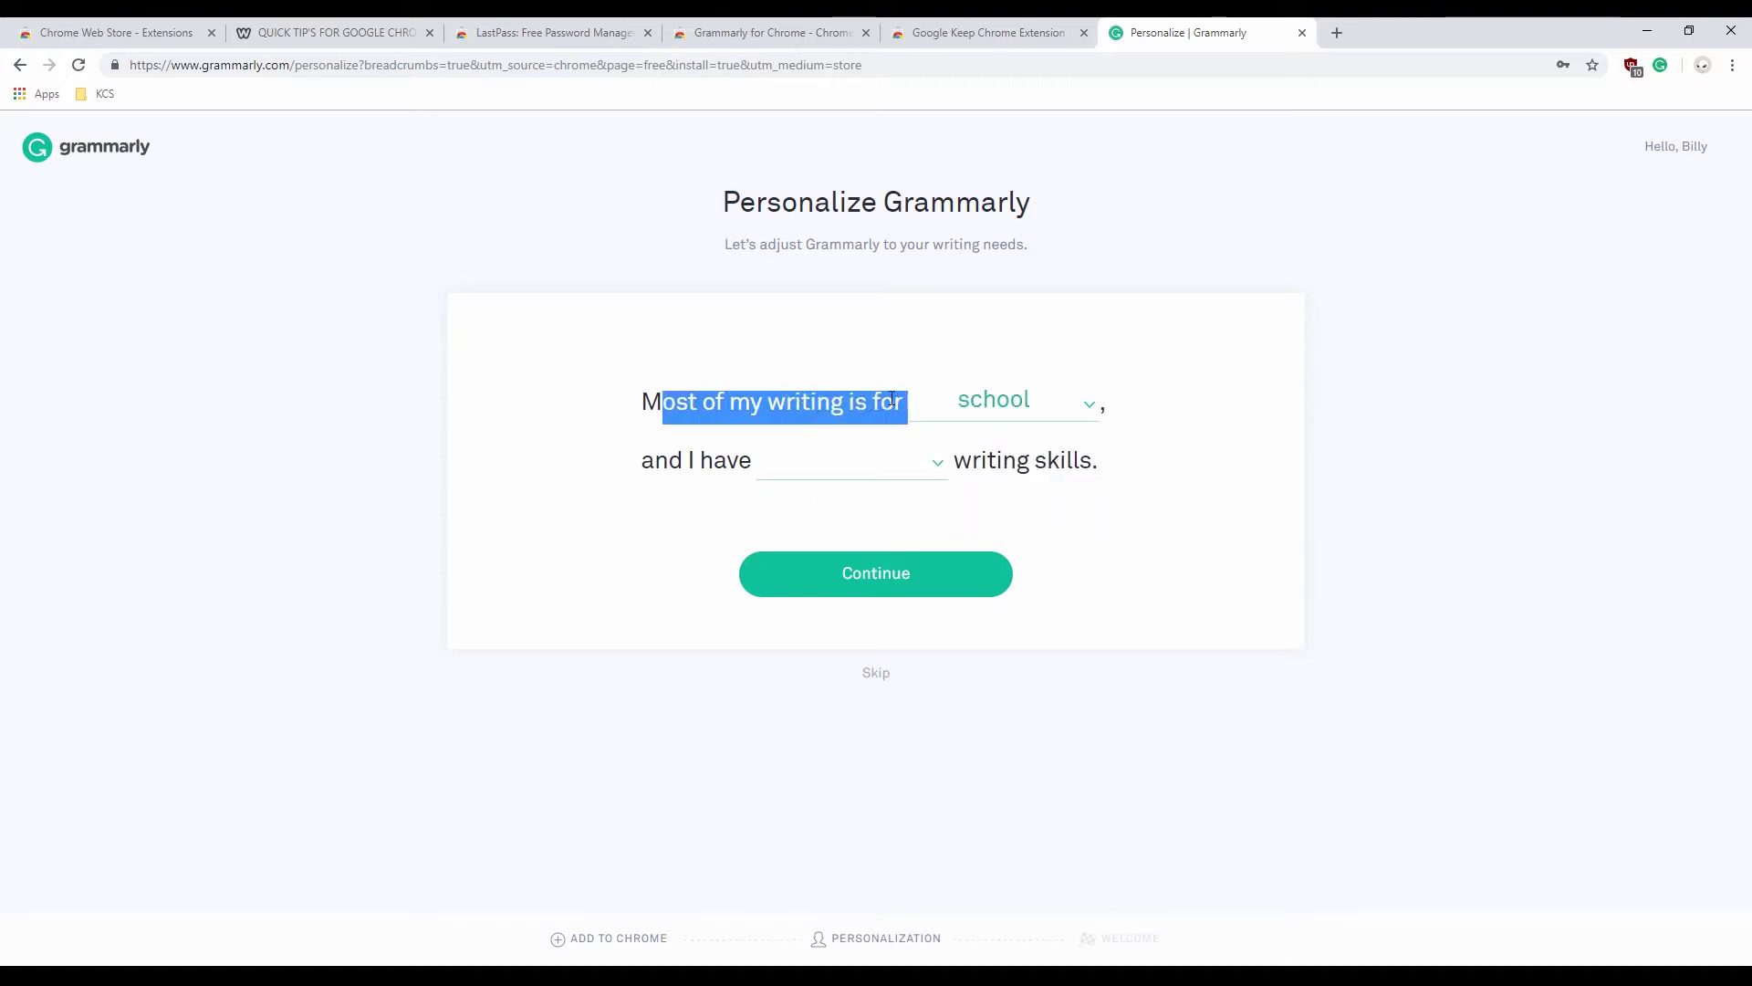
pyautogui.click(885, 475)
pyautogui.click(866, 508)
pyautogui.click(945, 580)
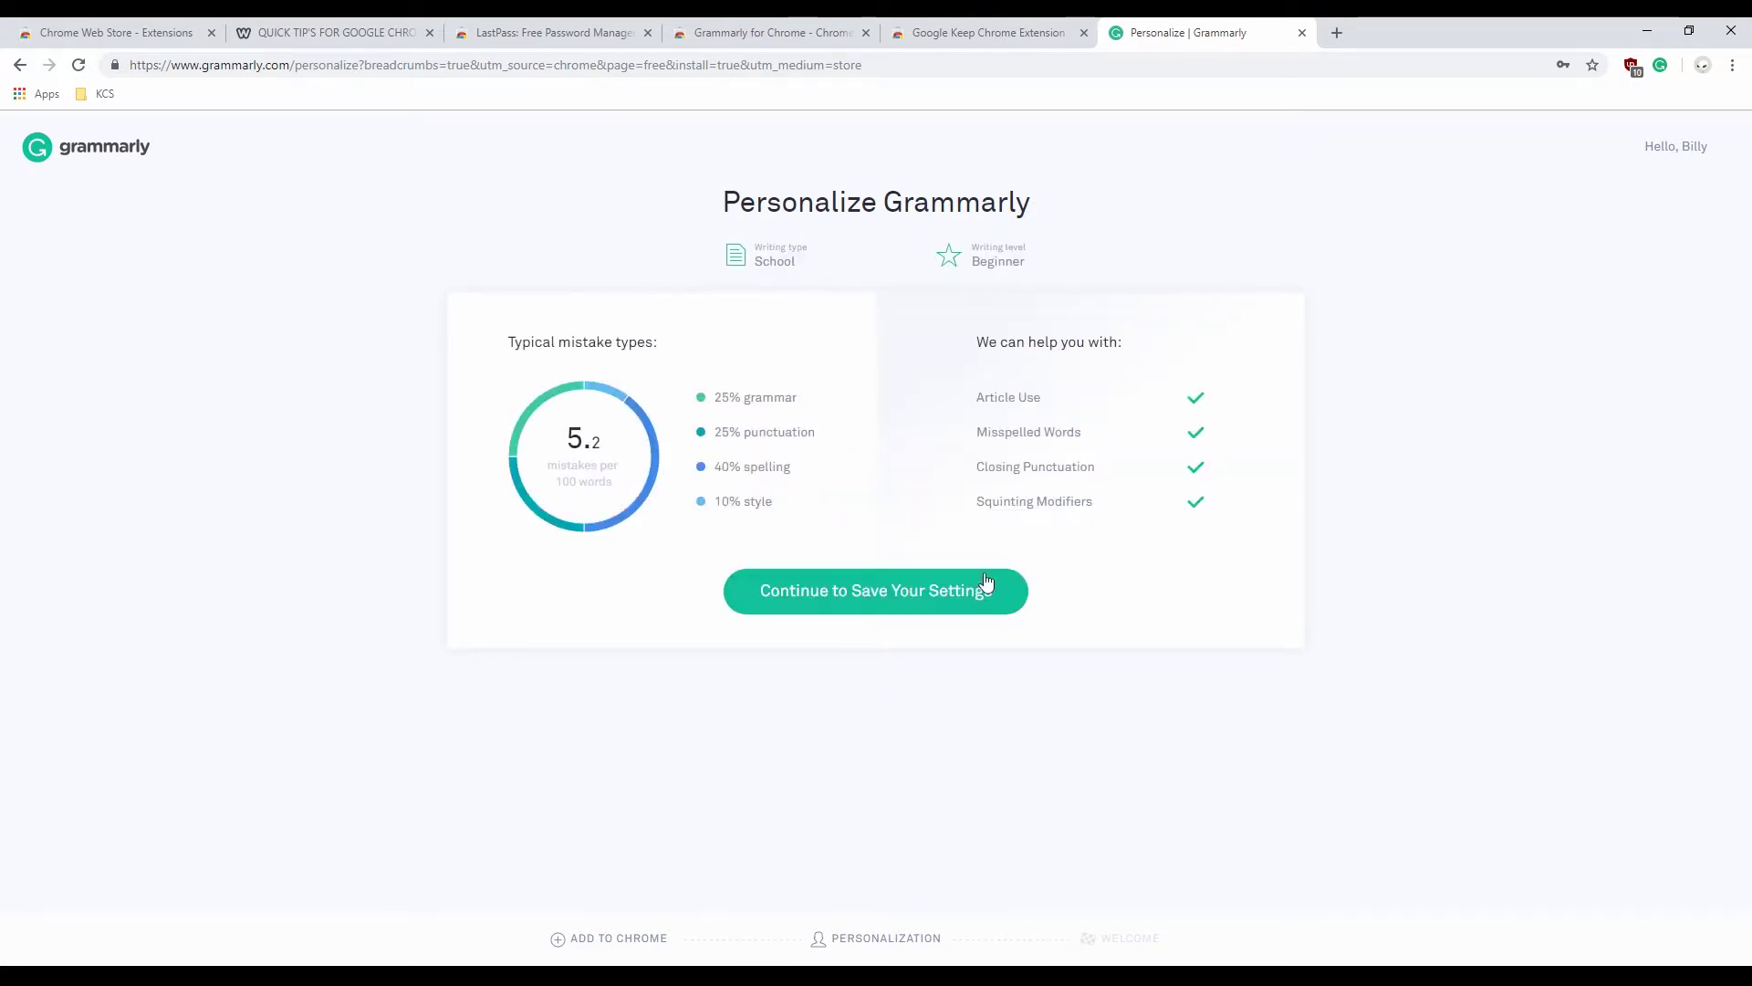
pyautogui.click(956, 591)
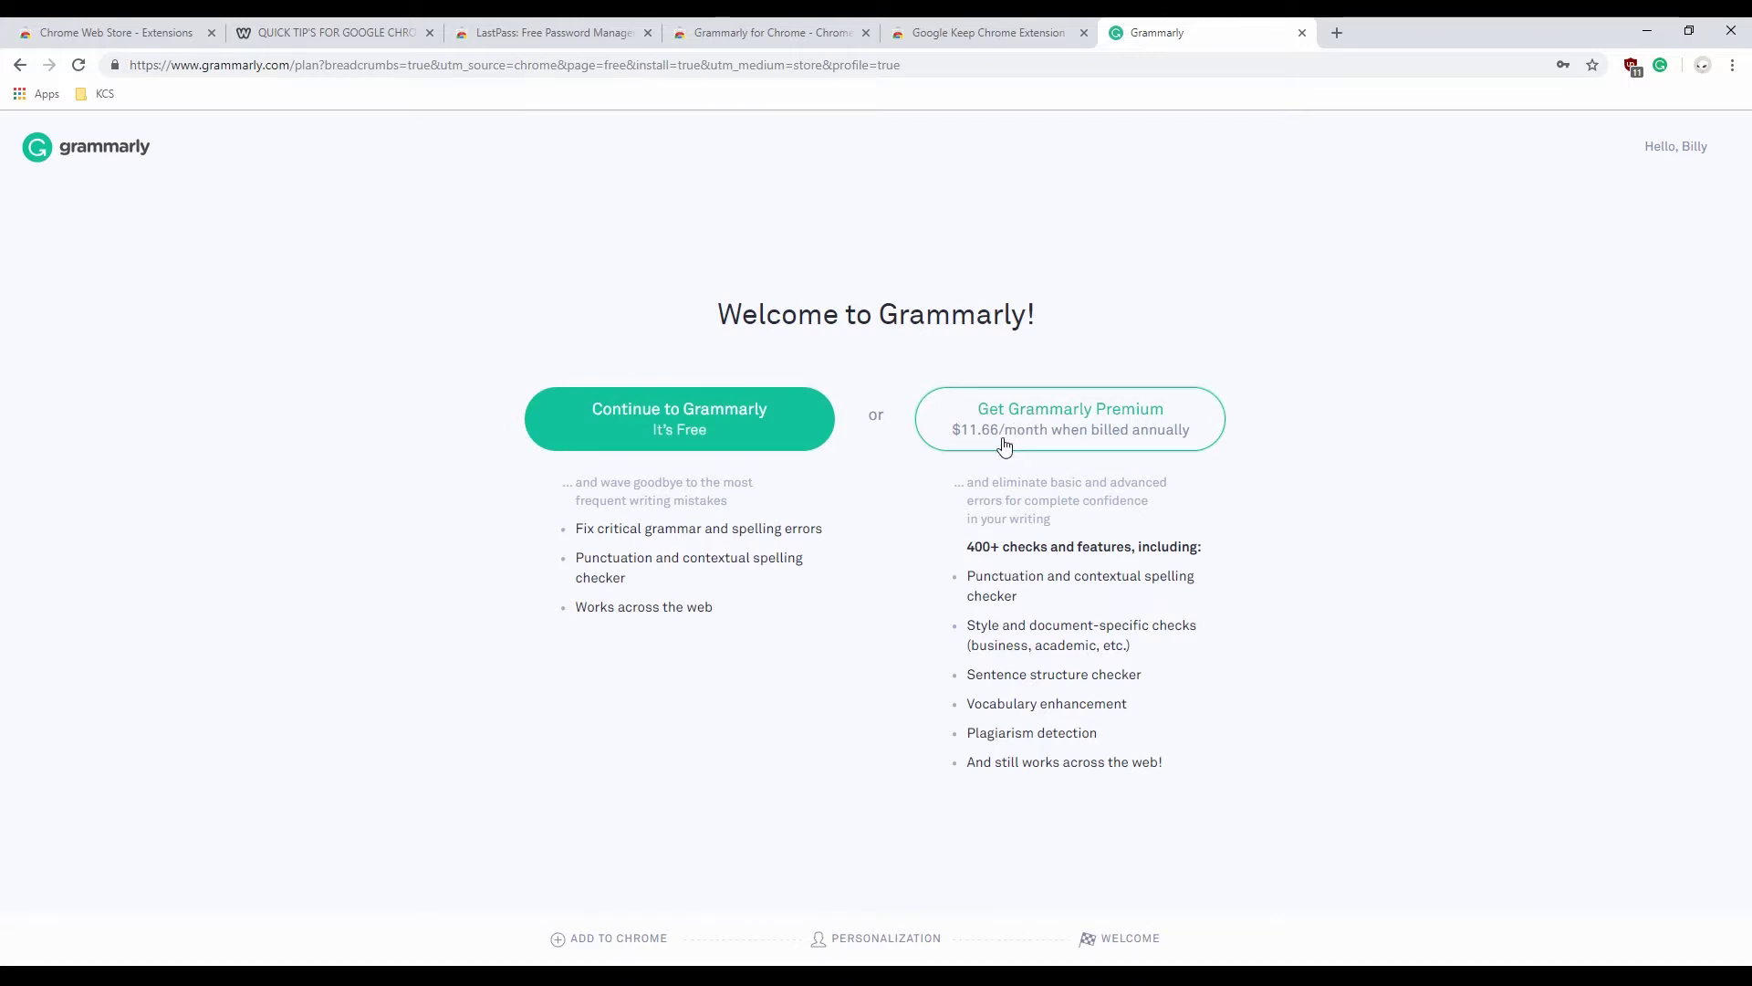
pyautogui.click(705, 445)
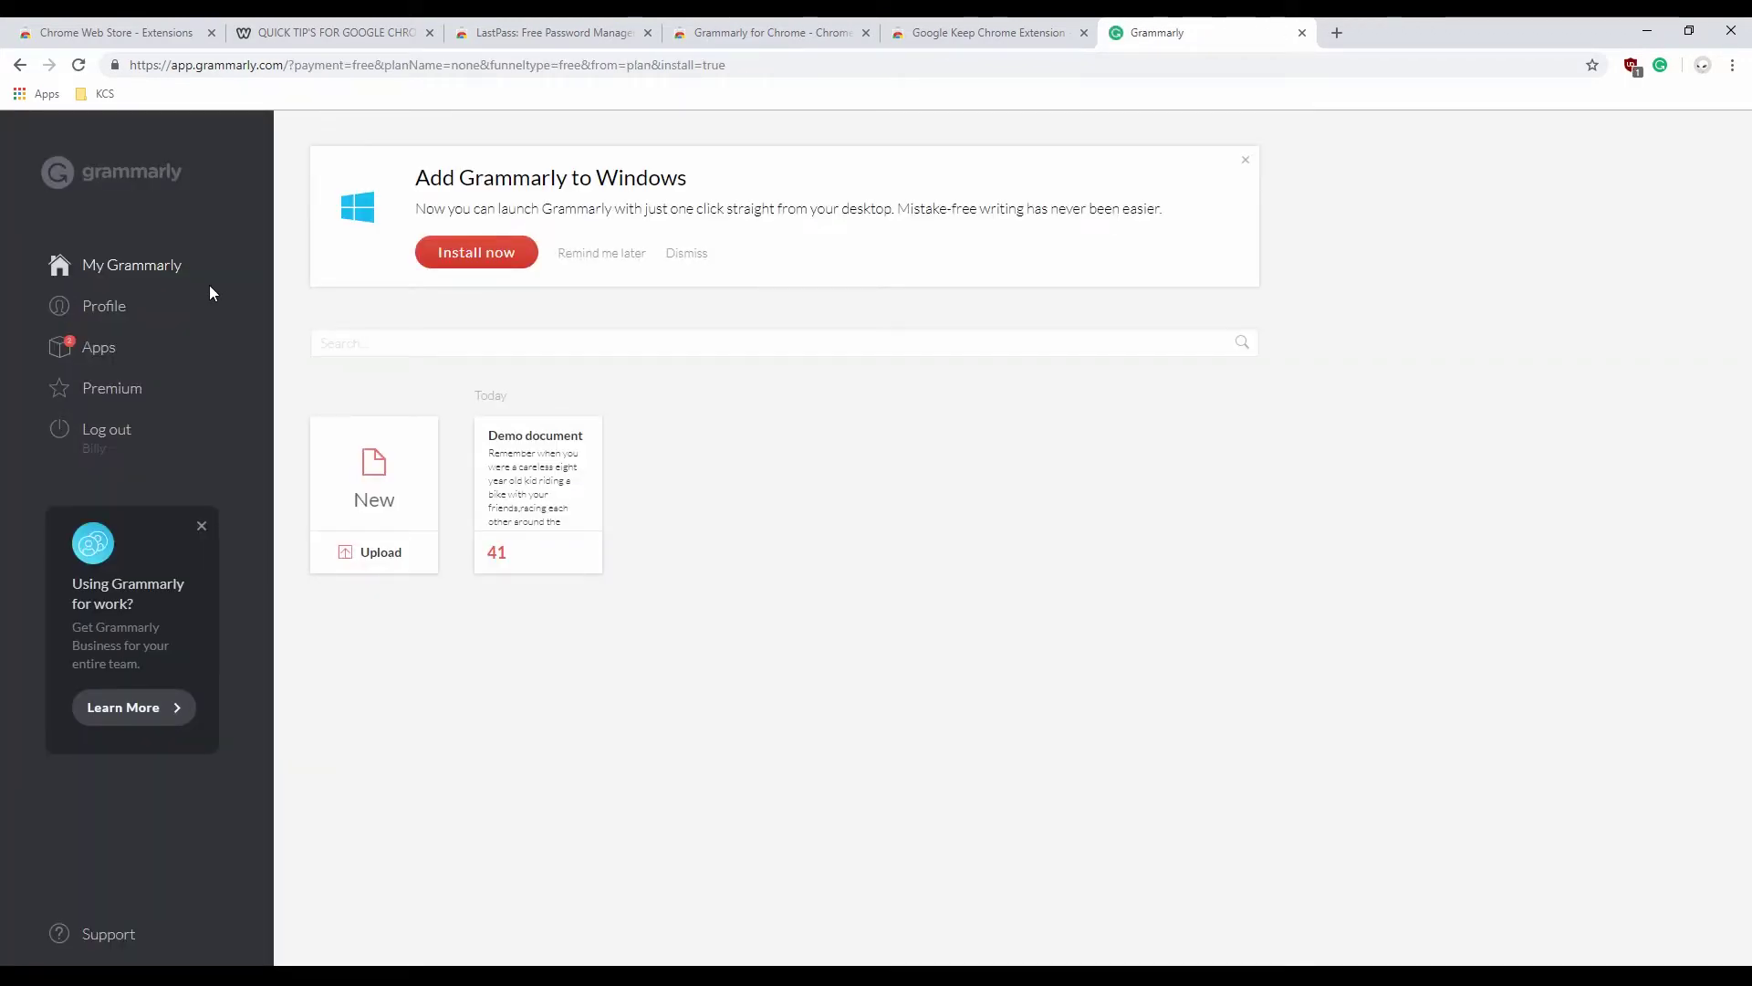
# - Create a new Grammarly document titled "dasdasd", skipping the tour, and close its page
pyautogui.click(370, 483)
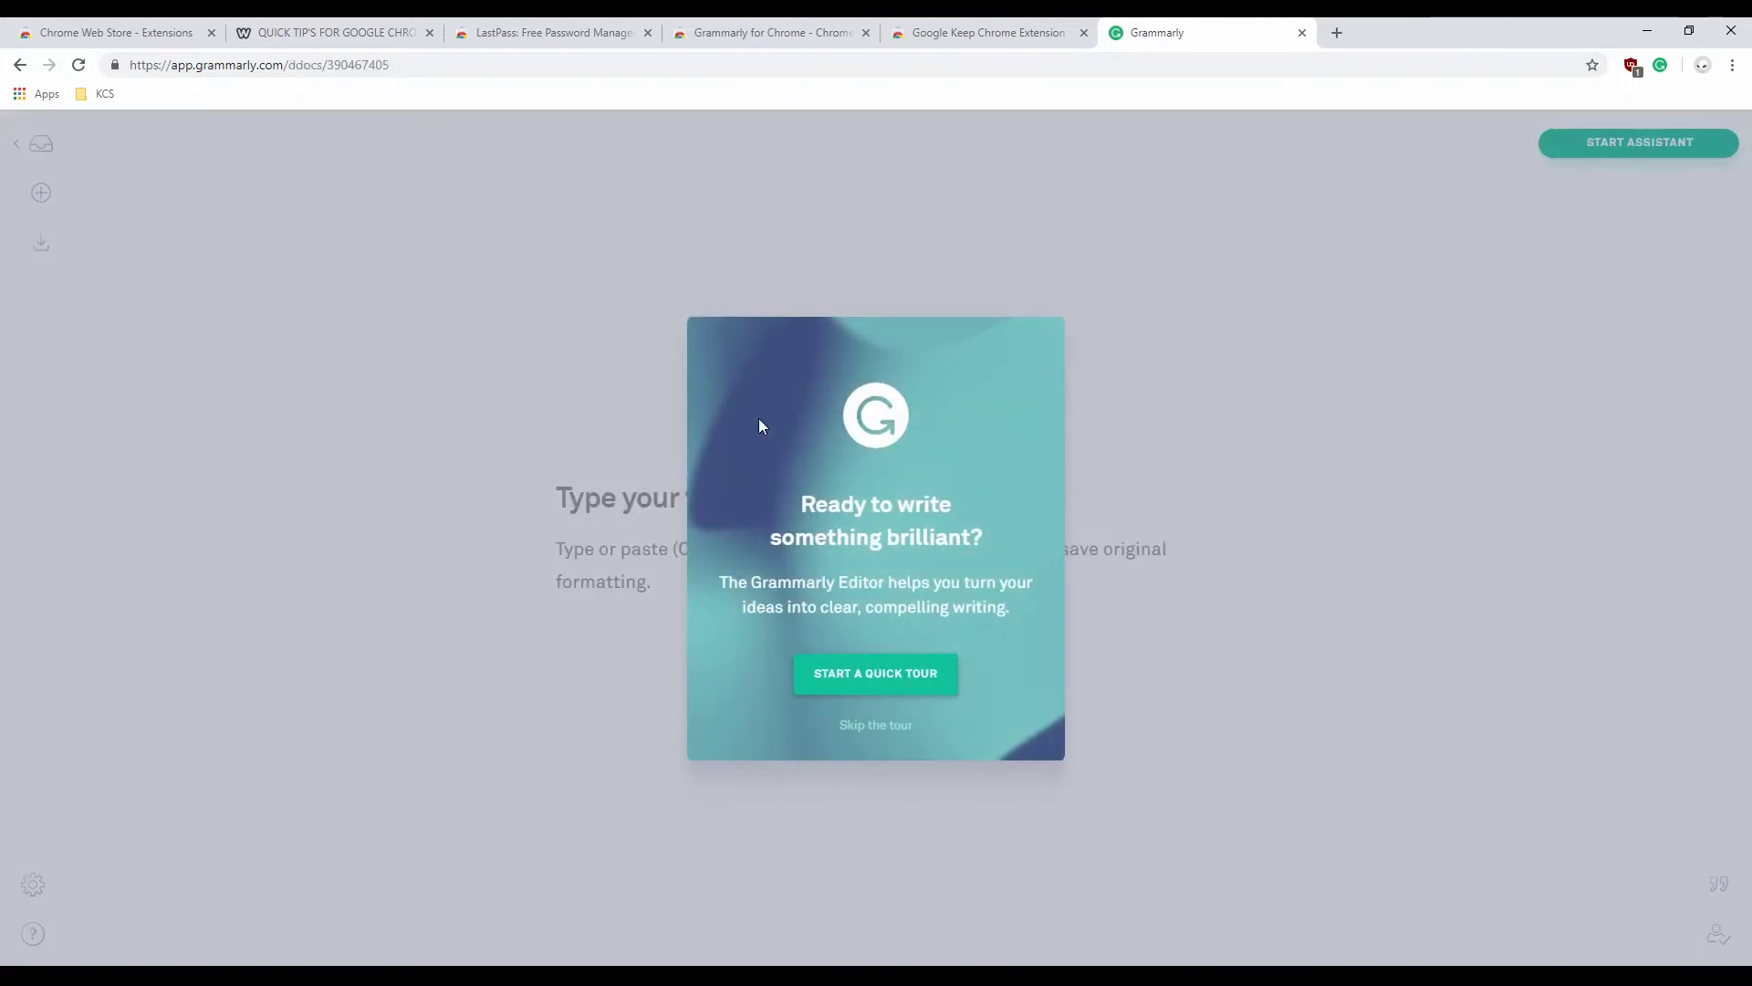
pyautogui.click(876, 725)
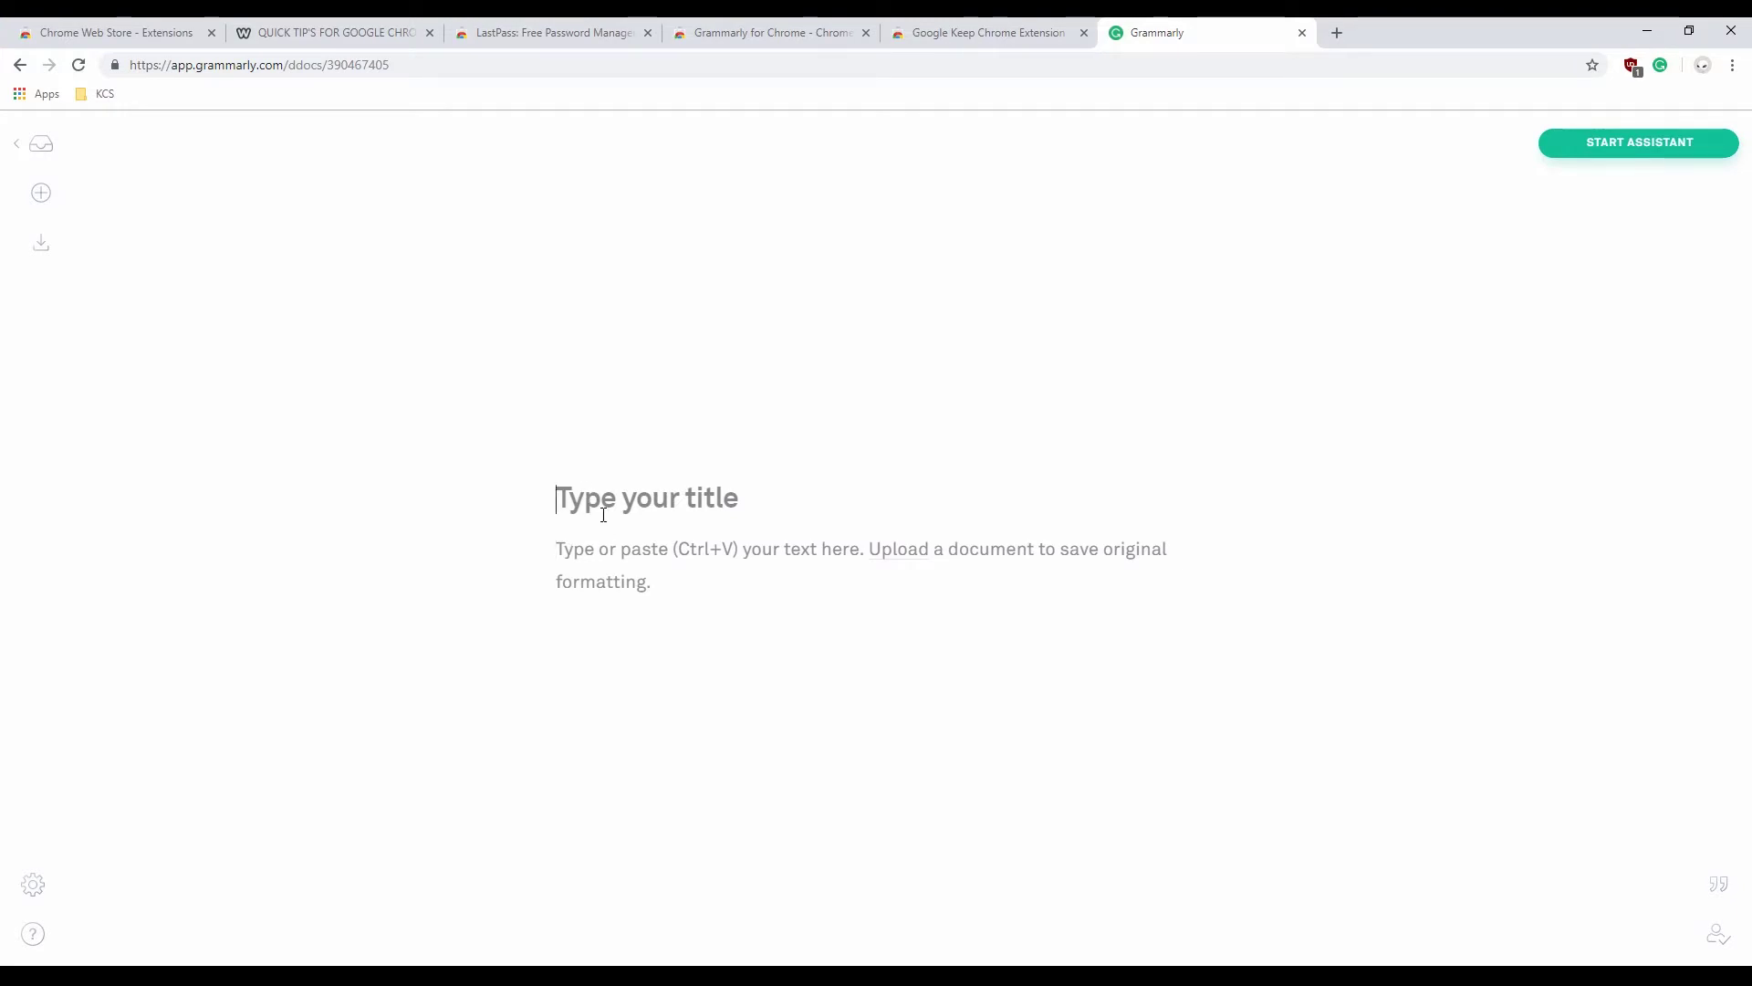
pyautogui.write('dasdasd')
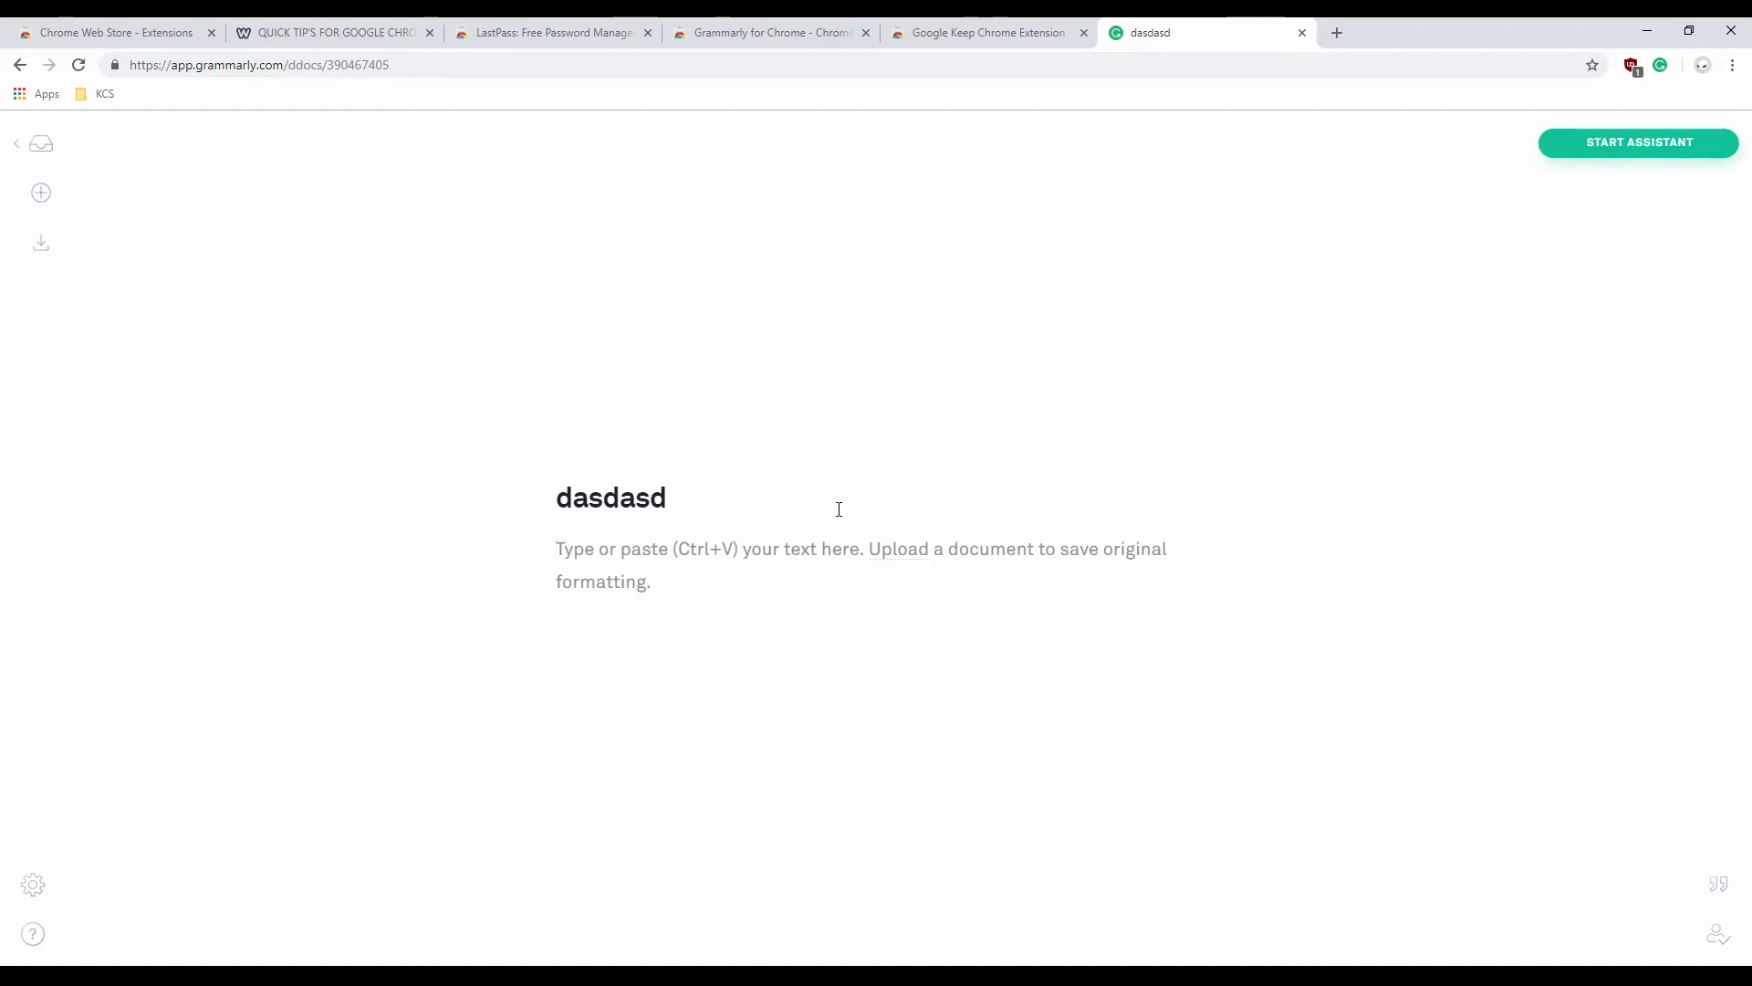
pyautogui.middleClick(1185, 18)
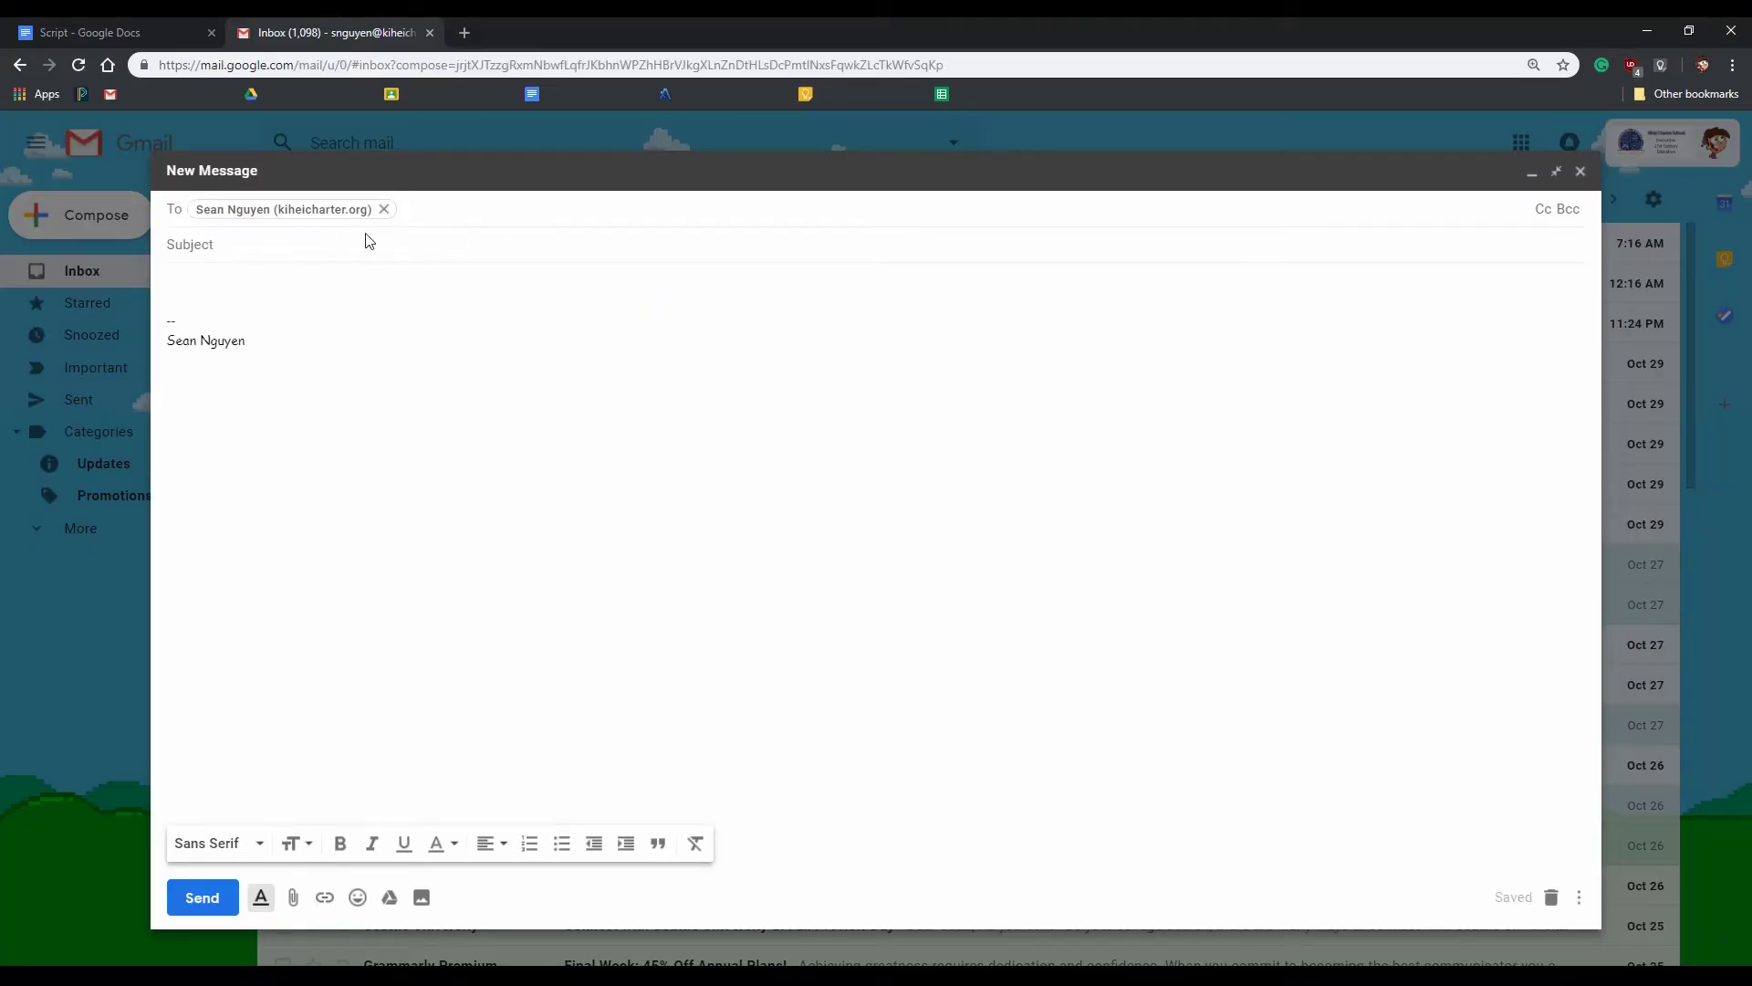
# - In the new Gmail message, enter the subject "Test" and the body "this ia a test and i dont know how to spell."
pyautogui.click(218, 249)
pyautogui.write('Test')
pyautogui.click(227, 288)
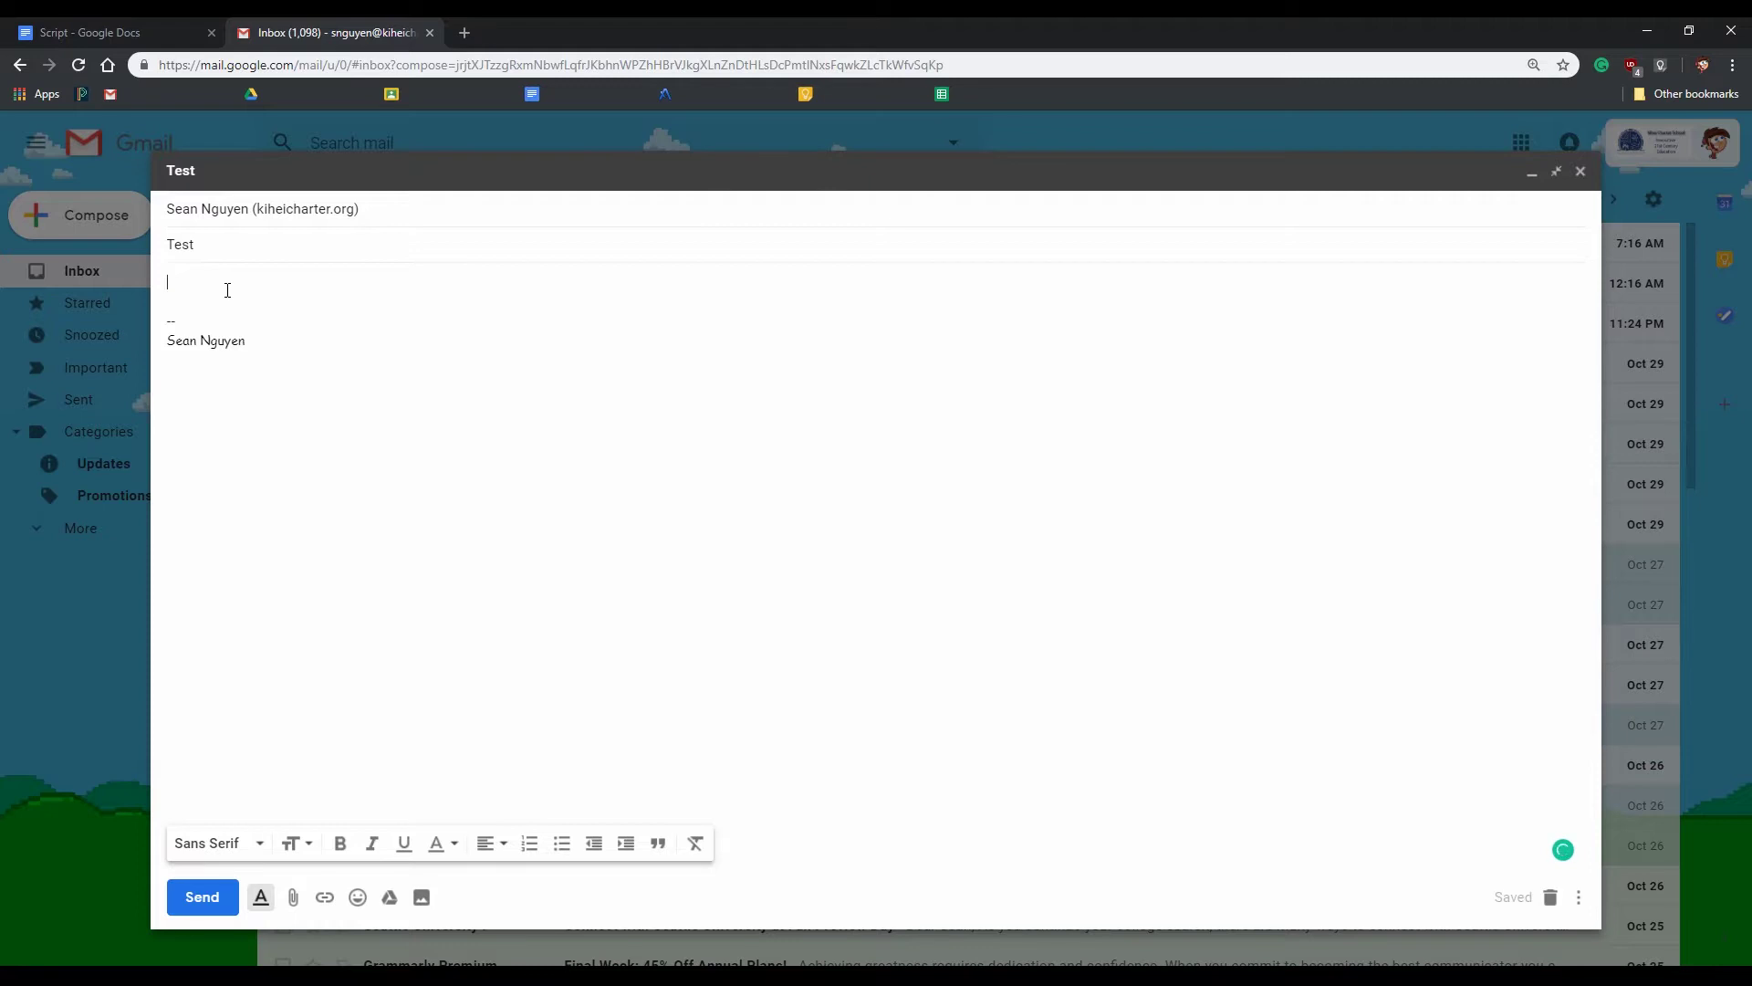
pyautogui.write('this ia  a test and i dont know how to spell.')
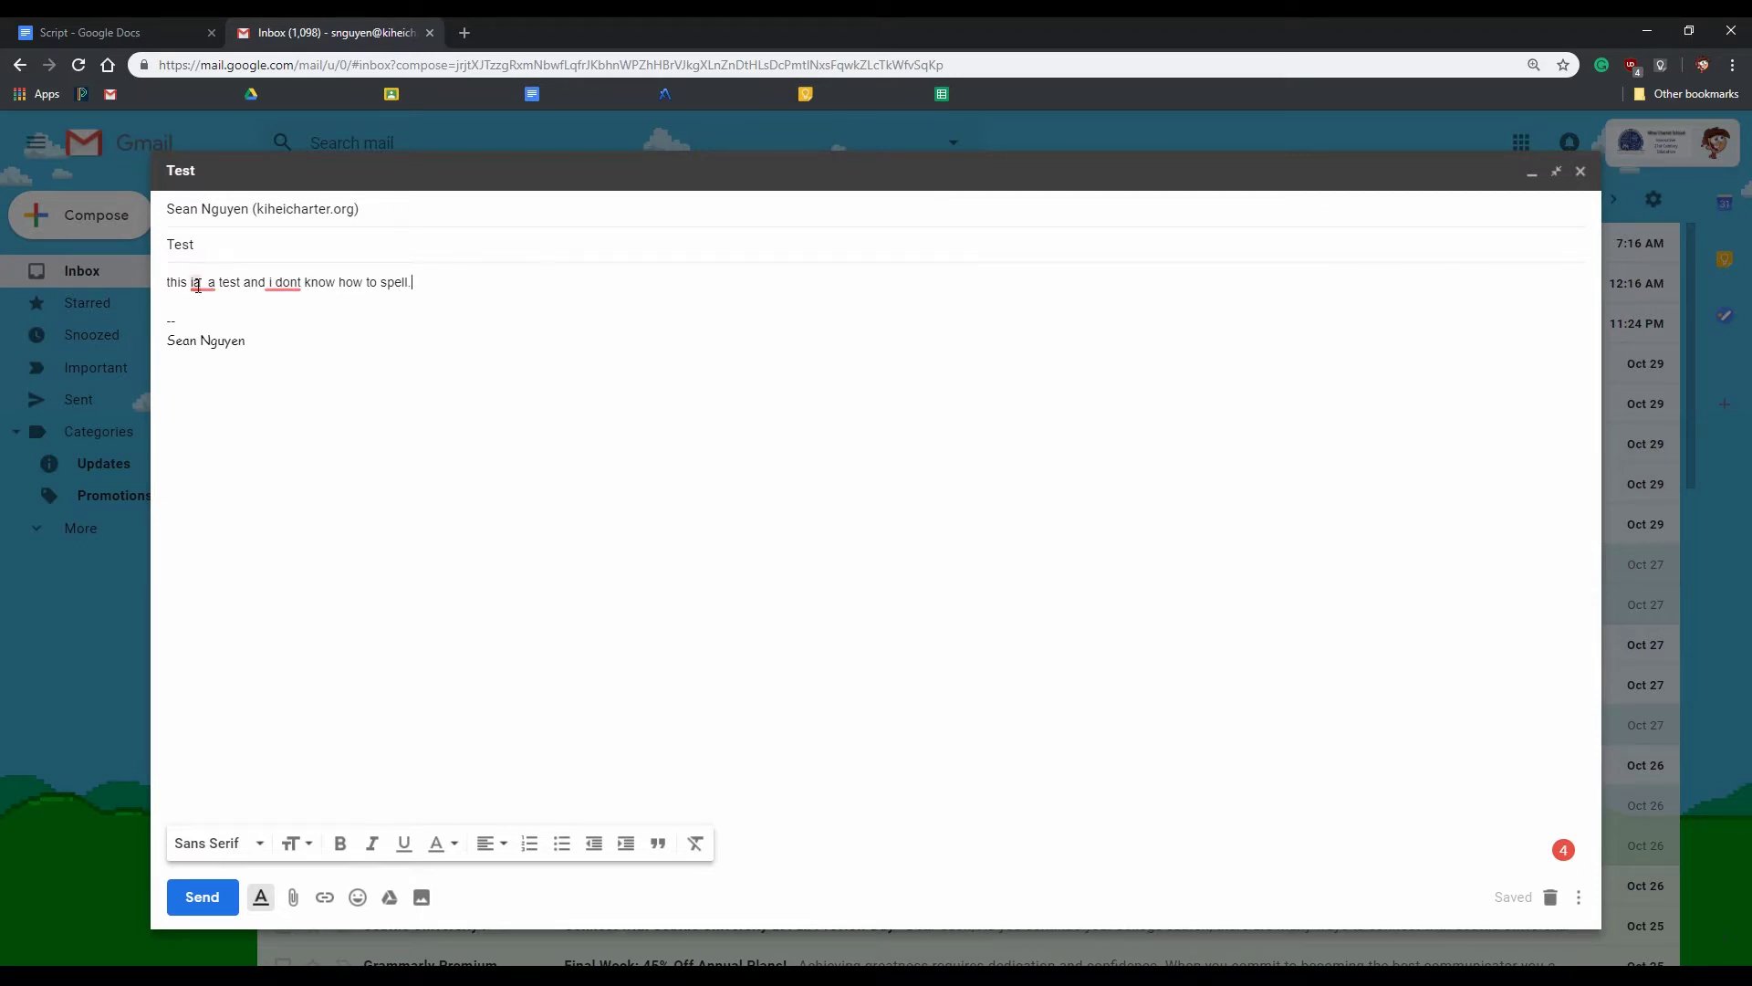
# - Review the list of suggested corrections in Grammarly's expanded editor, and return to the message
pyautogui.moveTo(1562, 852)
pyautogui.click(1563, 851)
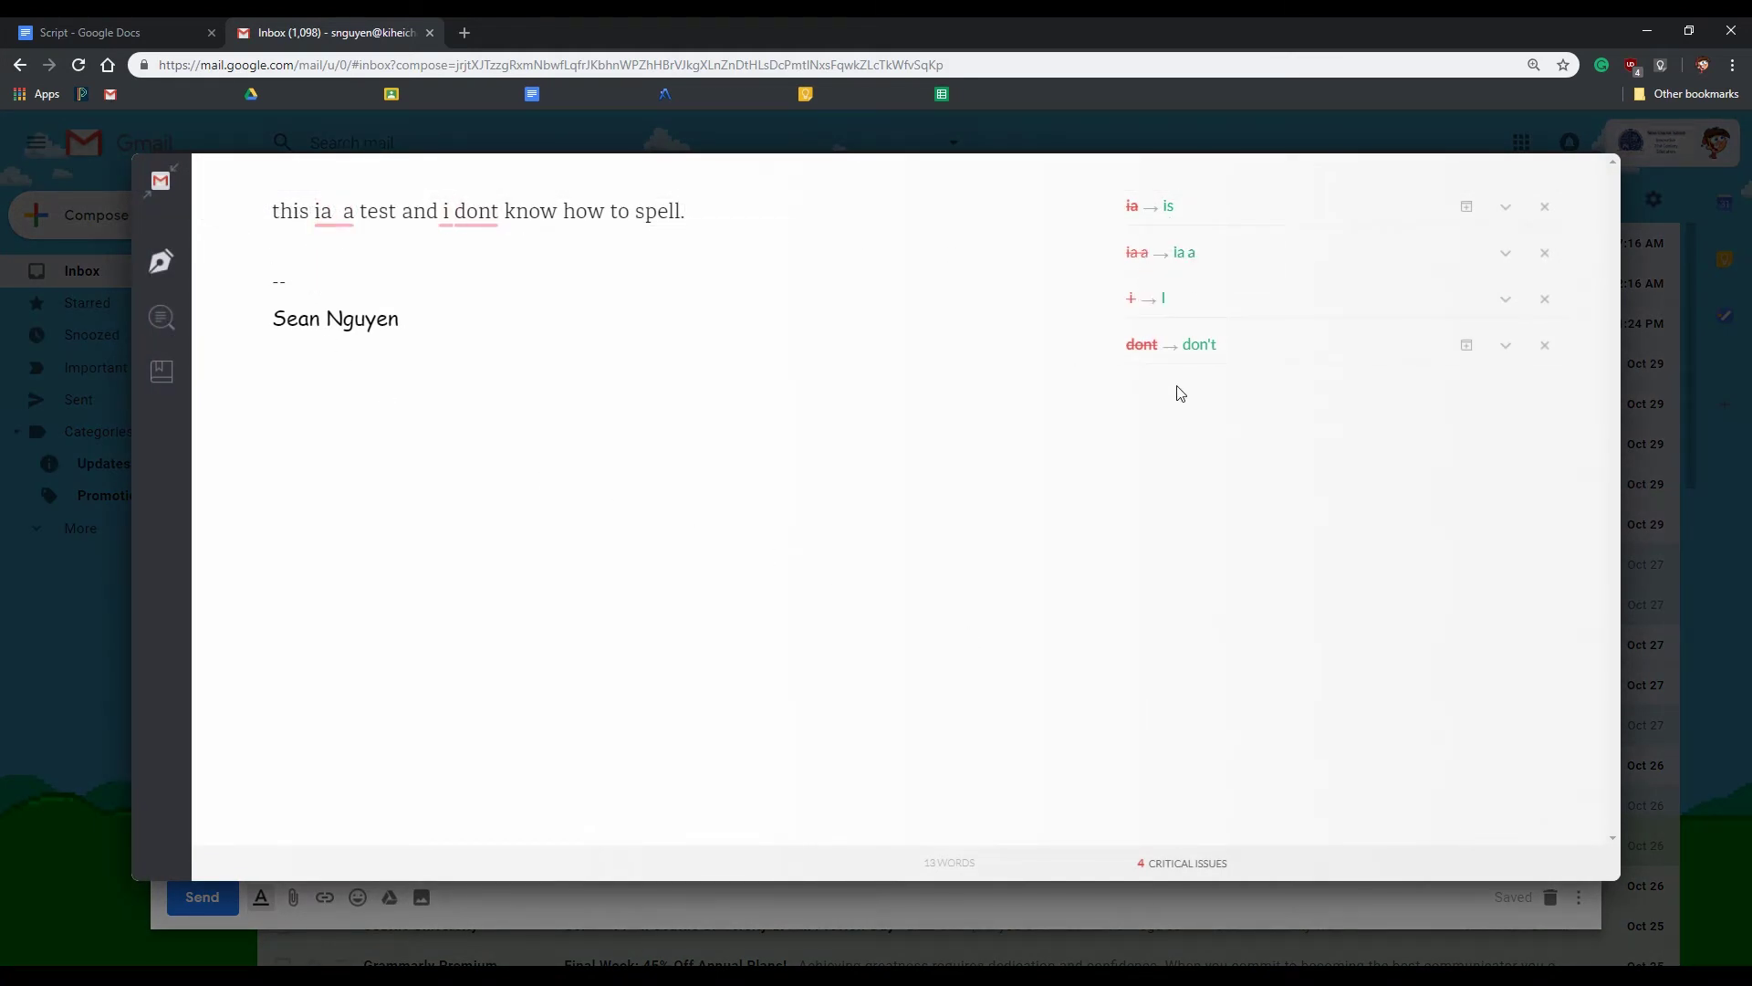
pyautogui.click(1197, 902)
# - Accept Grammarly's corrections in the message body: "is" for "ia", the extra space before "a" removed, and "don't" for "dont"
pyautogui.moveTo(197, 286)
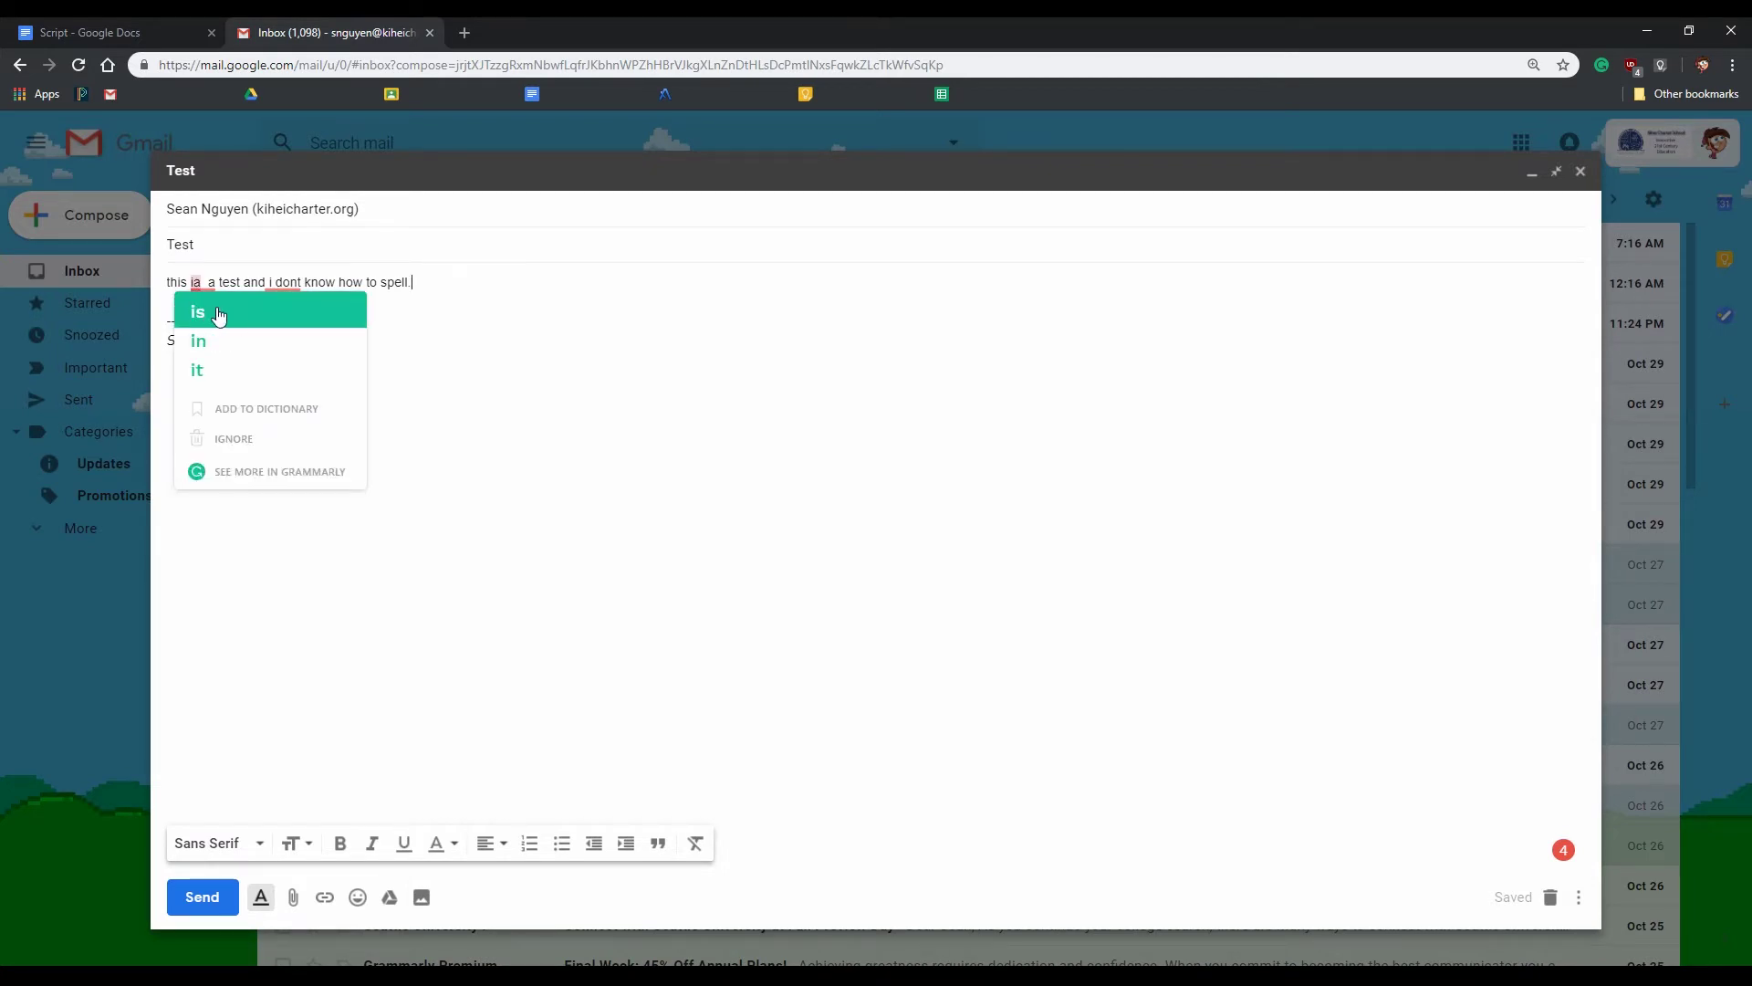
pyautogui.click(227, 313)
pyautogui.moveTo(211, 284)
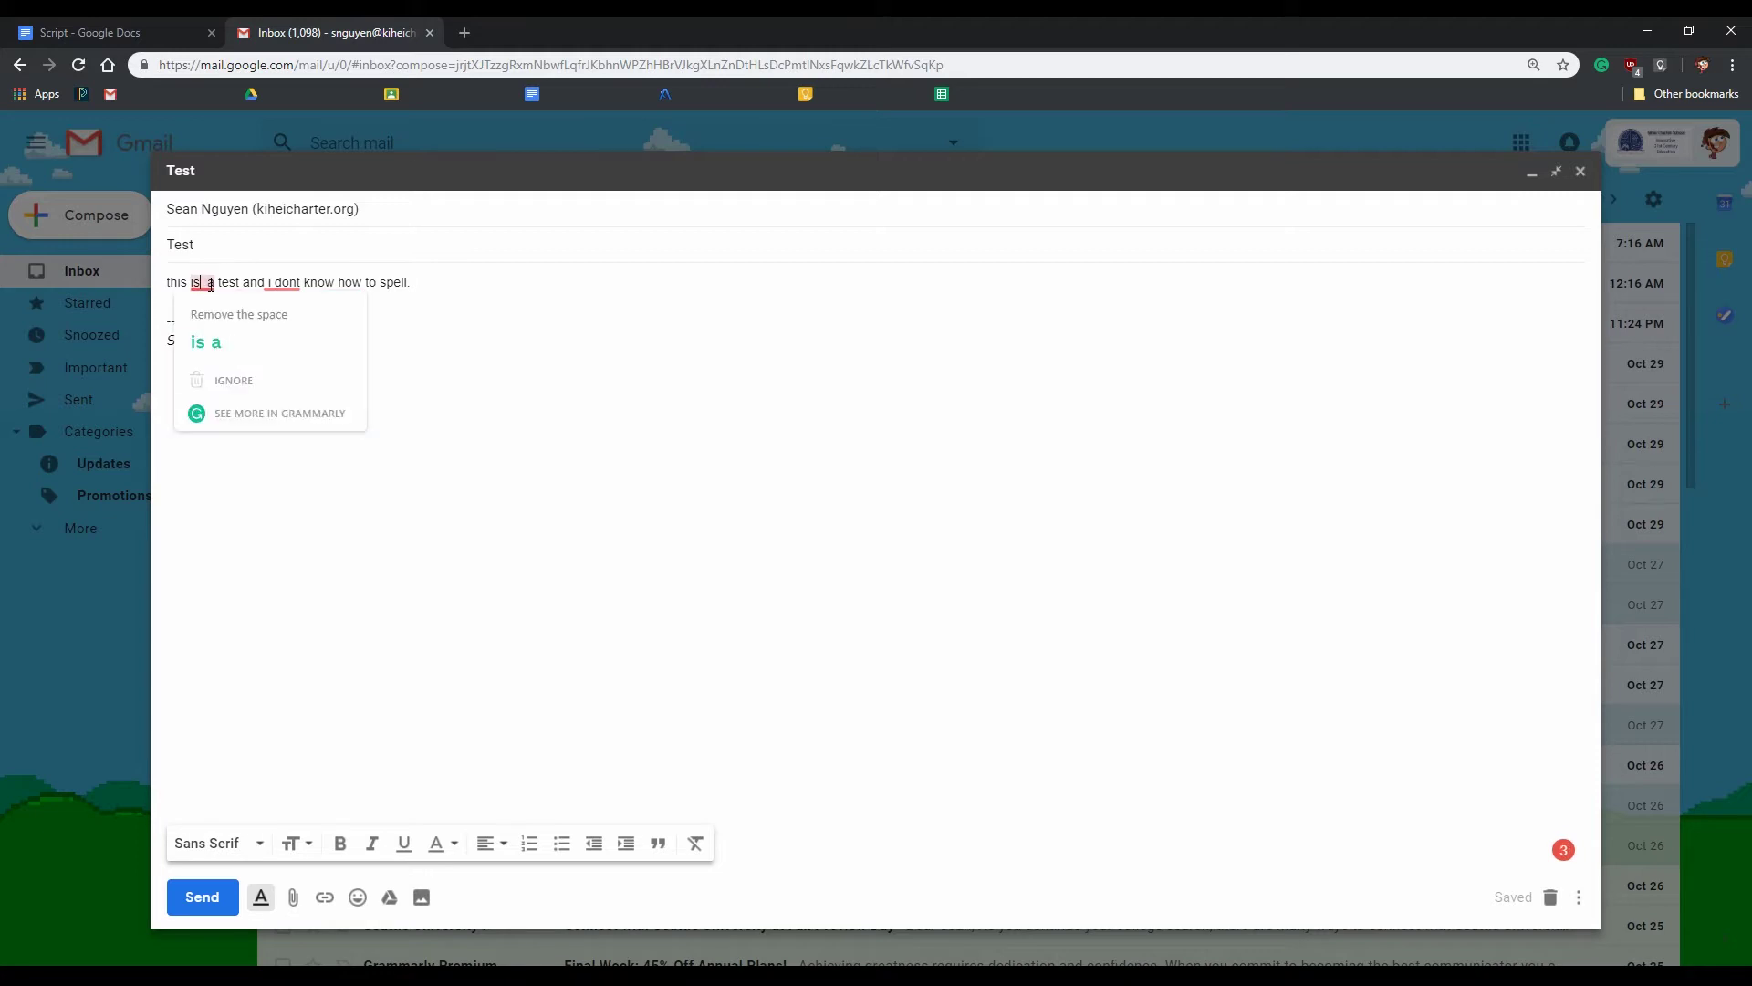
pyautogui.click(236, 342)
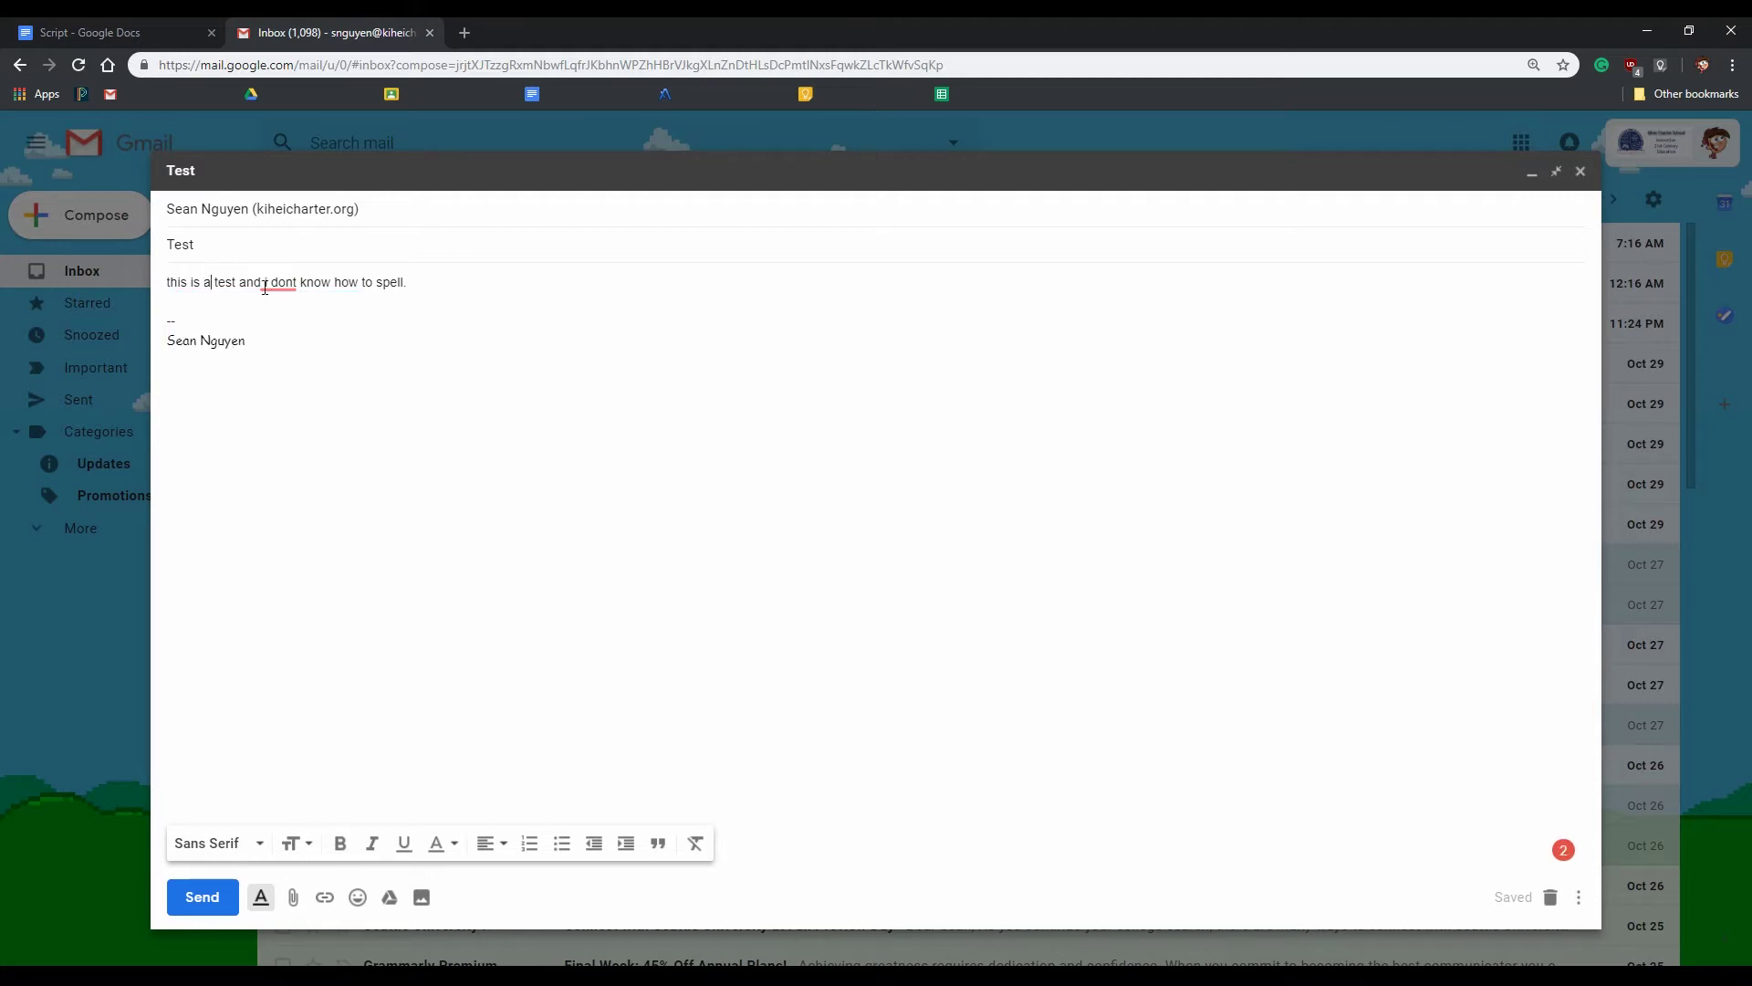
pyautogui.moveTo(278, 284)
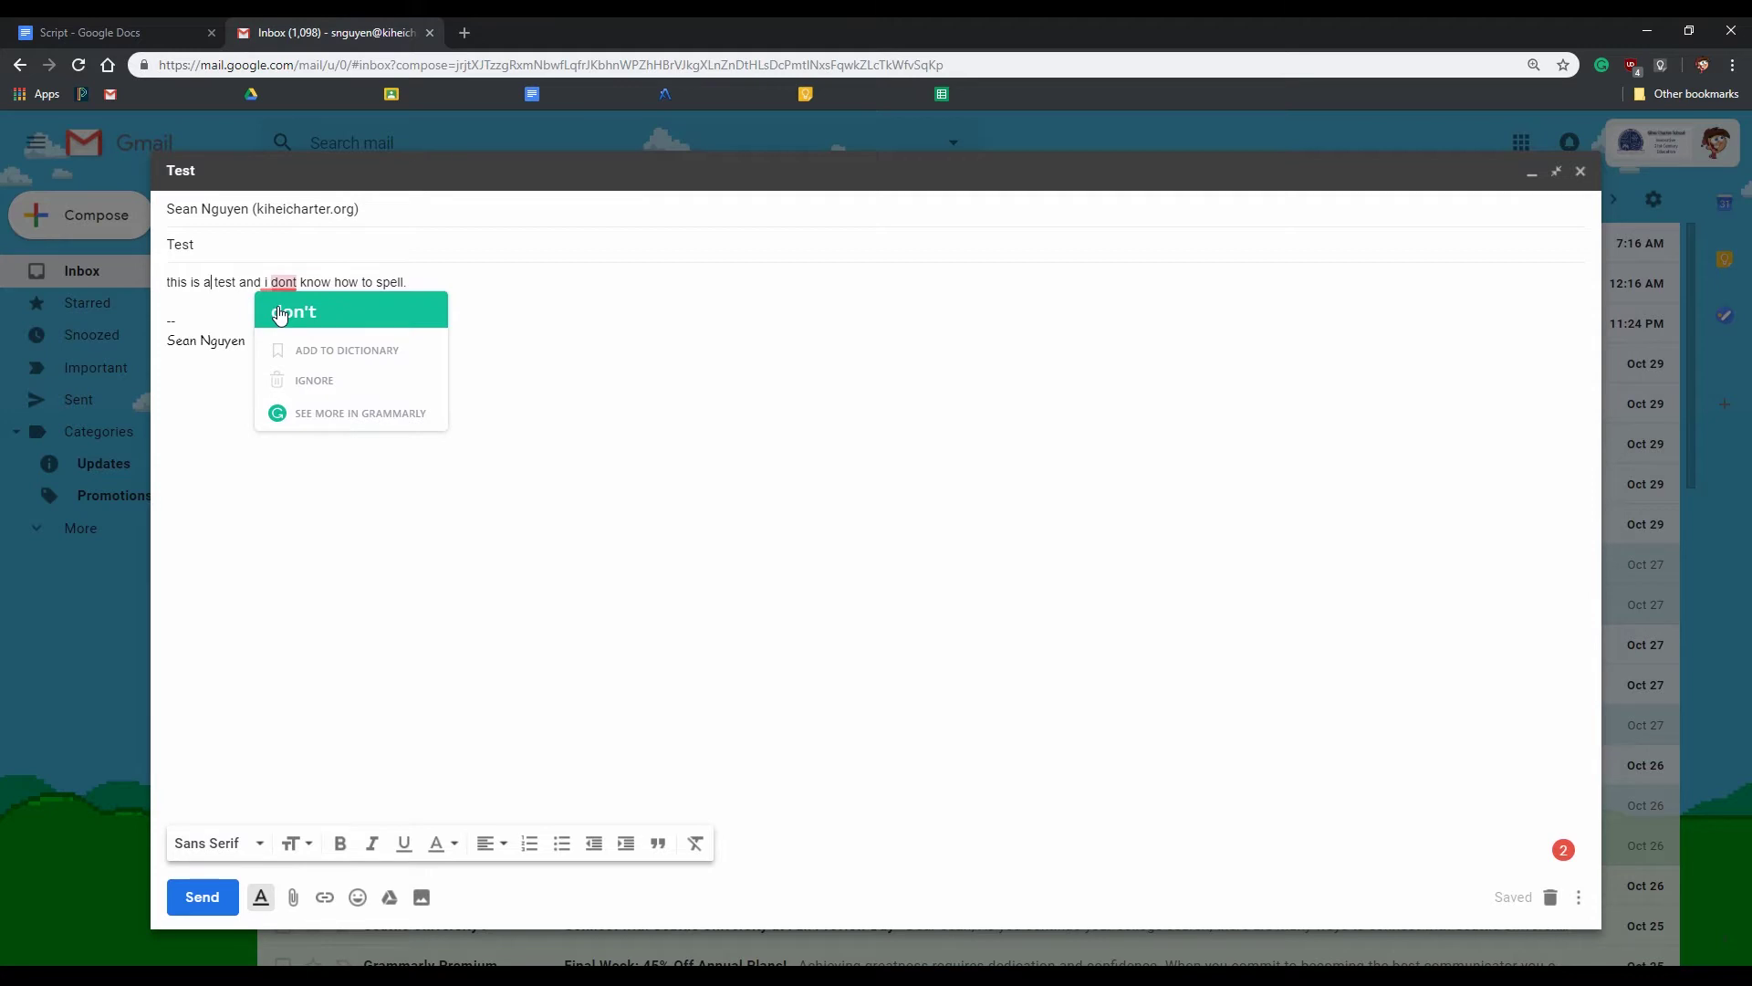
pyautogui.click(360, 319)
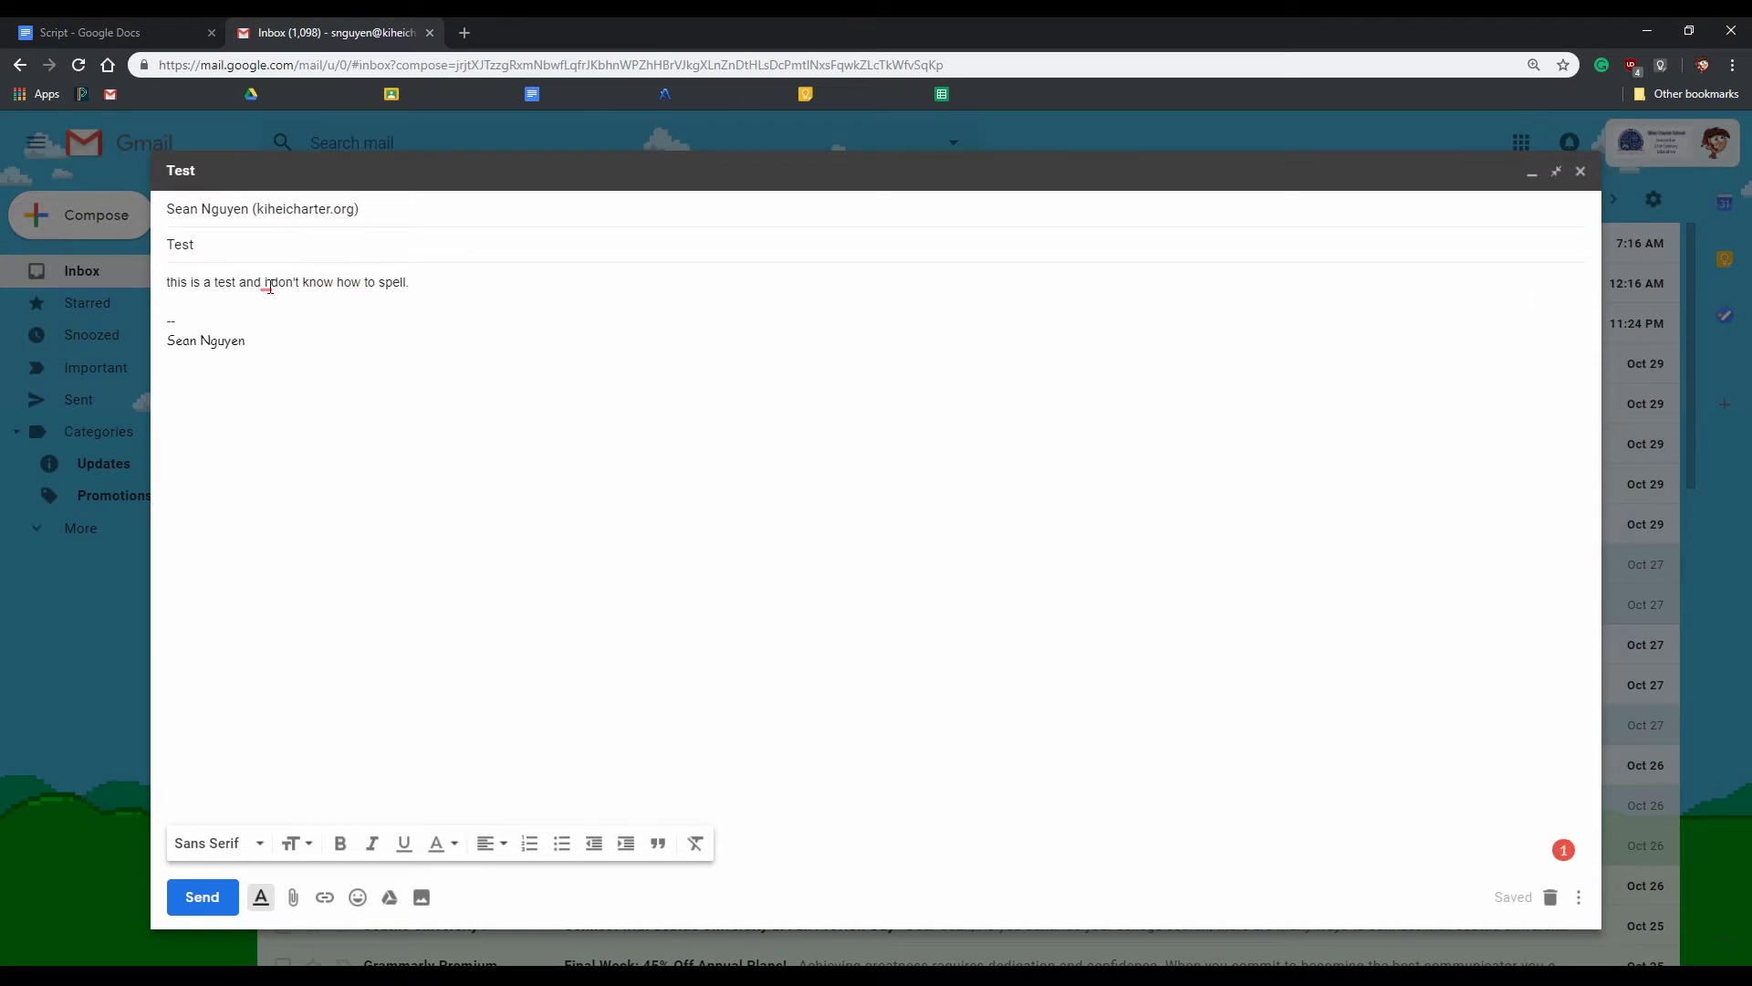
# - Capitalize "I" and the opening word "This" in the message sentence
pyautogui.click(265, 339)
pyautogui.press('BackSpace')
pyautogui.write('T')
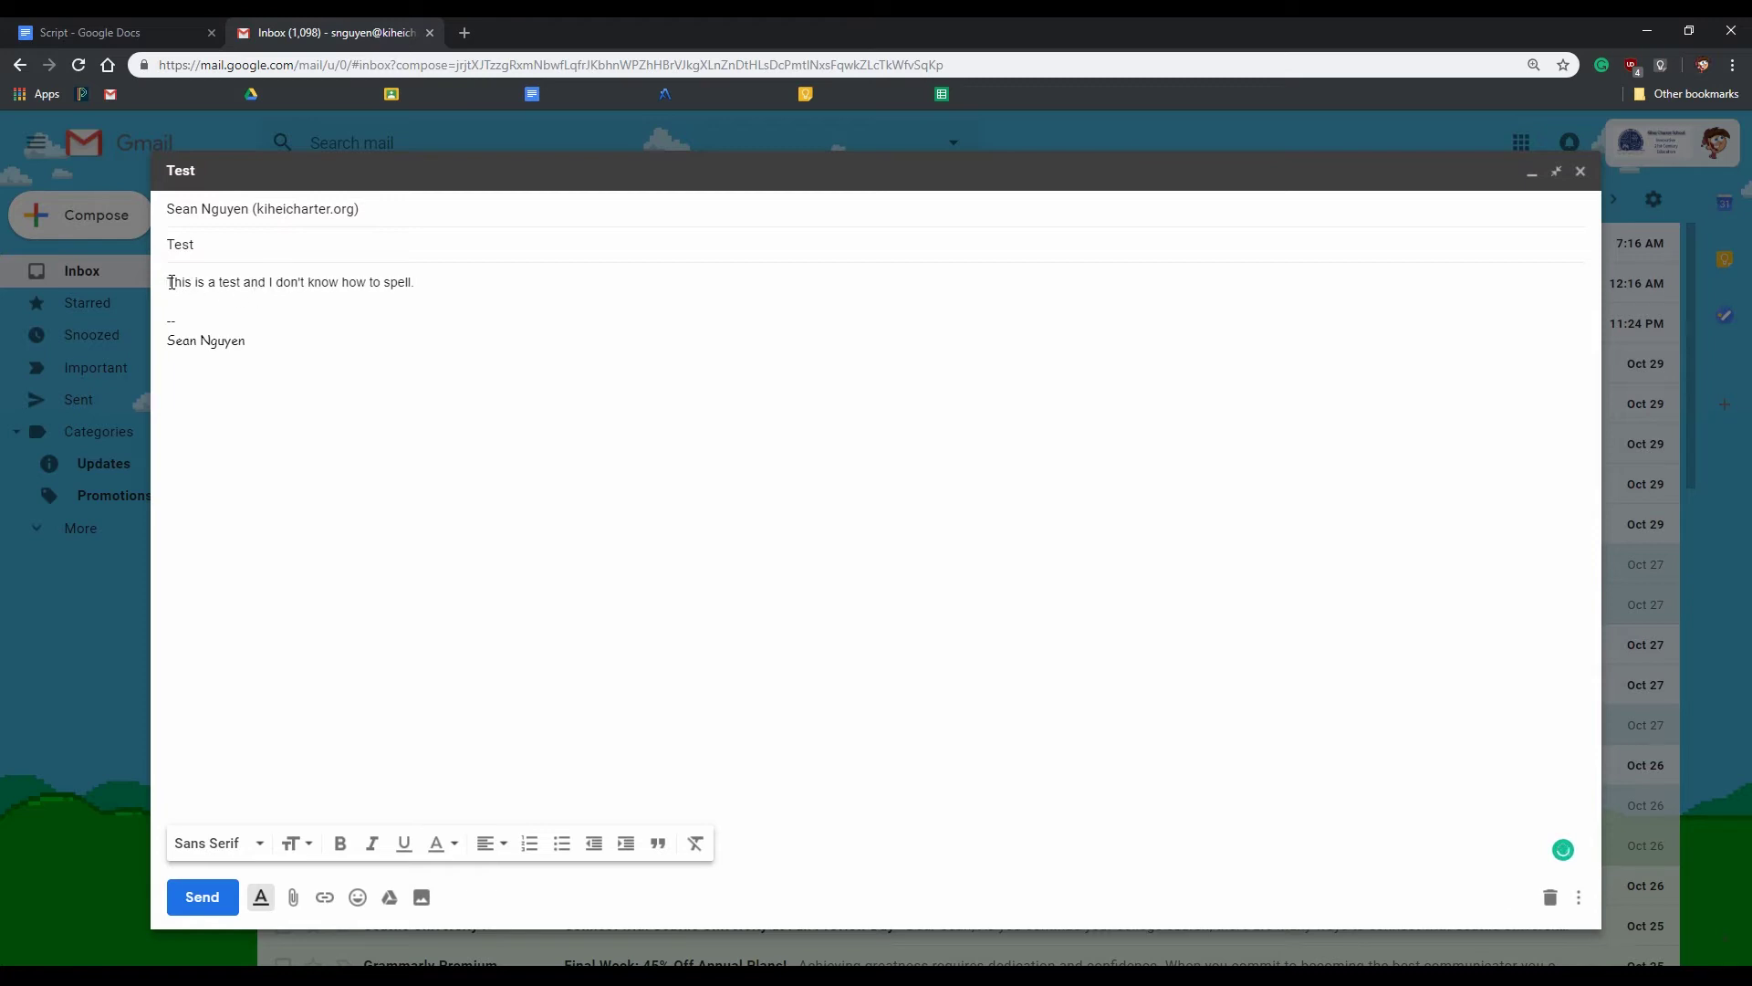
pyautogui.doubleClick(169, 283)
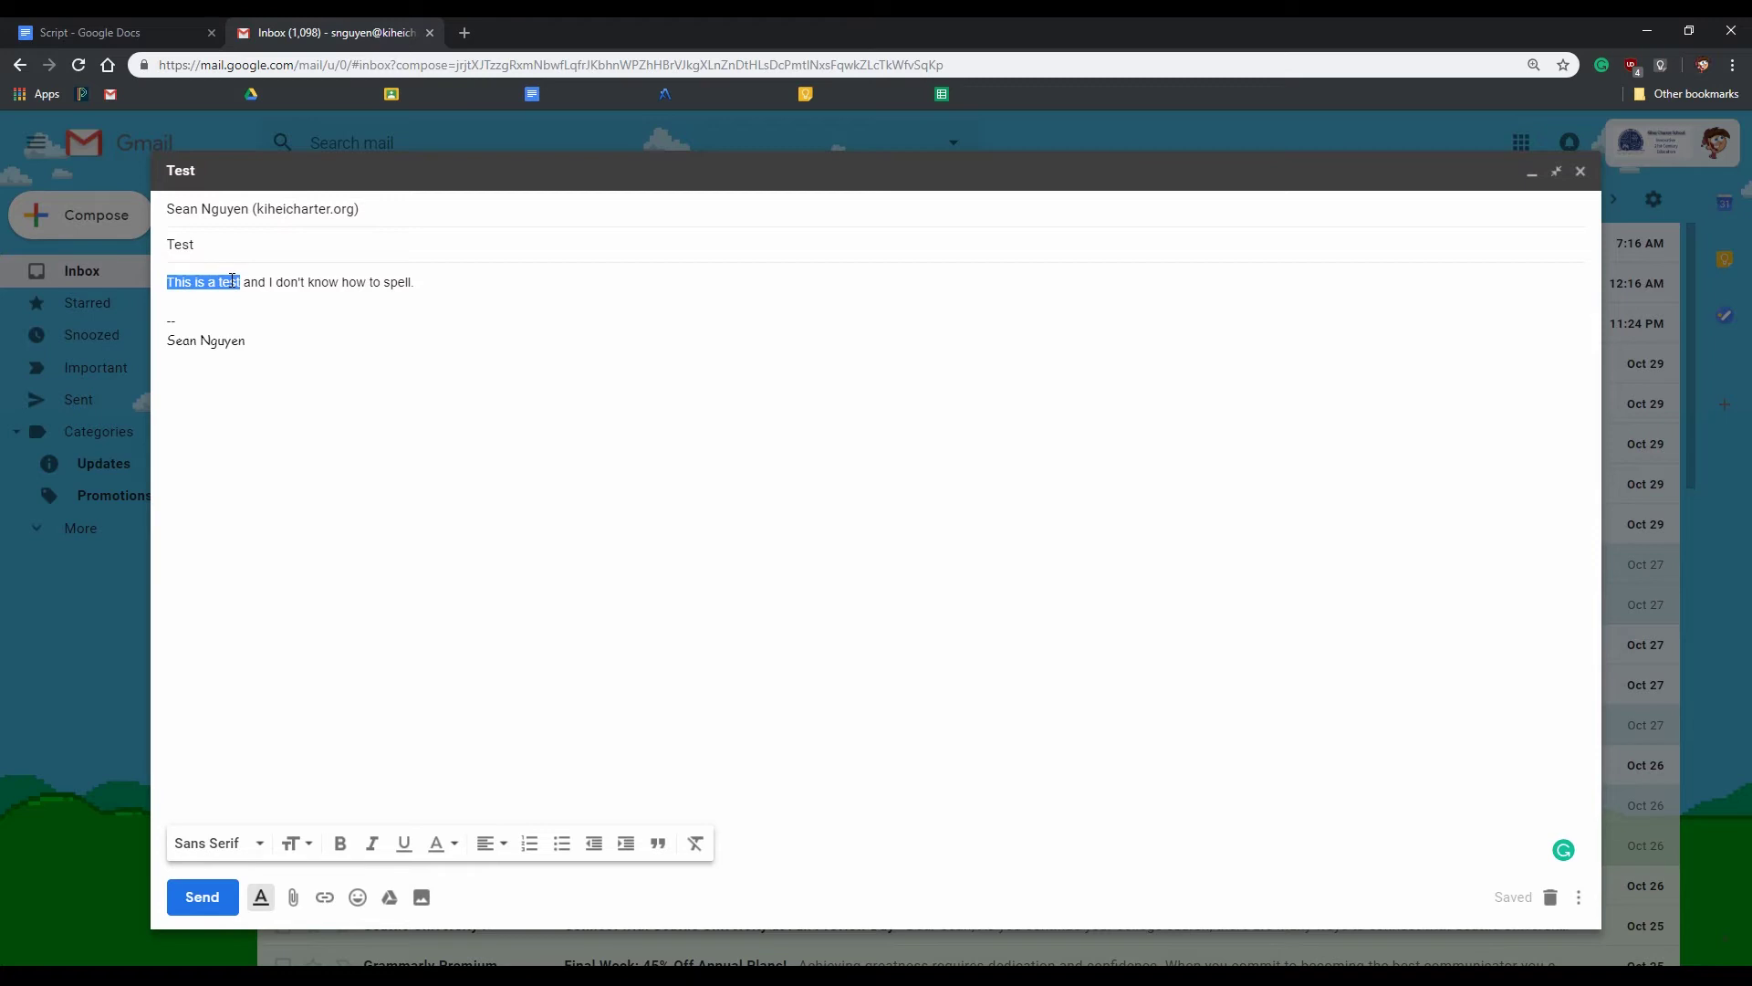
pyautogui.click(171, 284)
pyautogui.tripleClick(279, 287)
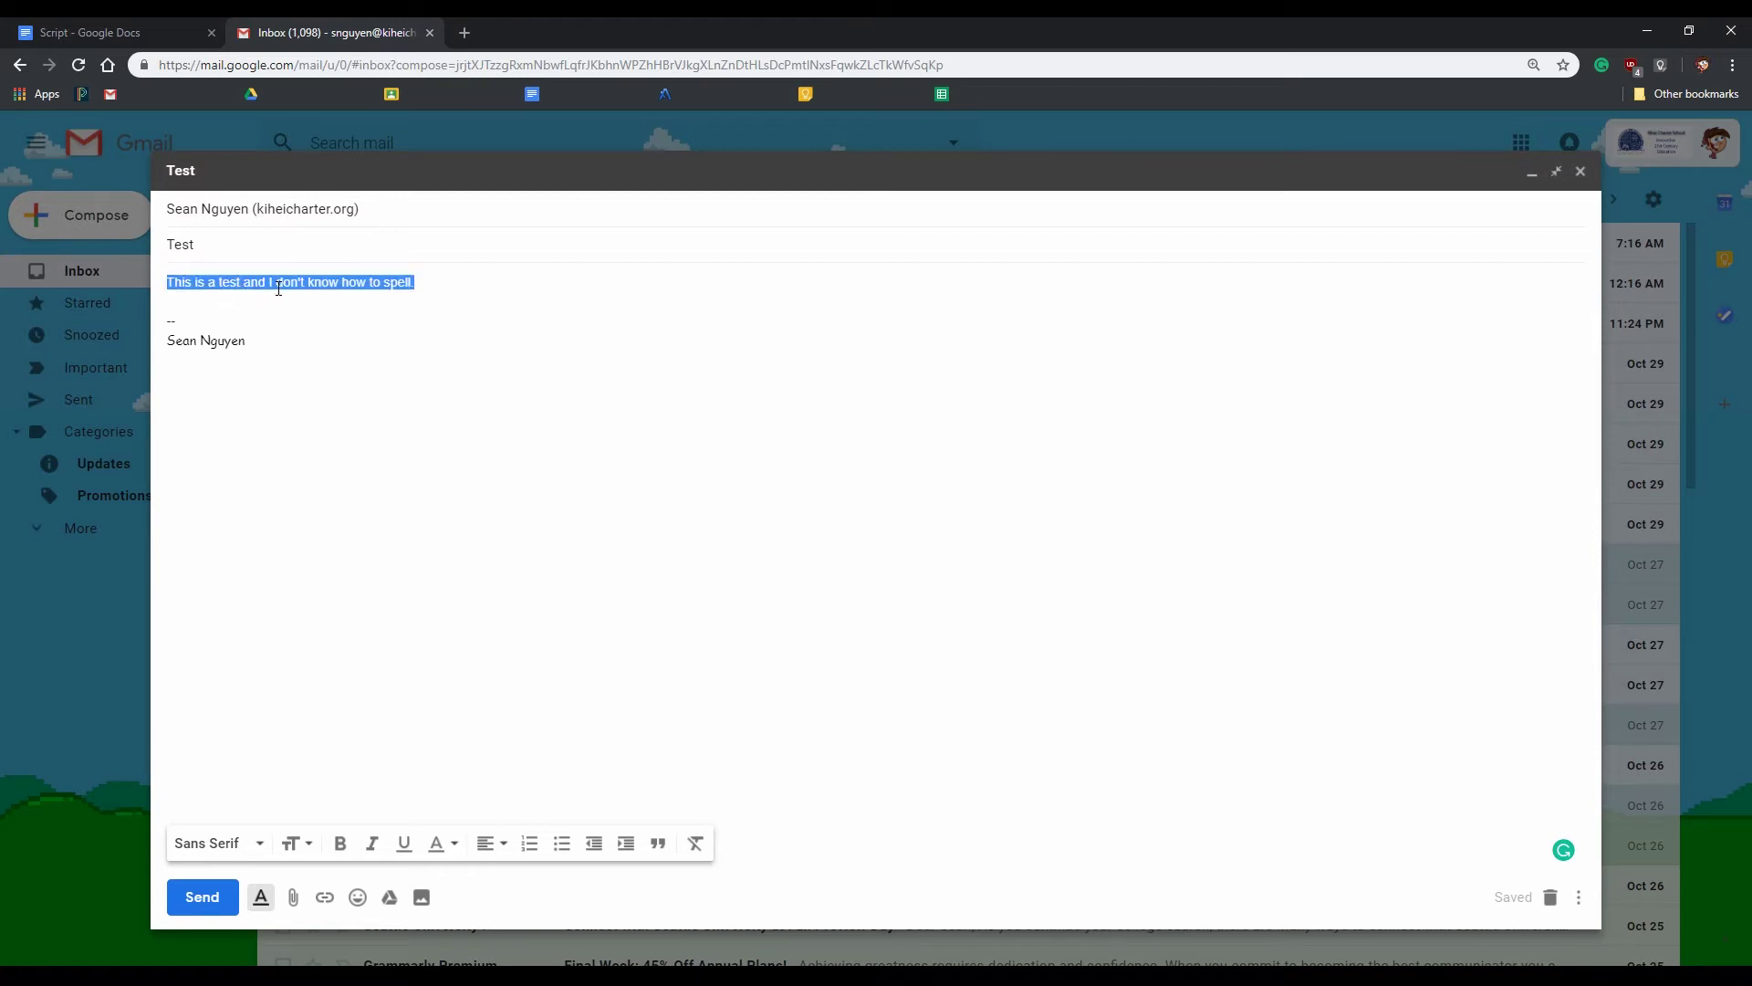
pyautogui.click(443, 291)
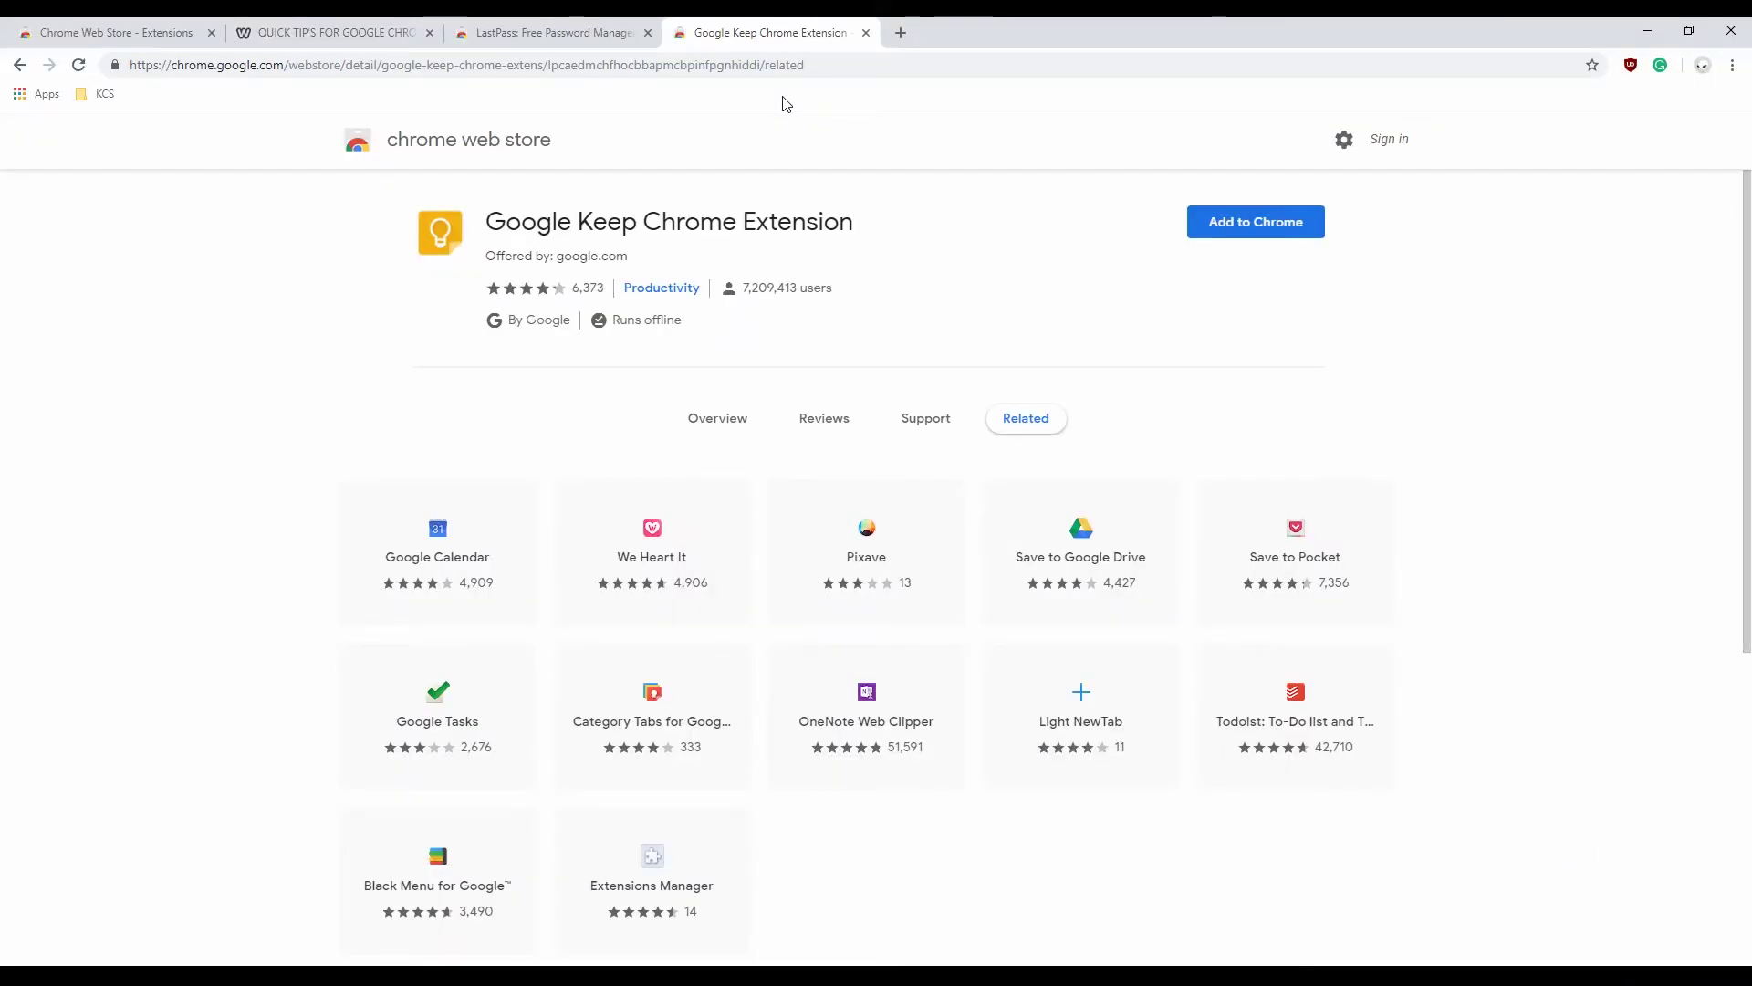
# - View the LastPass extension page in the Chrome Web Store, and return to the Google Keep extension page
pyautogui.click(585, 28)
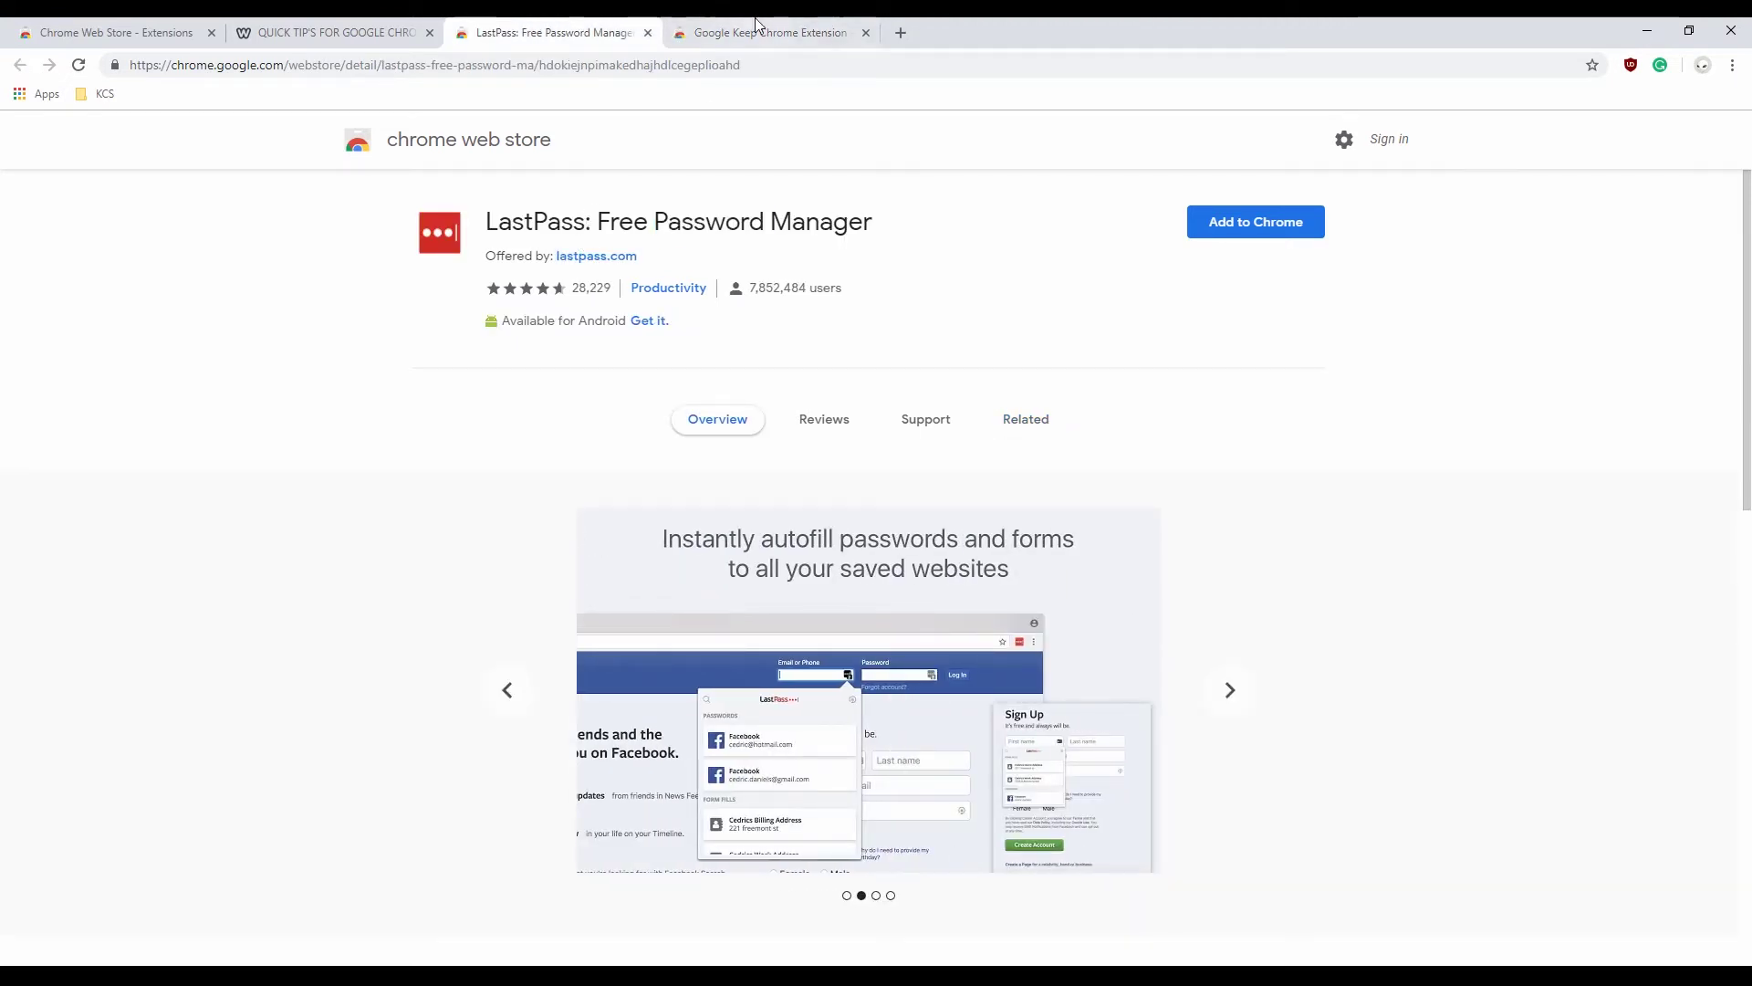
pyautogui.click(755, 32)
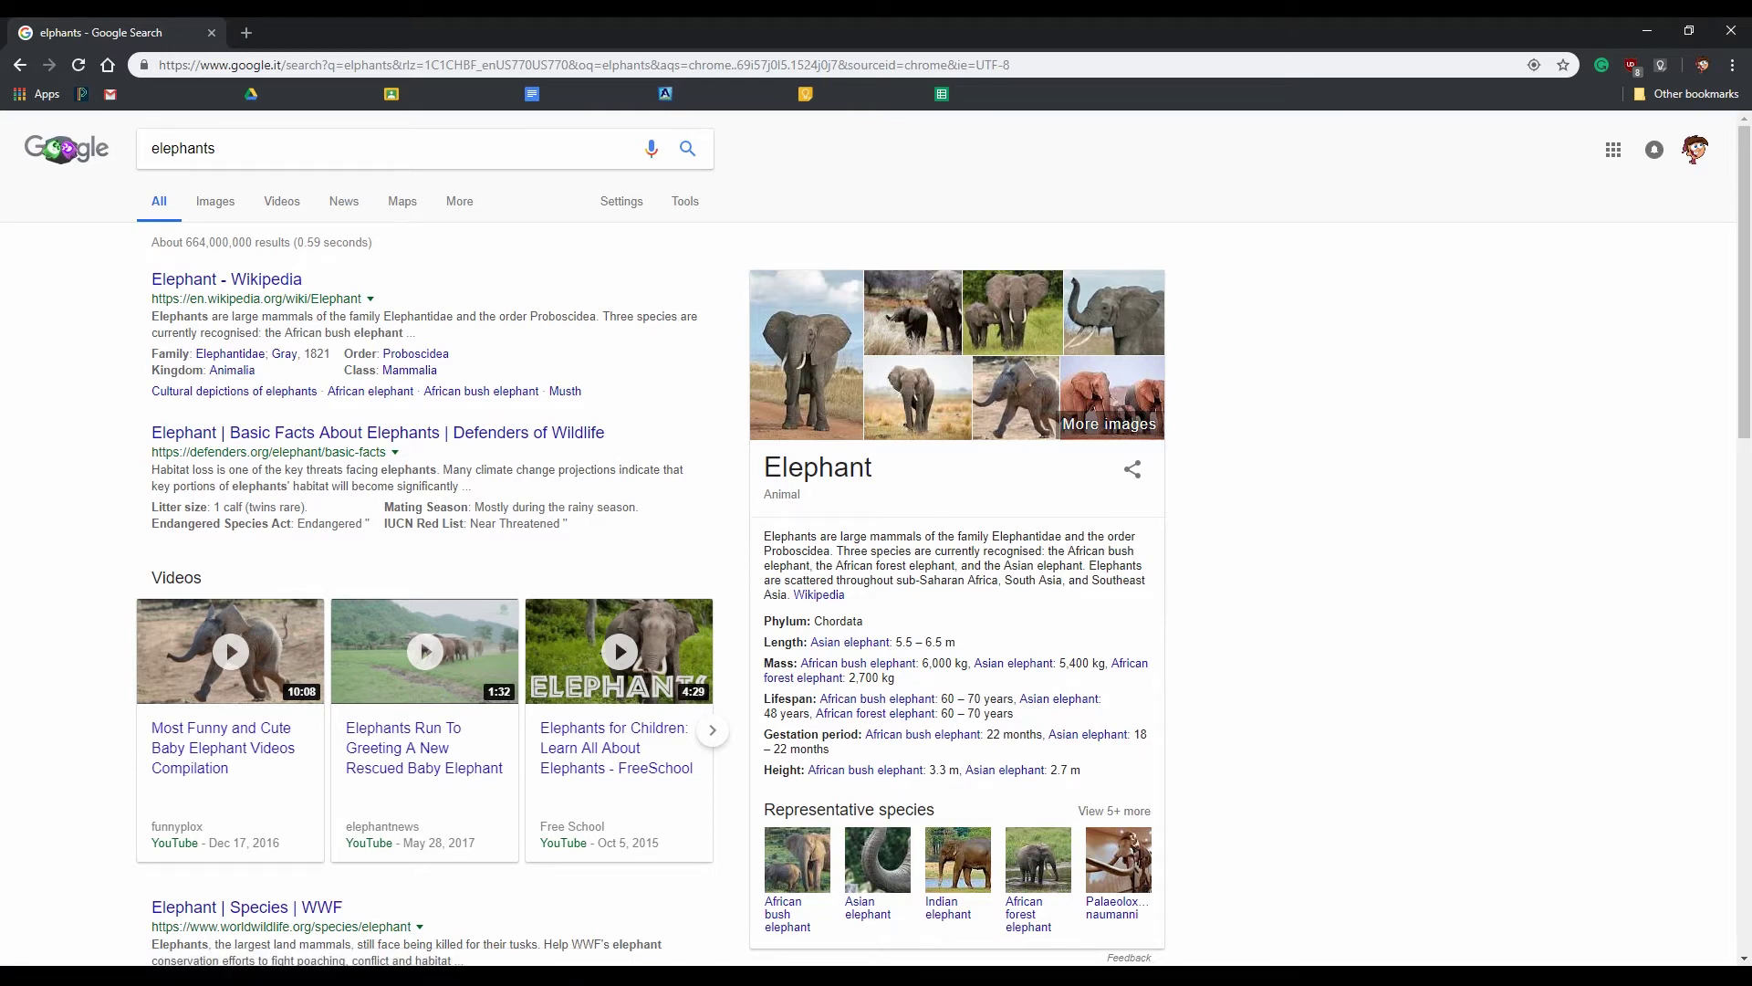
# - Open the WWF elephant species page from the search results and save it to Google Keep with the extension
pyautogui.scroll(-3, 471, 407)
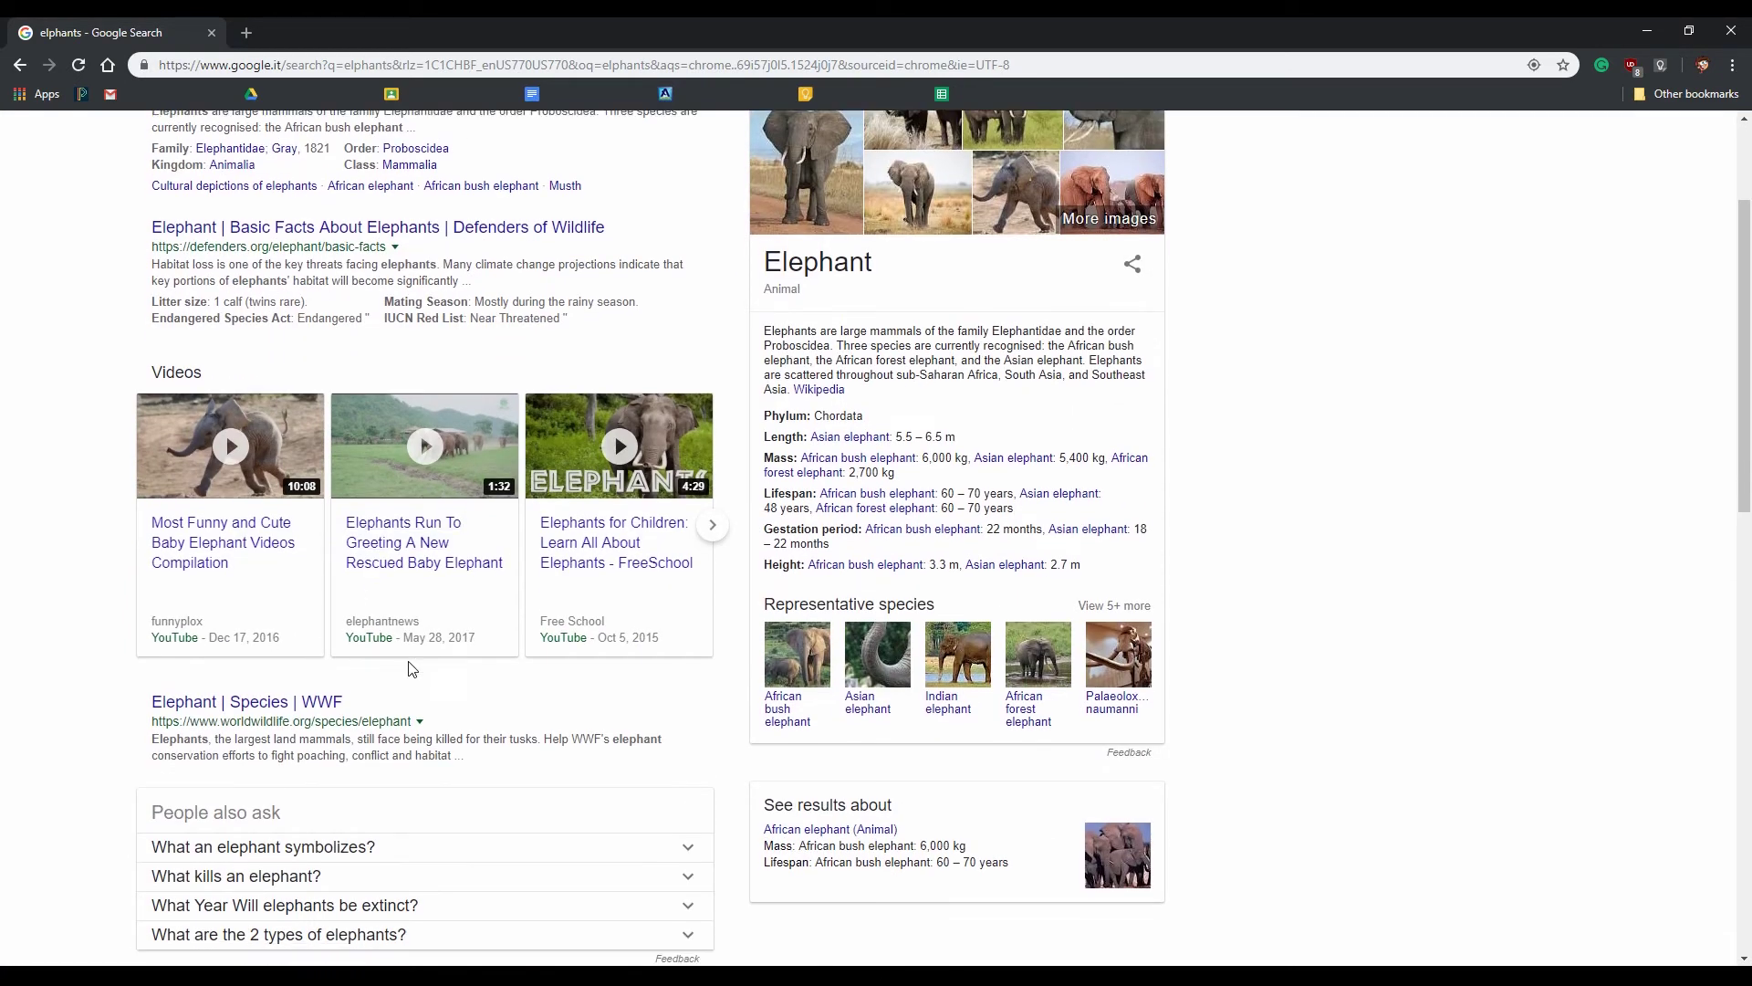
pyautogui.click(329, 650)
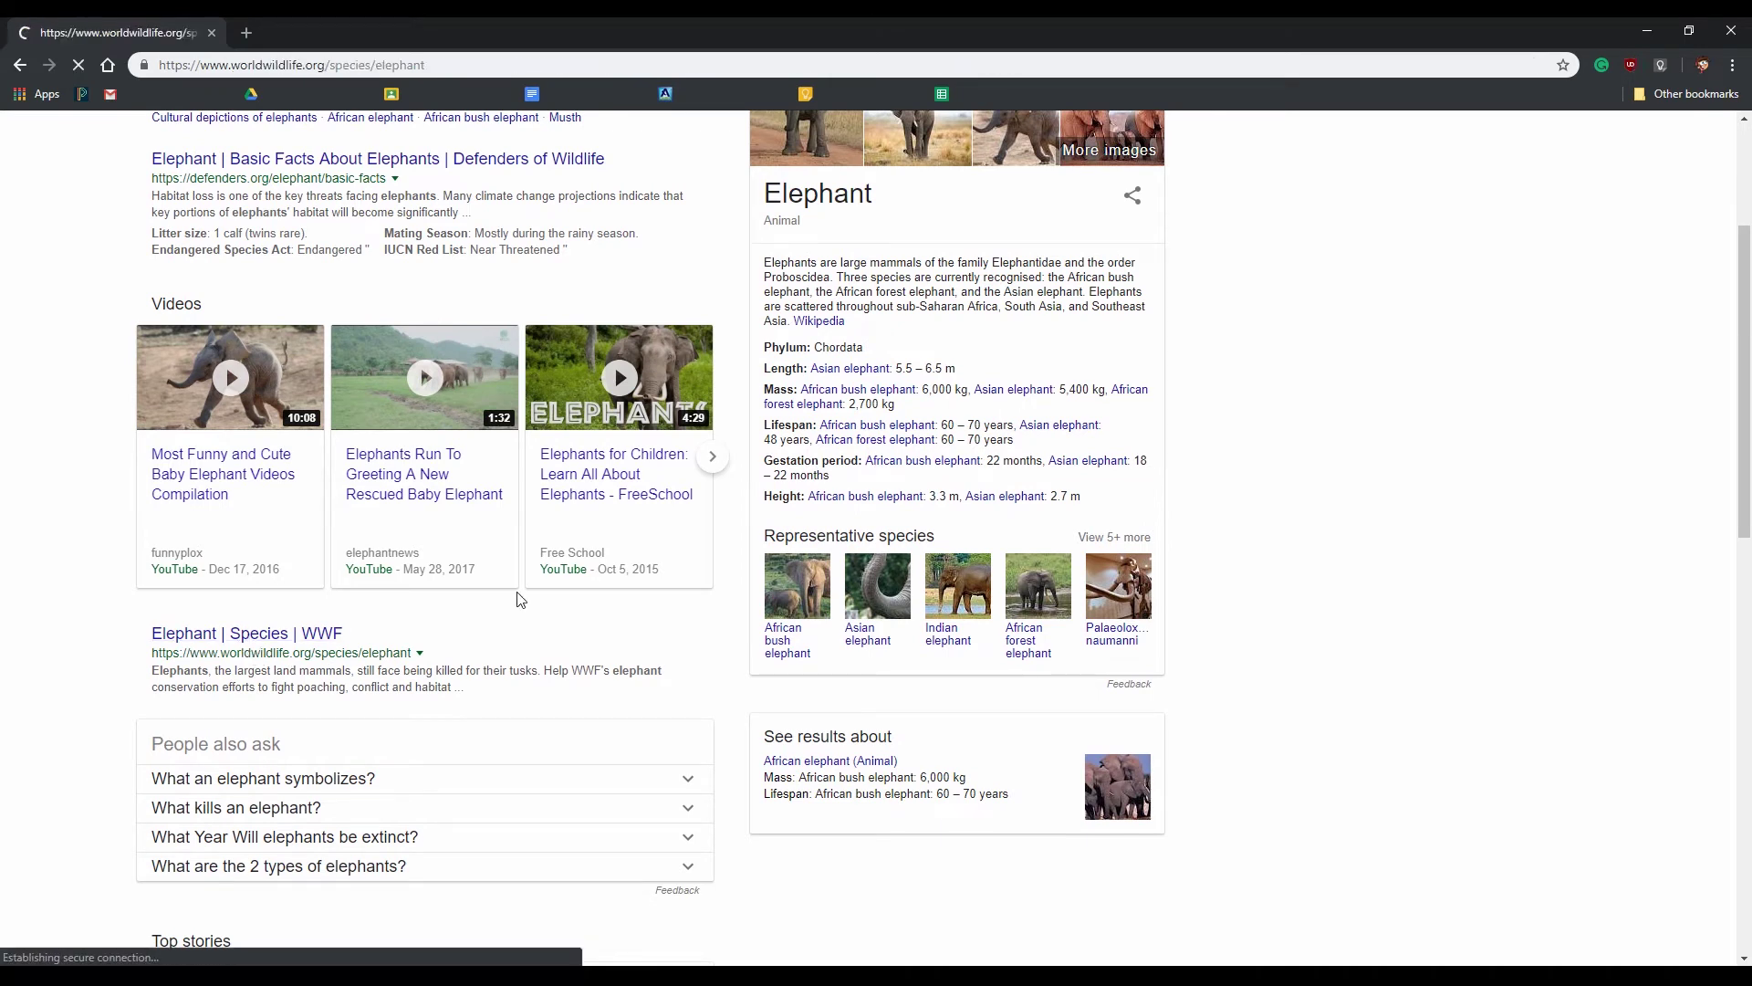
pyautogui.scroll(-3, 969, 396)
pyautogui.scroll(3, 969, 397)
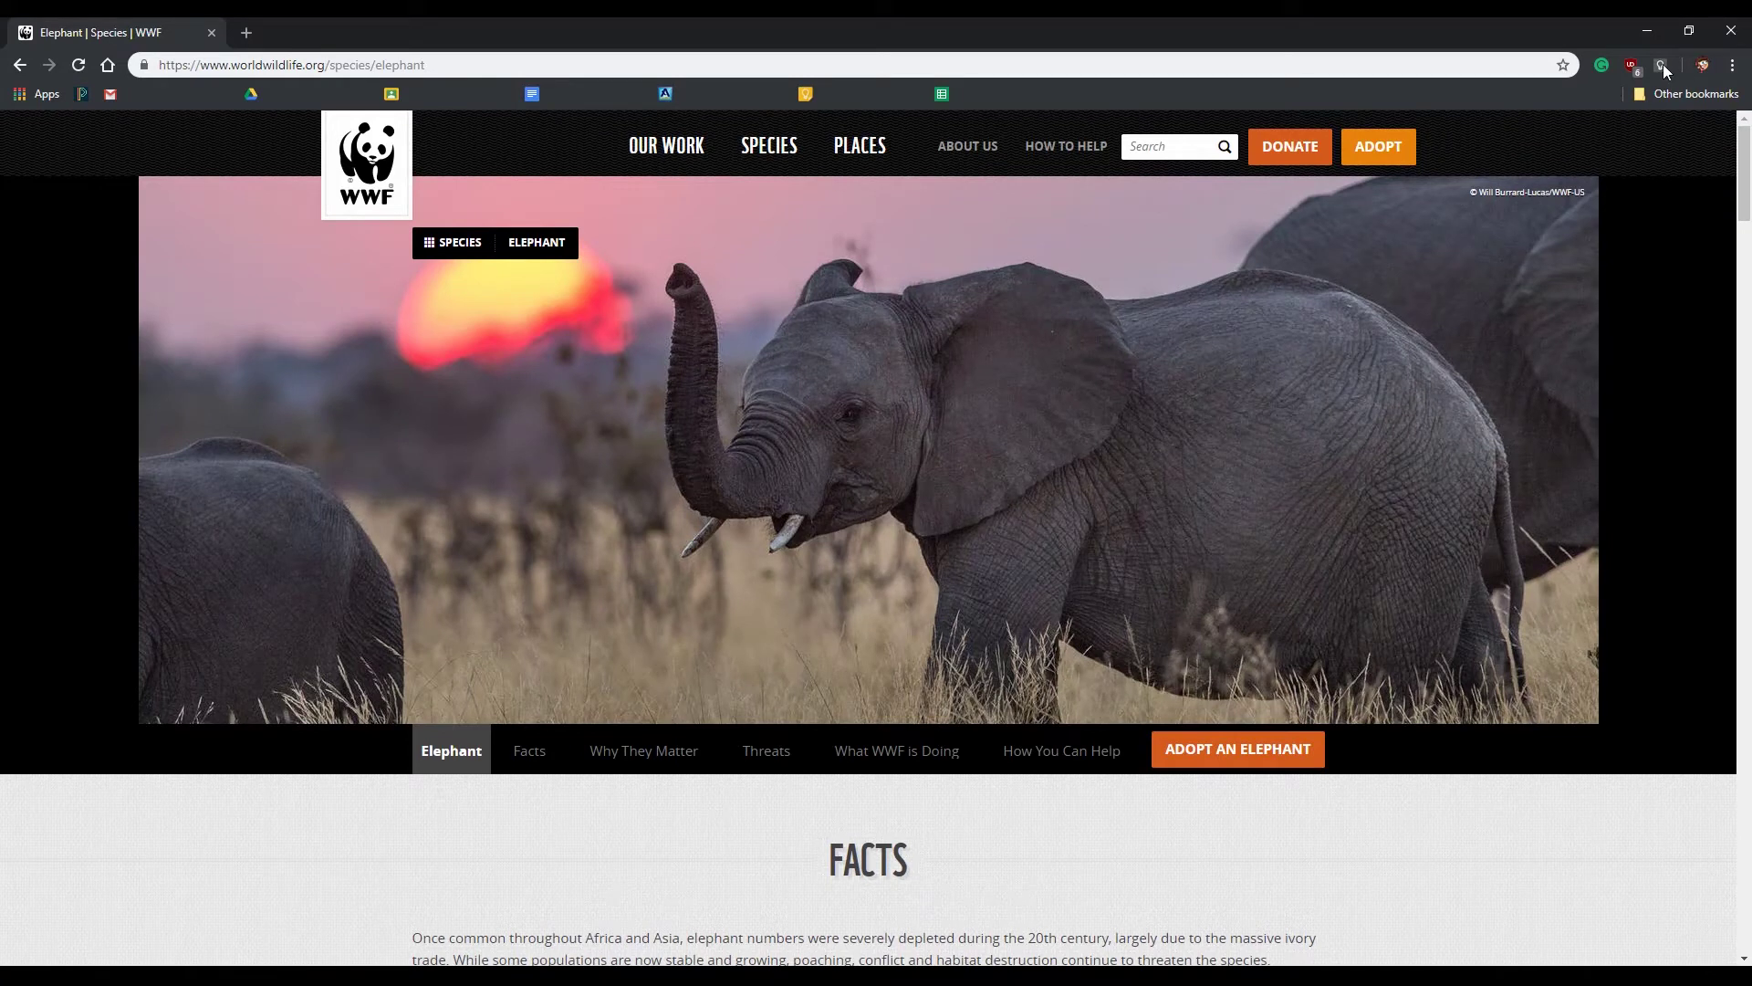
pyautogui.click(1662, 66)
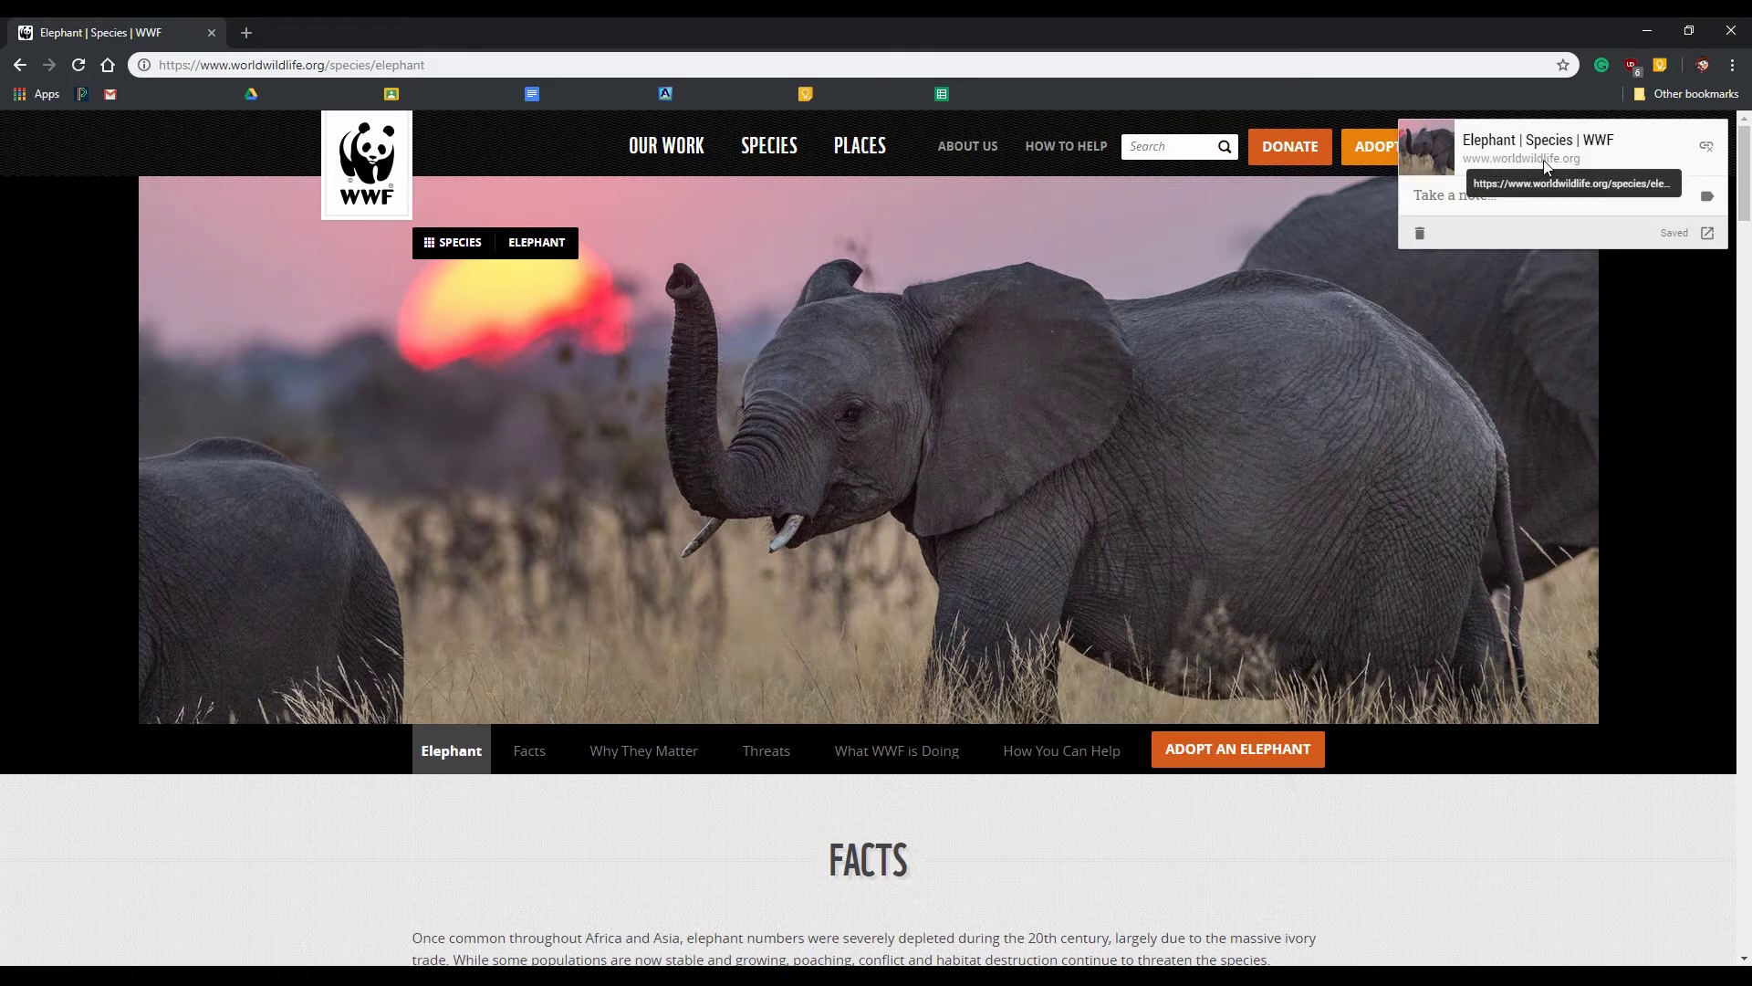
# - Title the saved elephant page's Keep note "Facts"
pyautogui.click(1432, 194)
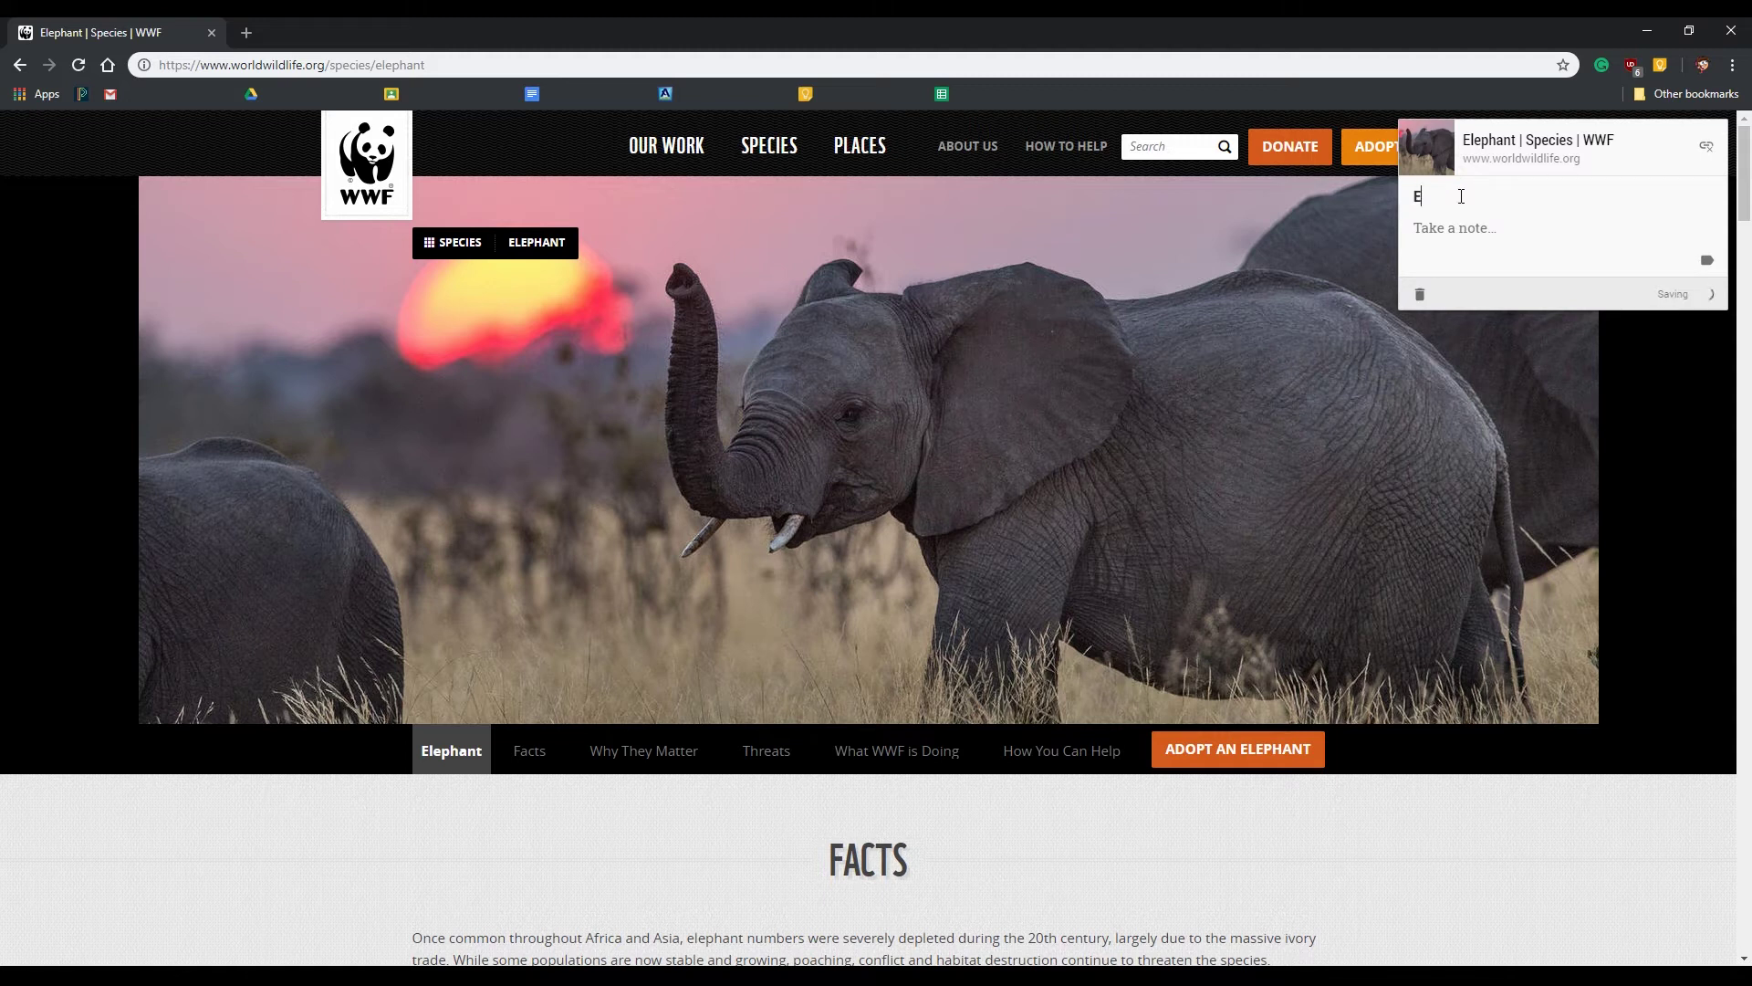
pyautogui.write('Facts')
pyautogui.press('BackSpace')
# - Write "They live in Africa and Thailand" in the note body, fixing the spelling of both place names
pyautogui.click(1467, 235)
pyautogui.scroll(-8, 785, 608)
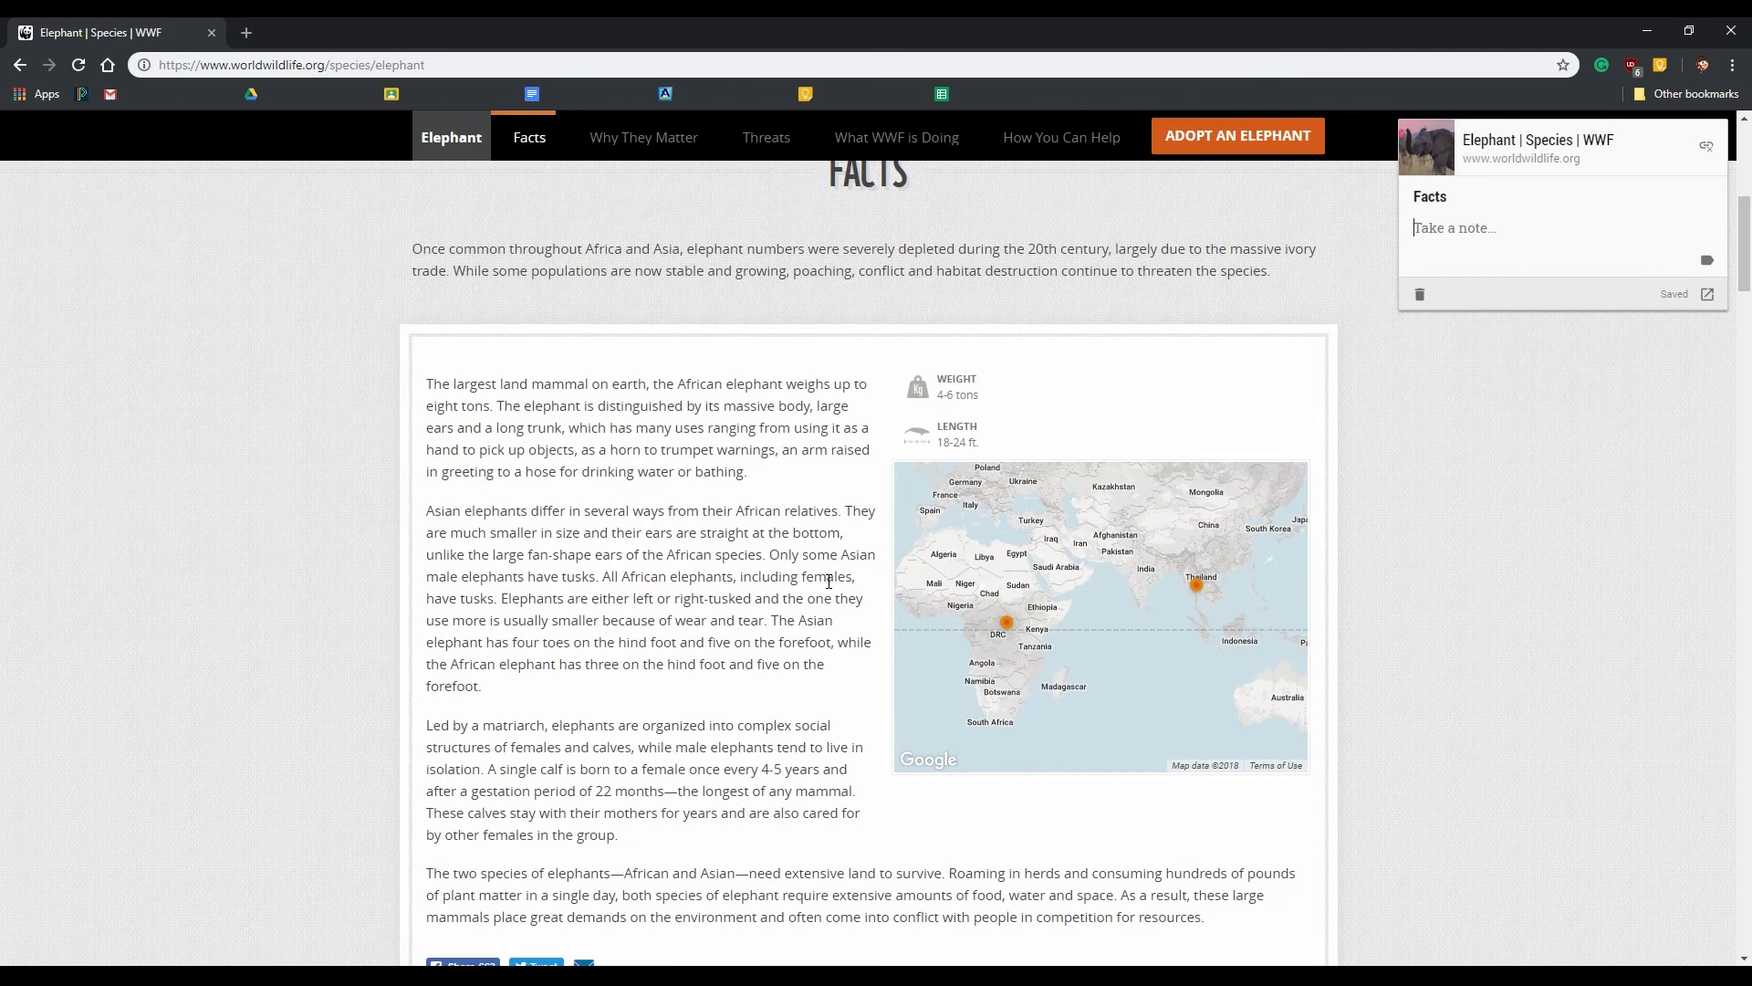
pyautogui.scroll(3, 1109, 553)
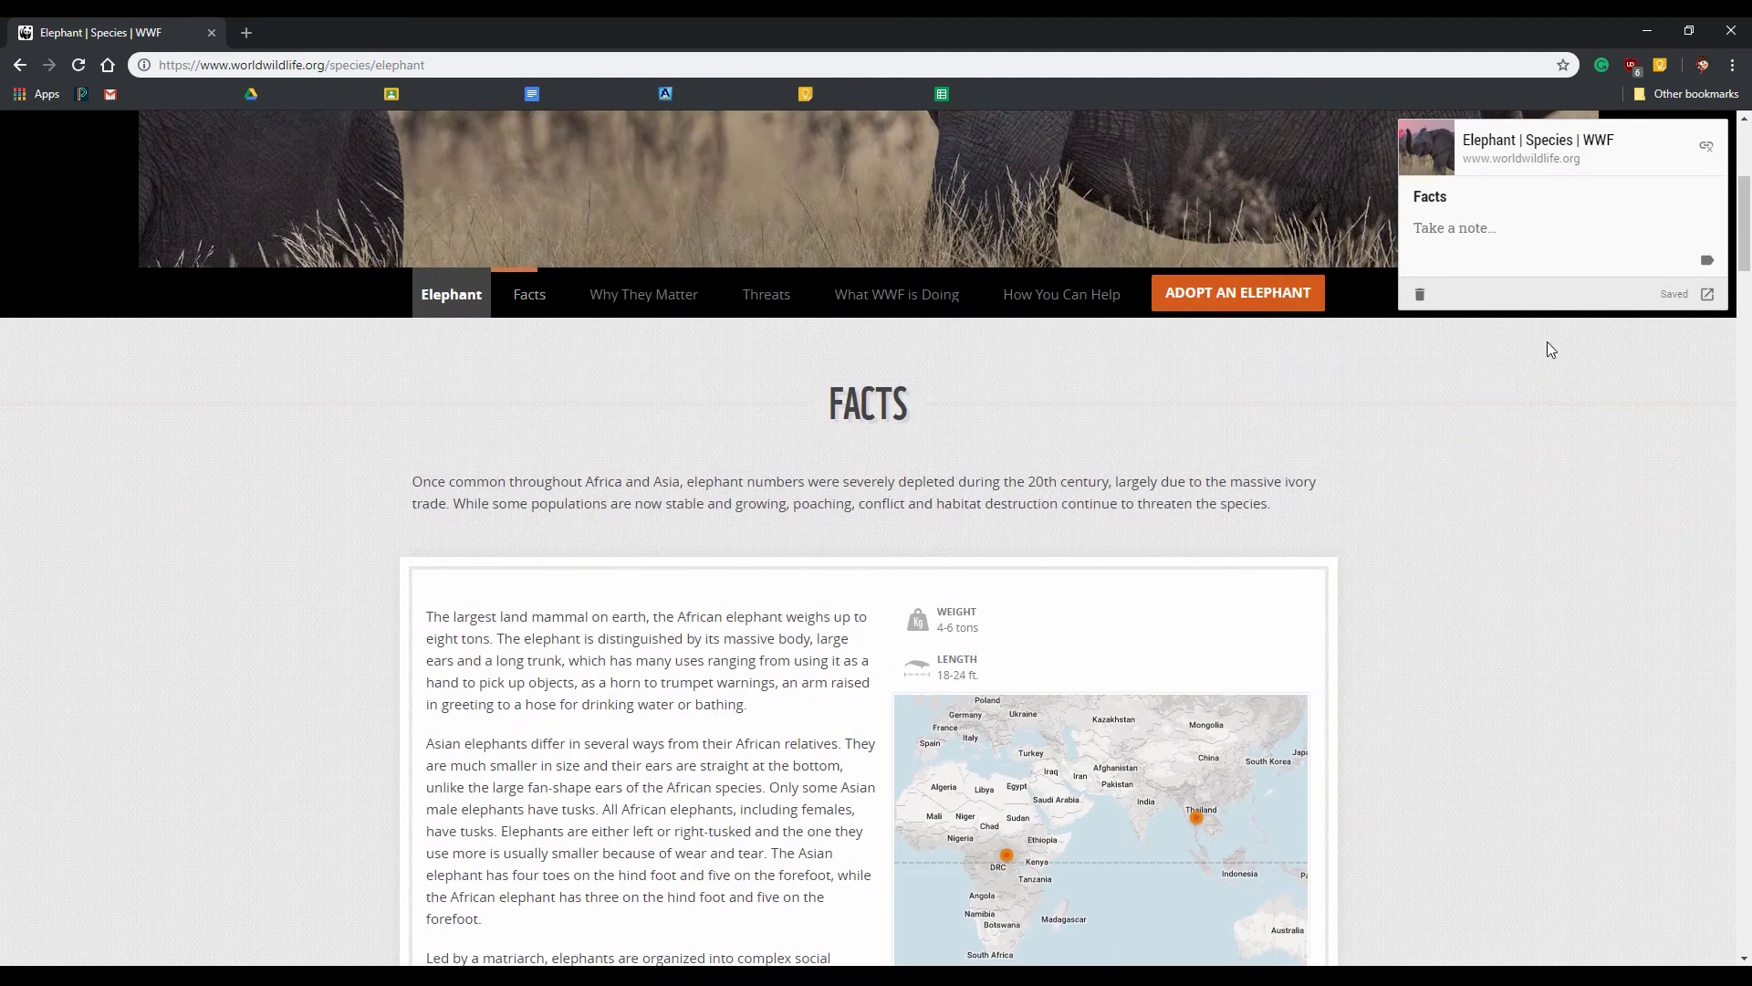
pyautogui.write('They live in africa and thailand')
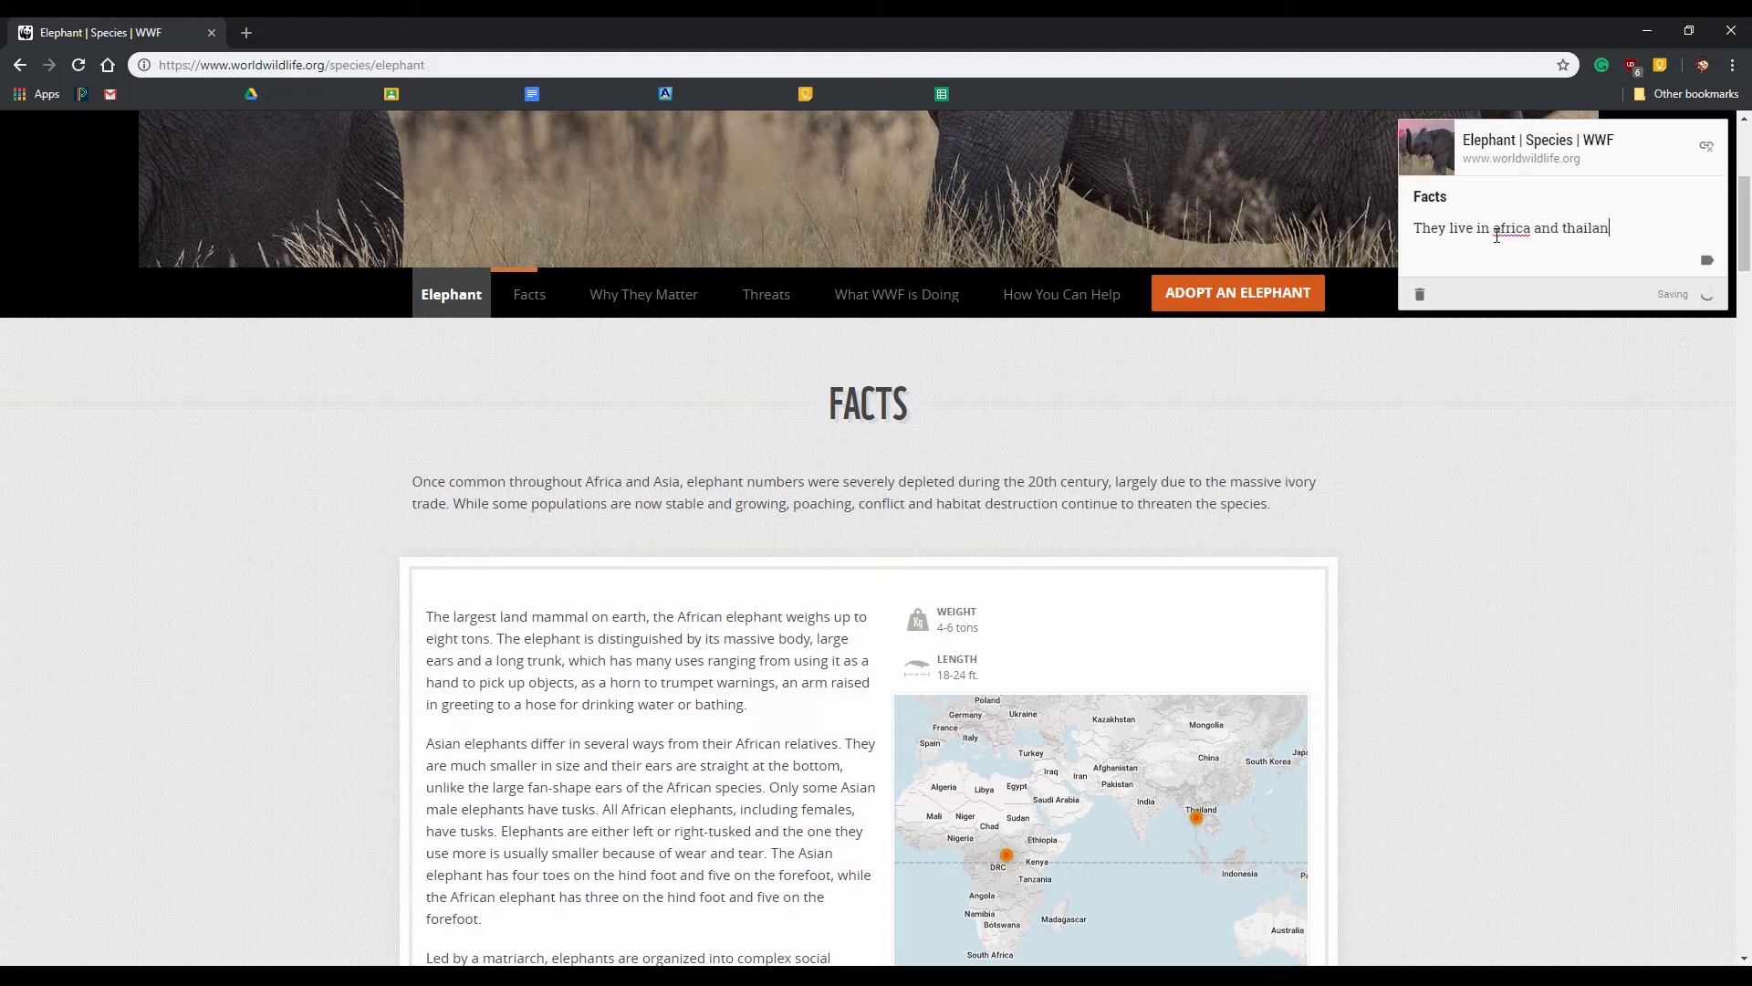
pyautogui.rightClick(1578, 227)
pyautogui.click(1557, 234)
pyautogui.rightClick(1511, 232)
pyautogui.click(1575, 248)
# - Label the elephant note with Sproject and open it in Google Keep
pyautogui.click(1705, 261)
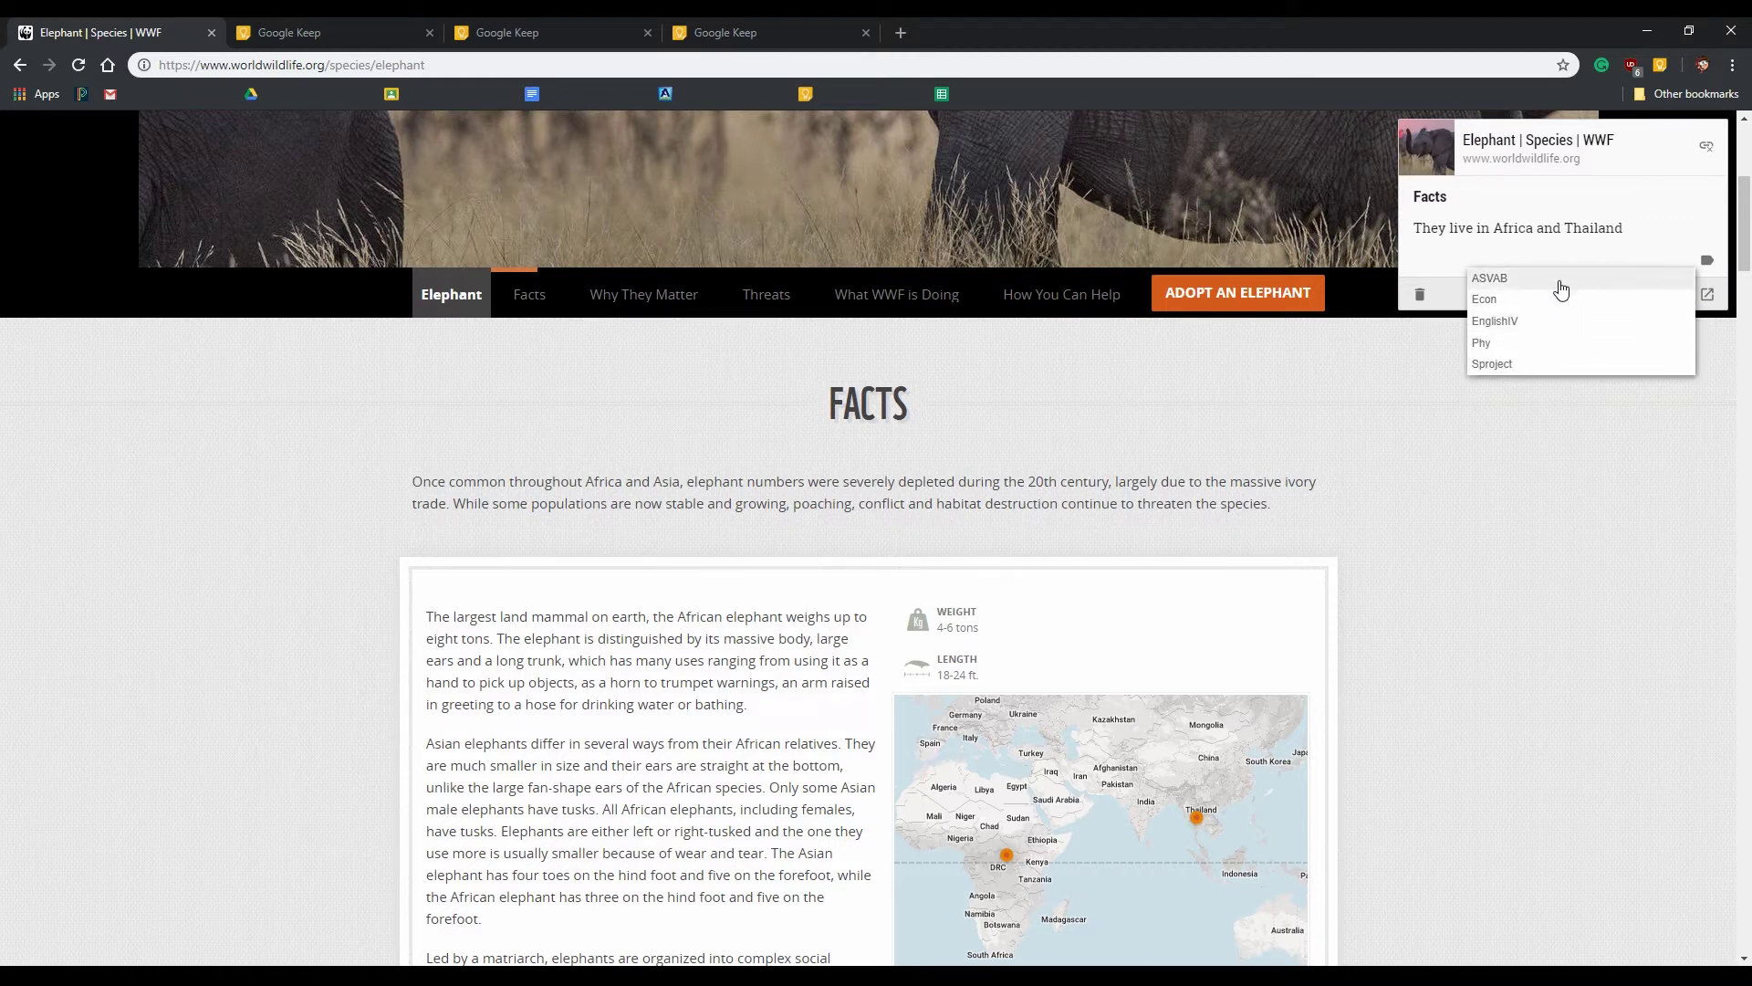
pyautogui.click(1548, 363)
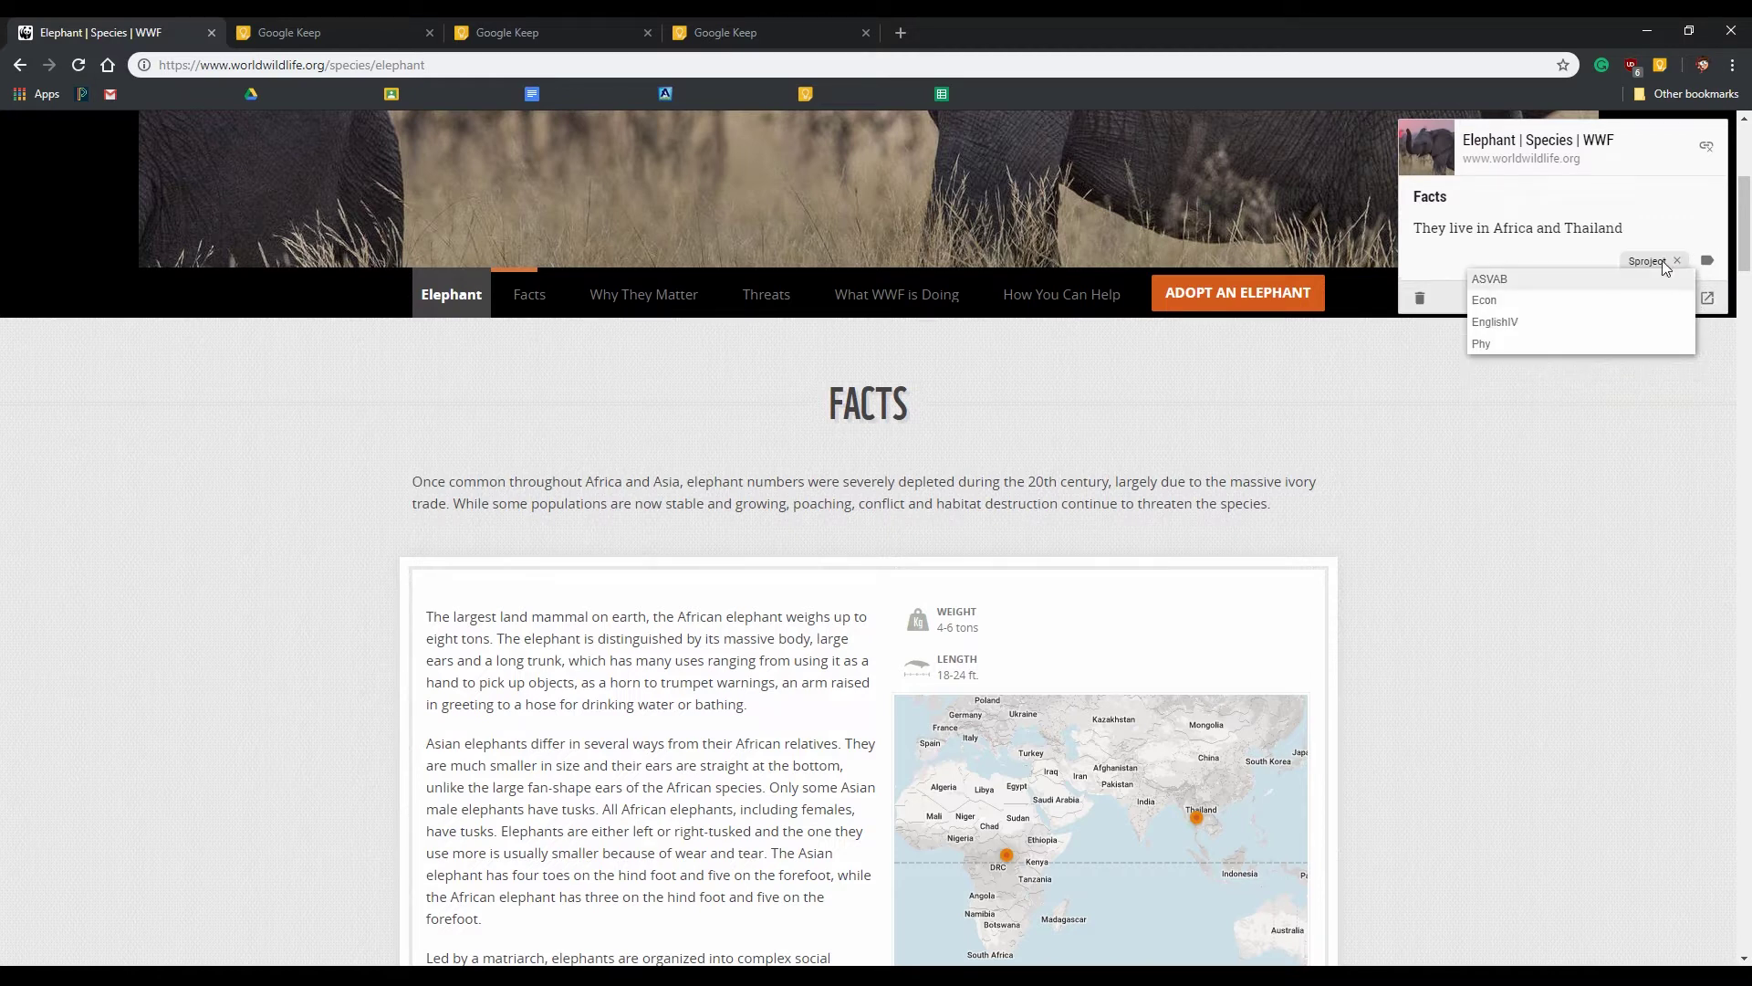
pyautogui.click(1707, 298)
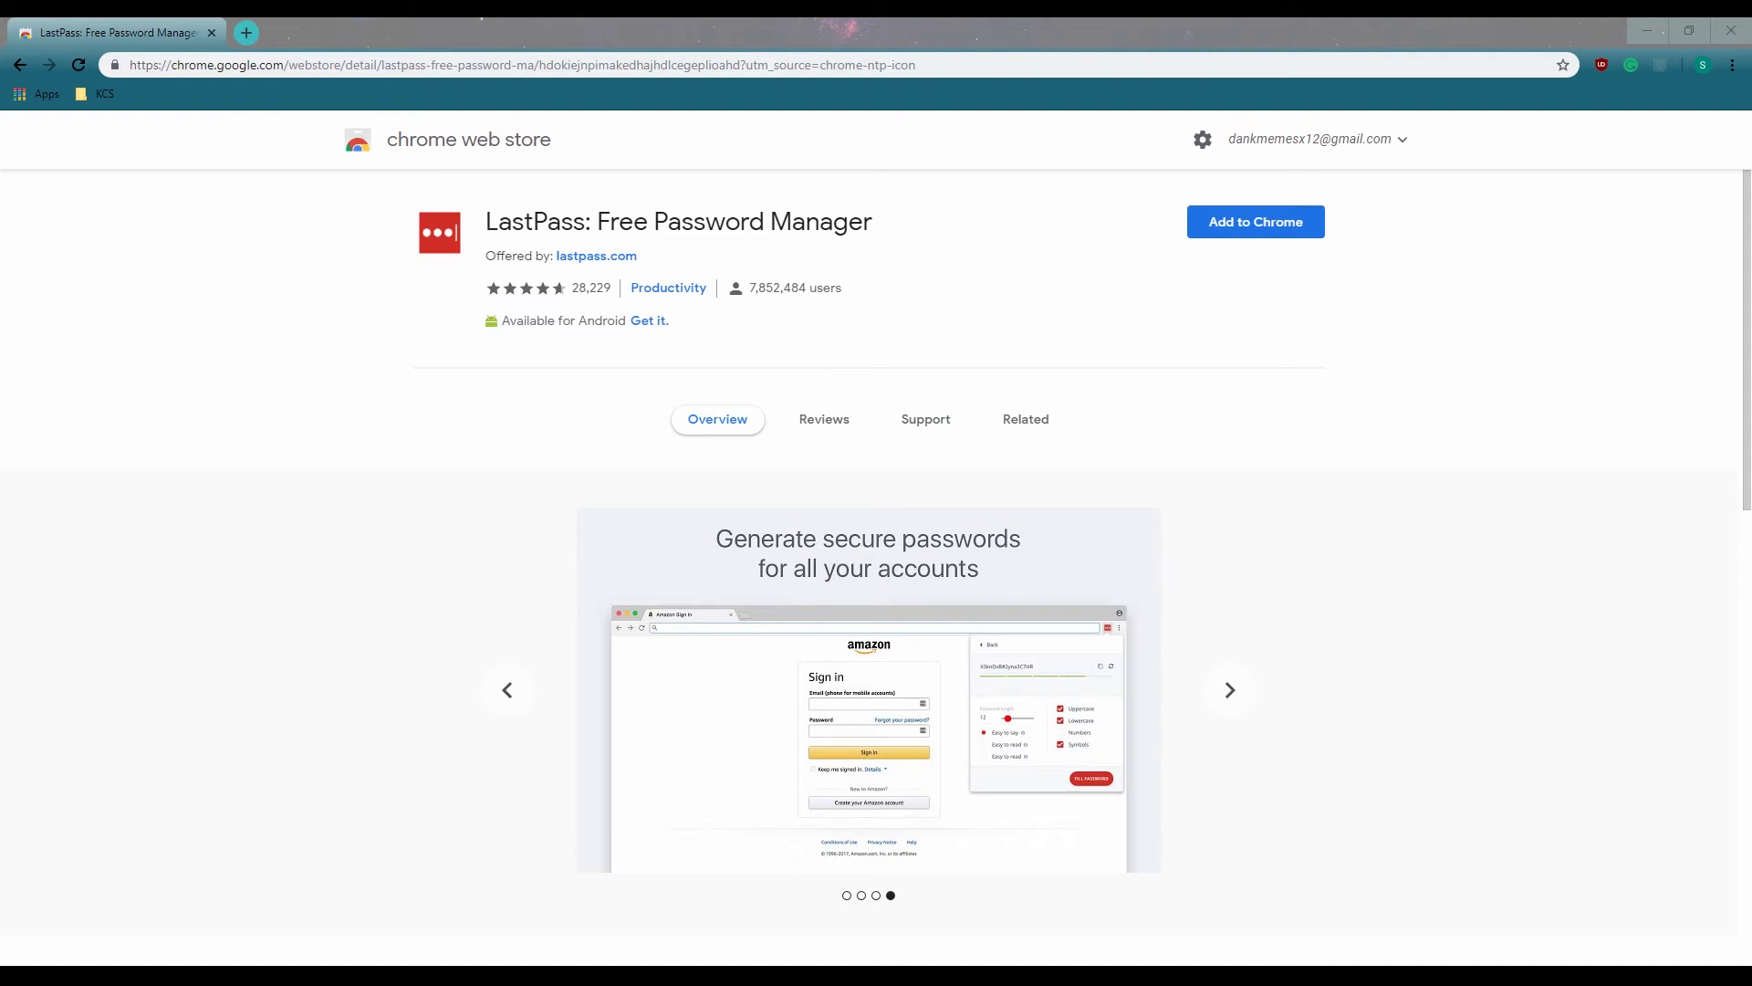
# - Install the LastPass: Free Password Manager extension from the Chrome Web Store
pyautogui.click(348, 283)
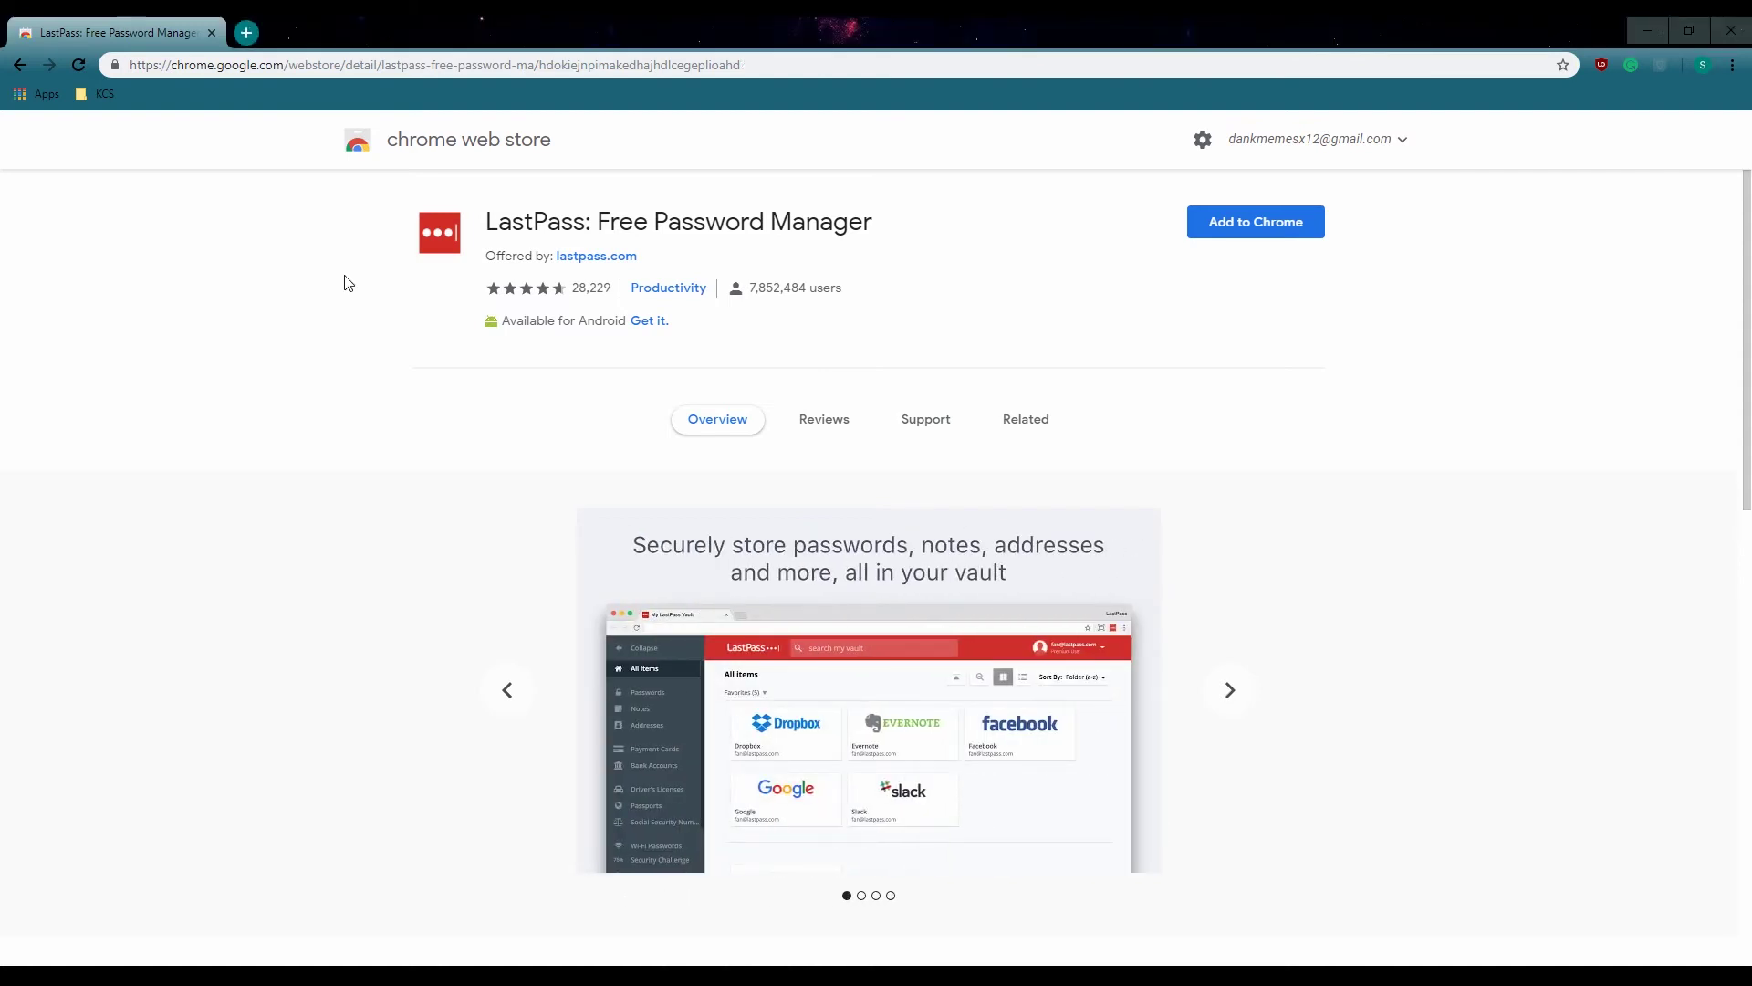
pyautogui.click(1270, 234)
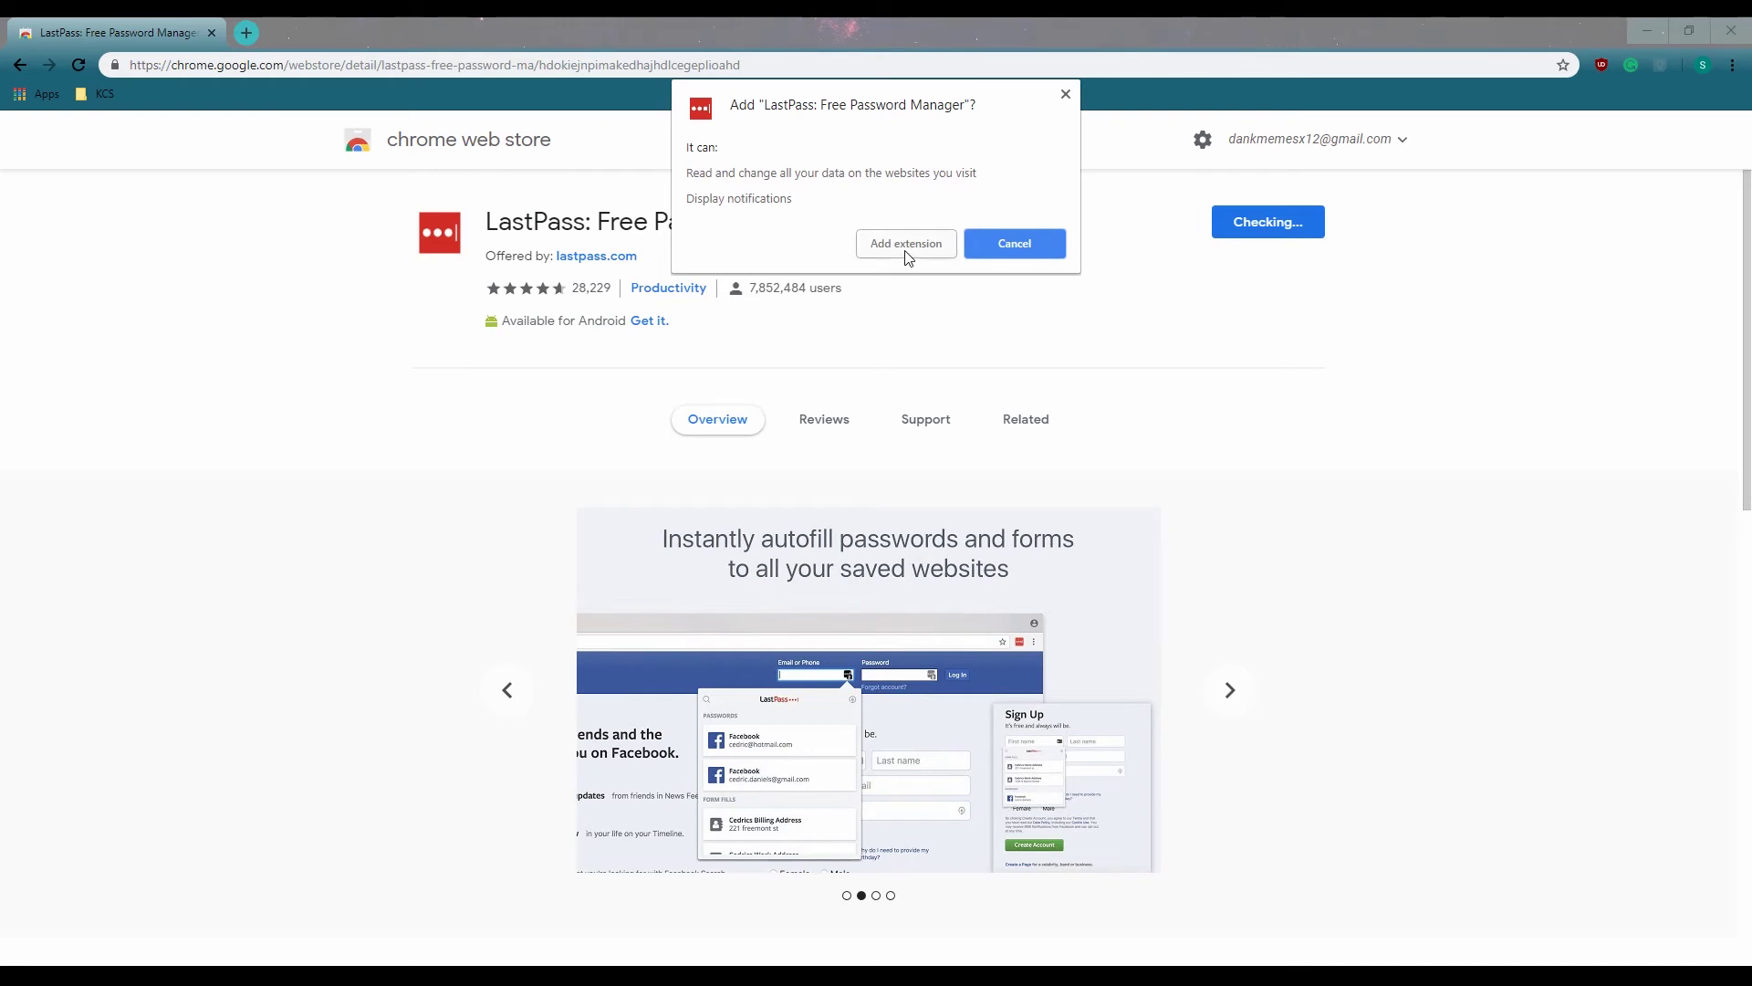
pyautogui.click(906, 246)
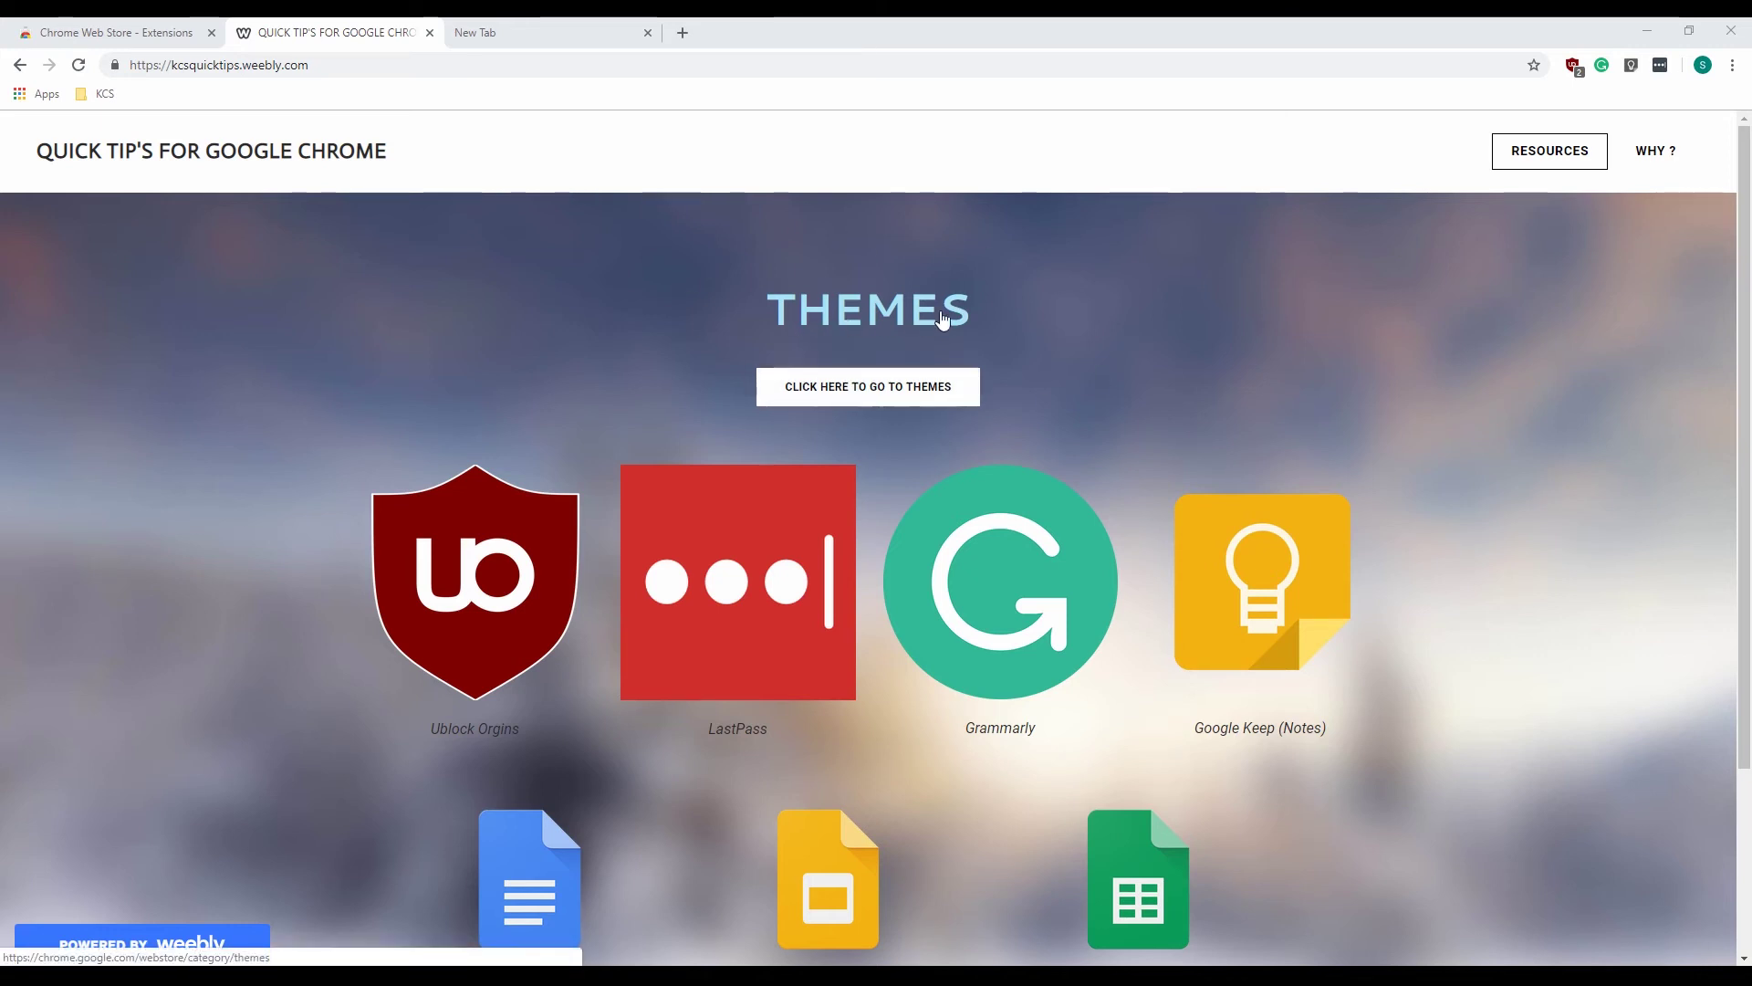
# - Open the Chrome Web Store themes from the quick tips site and browse the dark, space and minimalist collections
pyautogui.click(863, 314)
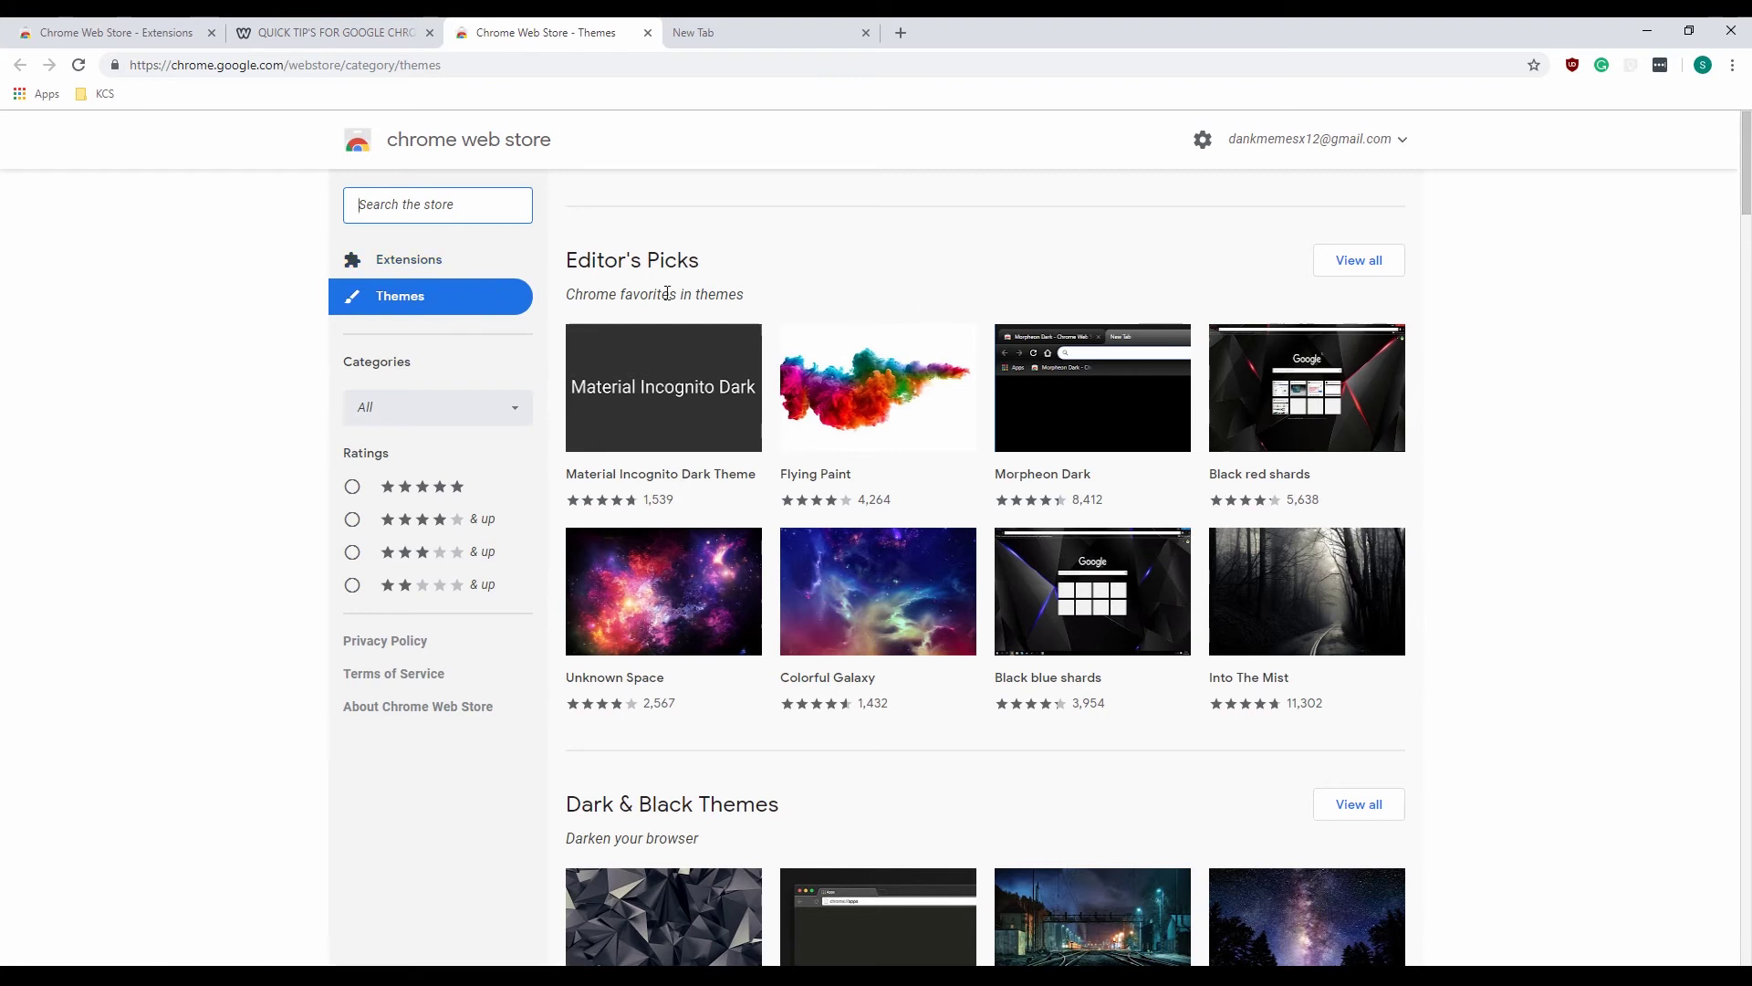
pyautogui.scroll(-2, 667, 293)
pyautogui.scroll(-2, 1010, 508)
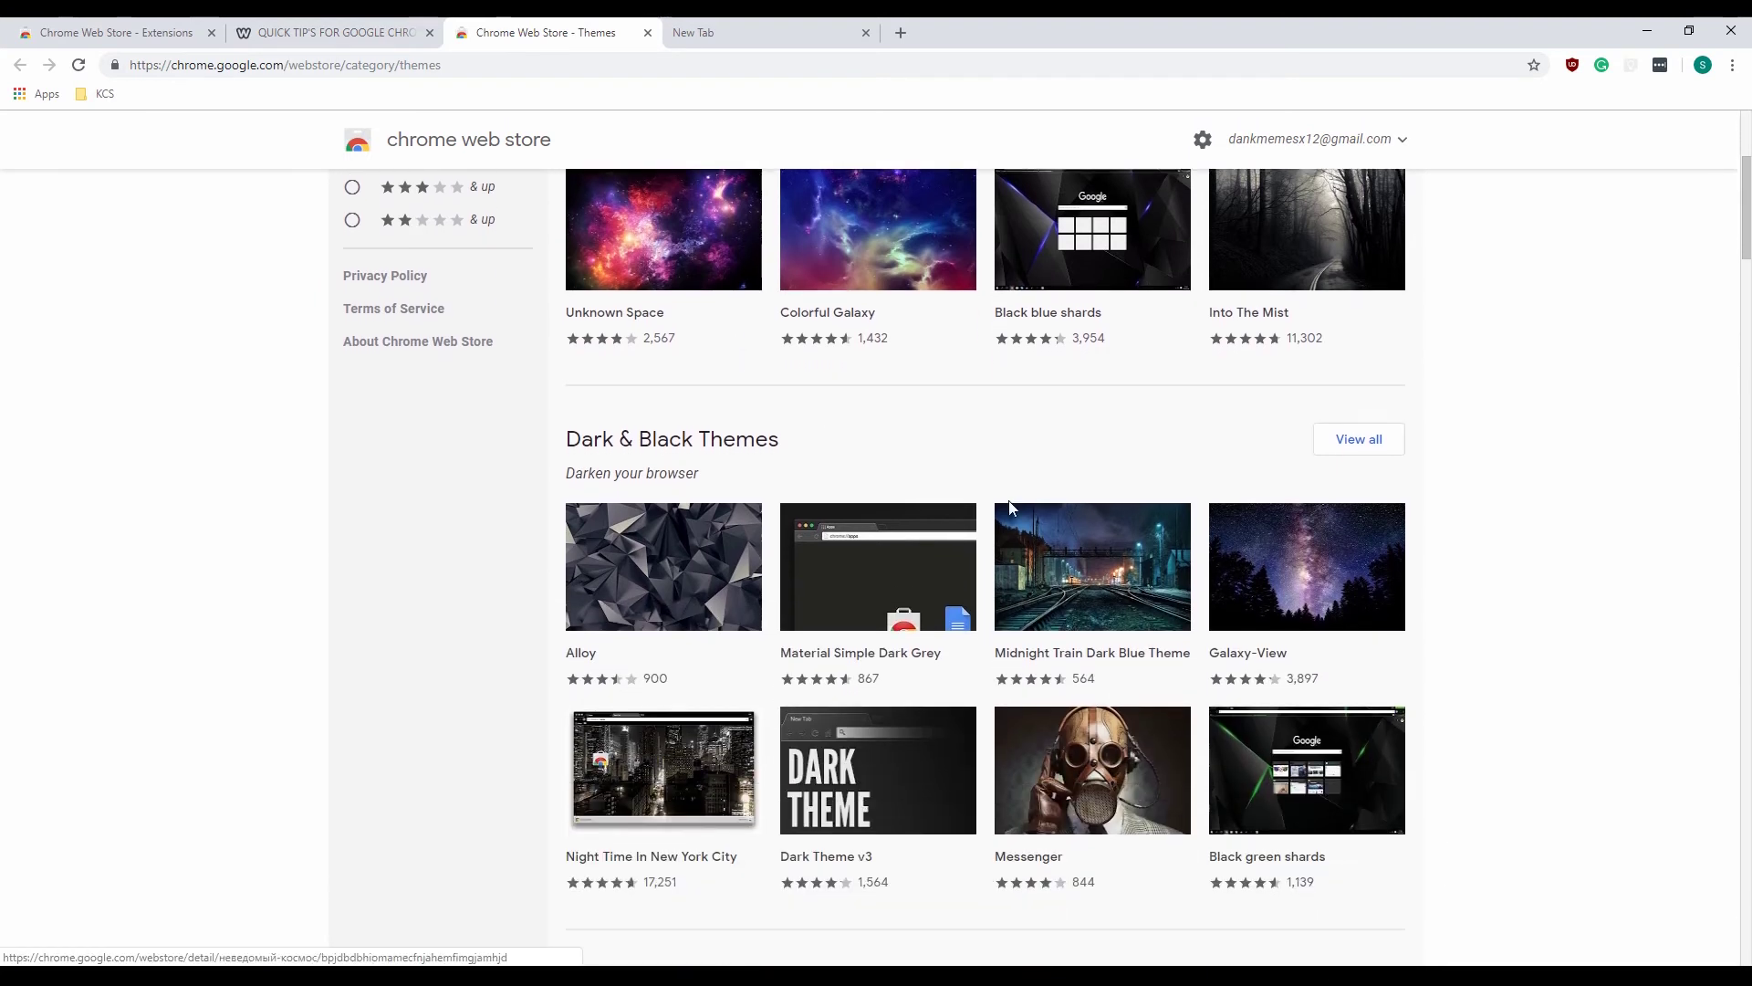
pyautogui.scroll(-5, 1049, 566)
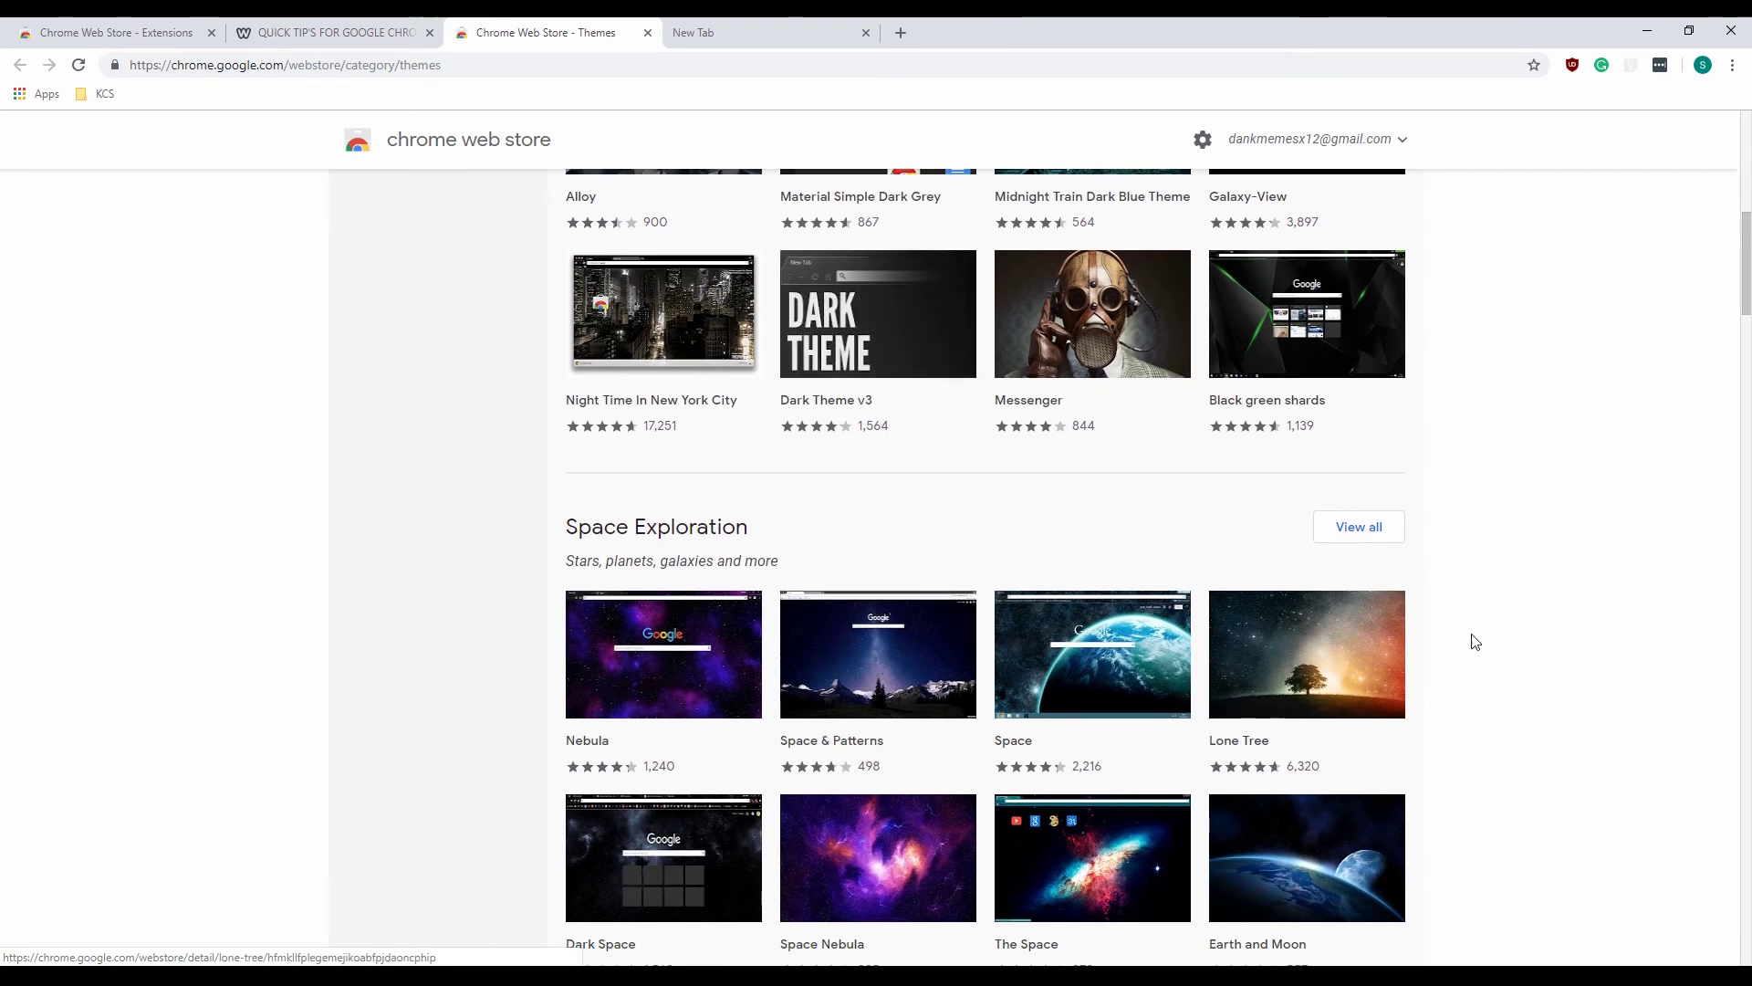
pyautogui.scroll(-4, 1474, 638)
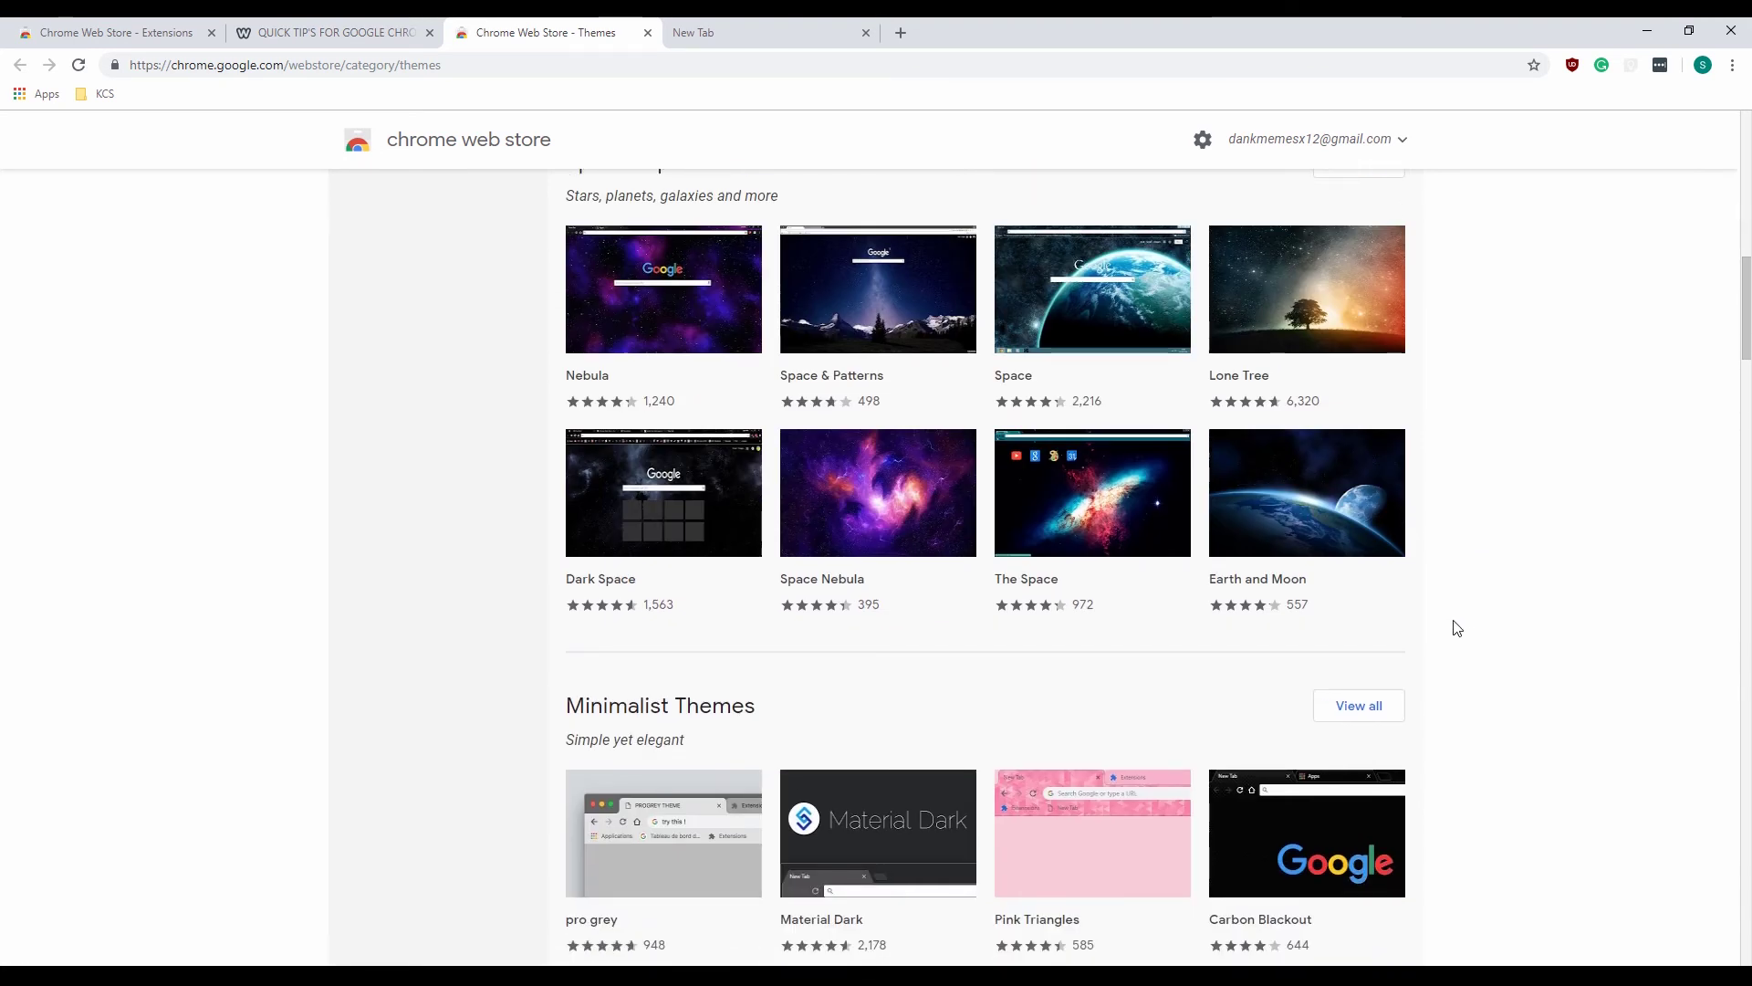
pyautogui.scroll(-3, 1446, 626)
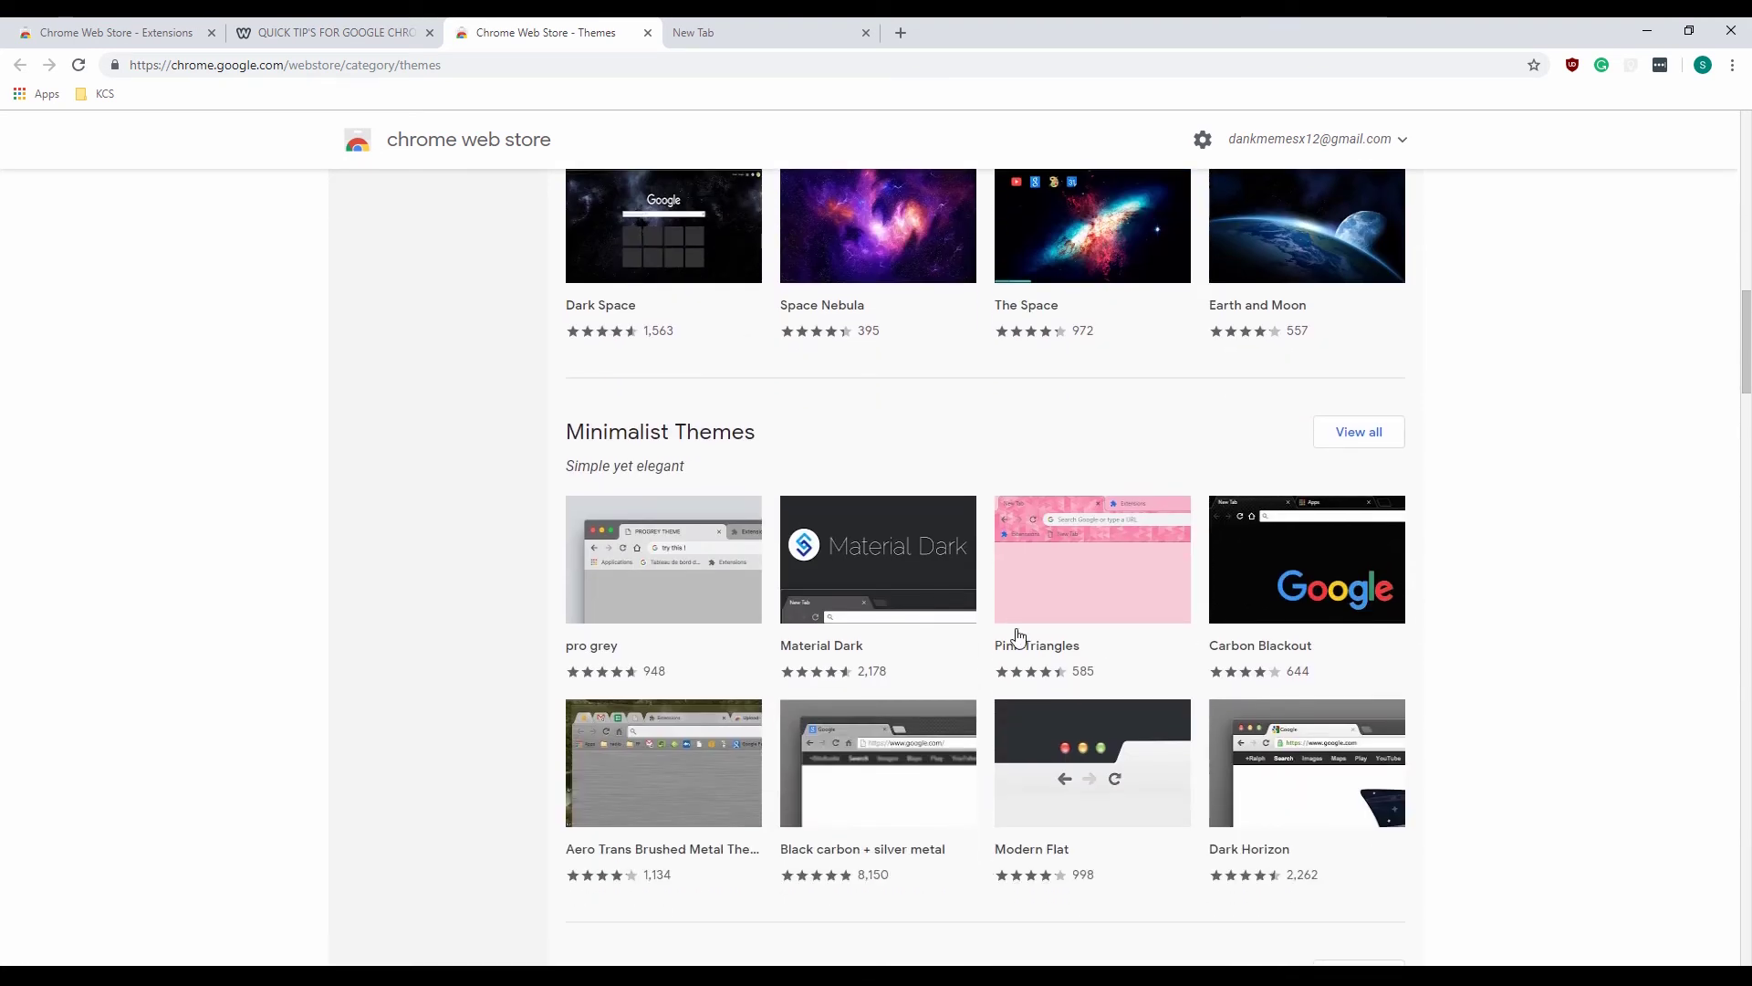
pyautogui.scroll(8, 1017, 634)
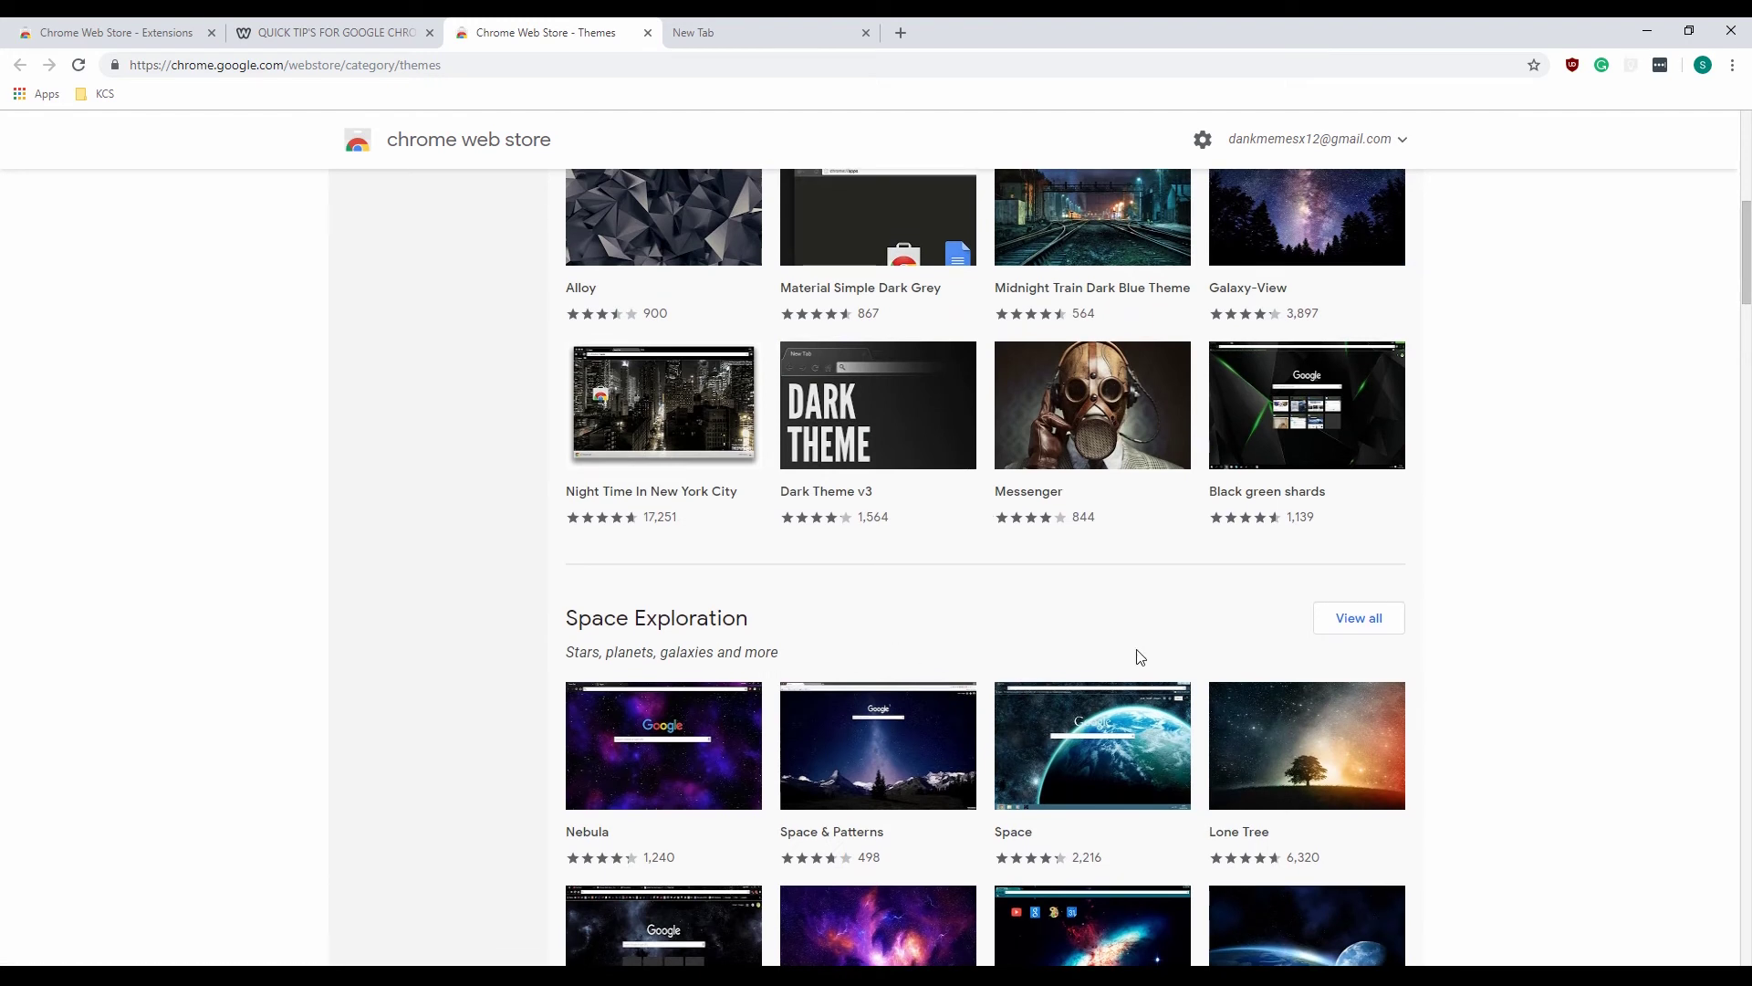
pyautogui.scroll(3, 1140, 675)
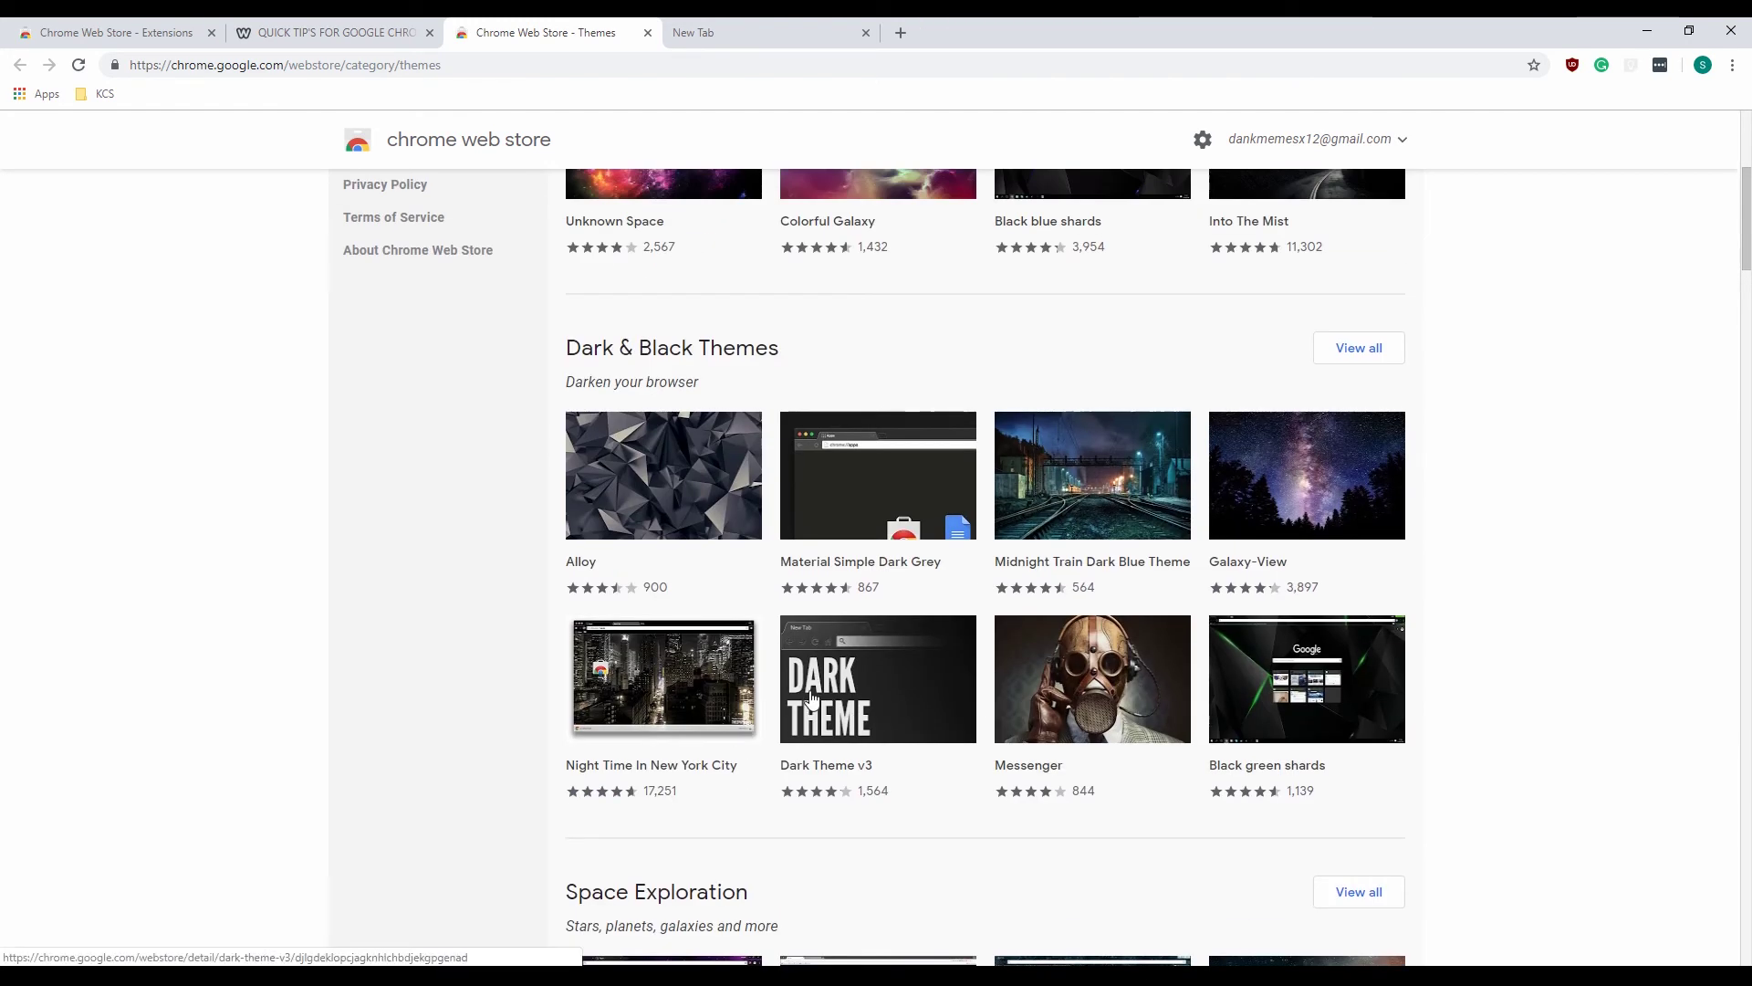
# - Install Dark Theme v3 from the Dark & Black Themes collection and check it on the new tab page
pyautogui.moveTo(816, 693)
pyautogui.click(881, 675)
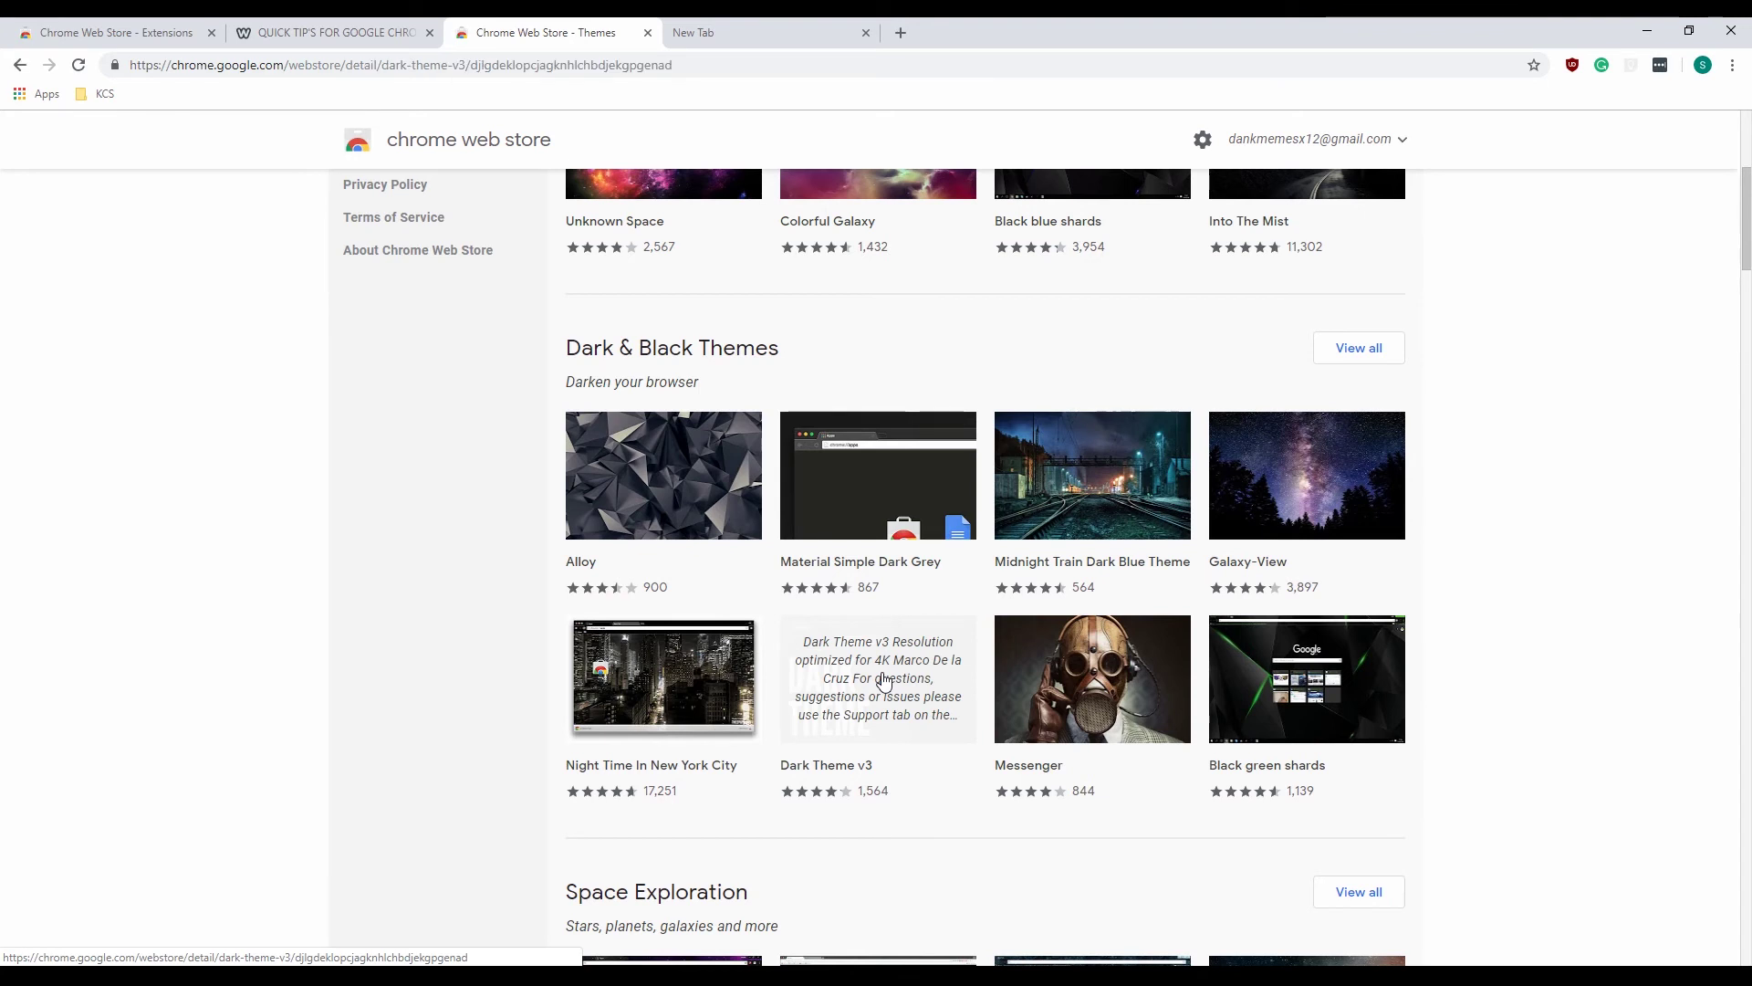
pyautogui.click(1246, 222)
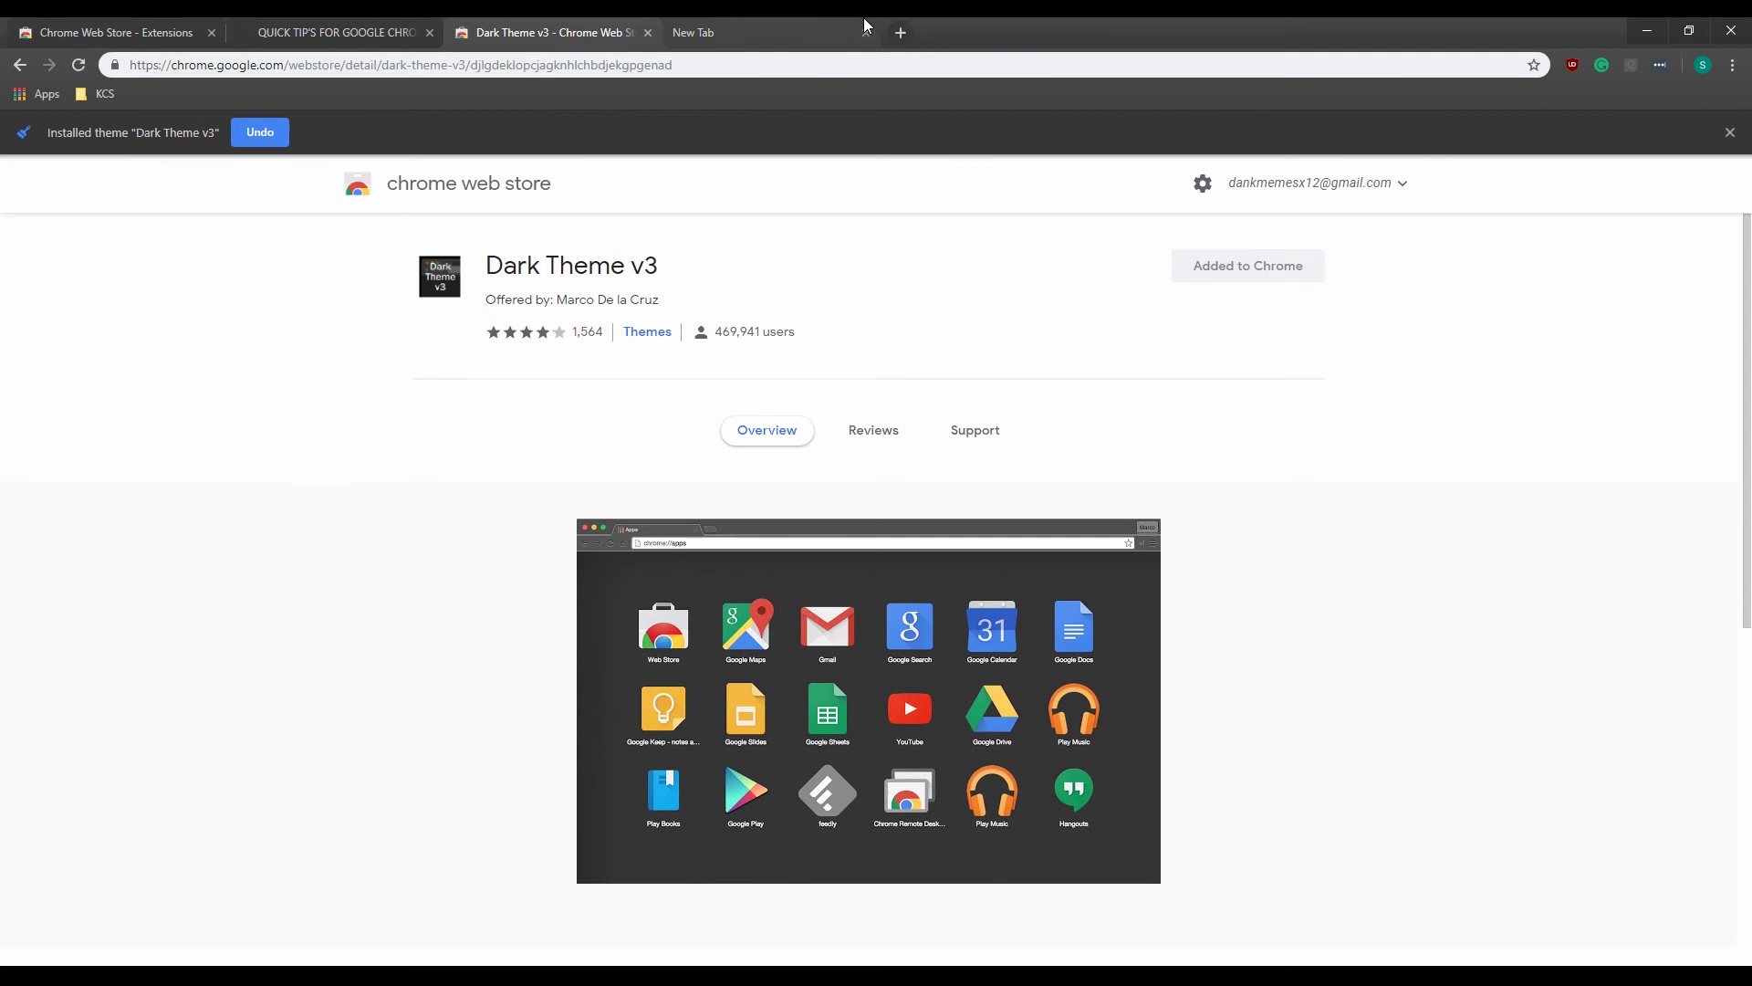
pyautogui.click(797, 32)
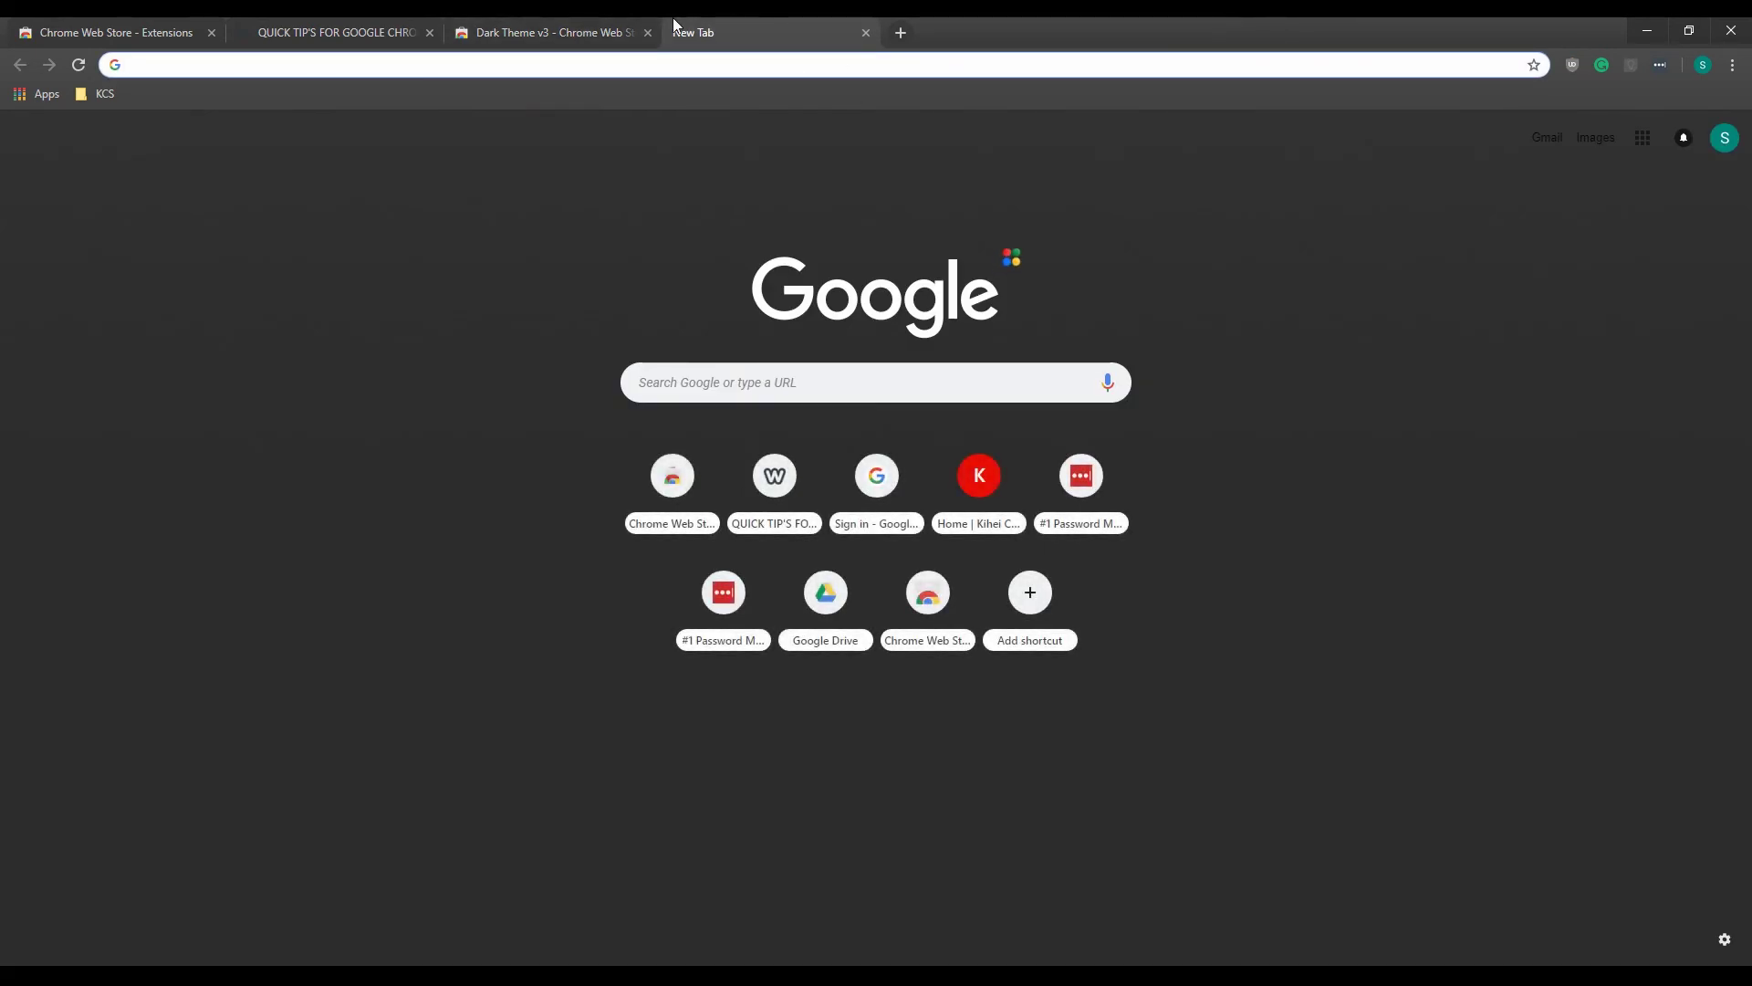
# - Undo the Dark Theme v3 installation and return to the Chrome Web Store theme collections
pyautogui.click(602, 27)
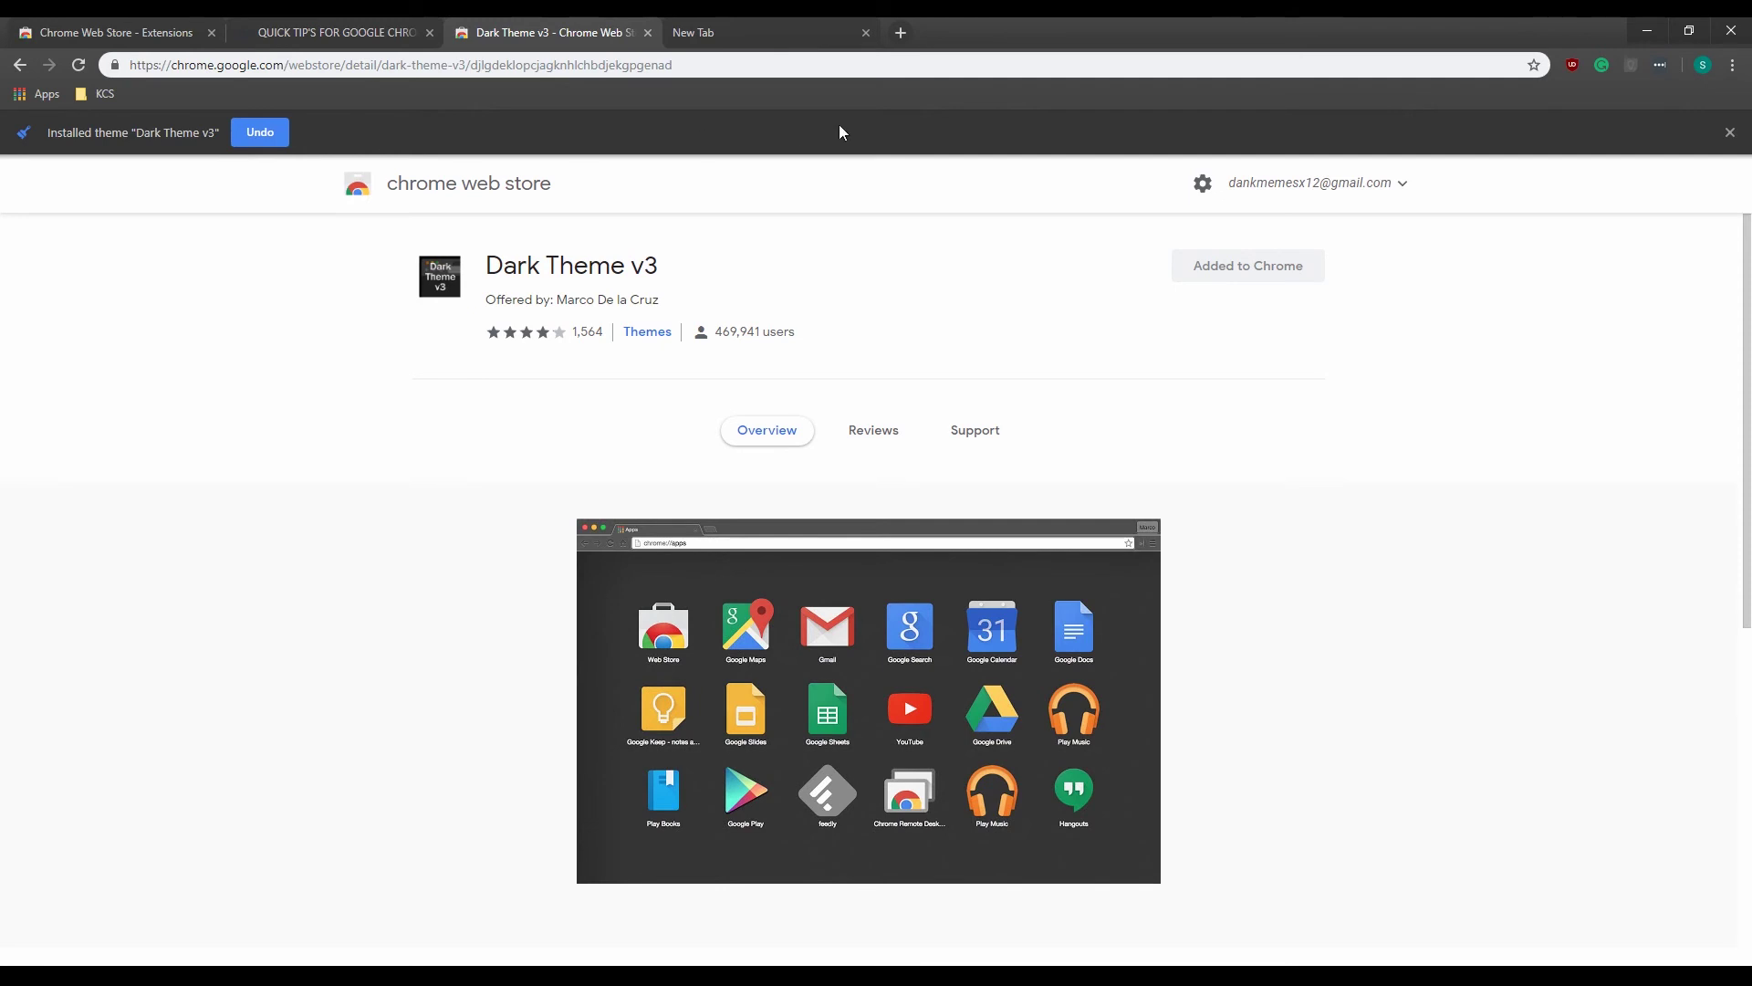
pyautogui.click(275, 130)
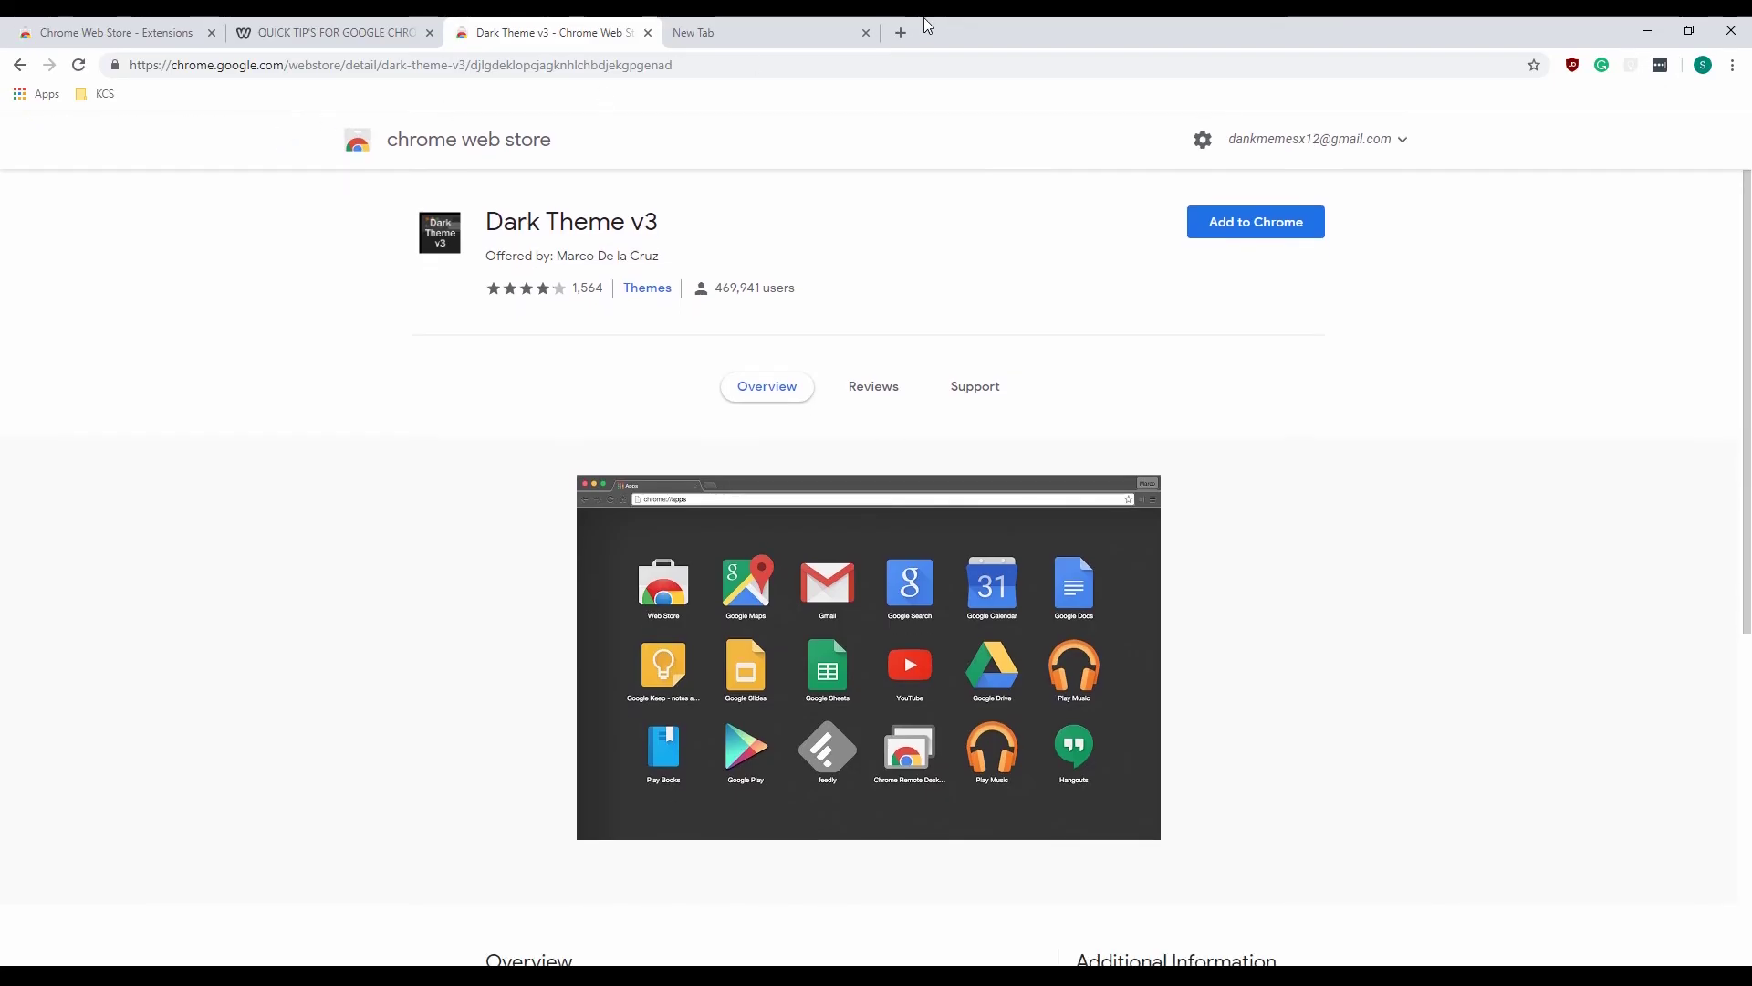
pyautogui.hotkey('alt', 'Left')
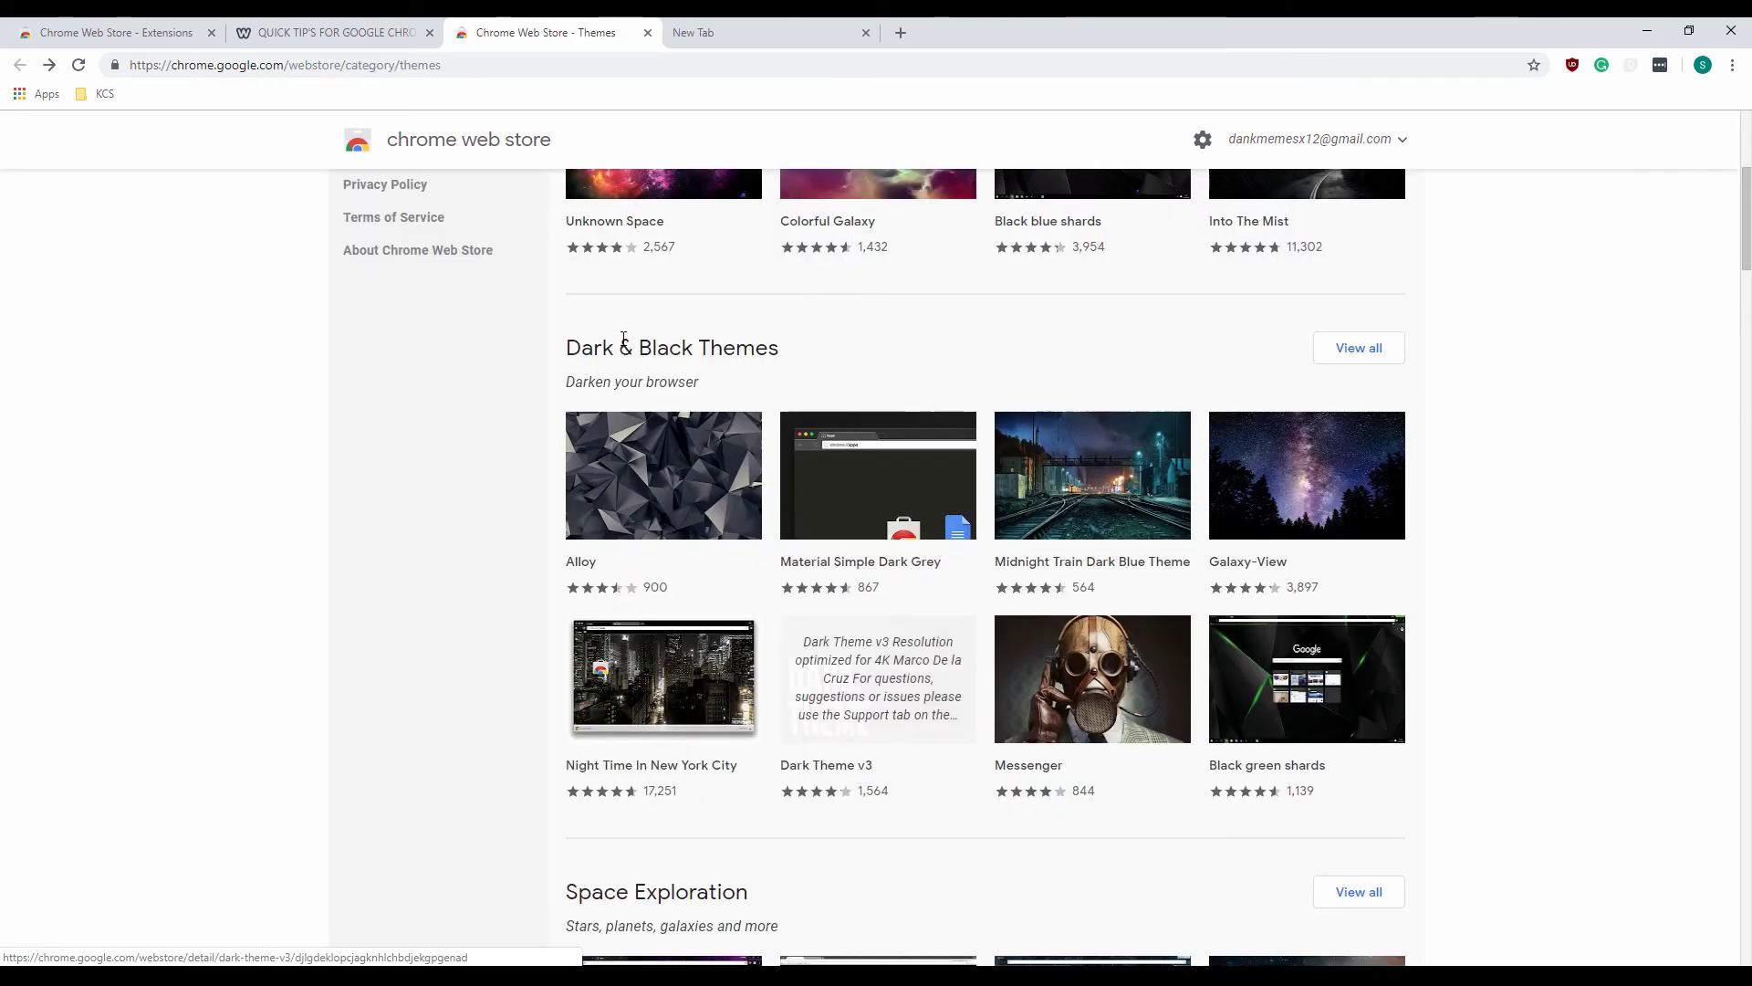
# - Install the Alloy theme from the Dark & Black Themes collection and check it on the new tab page
pyautogui.scroll(3, 623, 345)
pyautogui.scroll(2, 623, 345)
pyautogui.scroll(-7, 623, 345)
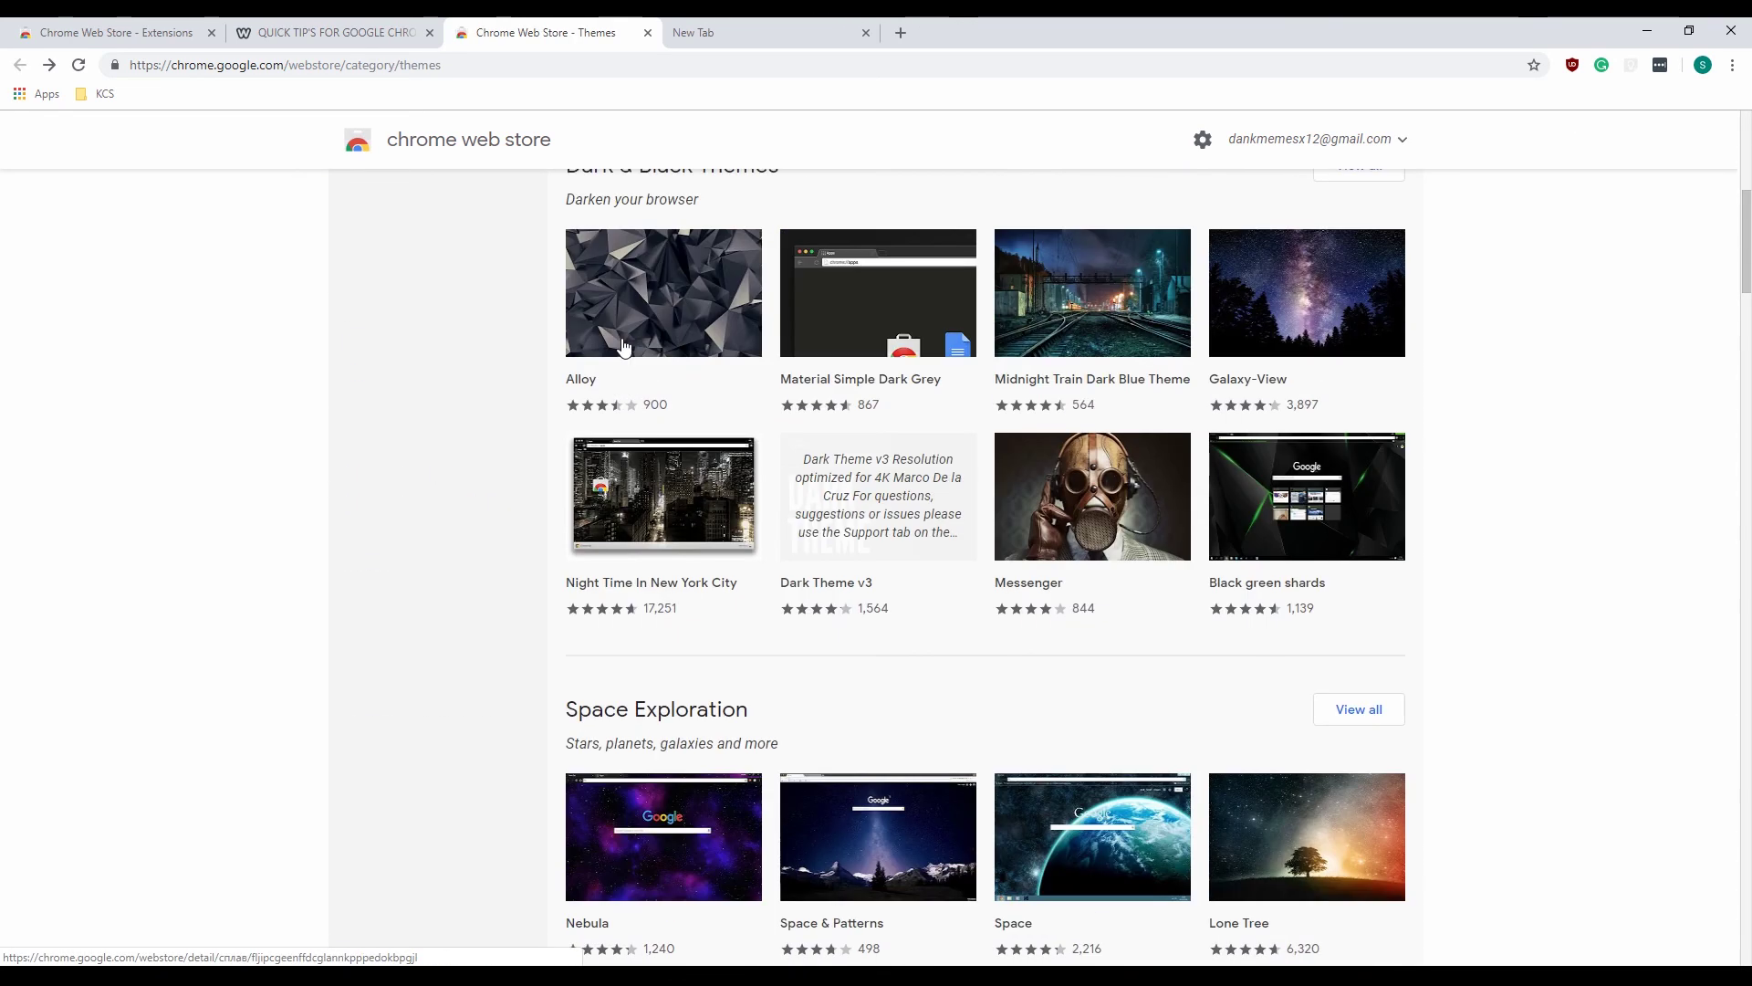
pyautogui.click(712, 333)
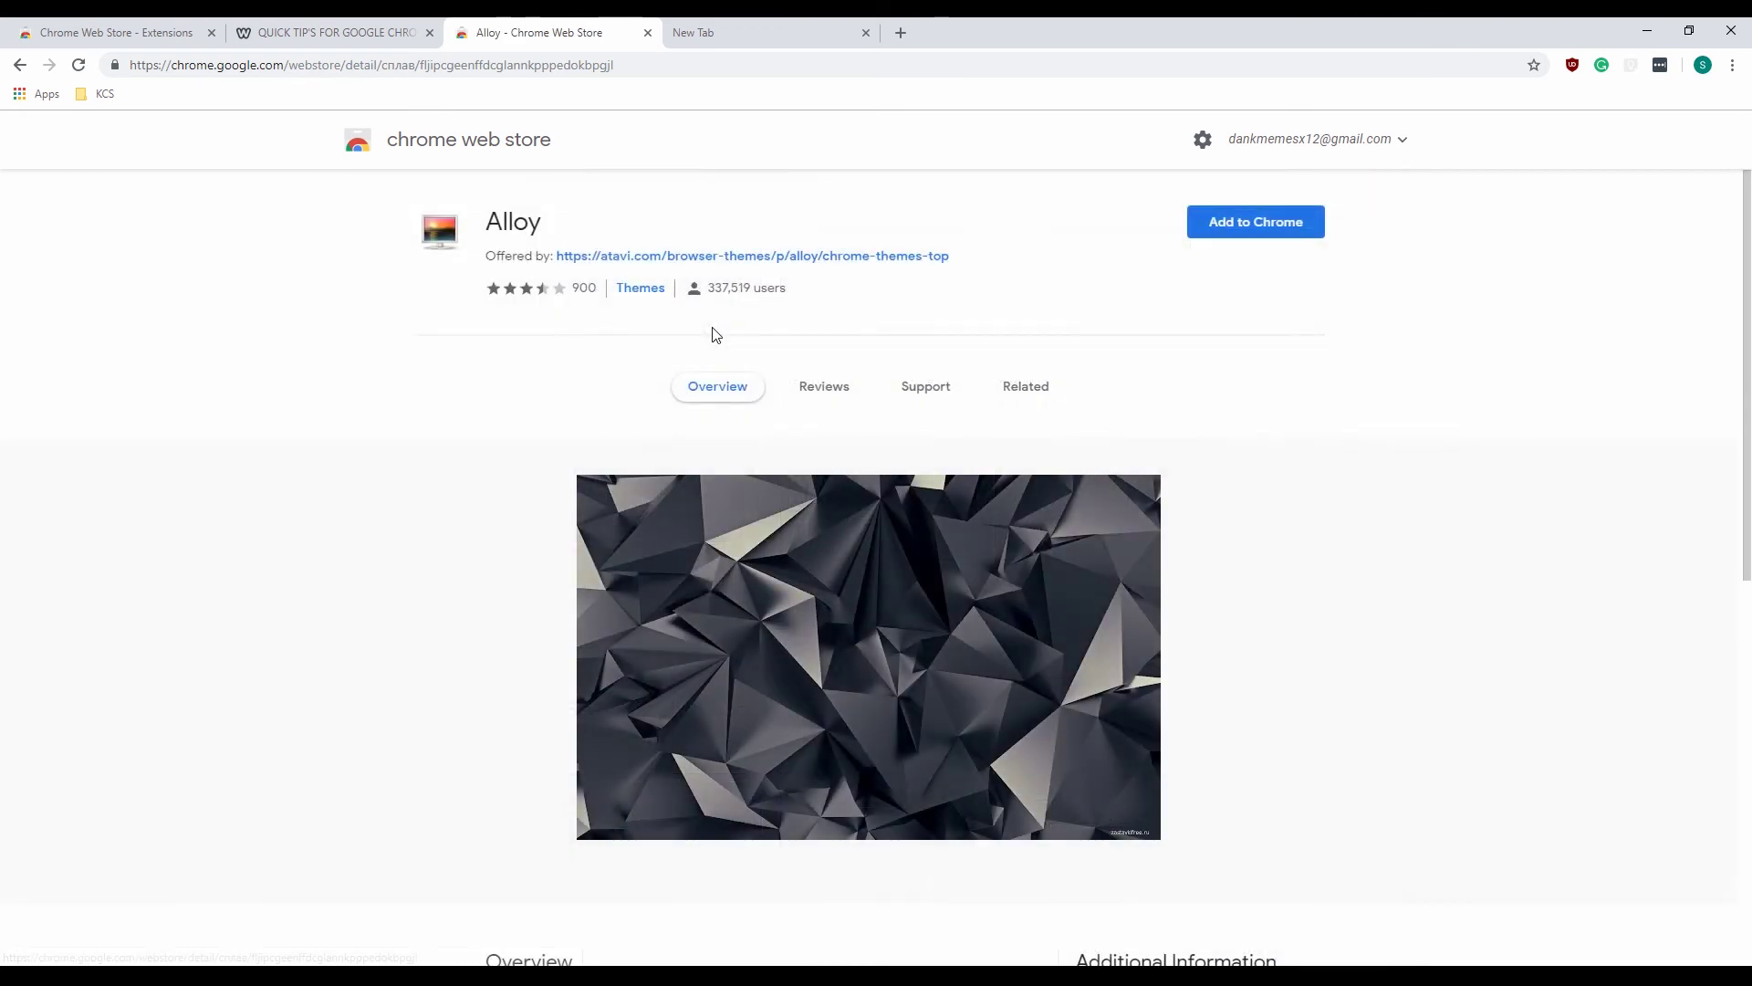
pyautogui.click(1244, 225)
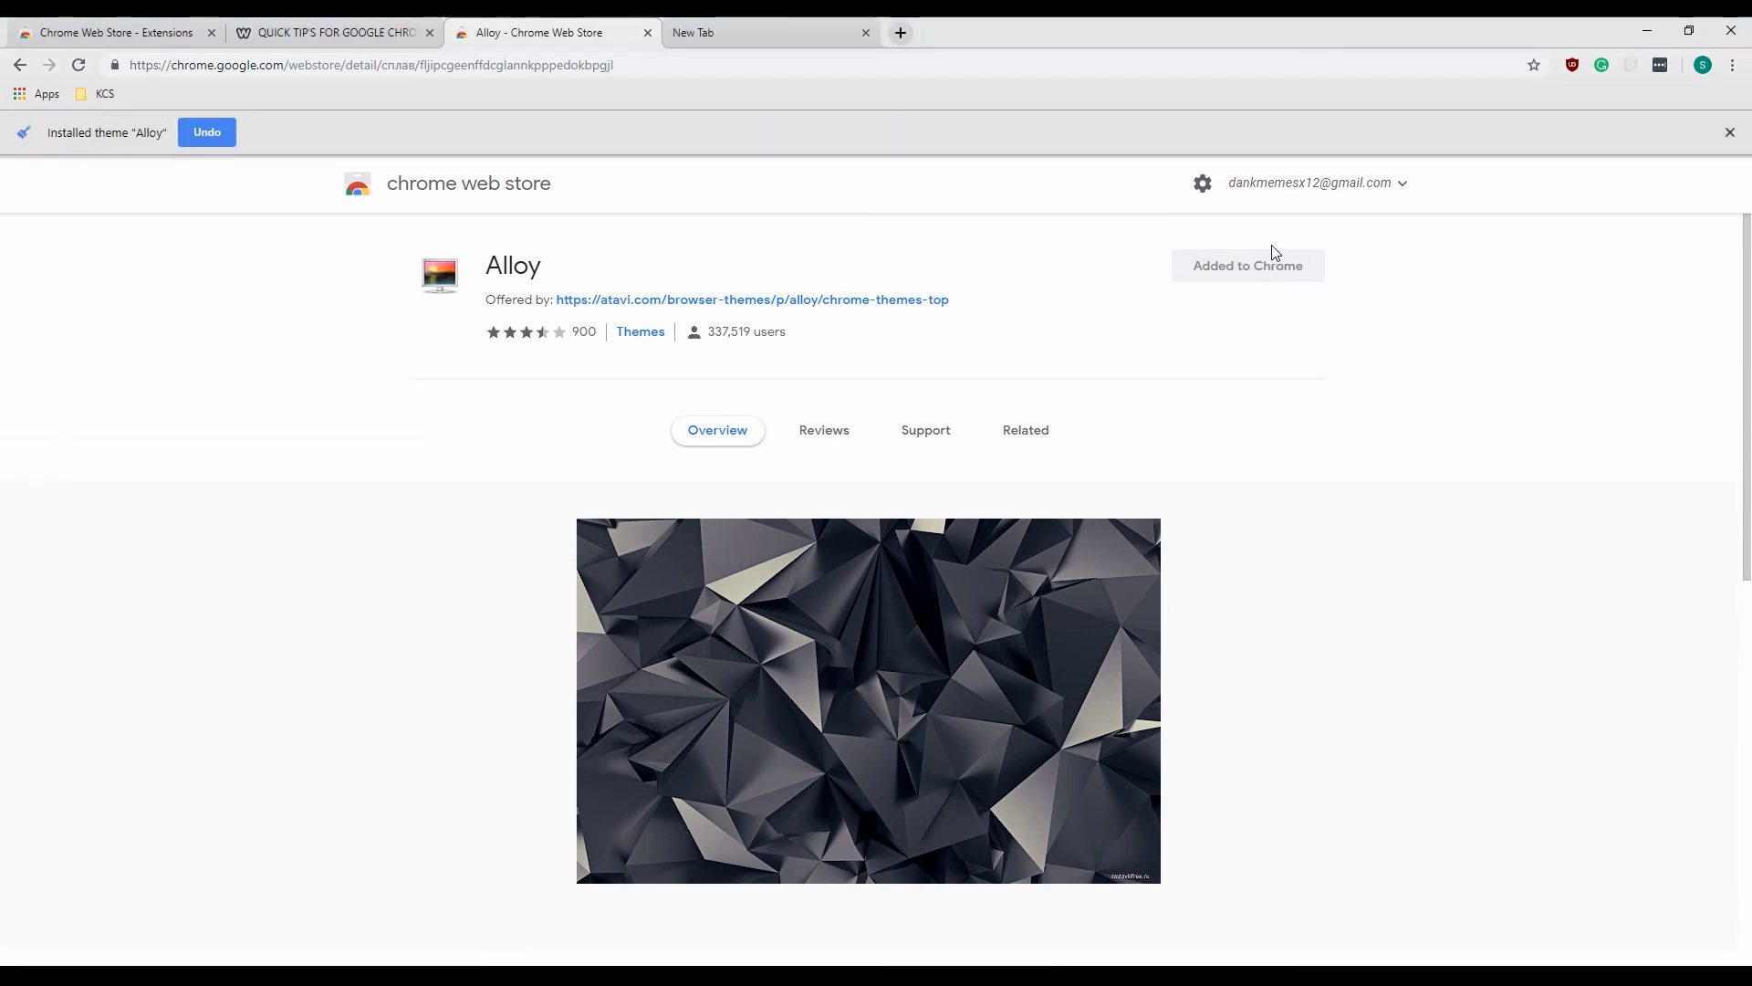
pyautogui.click(768, 42)
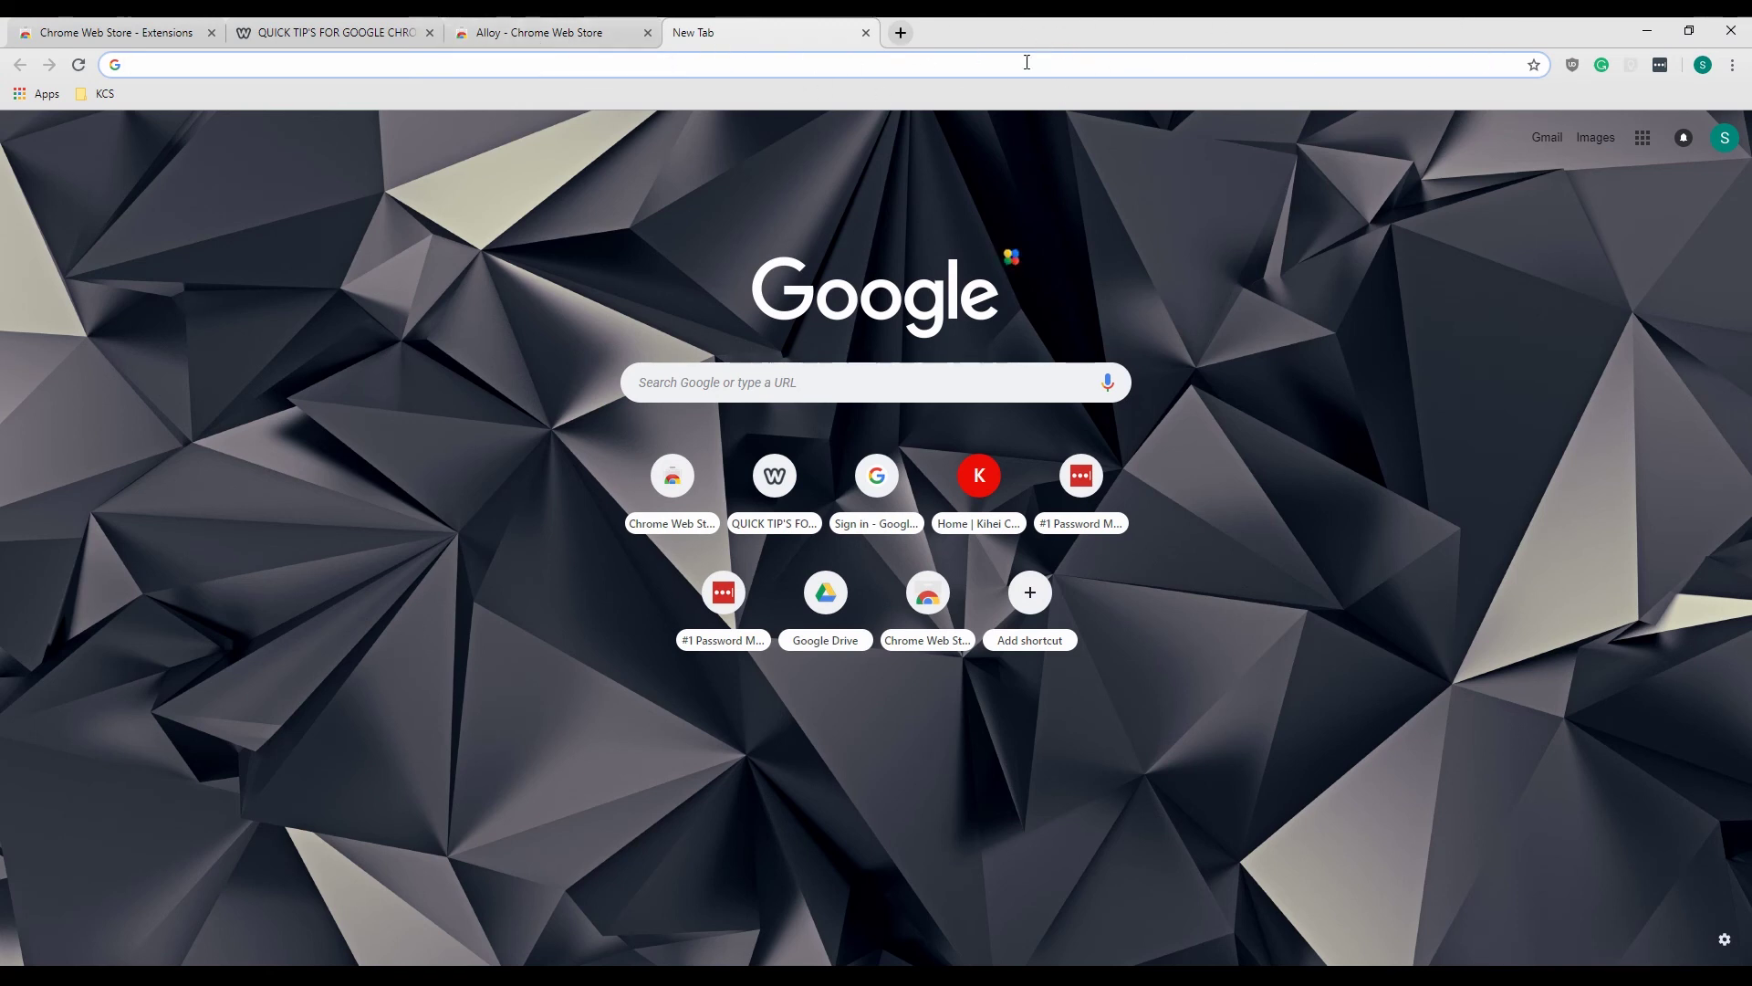
# - Install the Nebula theme from the Space Exploration collection, dismiss the installation notice and view it on the new tab page
pyautogui.click(521, 31)
pyautogui.hotkey('alt', 'Left')
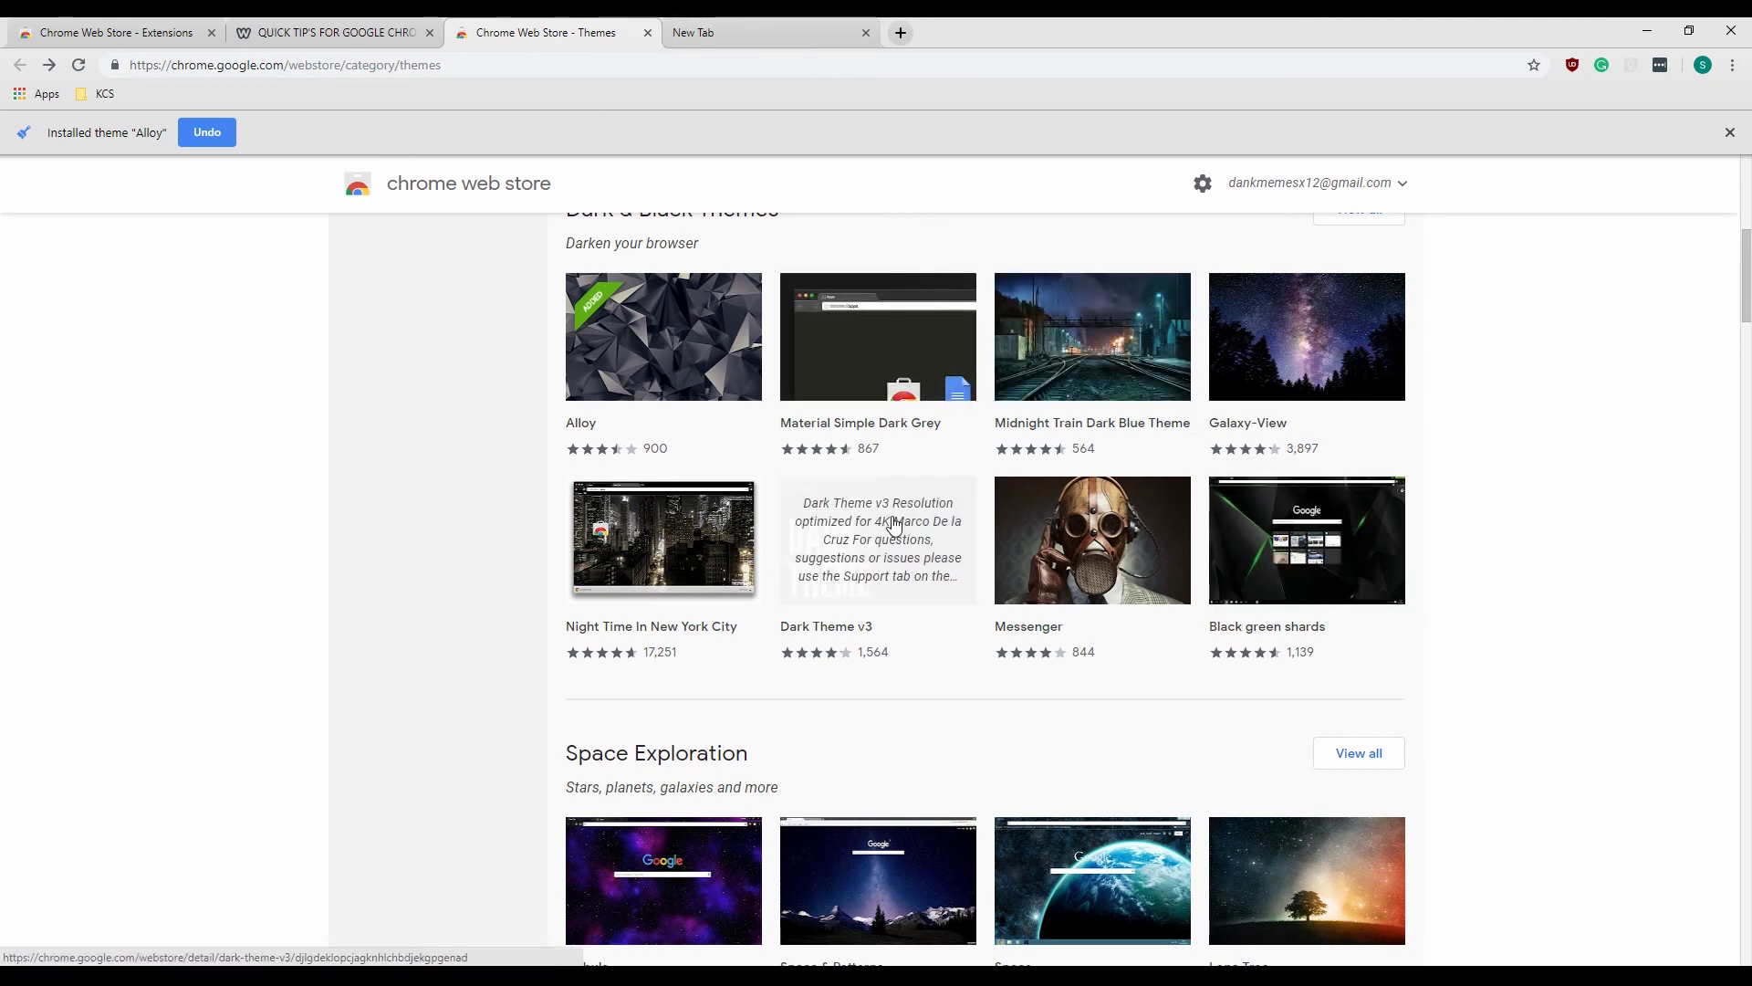
pyautogui.scroll(-3, 893, 524)
pyautogui.click(703, 654)
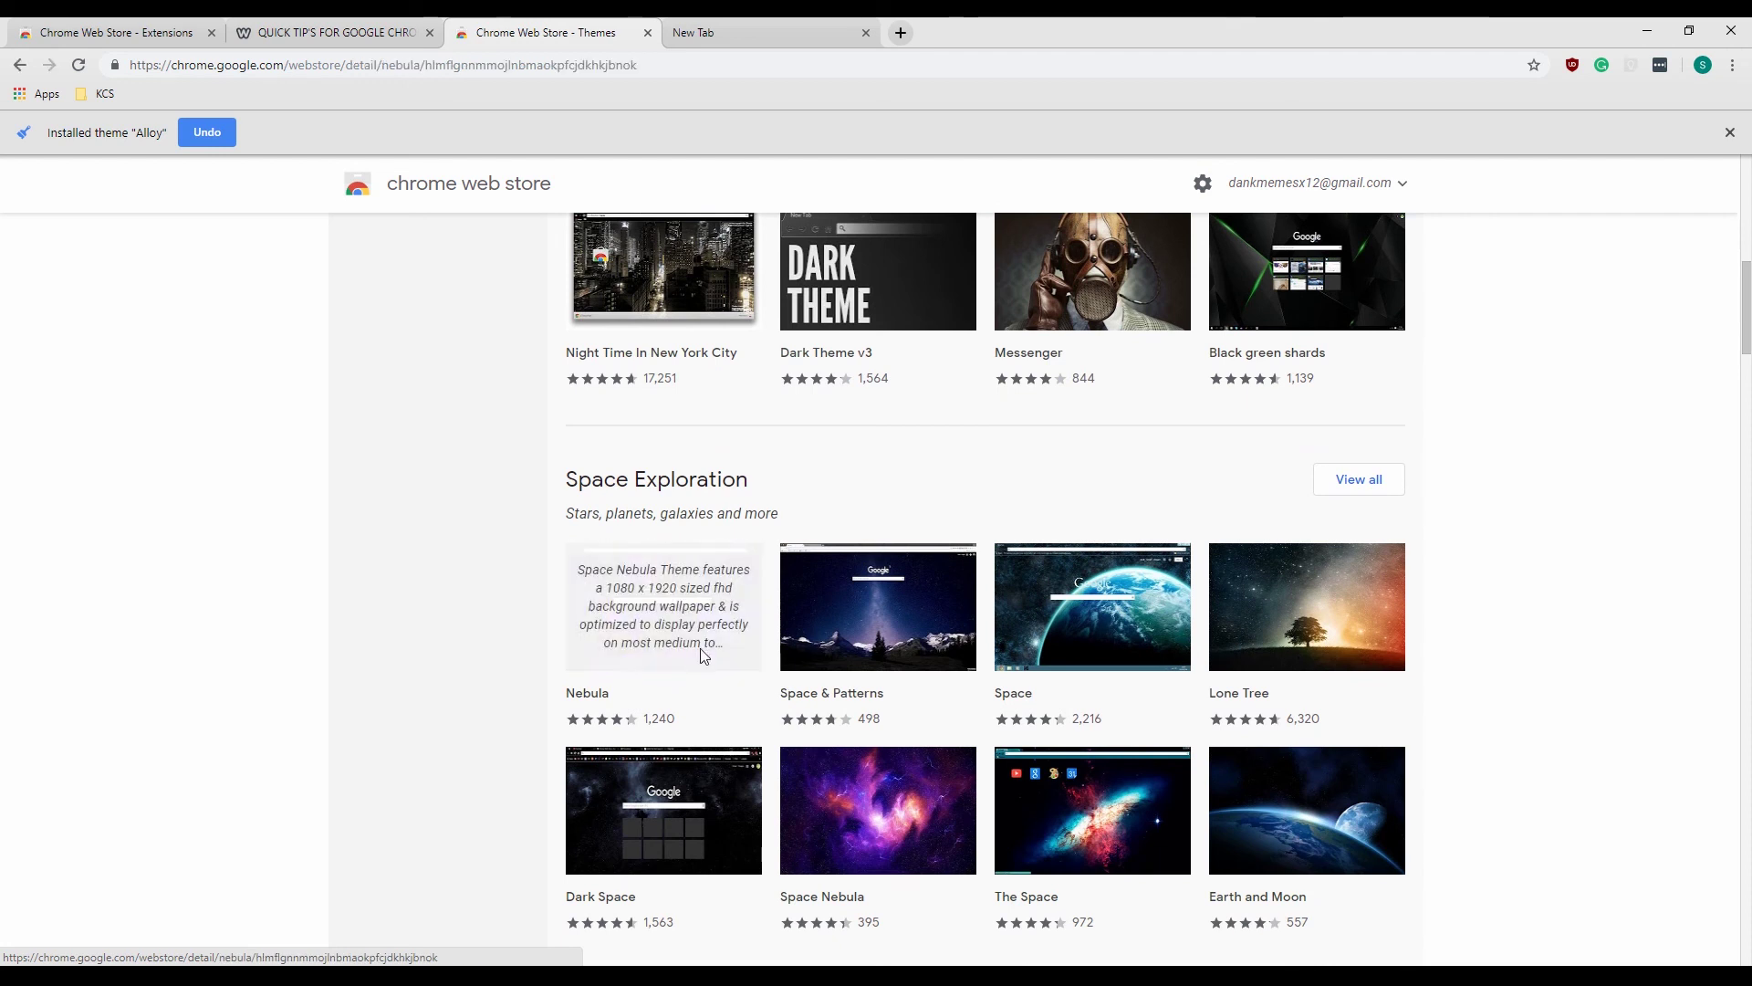
pyautogui.click(1260, 274)
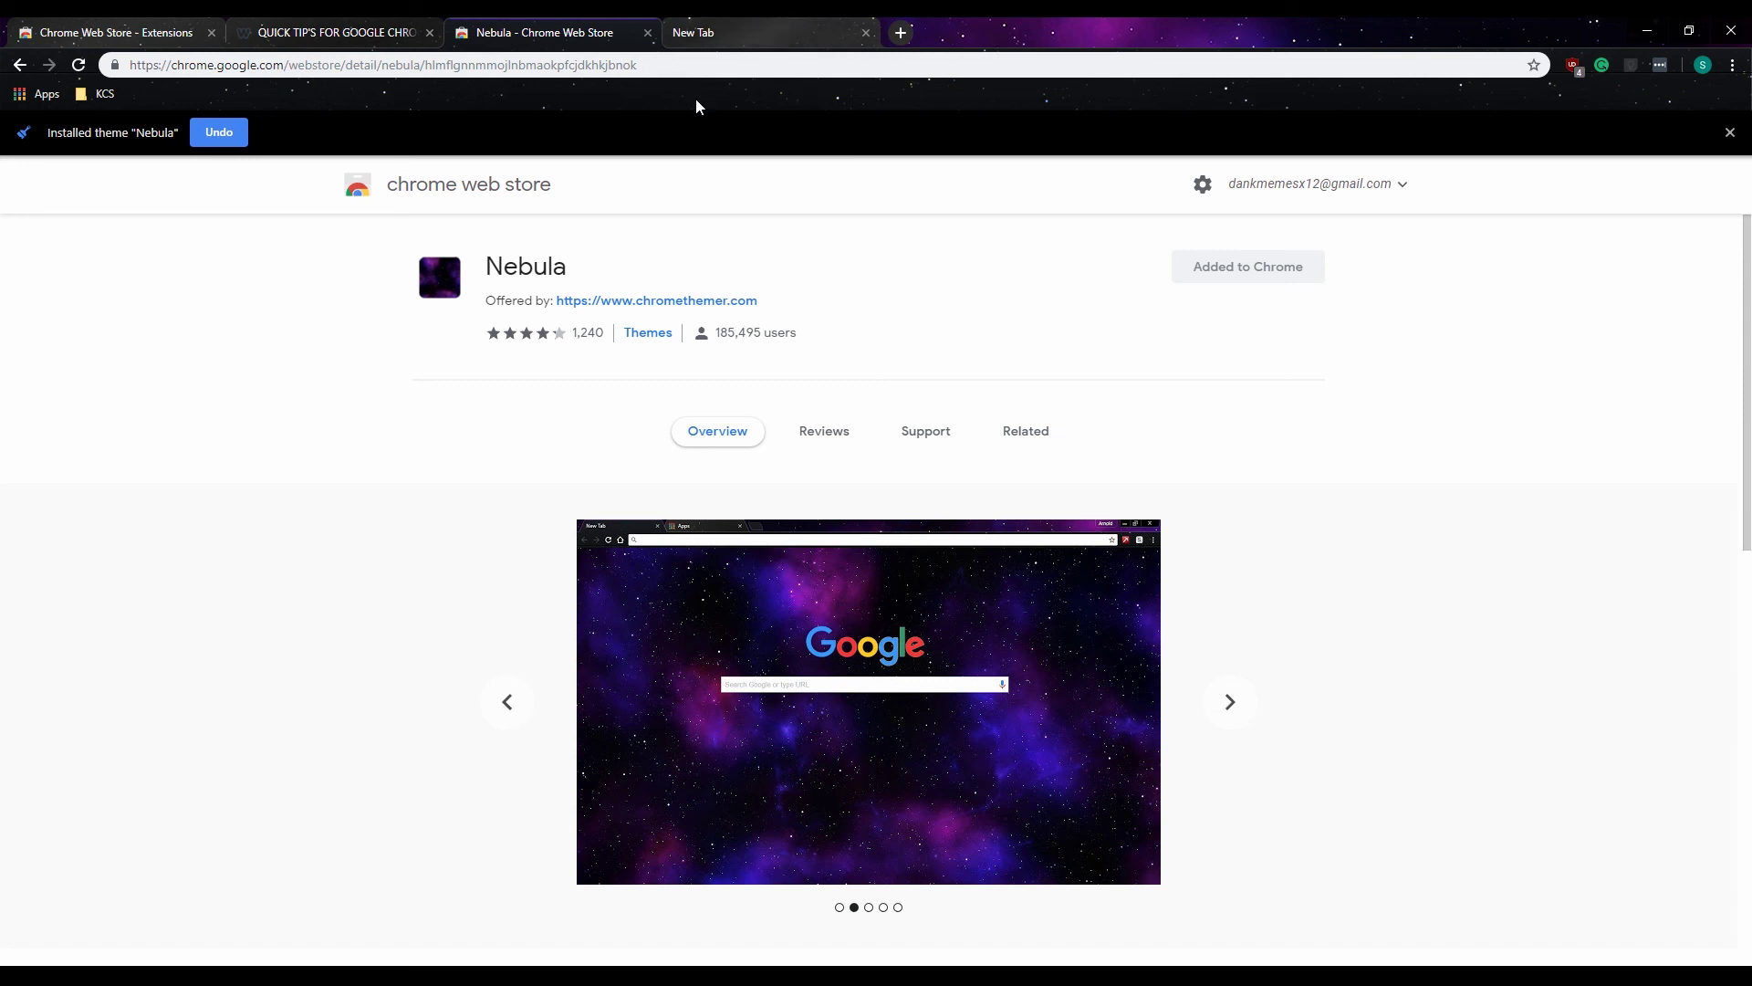
pyautogui.click(1729, 133)
pyautogui.click(781, 20)
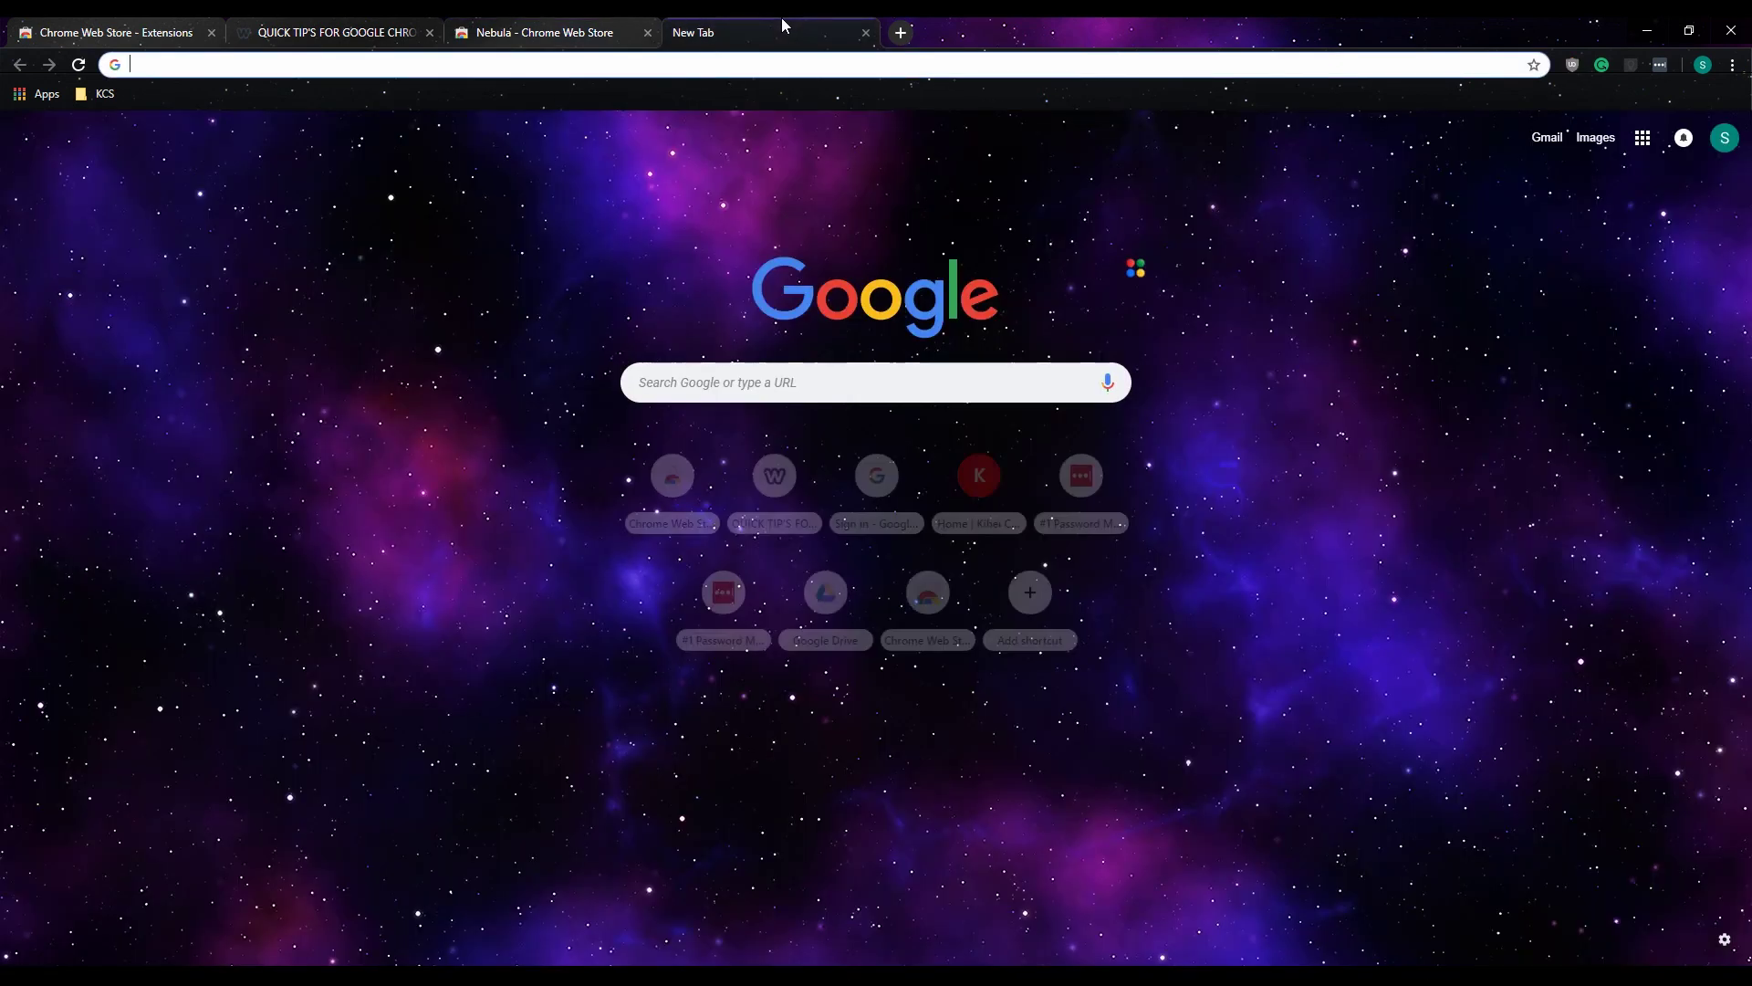